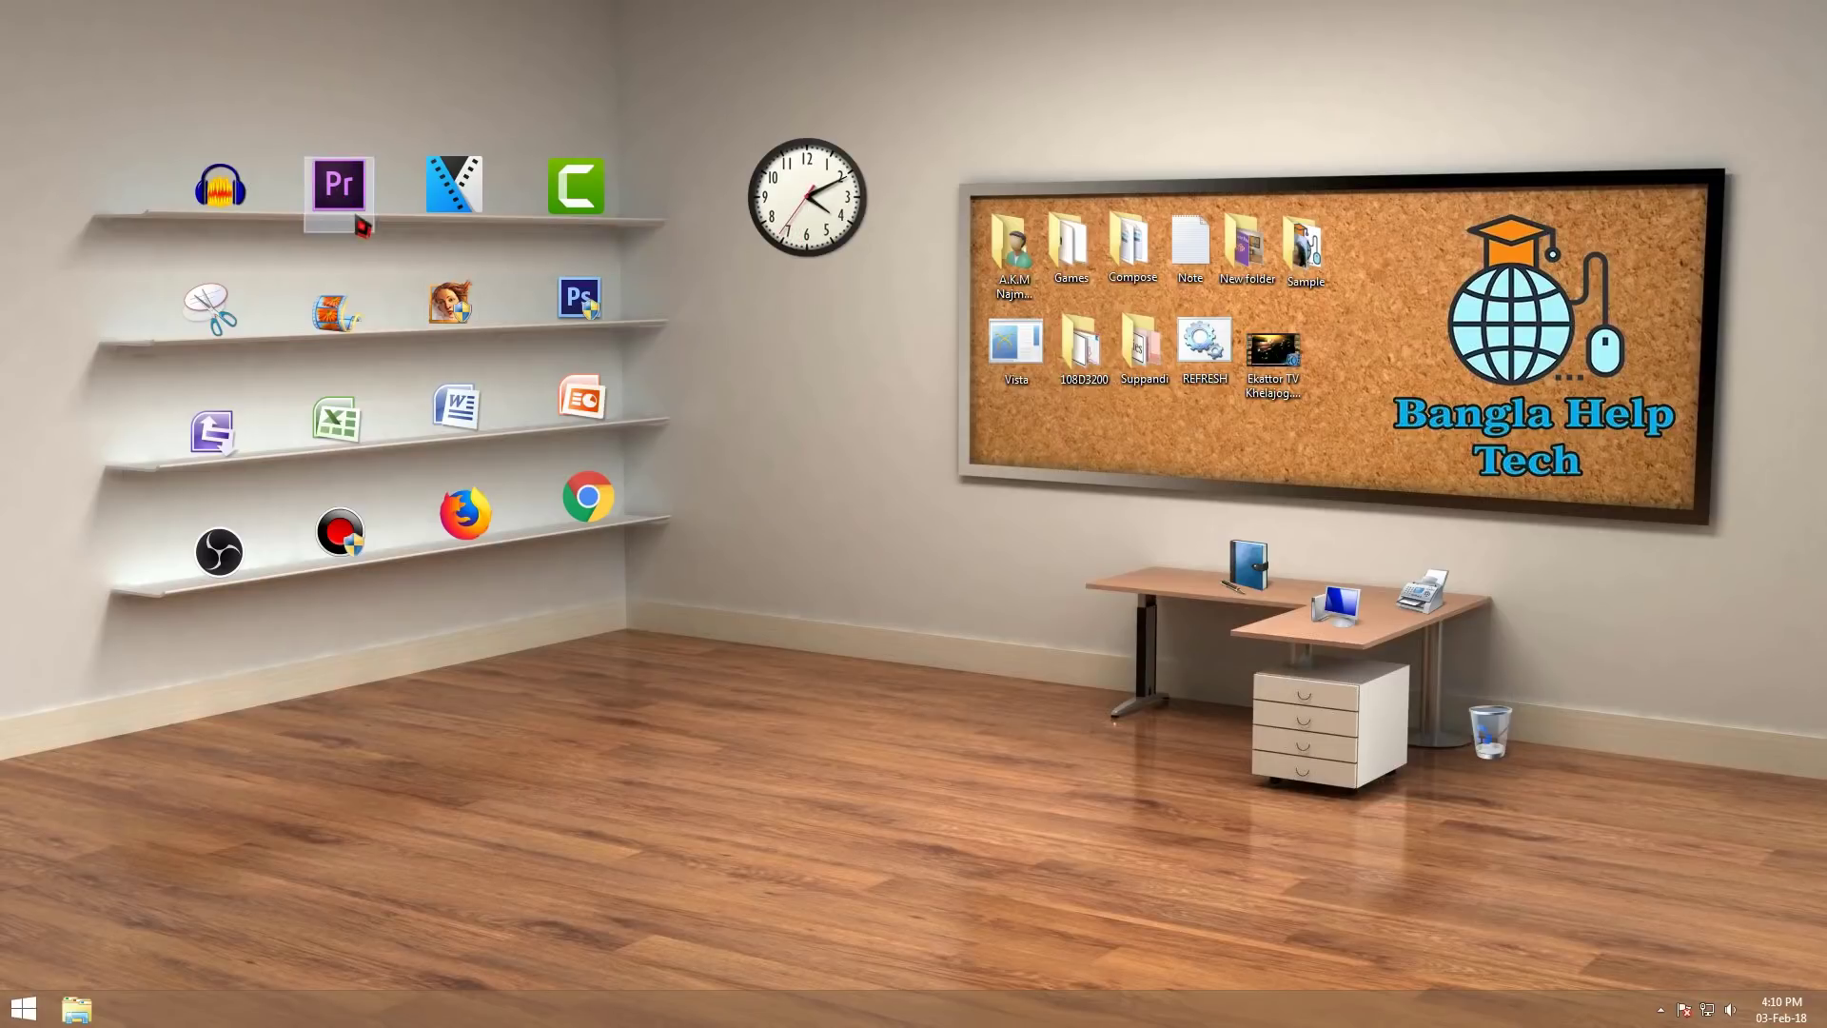
# - Launch Premiere Pro and nudge its Welcome window slightly up on screen
pyautogui.doubleClick(356, 221)
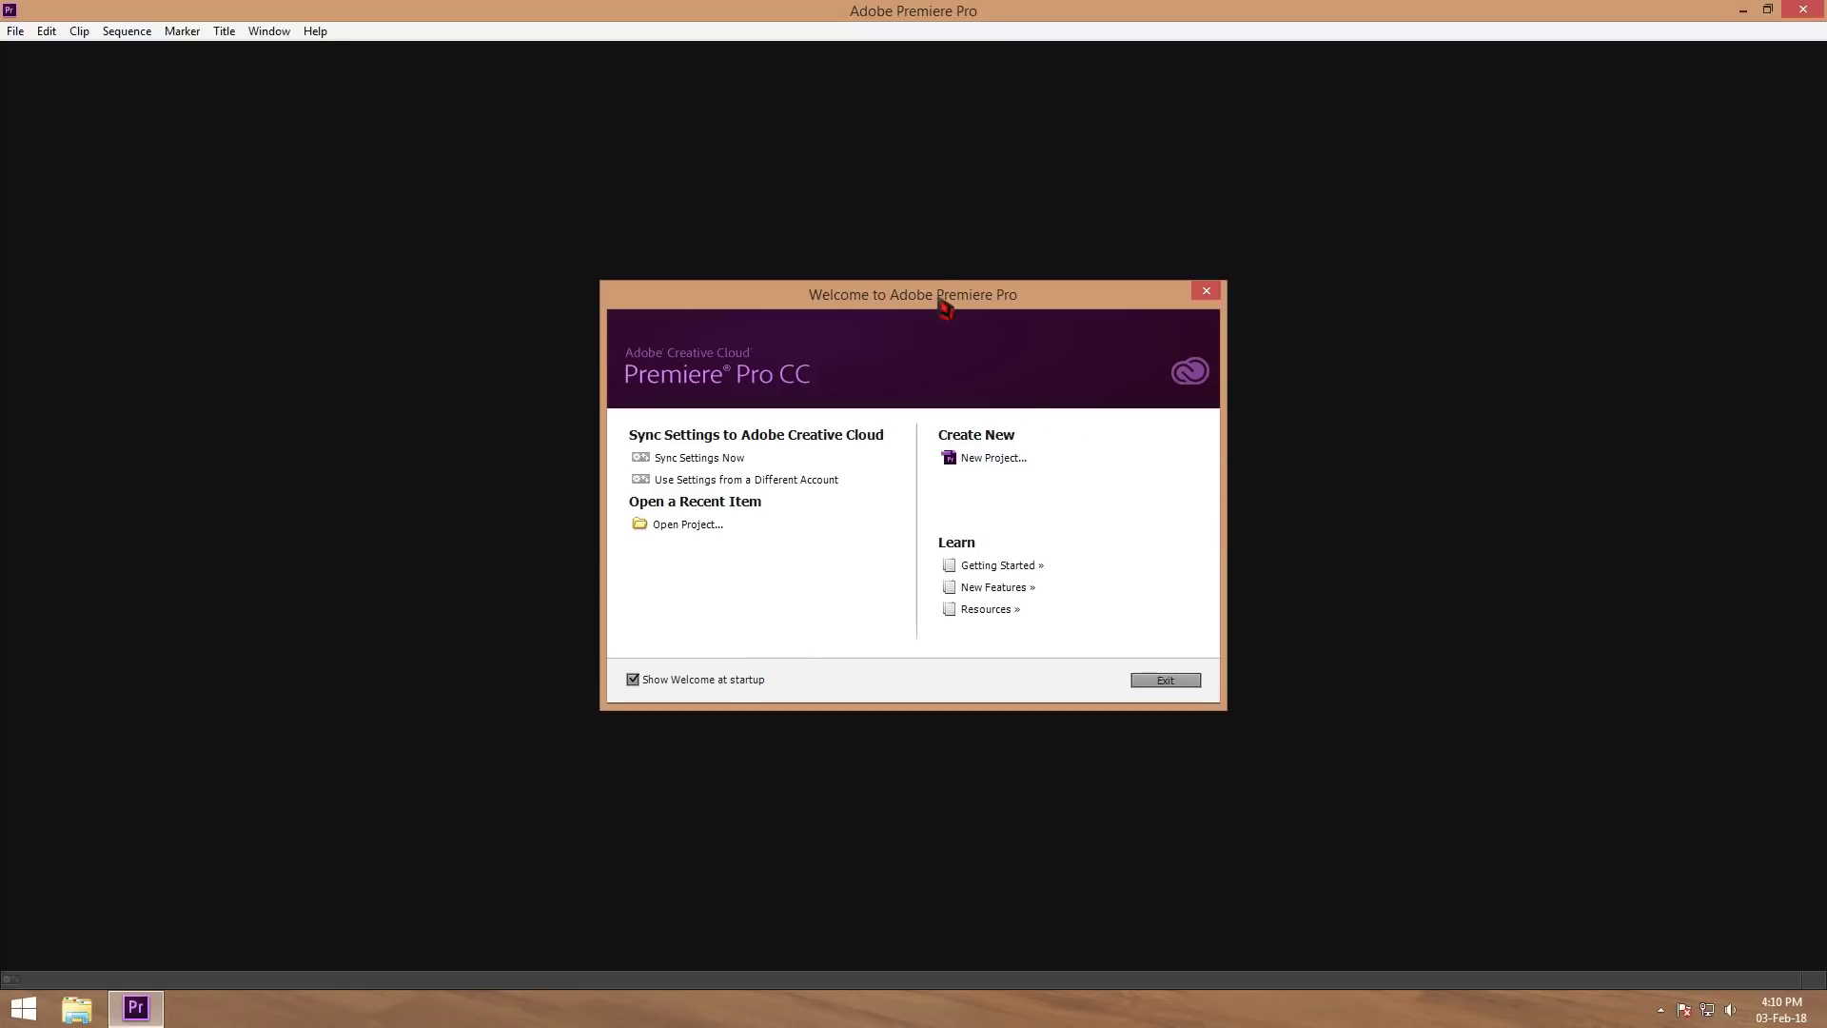
pyautogui.moveTo(945, 298)
pyautogui.mouseDown()
pyautogui.moveTo(972, 293)
pyautogui.moveTo(926, 252)
pyautogui.mouseUp()
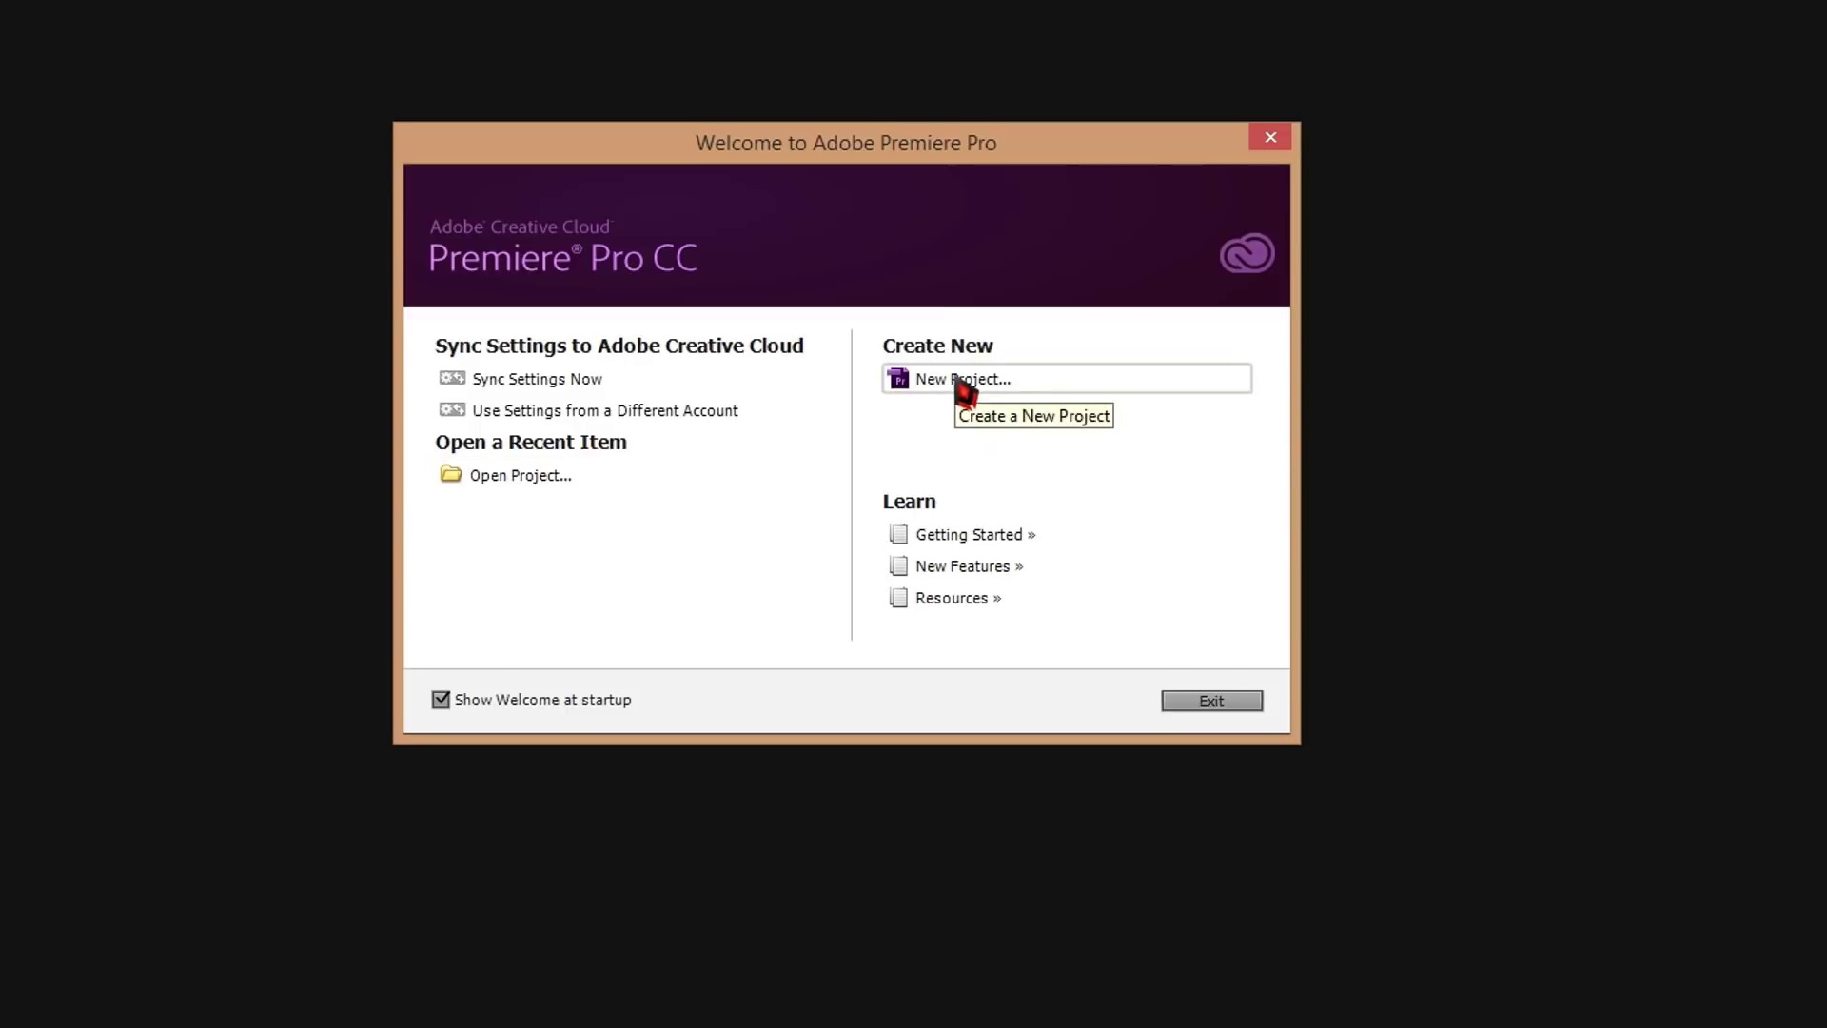
# - Start a new project and enter 'sample' as its name
pyautogui.click(963, 385)
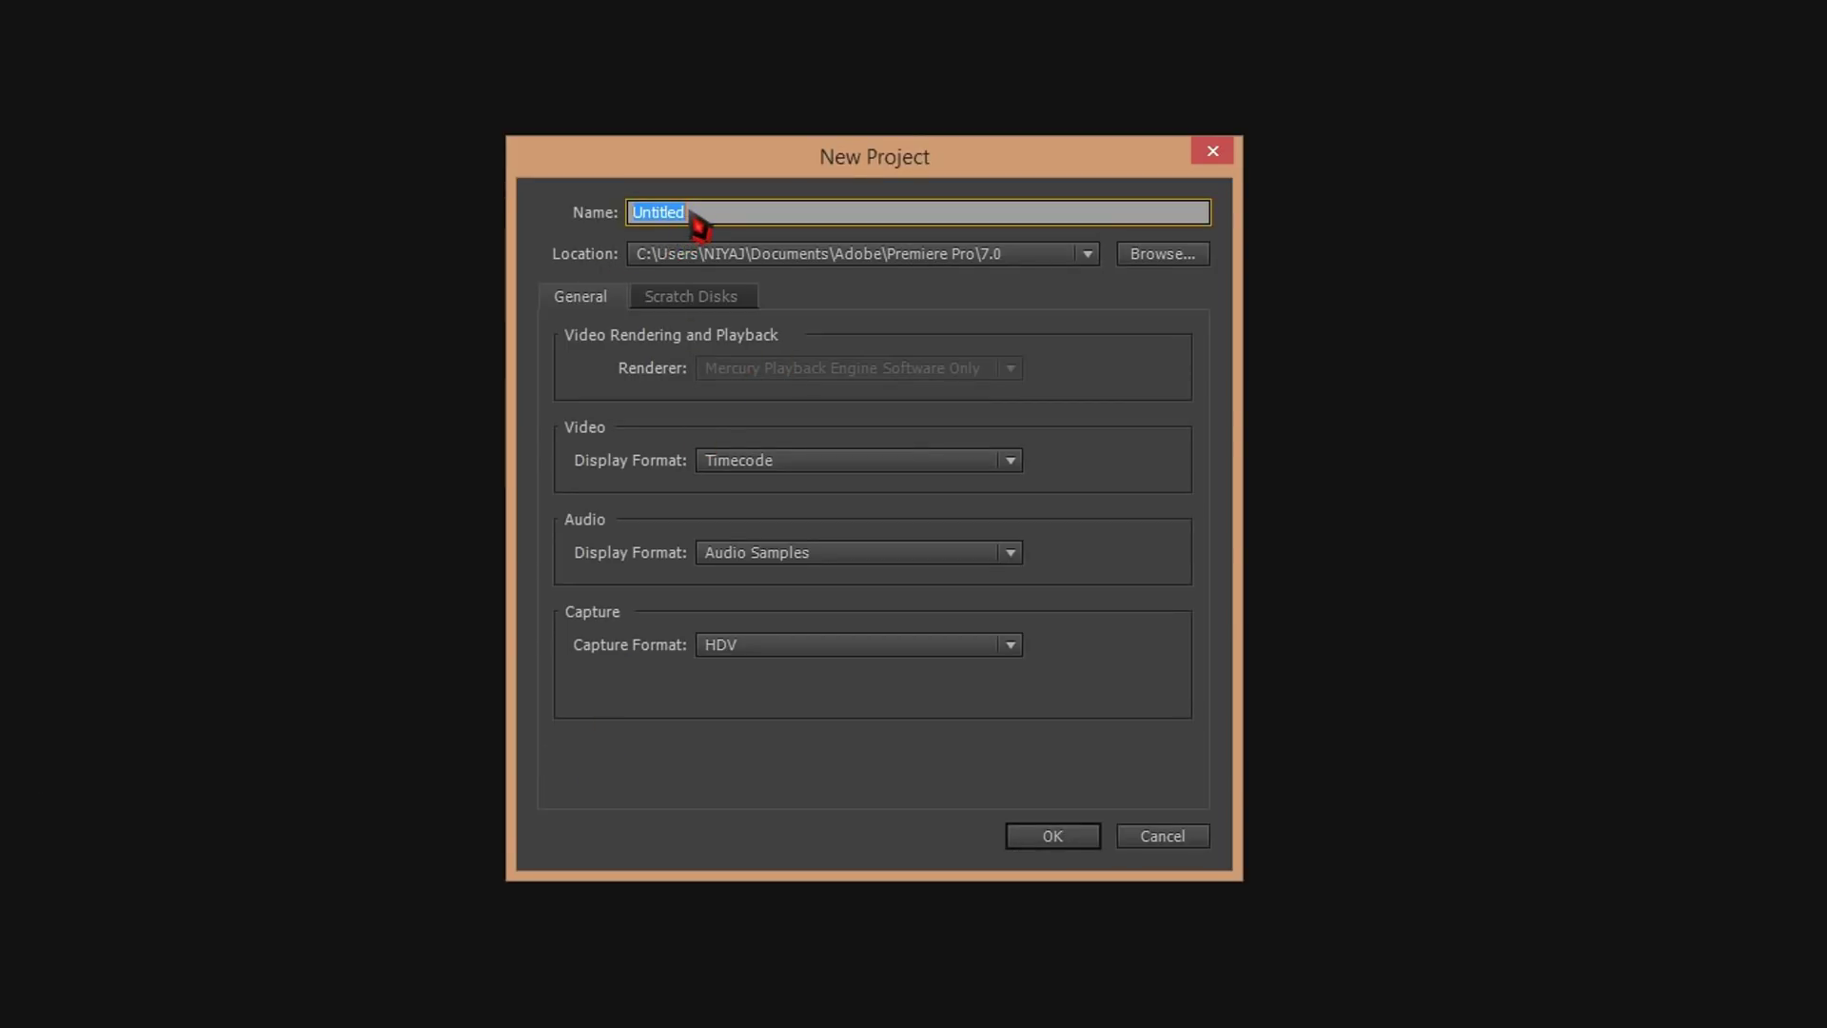
pyautogui.write('samo')
pyautogui.write('e')
pyautogui.click(890, 307)
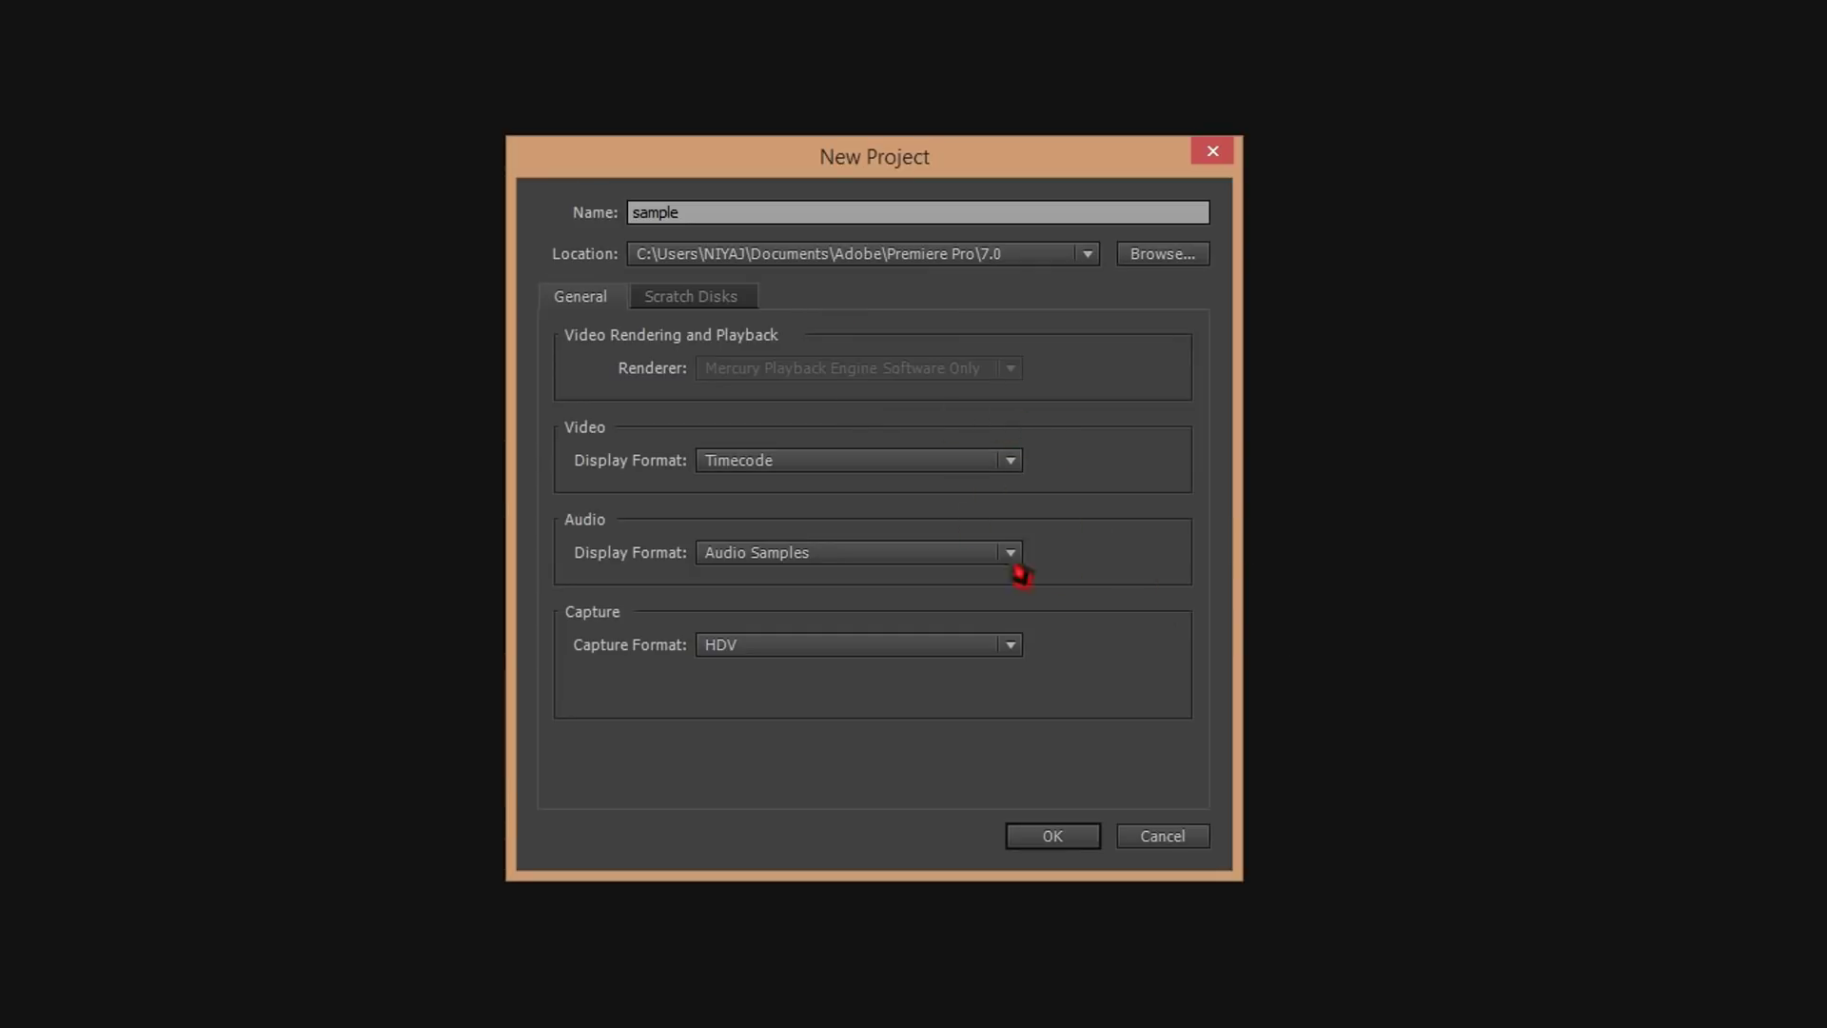
# - Keep Timecode as the video display format and HDV as the capture format
pyautogui.click(1013, 466)
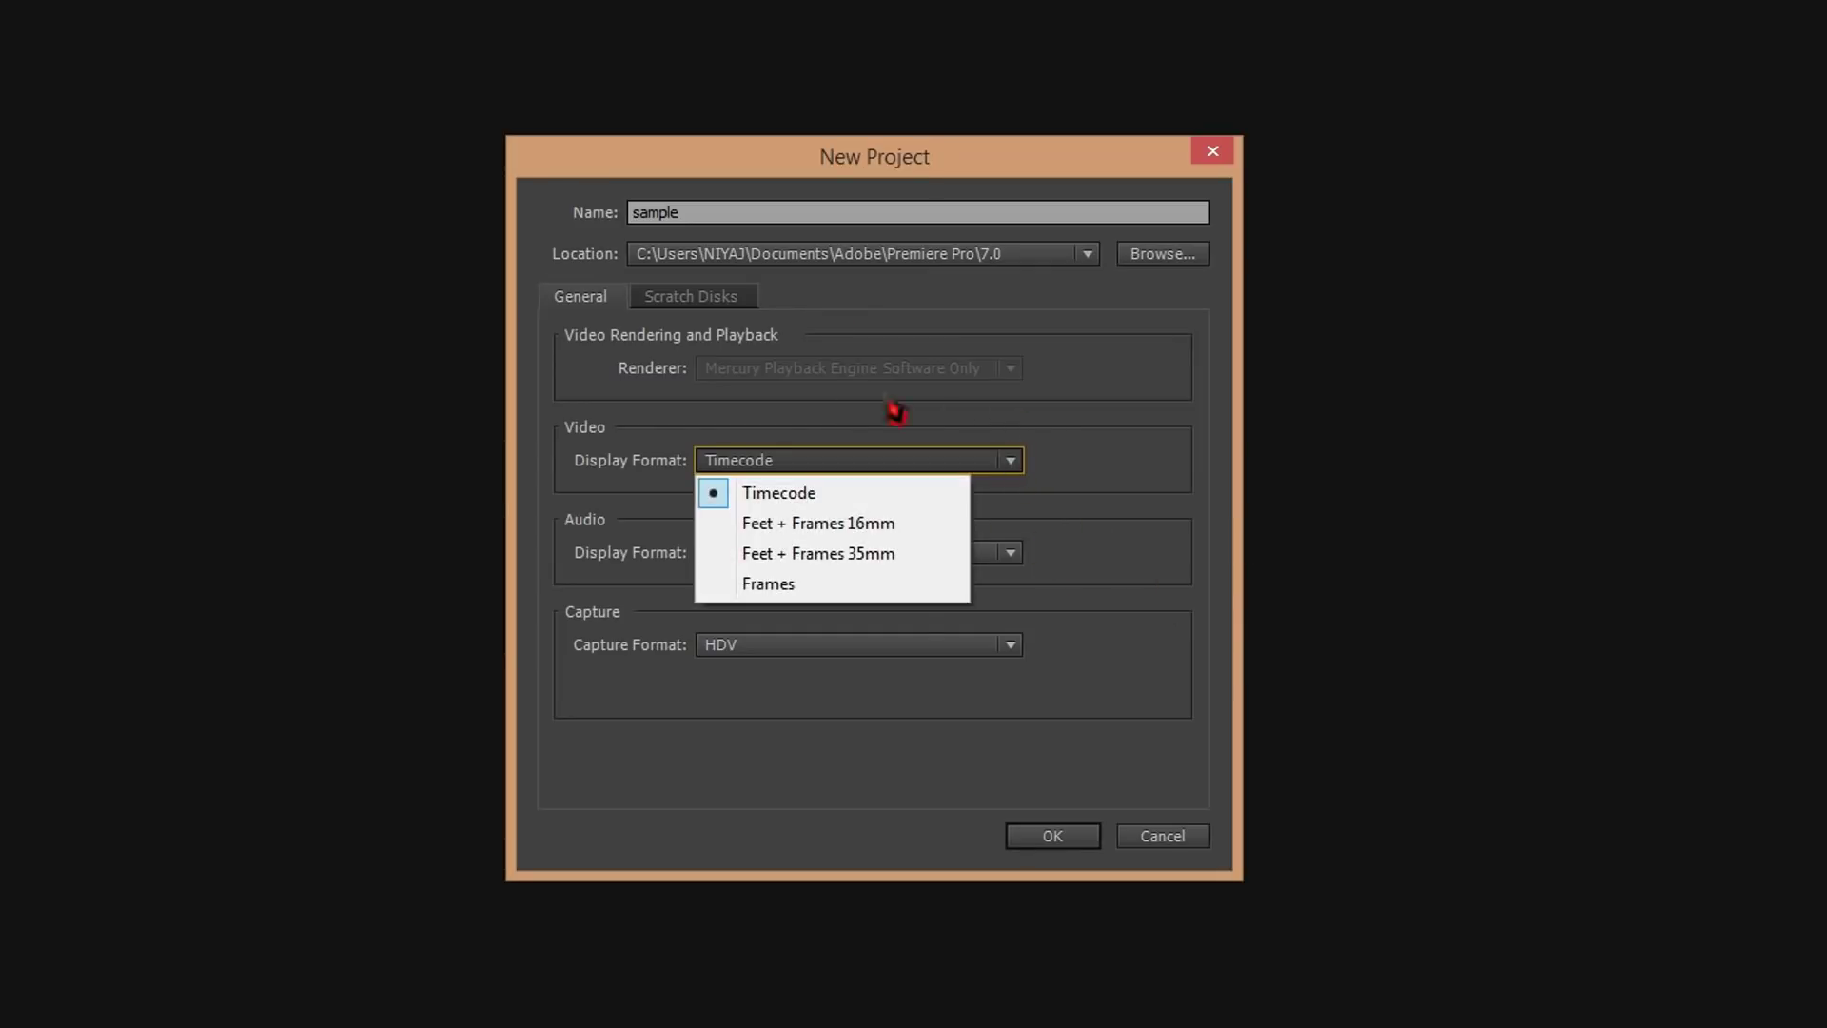
pyautogui.click(1127, 545)
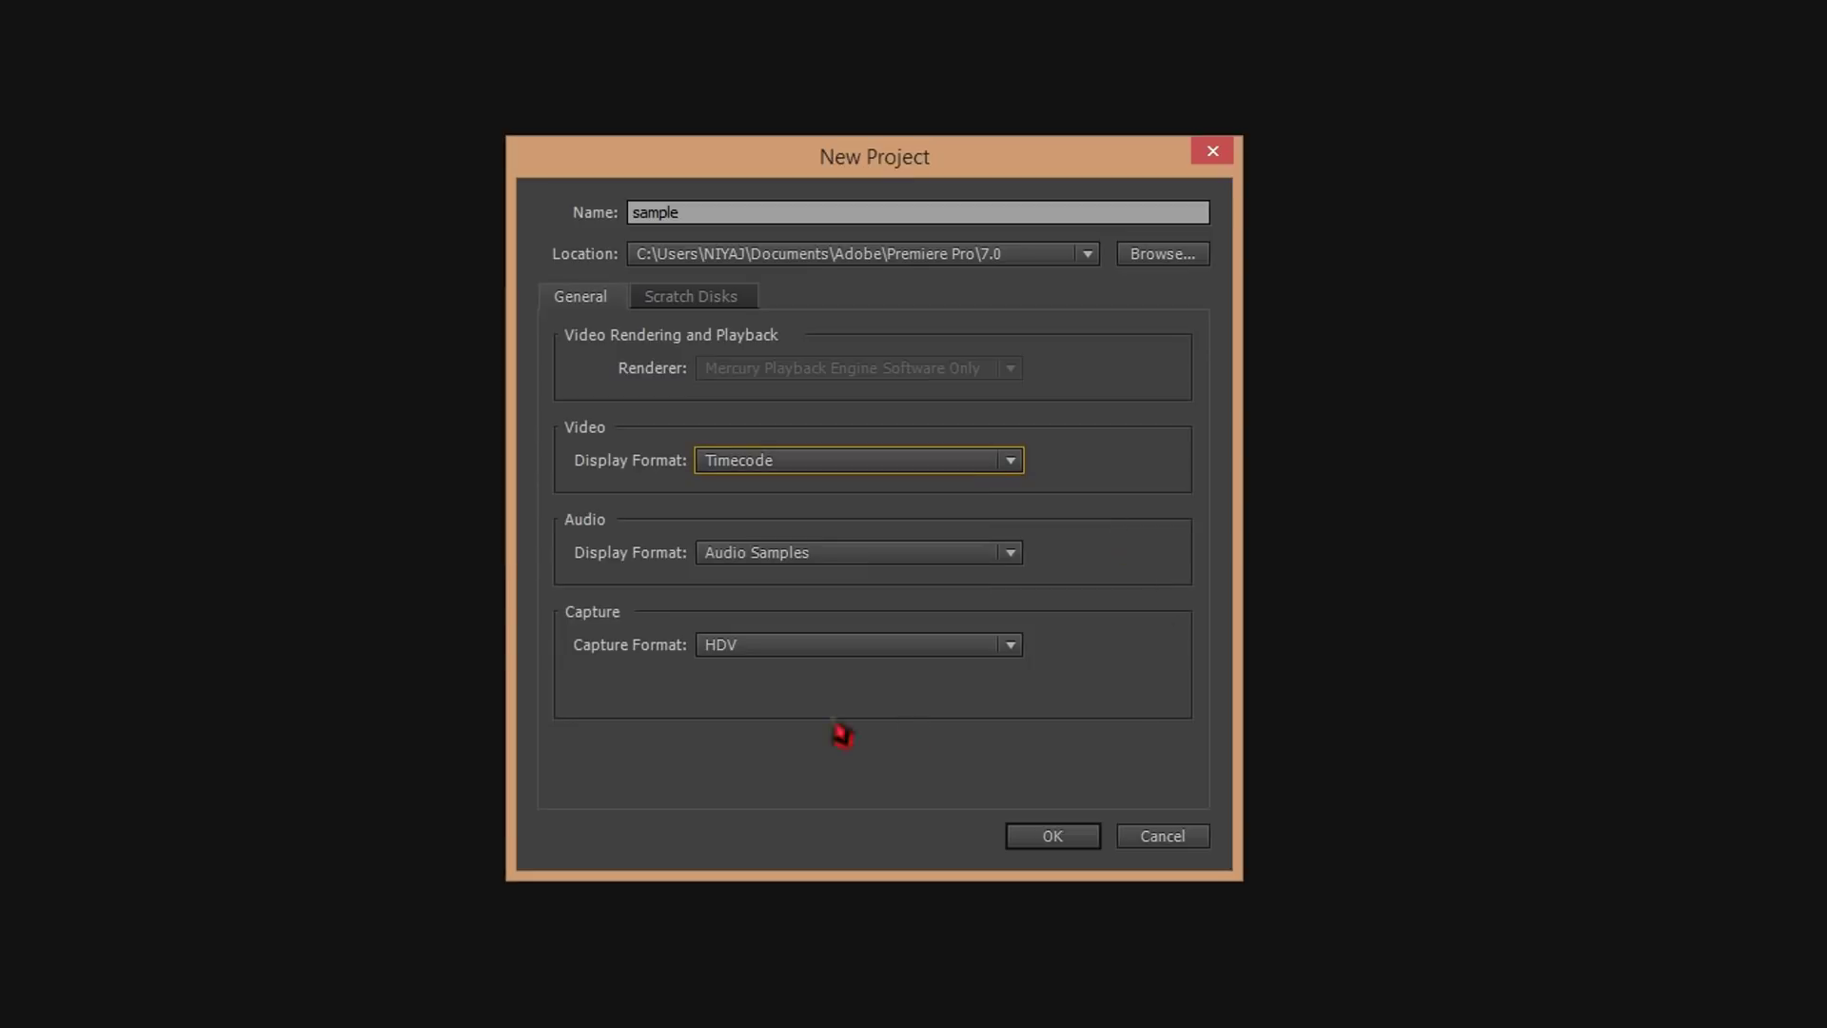
pyautogui.click(1012, 650)
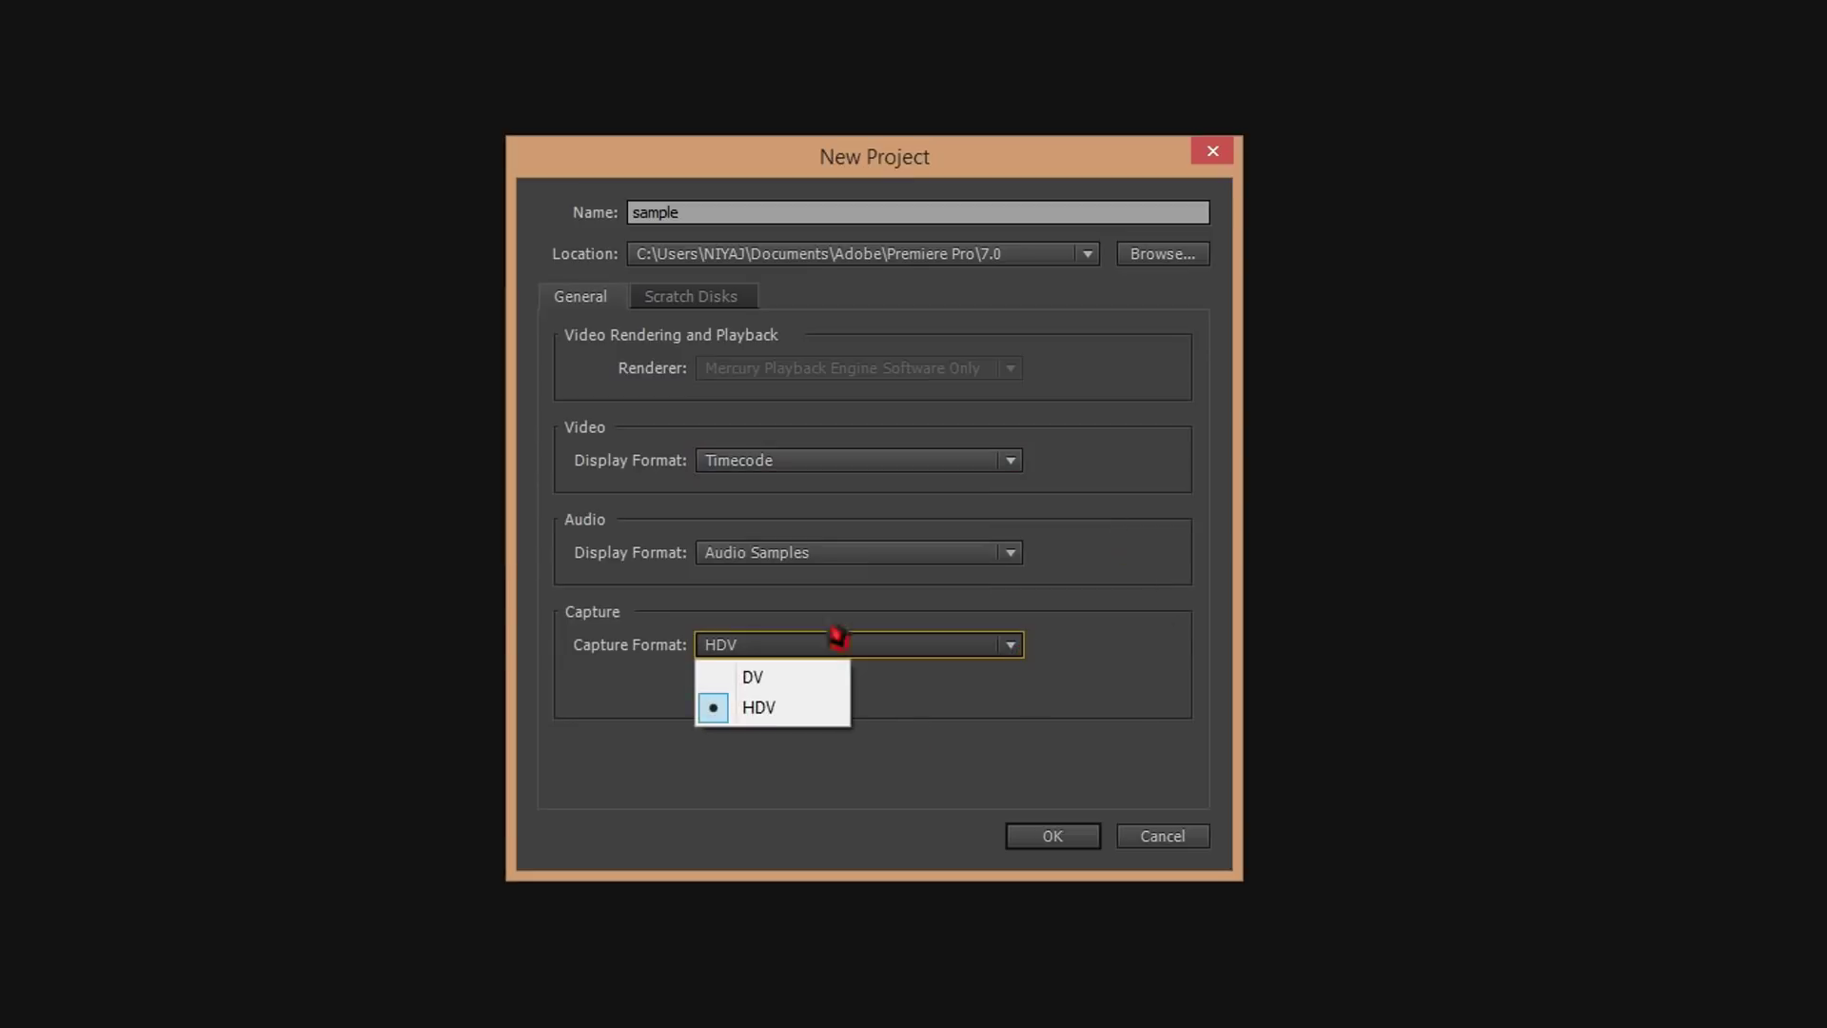
pyautogui.click(754, 678)
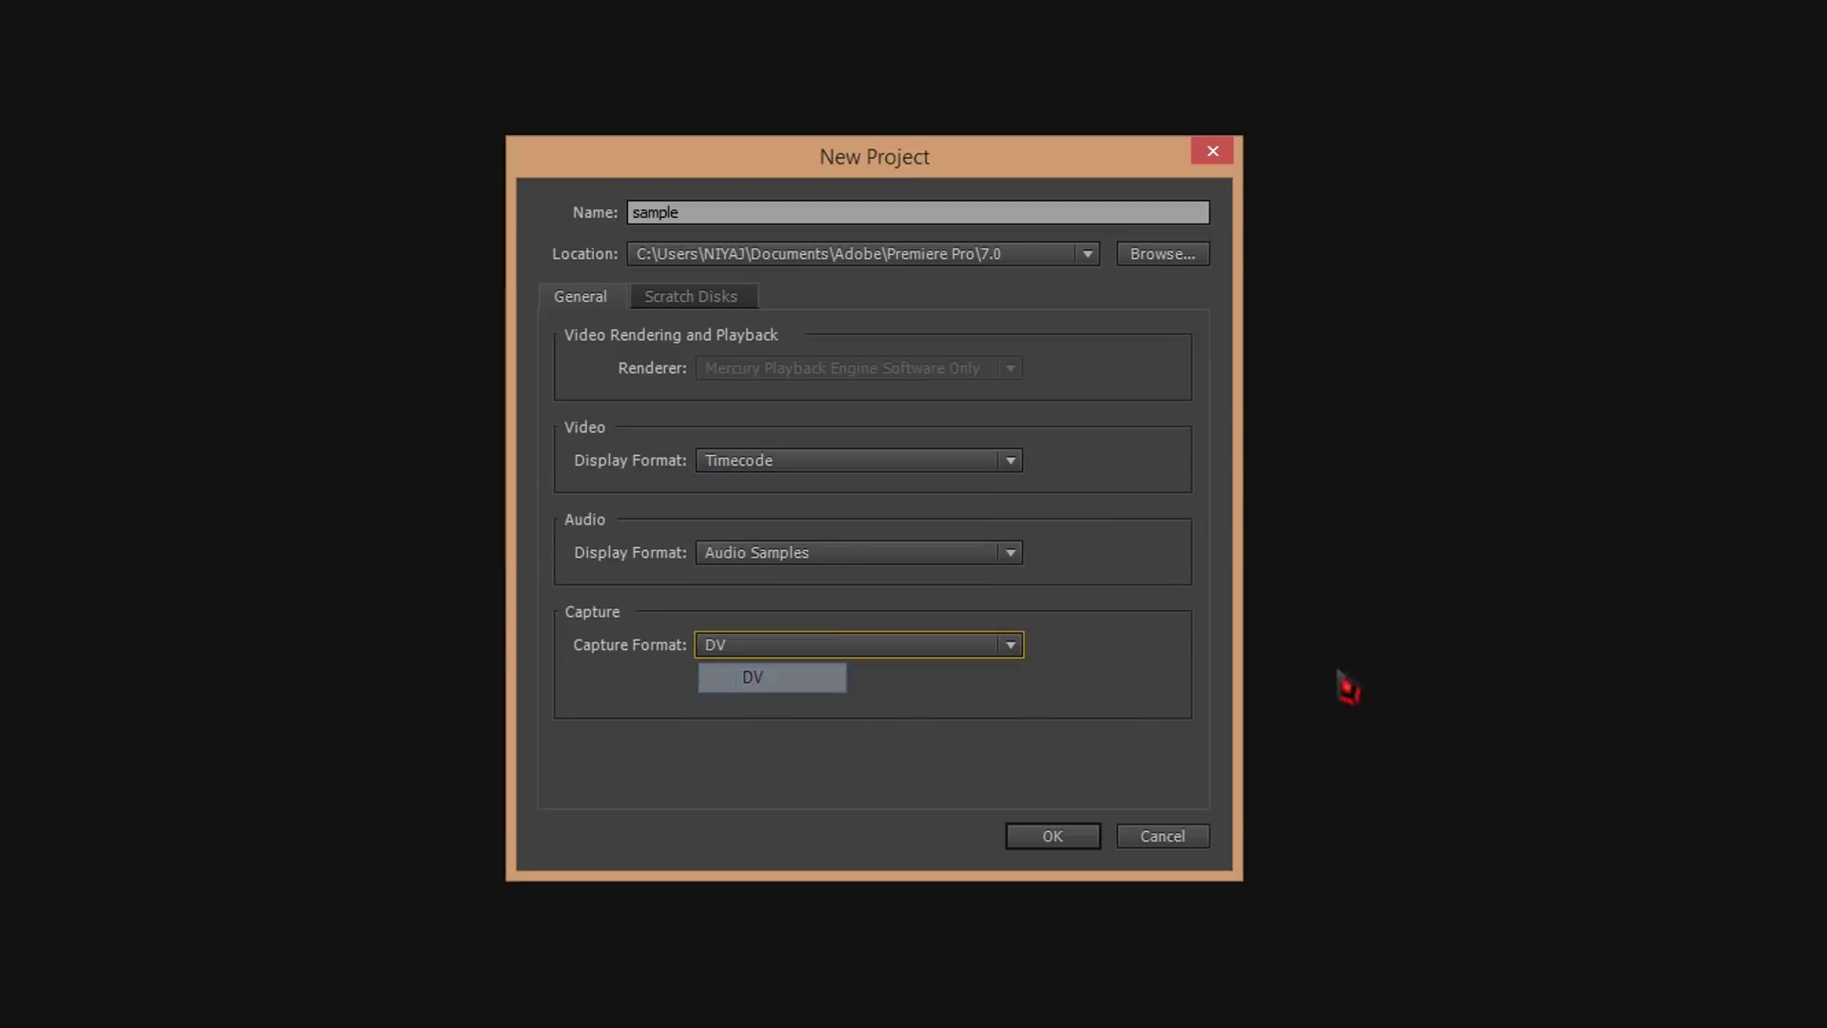
pyautogui.click(1016, 654)
pyautogui.click(808, 707)
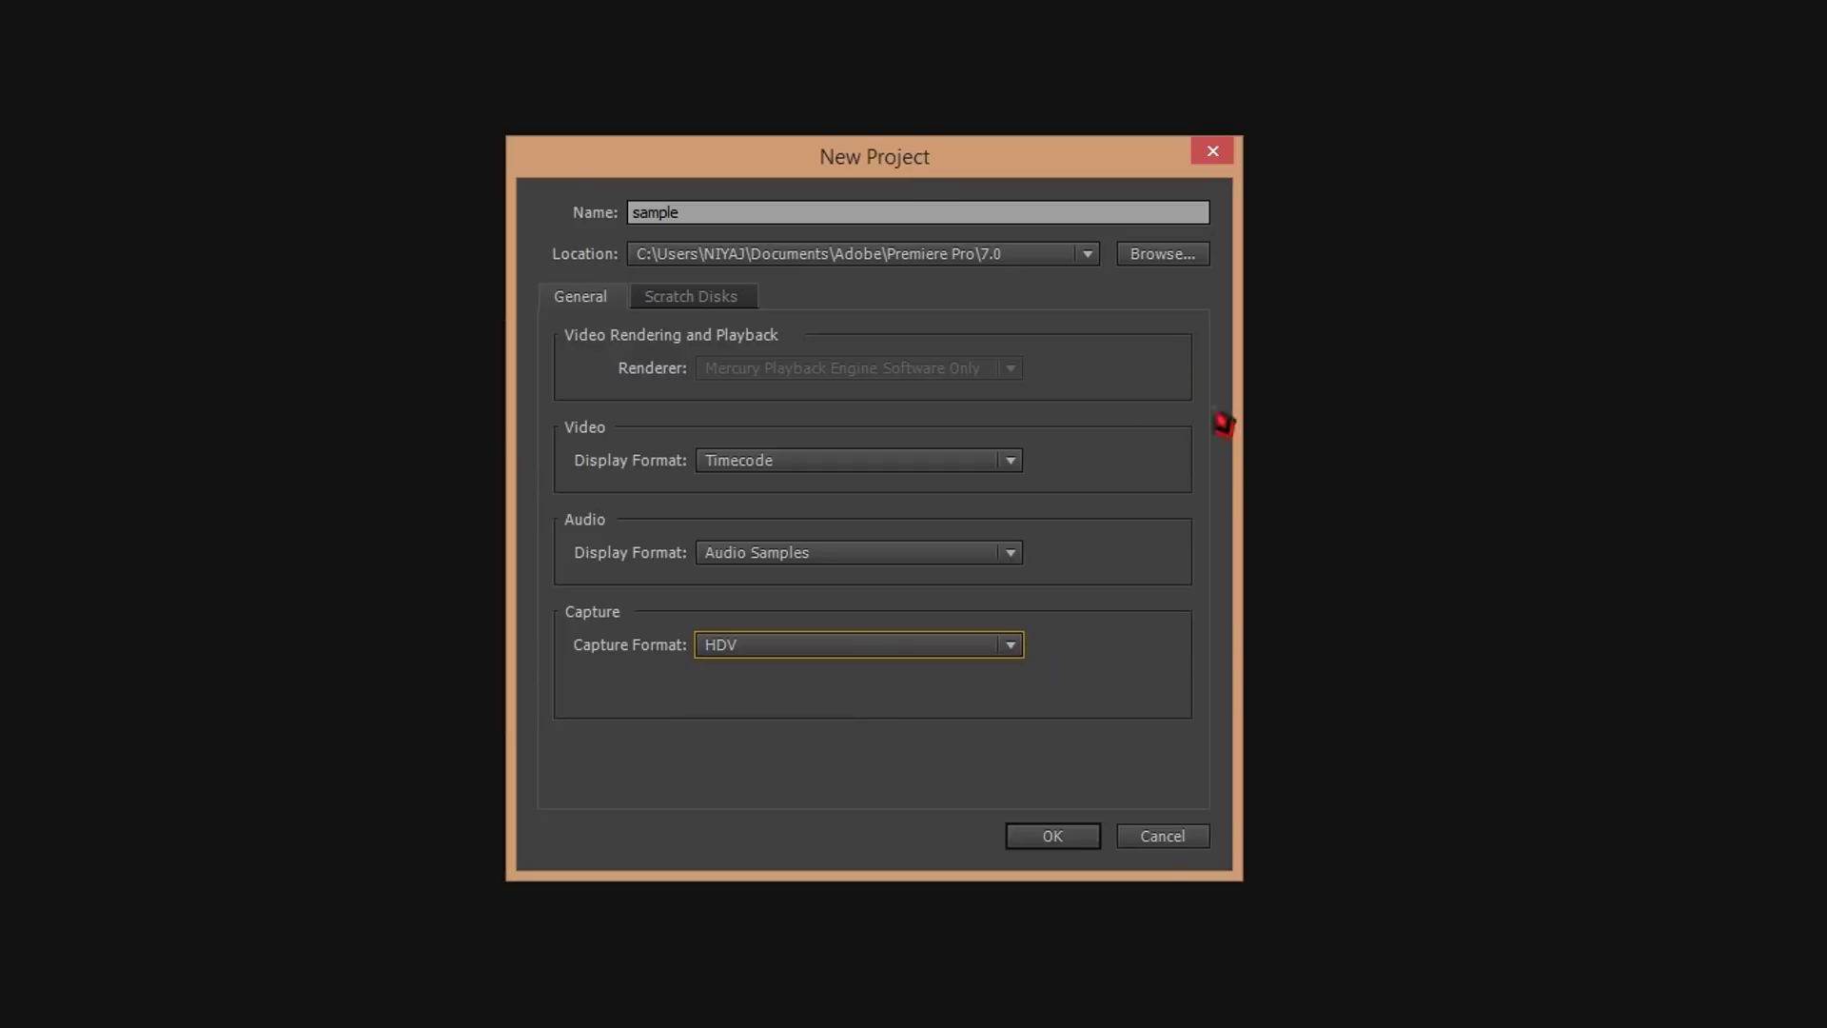
# - Set the project location to the Desktop and create the sample project
pyautogui.click(1154, 261)
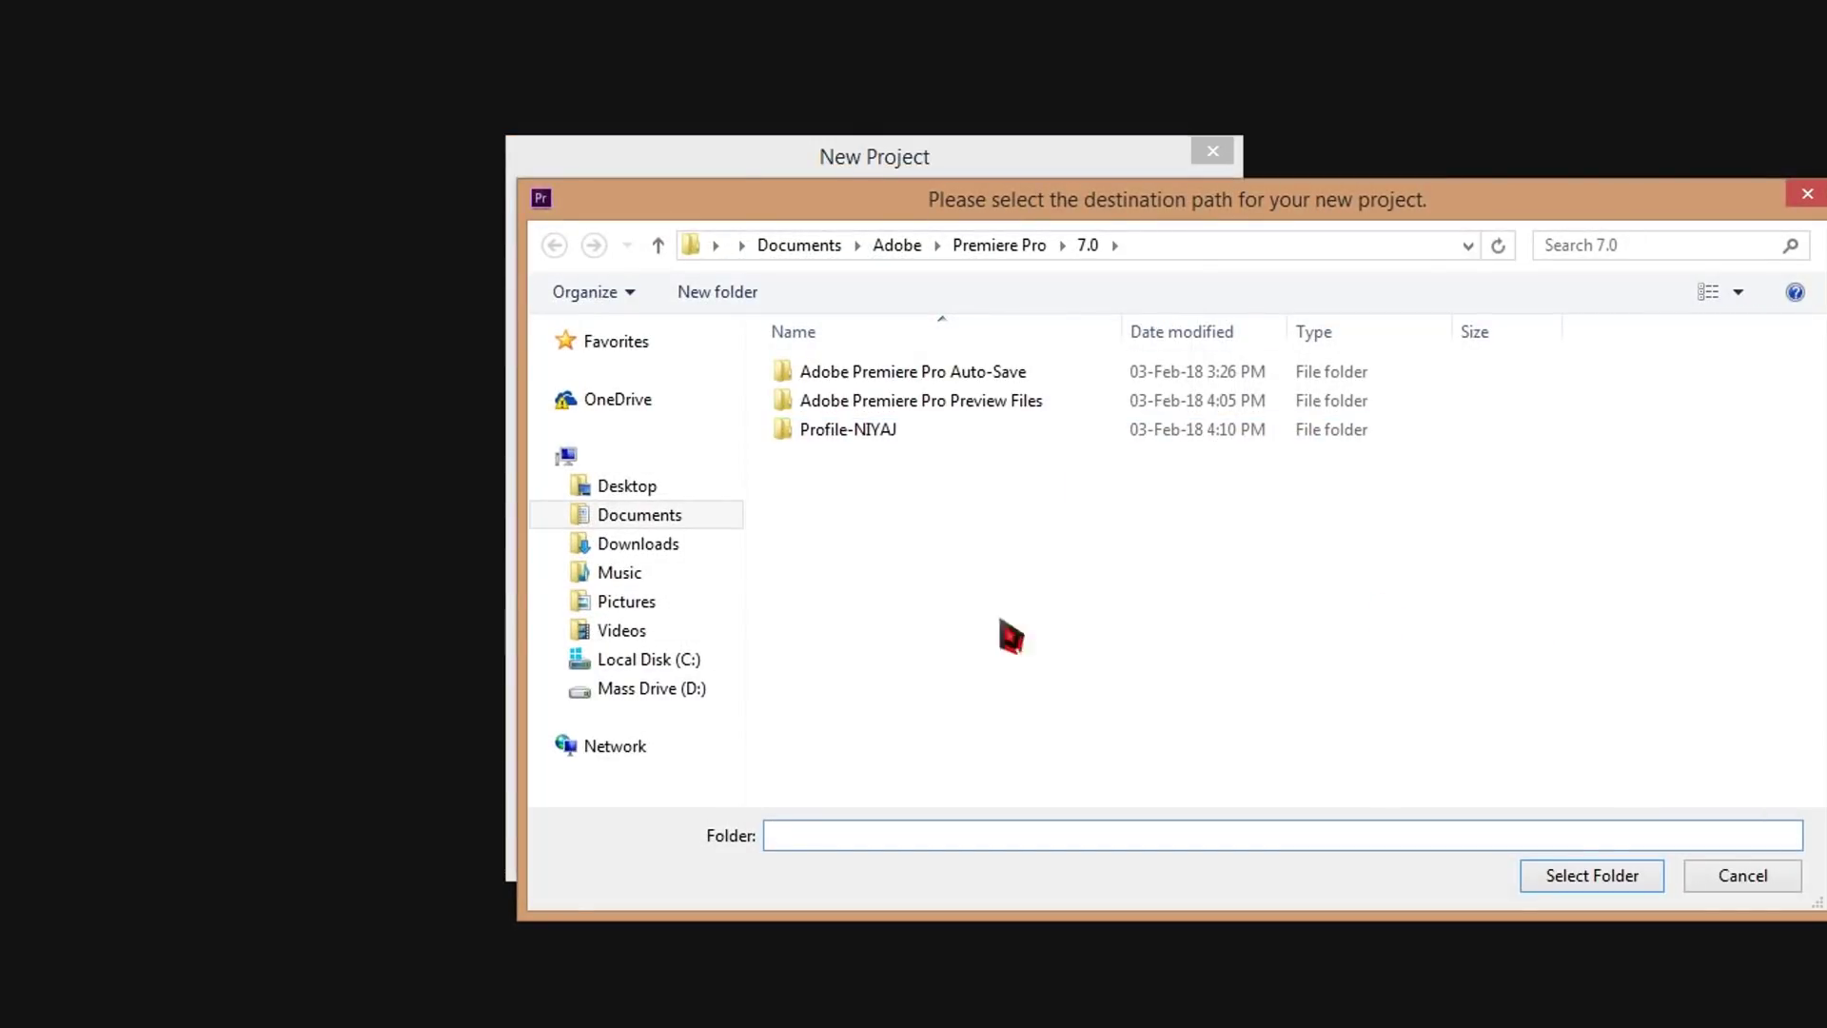
pyautogui.click(647, 488)
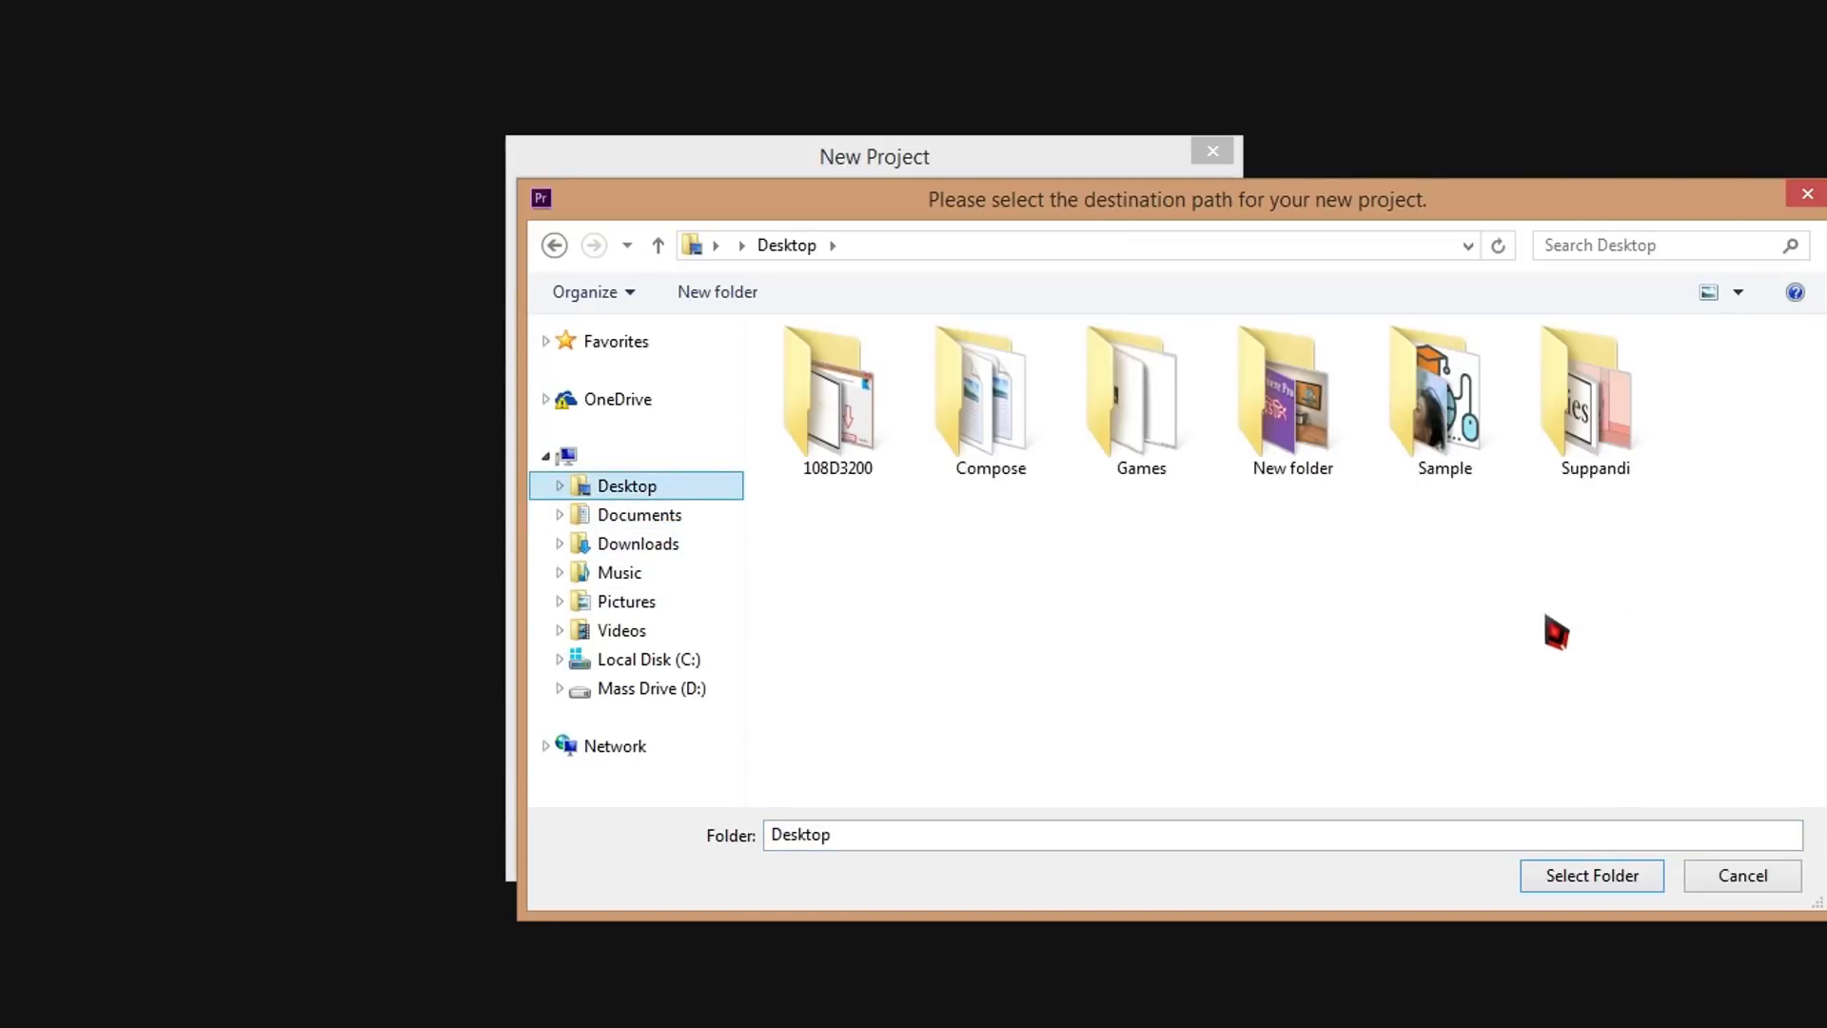
pyautogui.click(1616, 880)
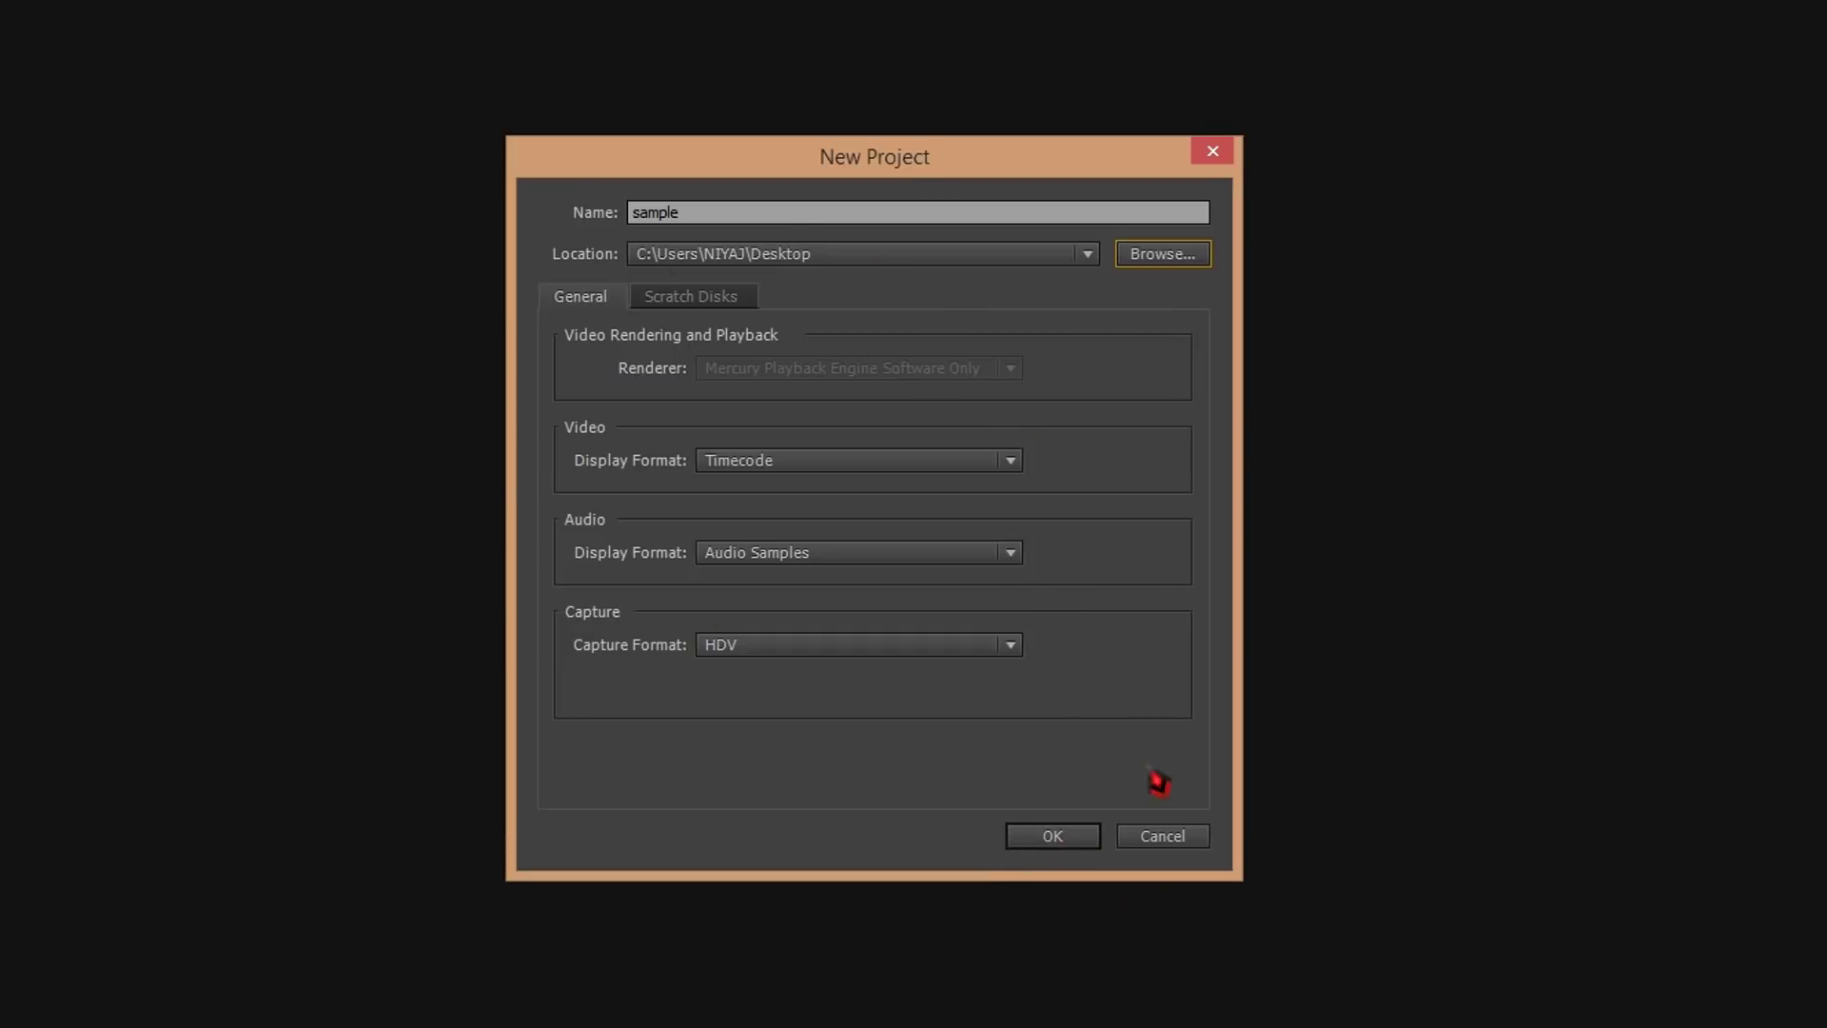
pyautogui.click(1056, 837)
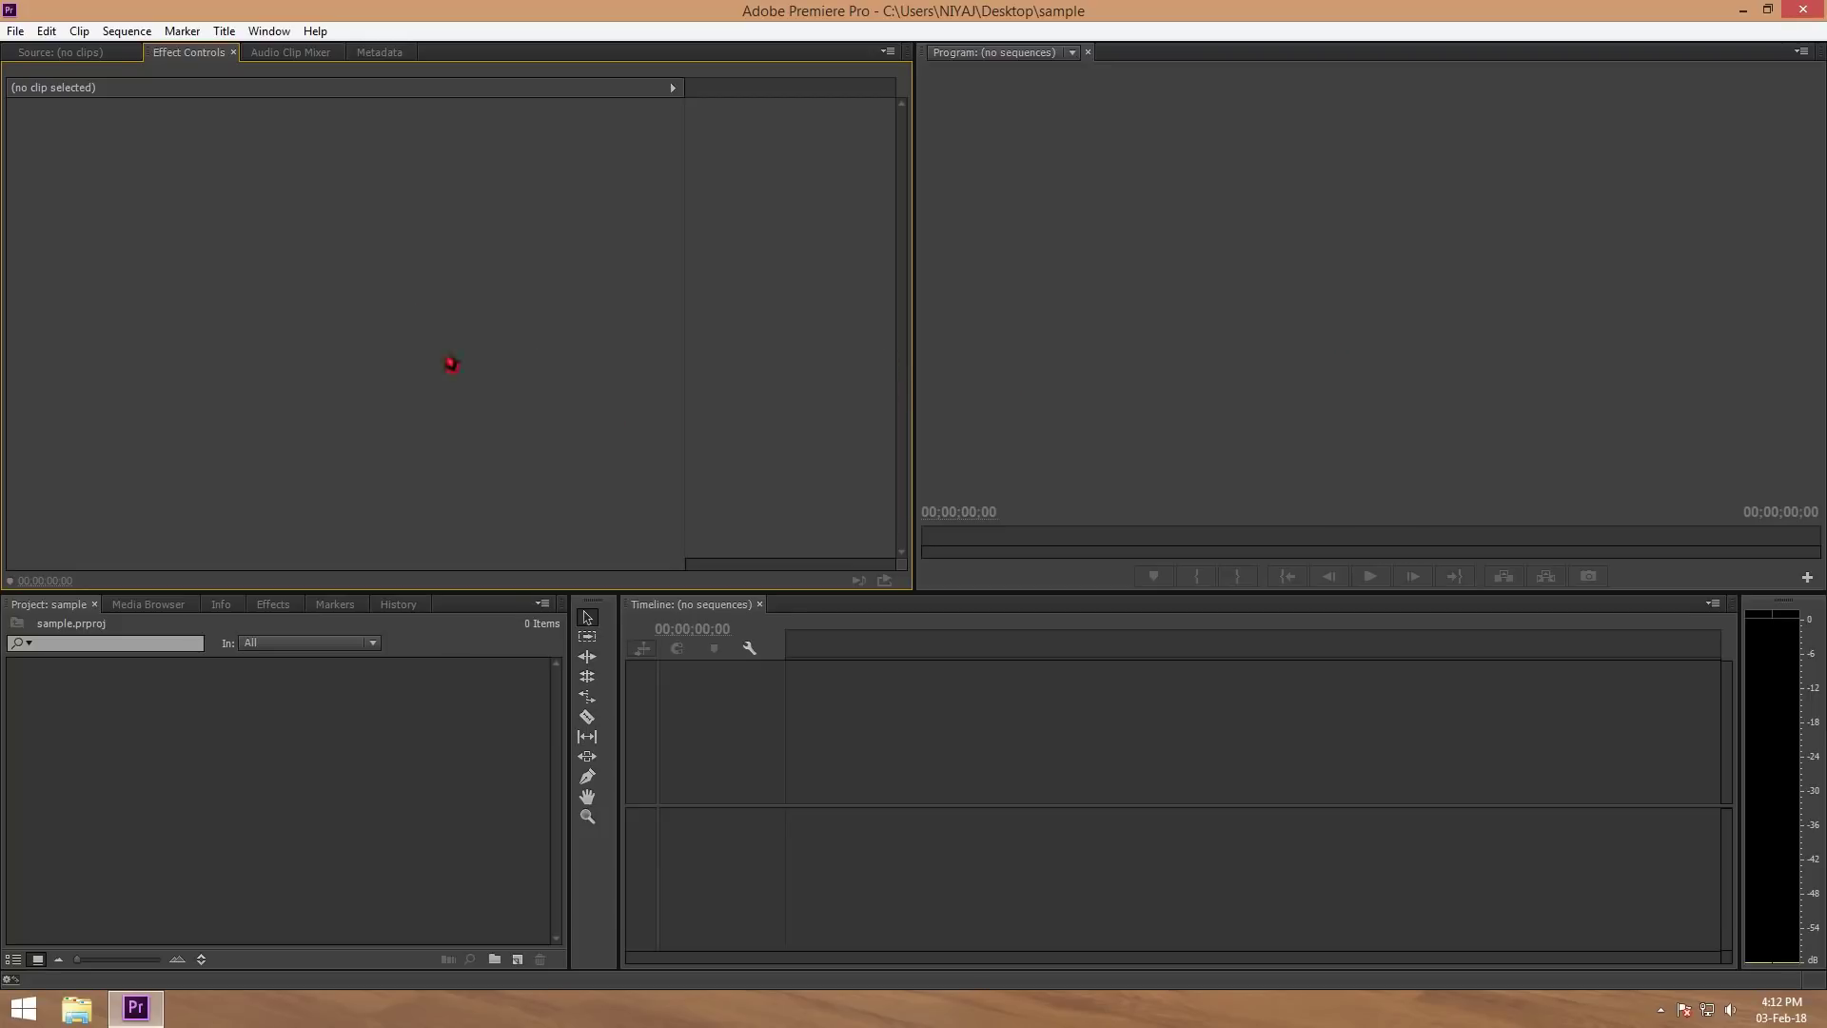
pyautogui.click(1285, 324)
pyautogui.click(386, 719)
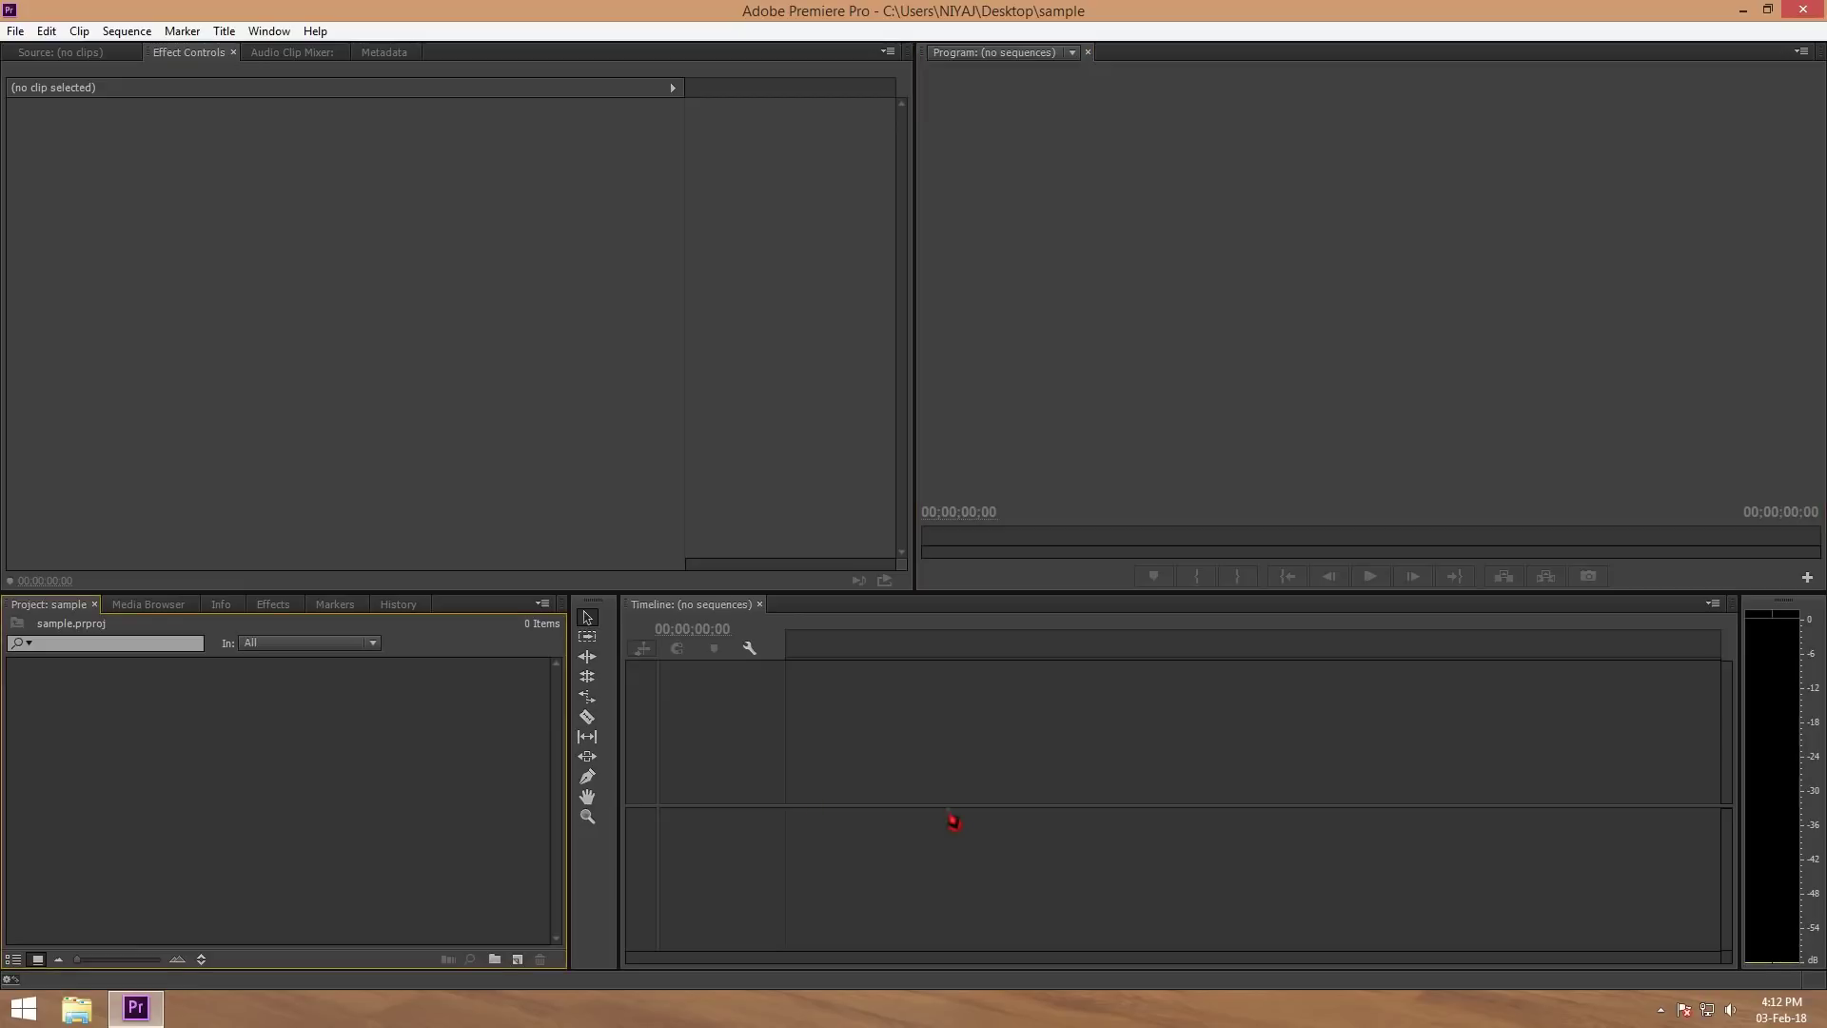
pyautogui.click(951, 819)
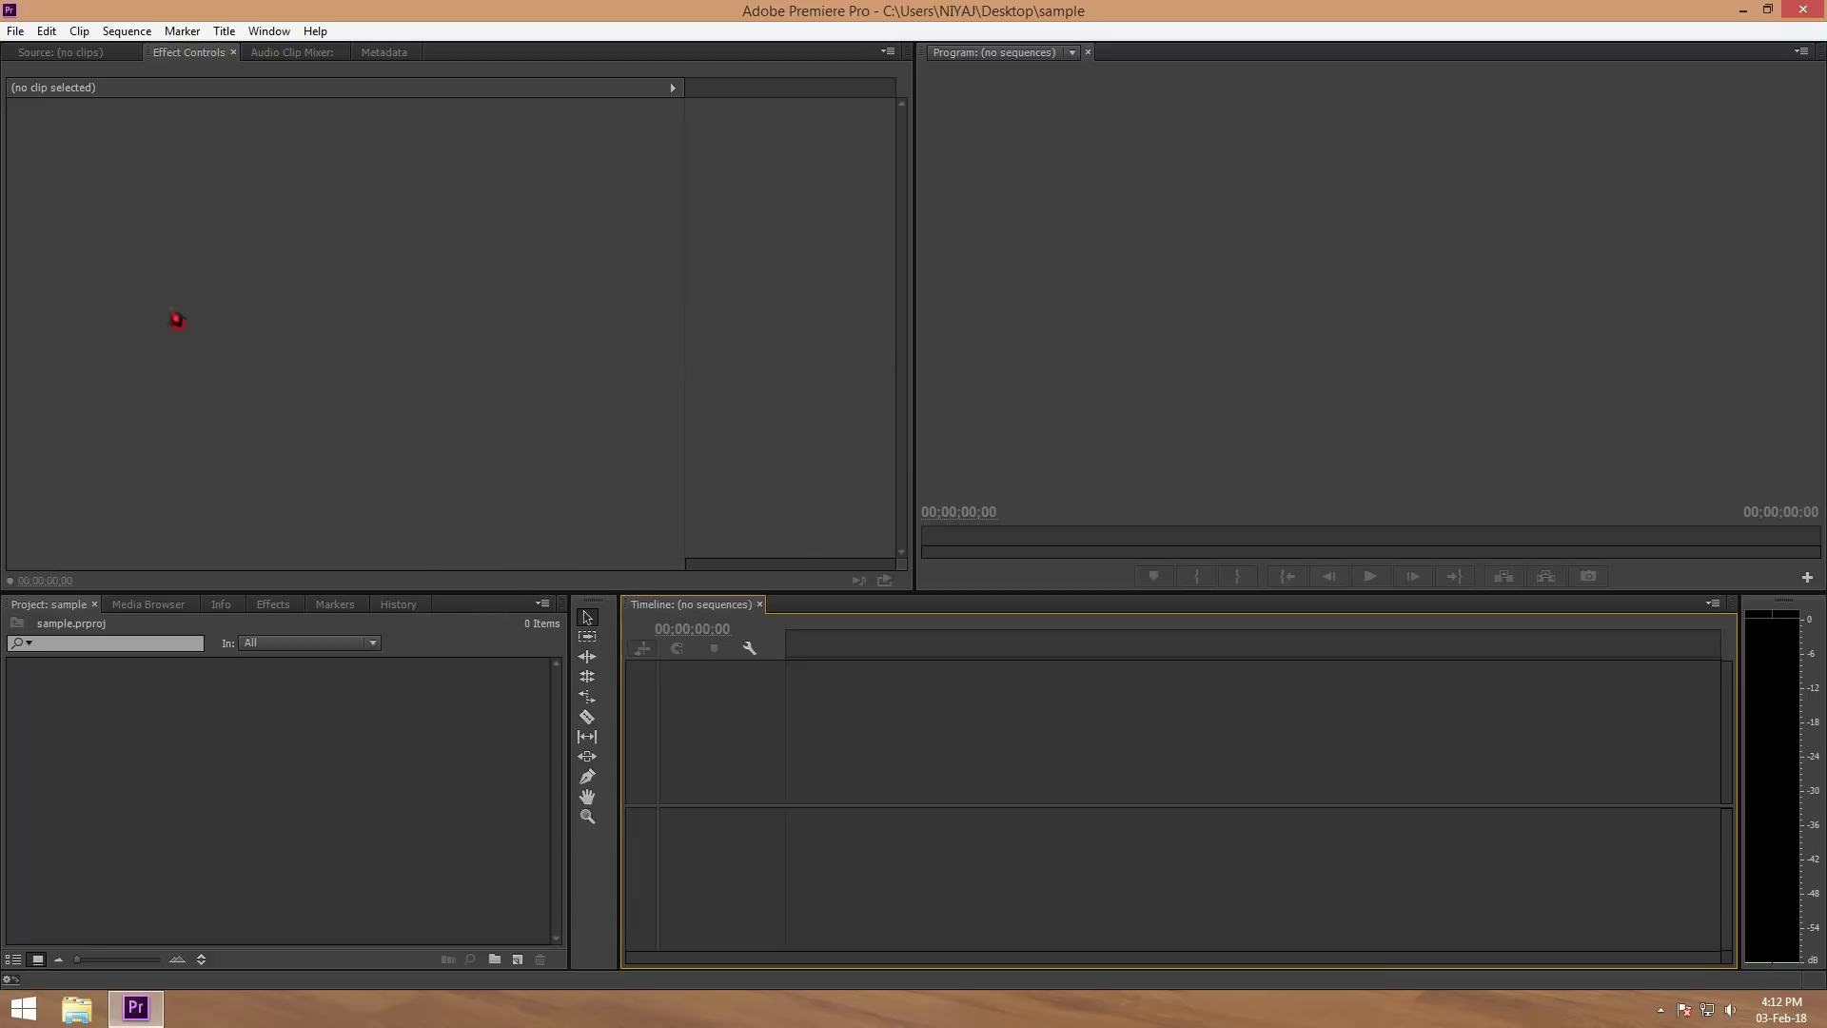
pyautogui.click(326, 285)
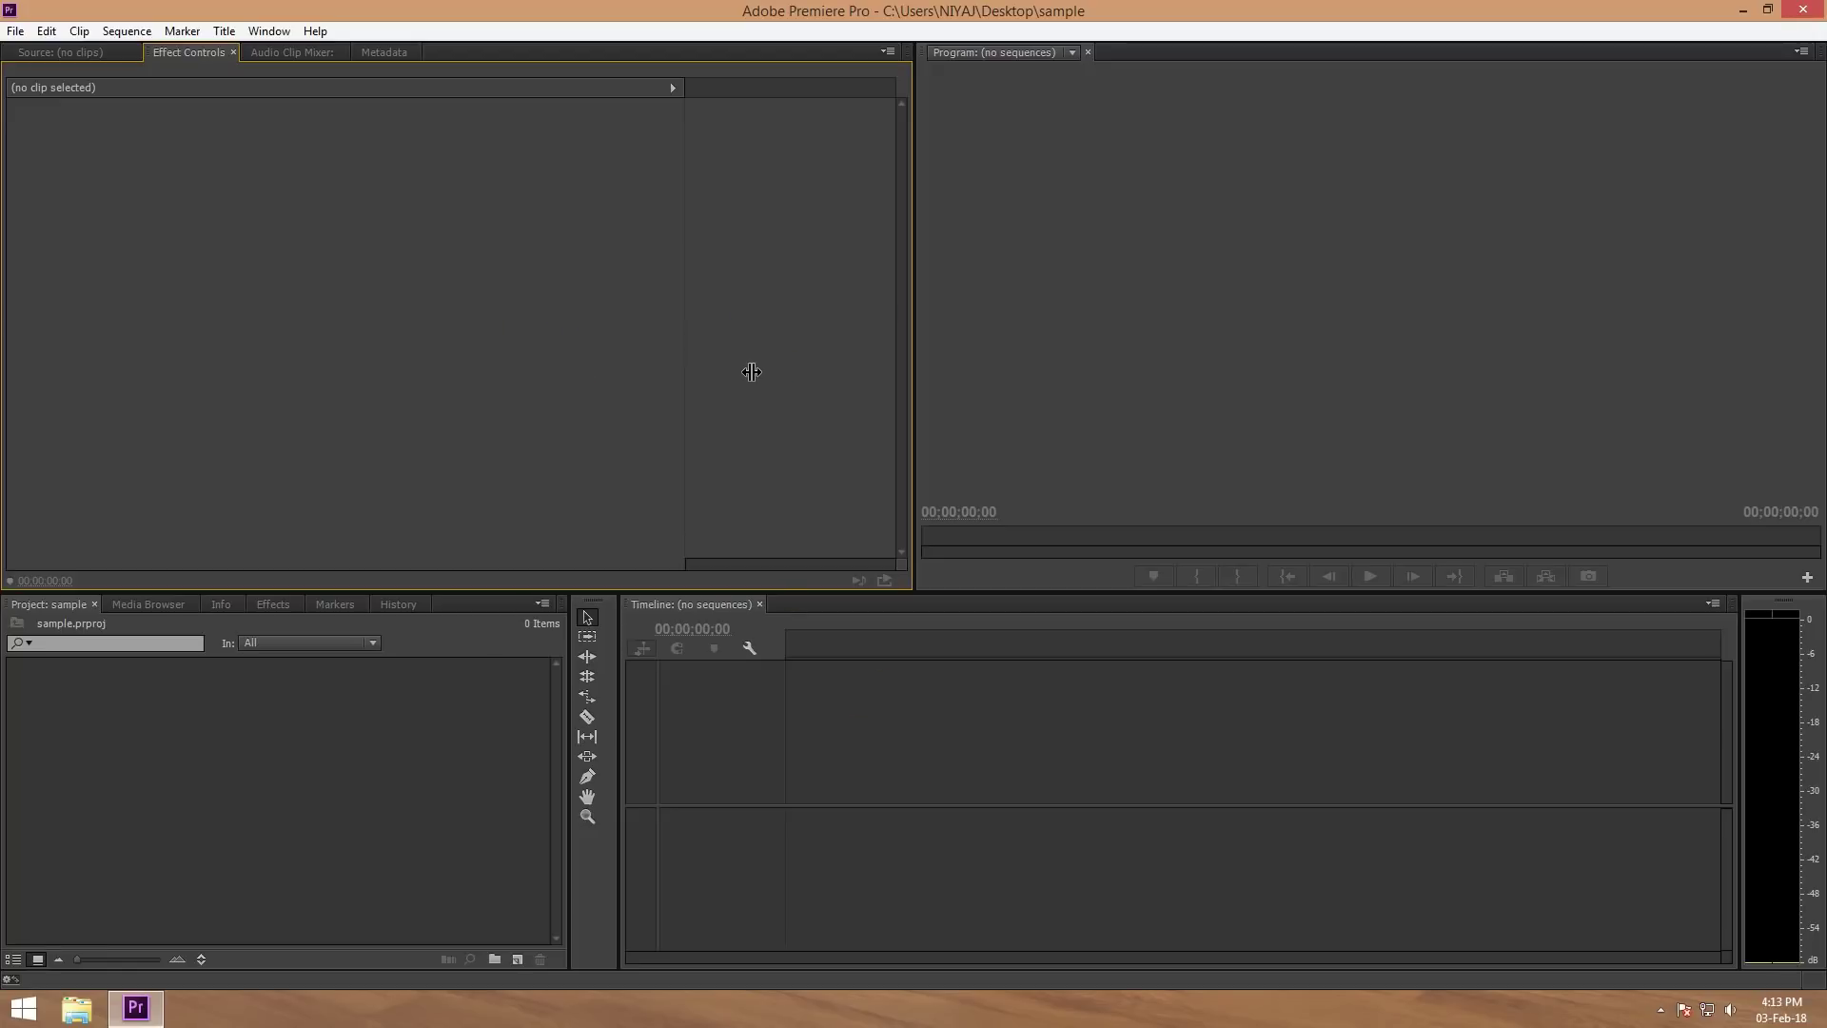
pyautogui.click(1256, 290)
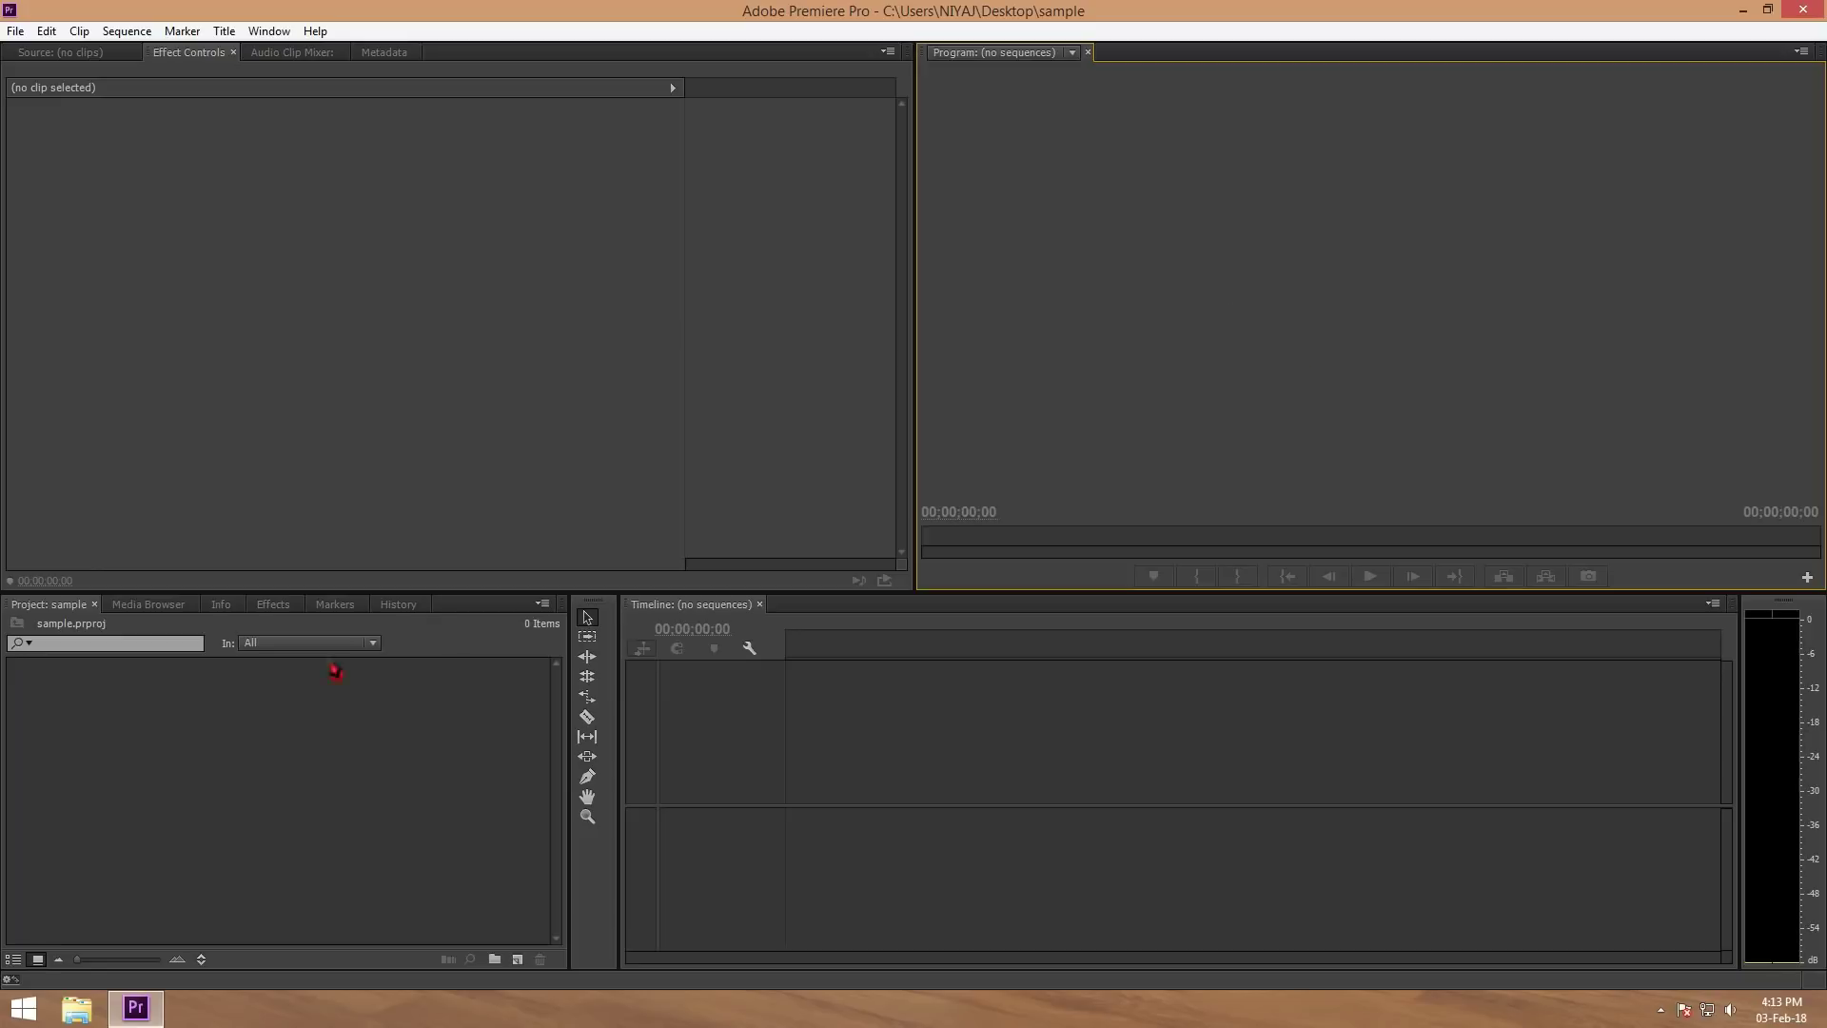
pyautogui.click(192, 818)
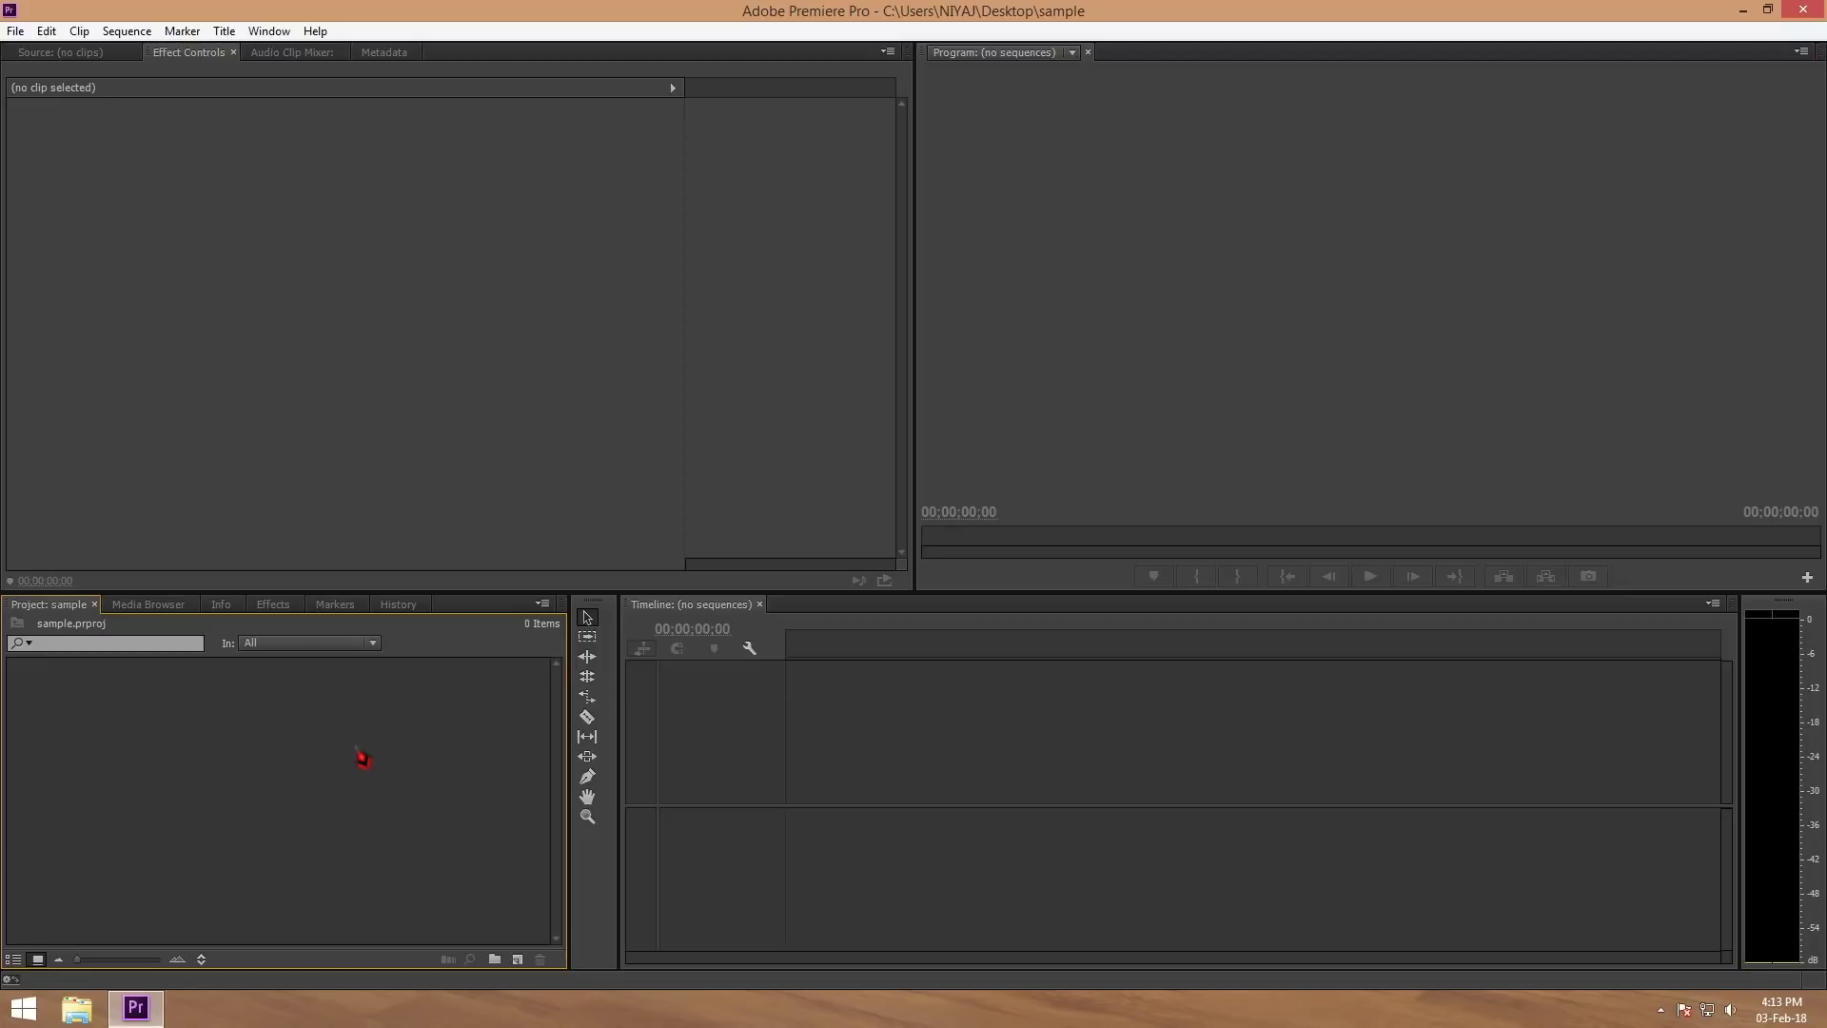
pyautogui.click(898, 763)
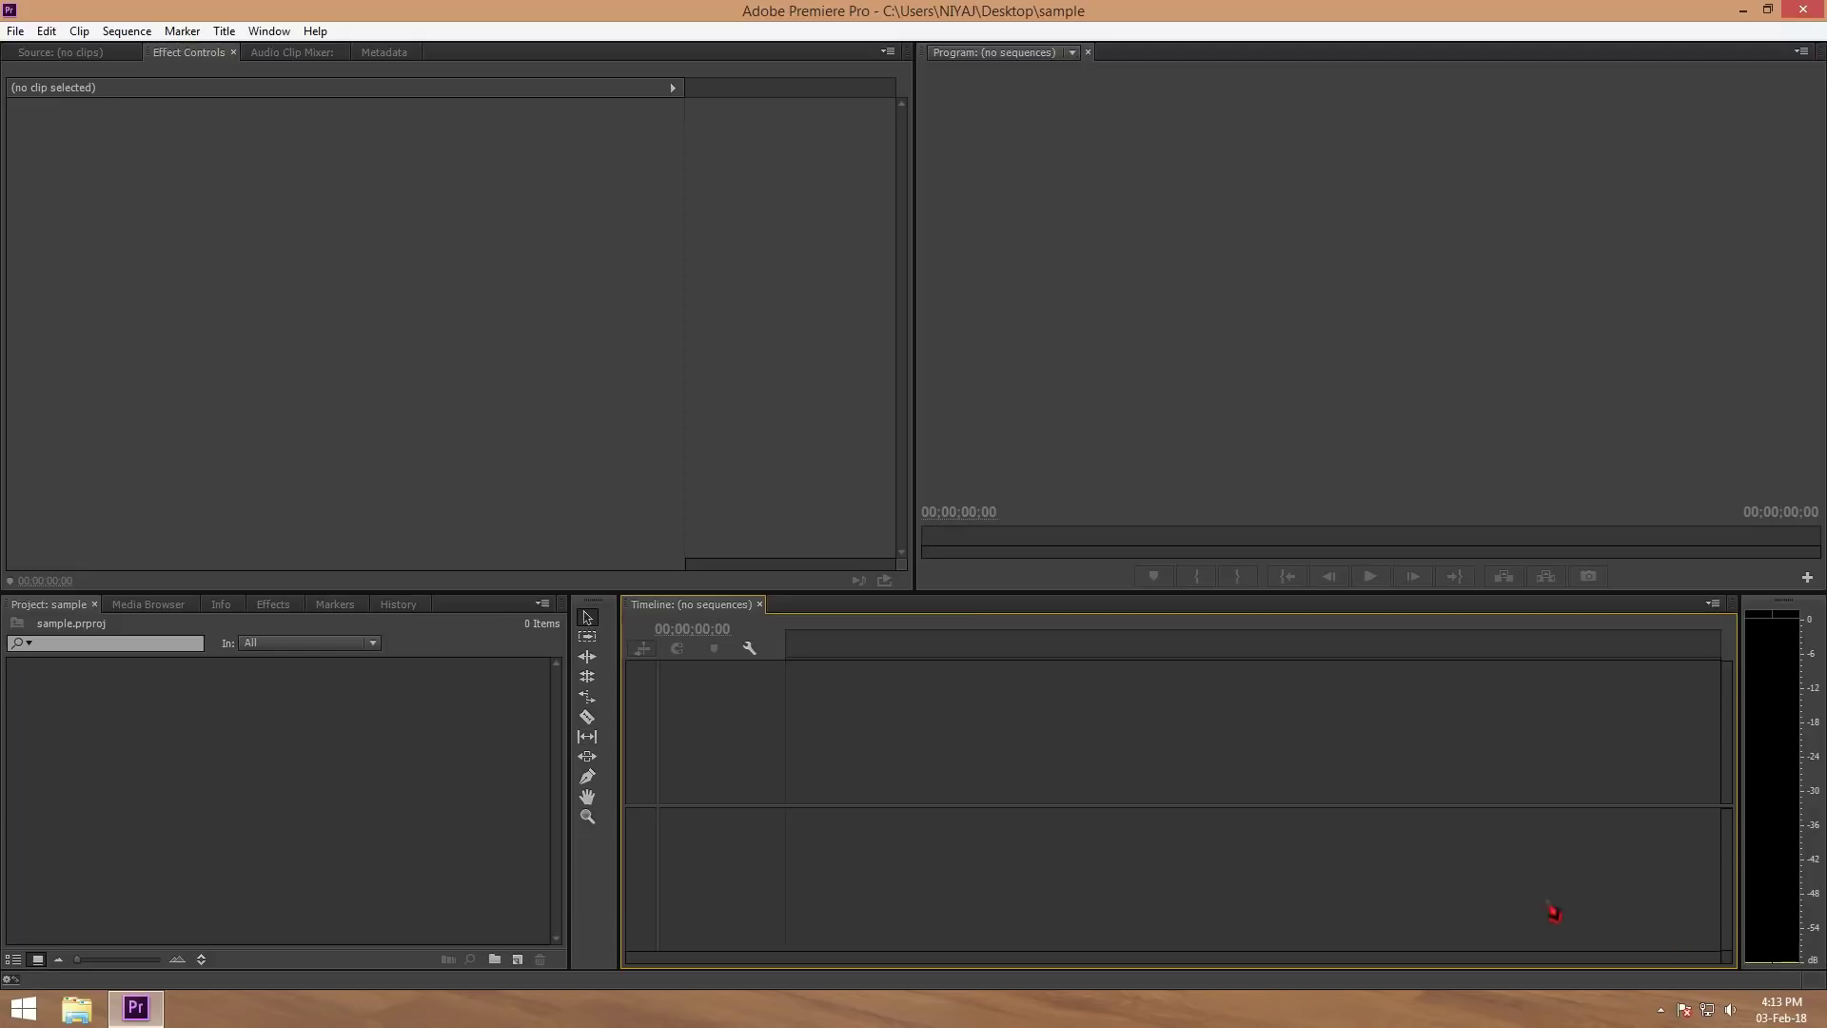
pyautogui.click(417, 822)
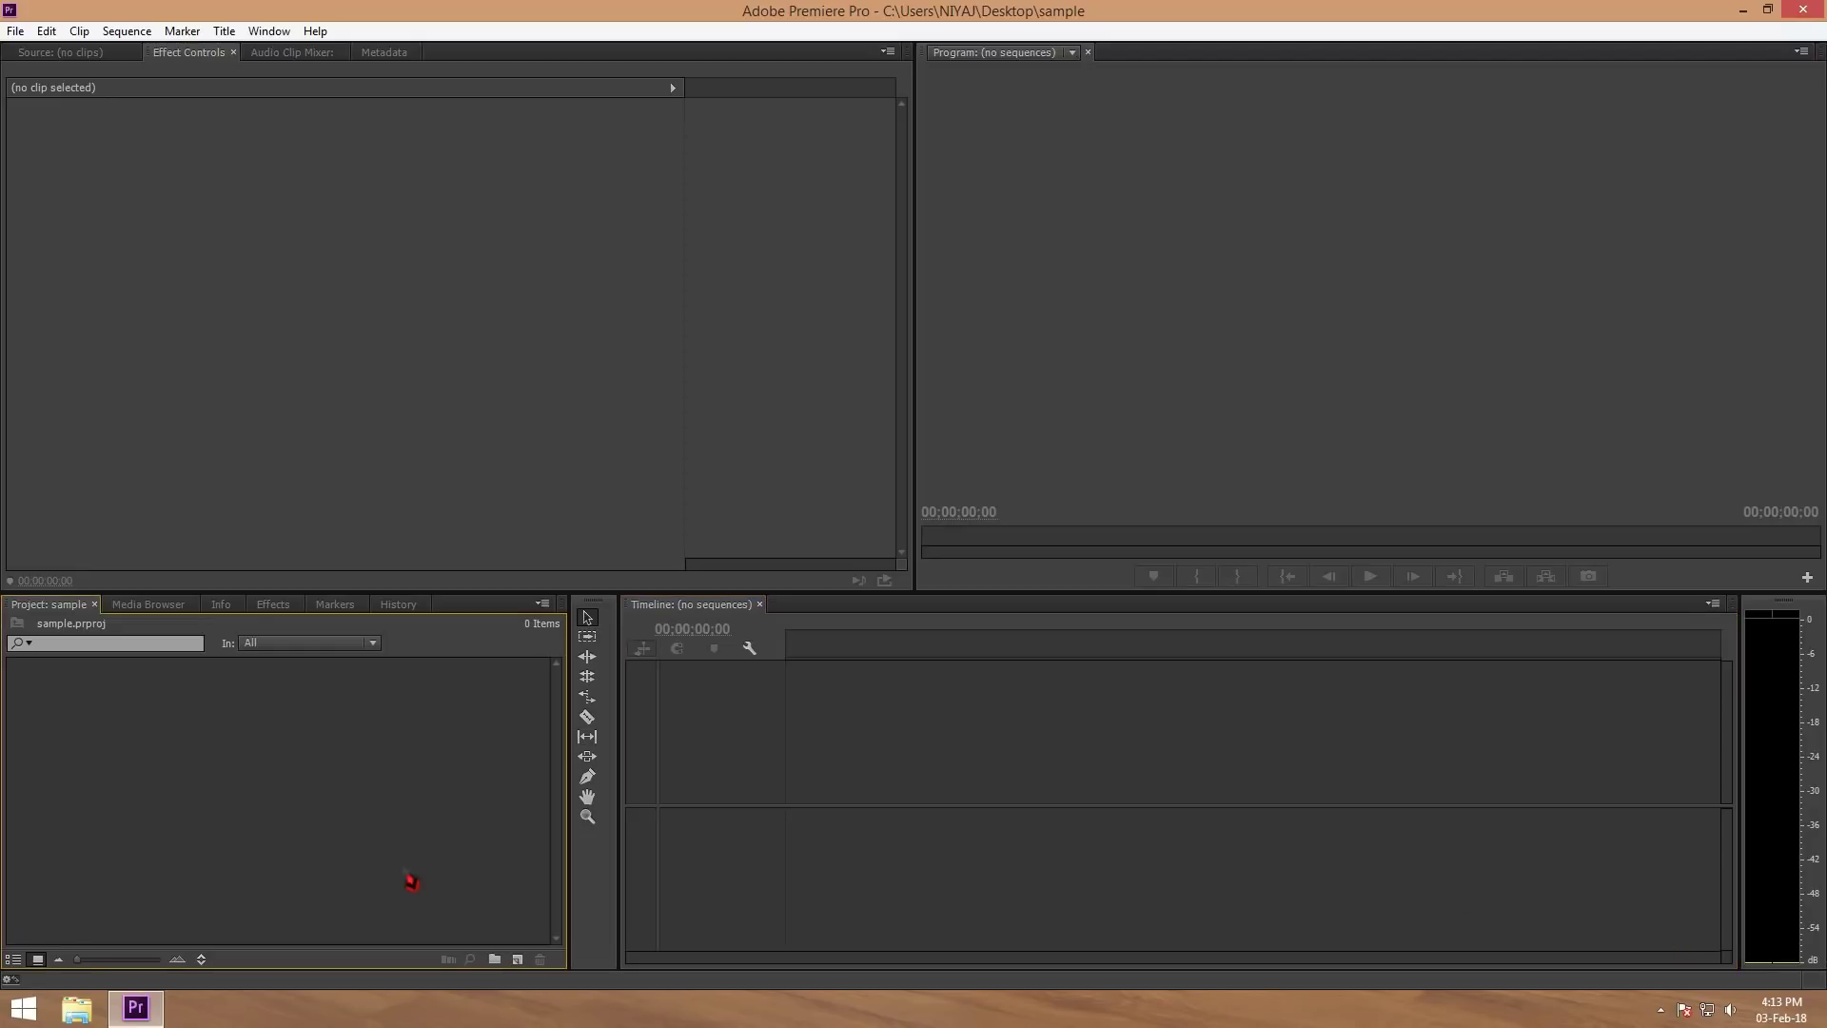
# - Import the Ekattor TV Khelajog.mp4 clip into the Project panel
pyautogui.doubleClick(355, 799)
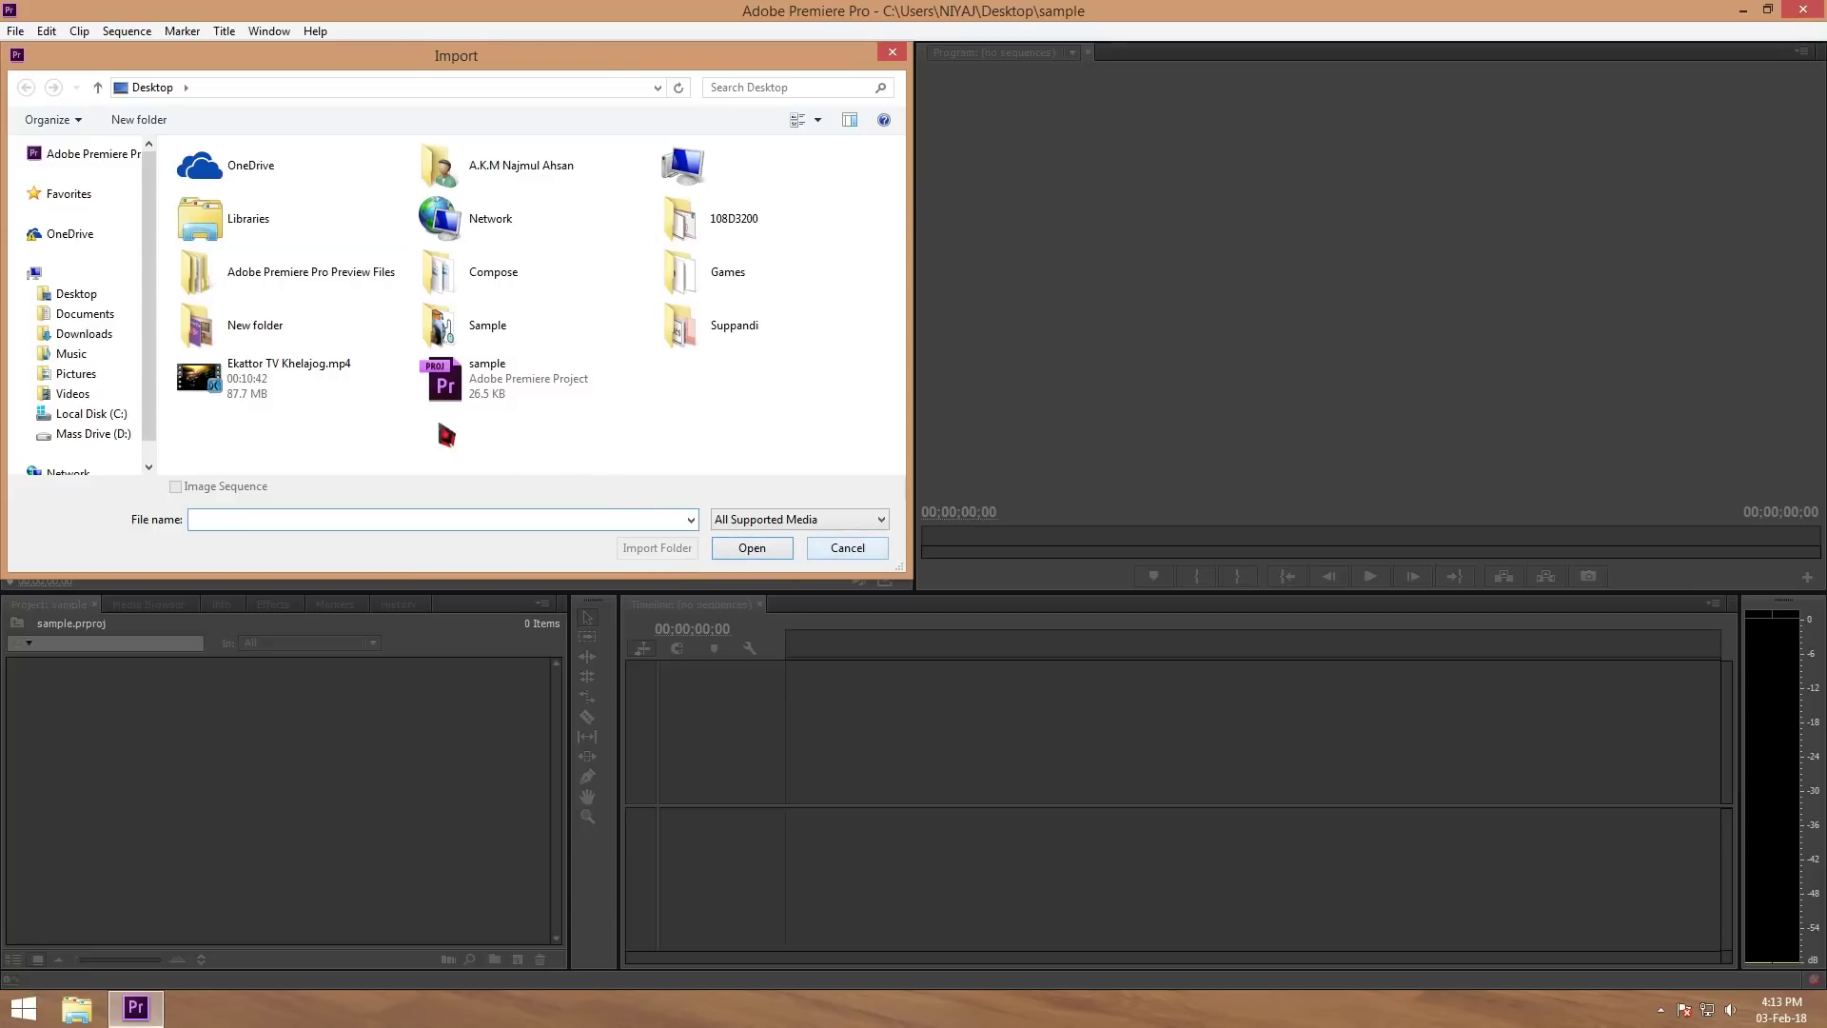
pyautogui.click(268, 384)
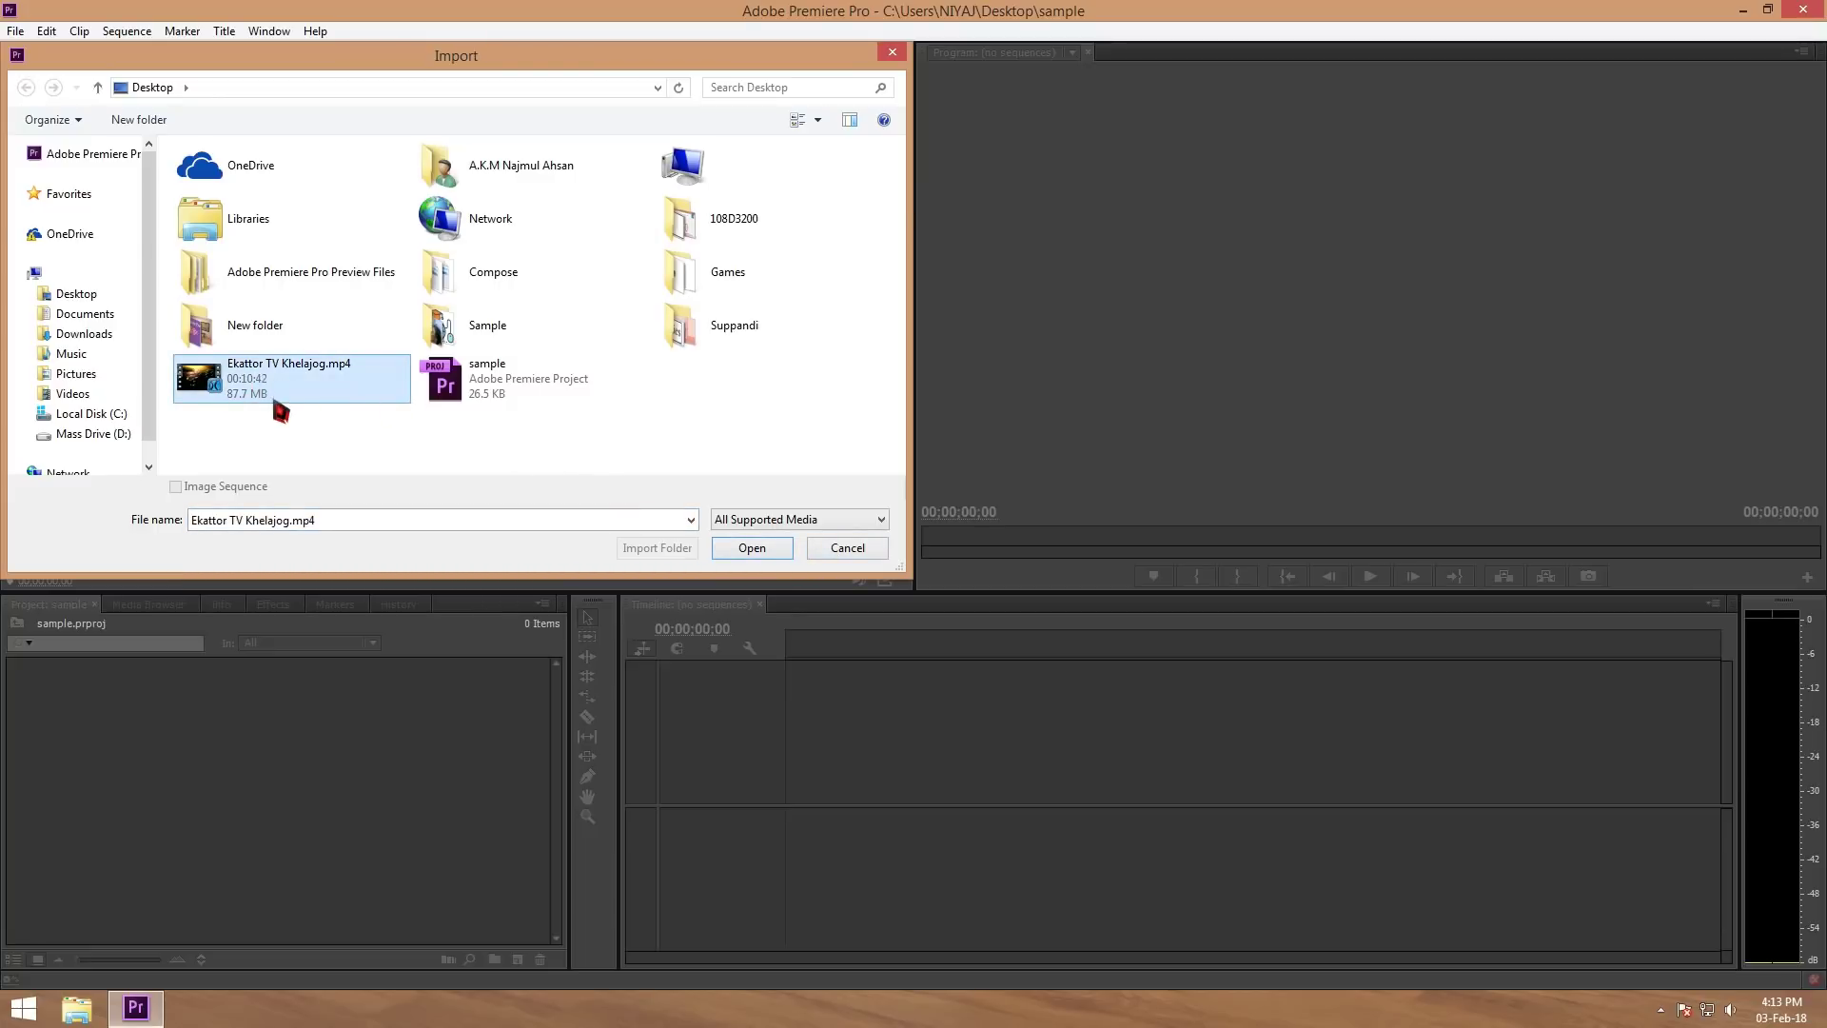
pyautogui.click(731, 555)
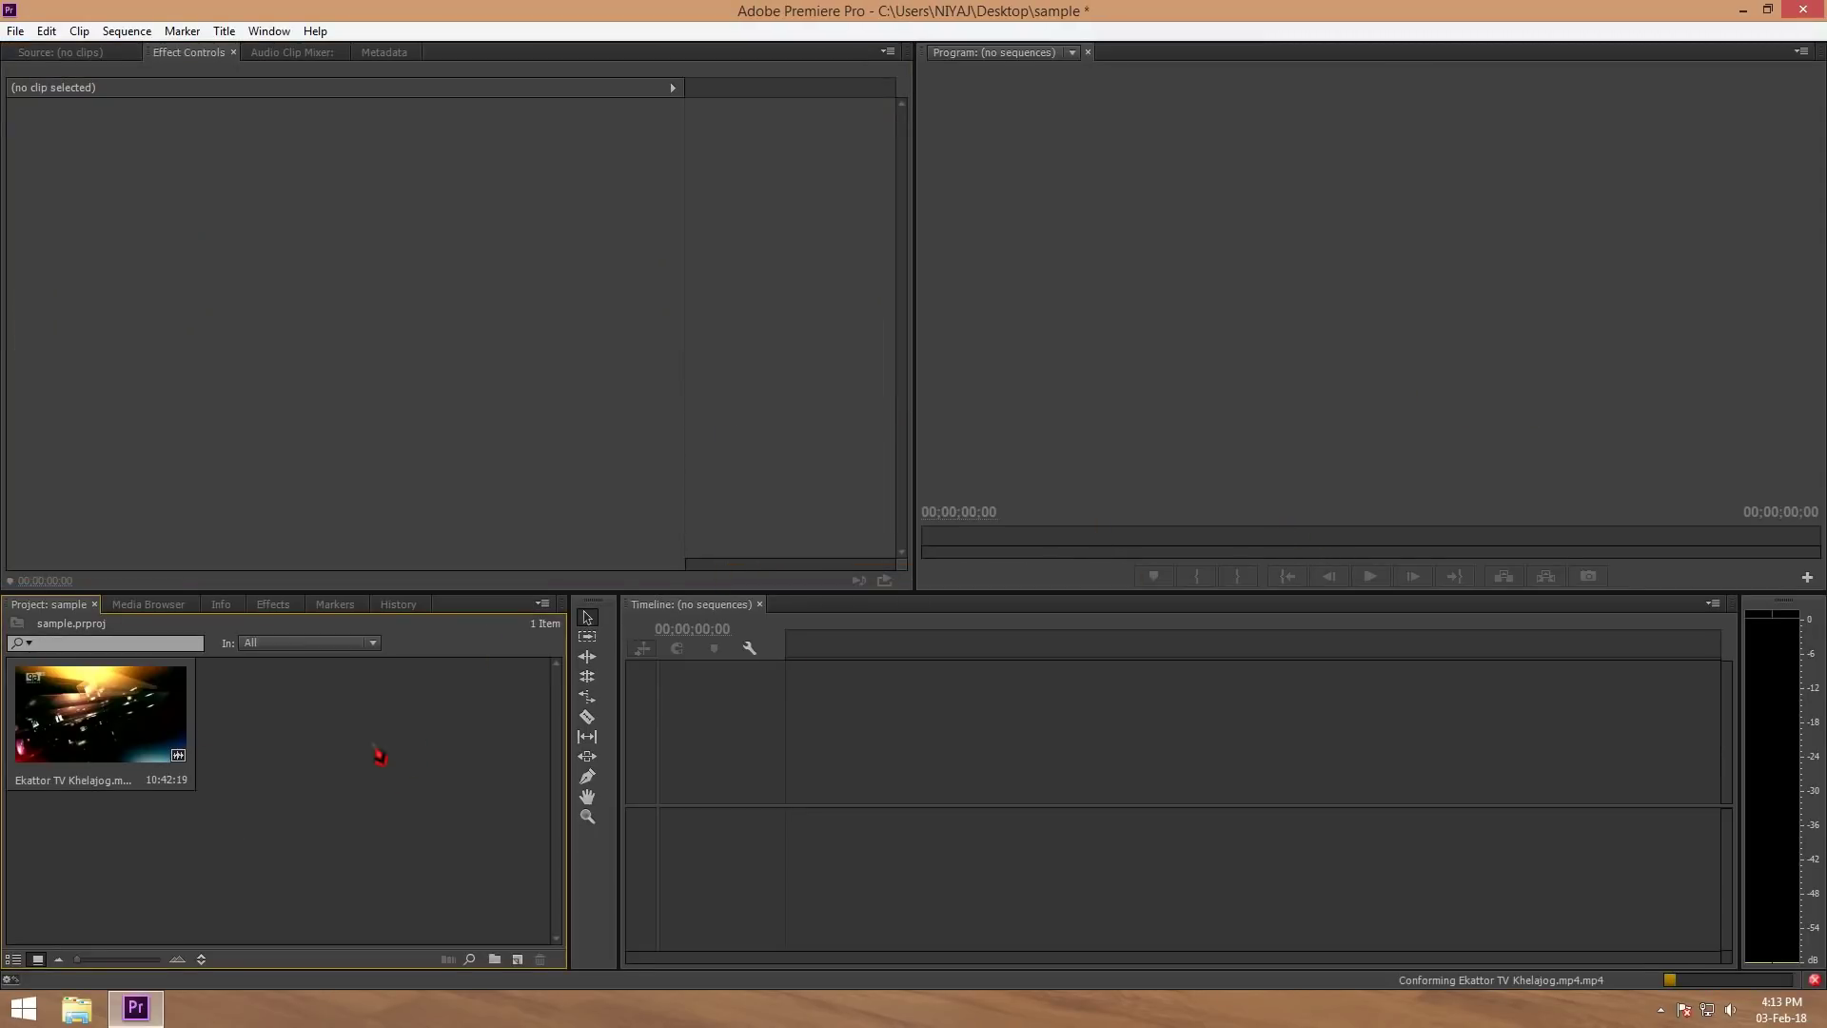
# - Drag the Sample folder from the desktop into the Project panel
pyautogui.click(157, 1011)
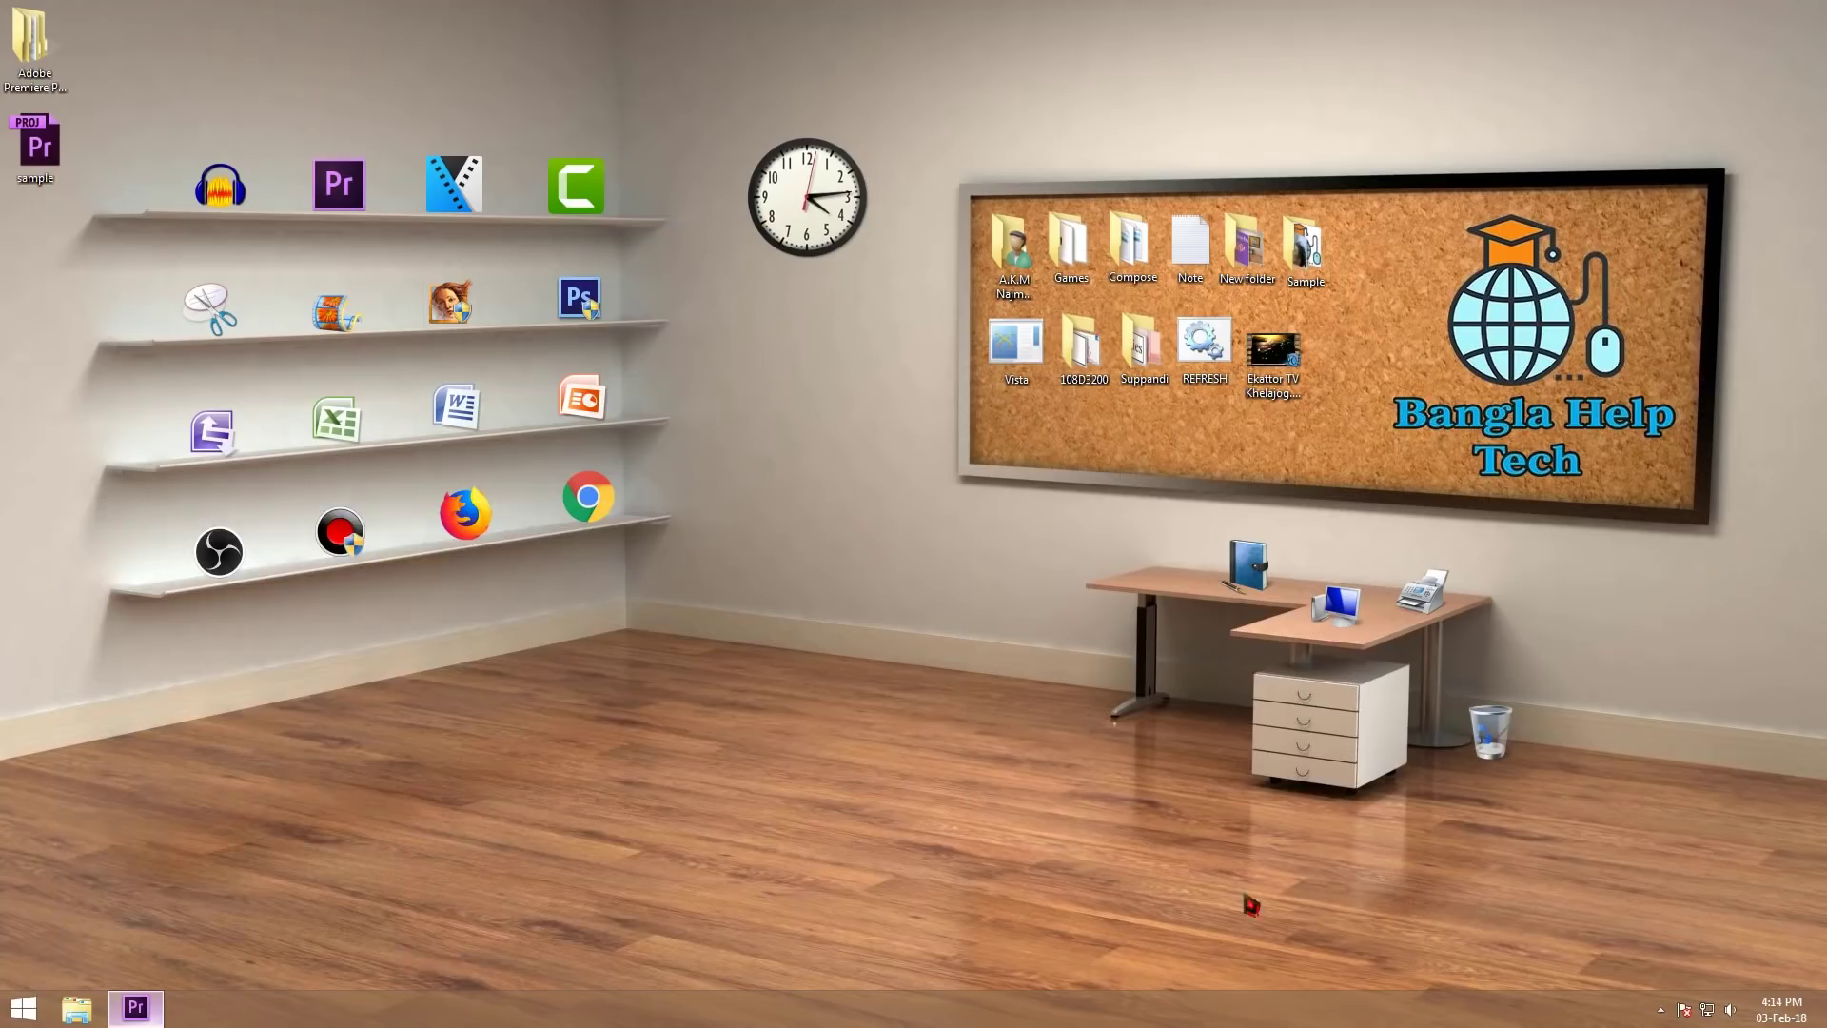
pyautogui.moveTo(1318, 262); pyautogui.dragTo(883, 537)
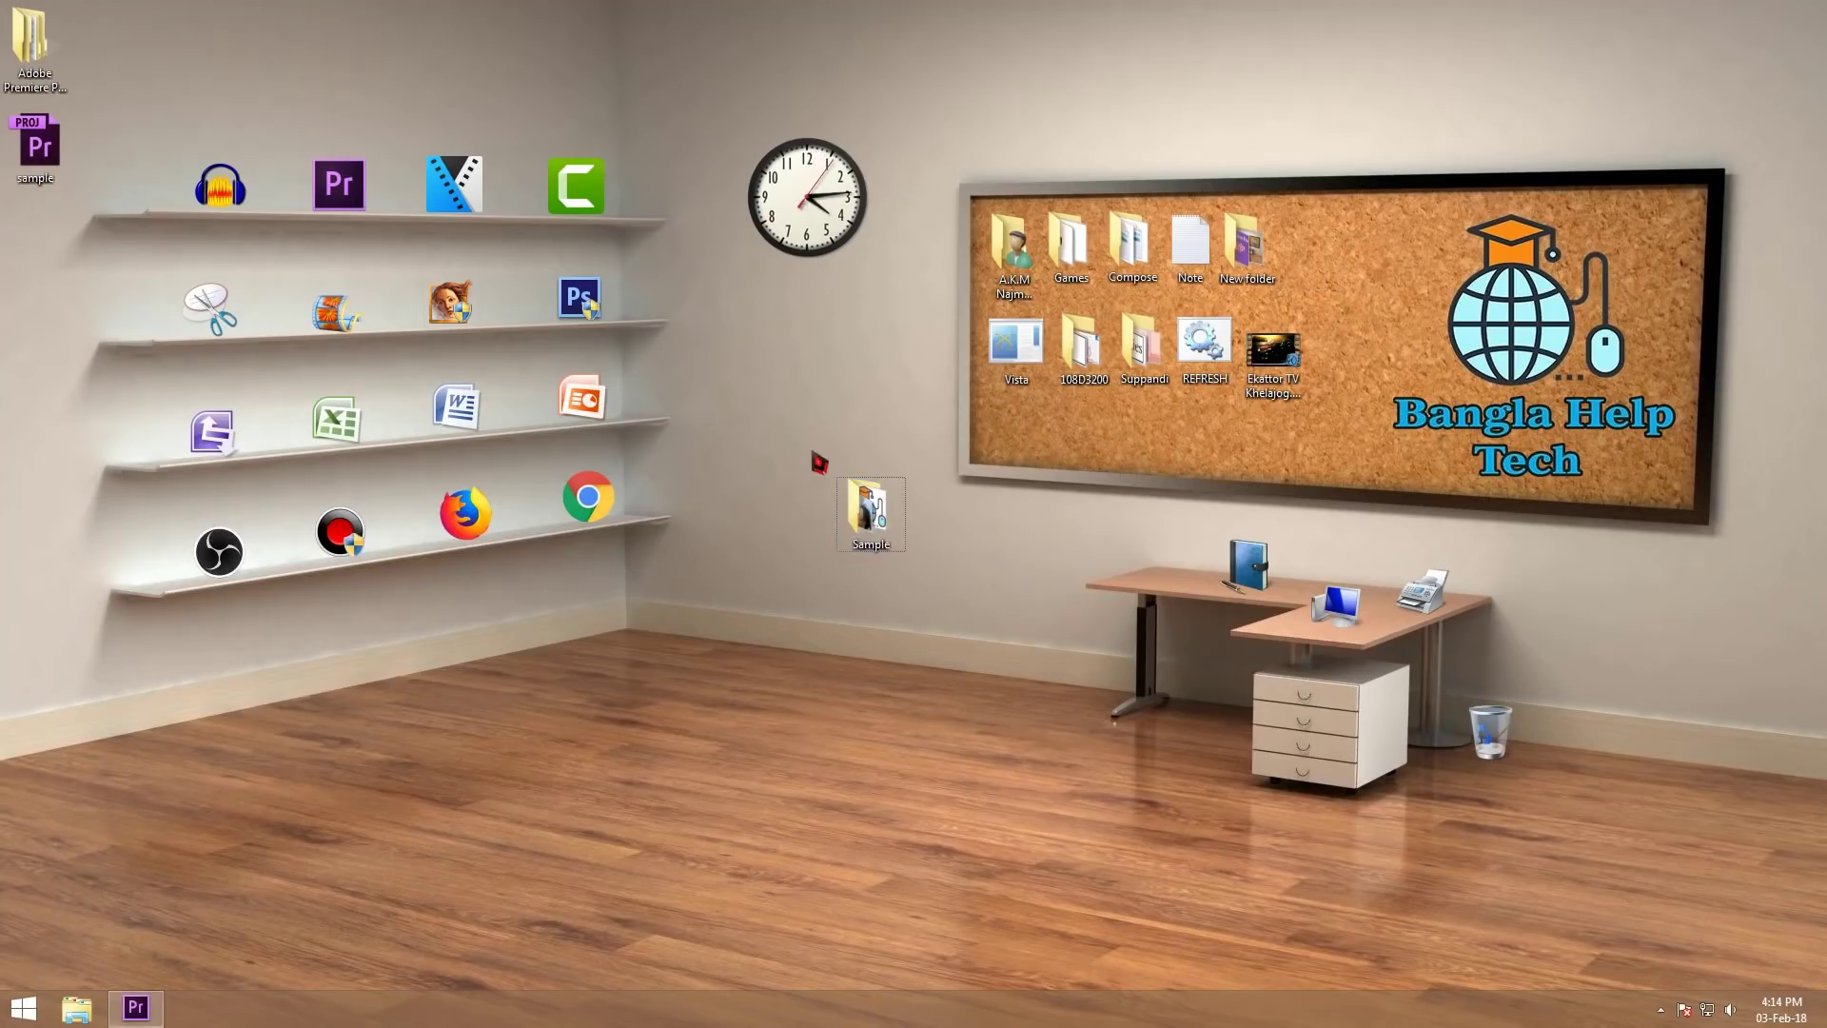
pyautogui.moveTo(885, 519)
pyautogui.mouseDown()
pyautogui.moveTo(279, 869)
pyautogui.moveTo(409, 817)
pyautogui.moveTo(404, 778)
pyautogui.moveTo(346, 759)
pyautogui.mouseUp()
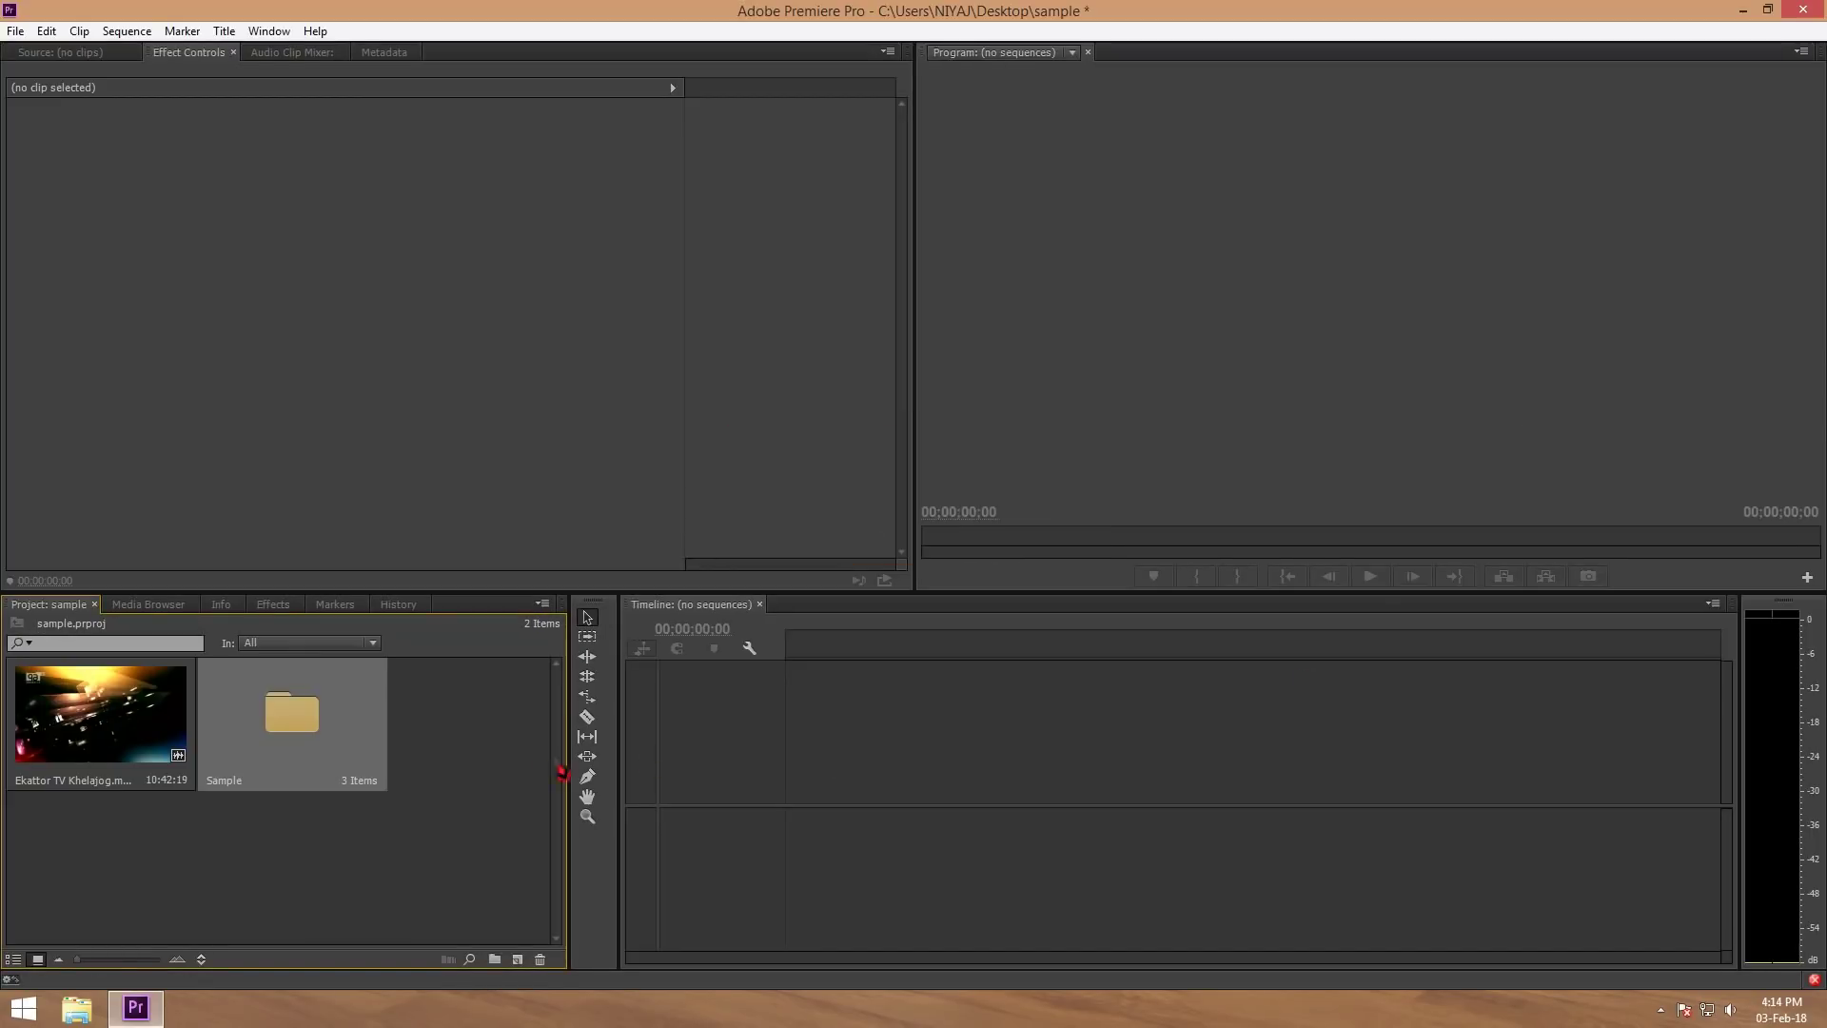
# - Create a new bin named 'b' and move the Ekattor clip into it
pyautogui.click(486, 737)
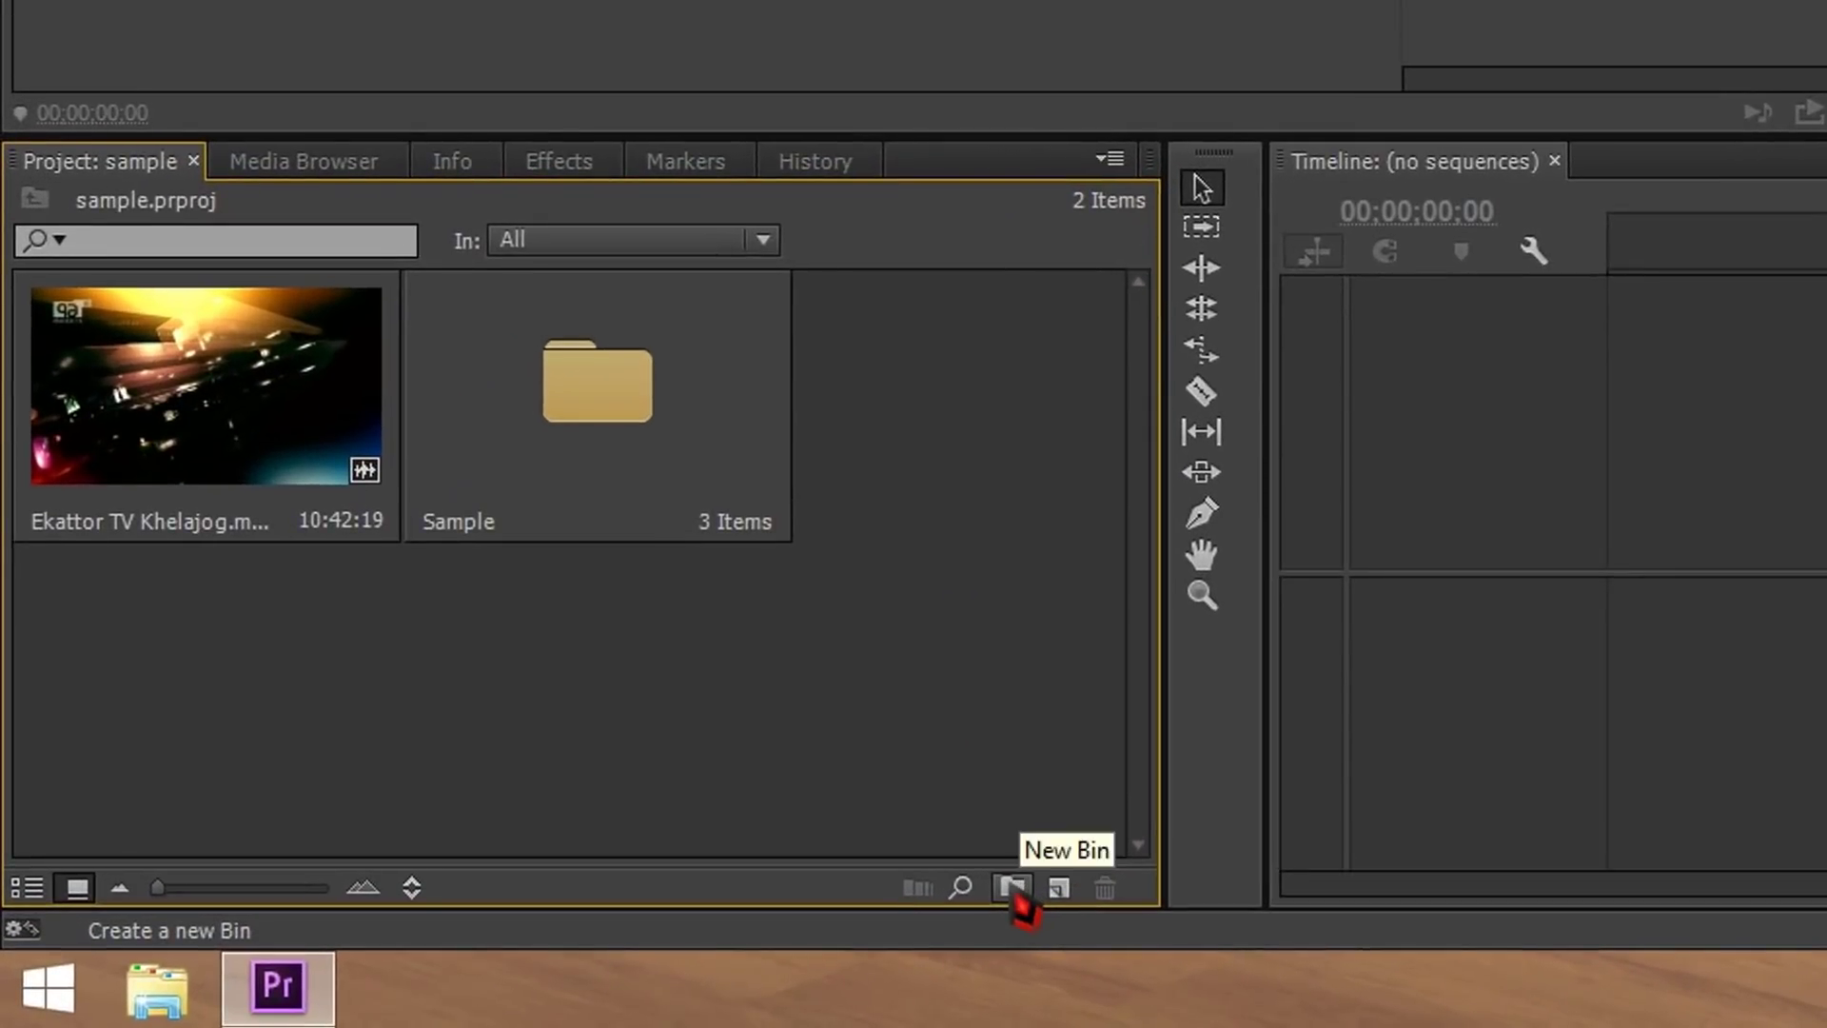
pyautogui.click(1024, 892)
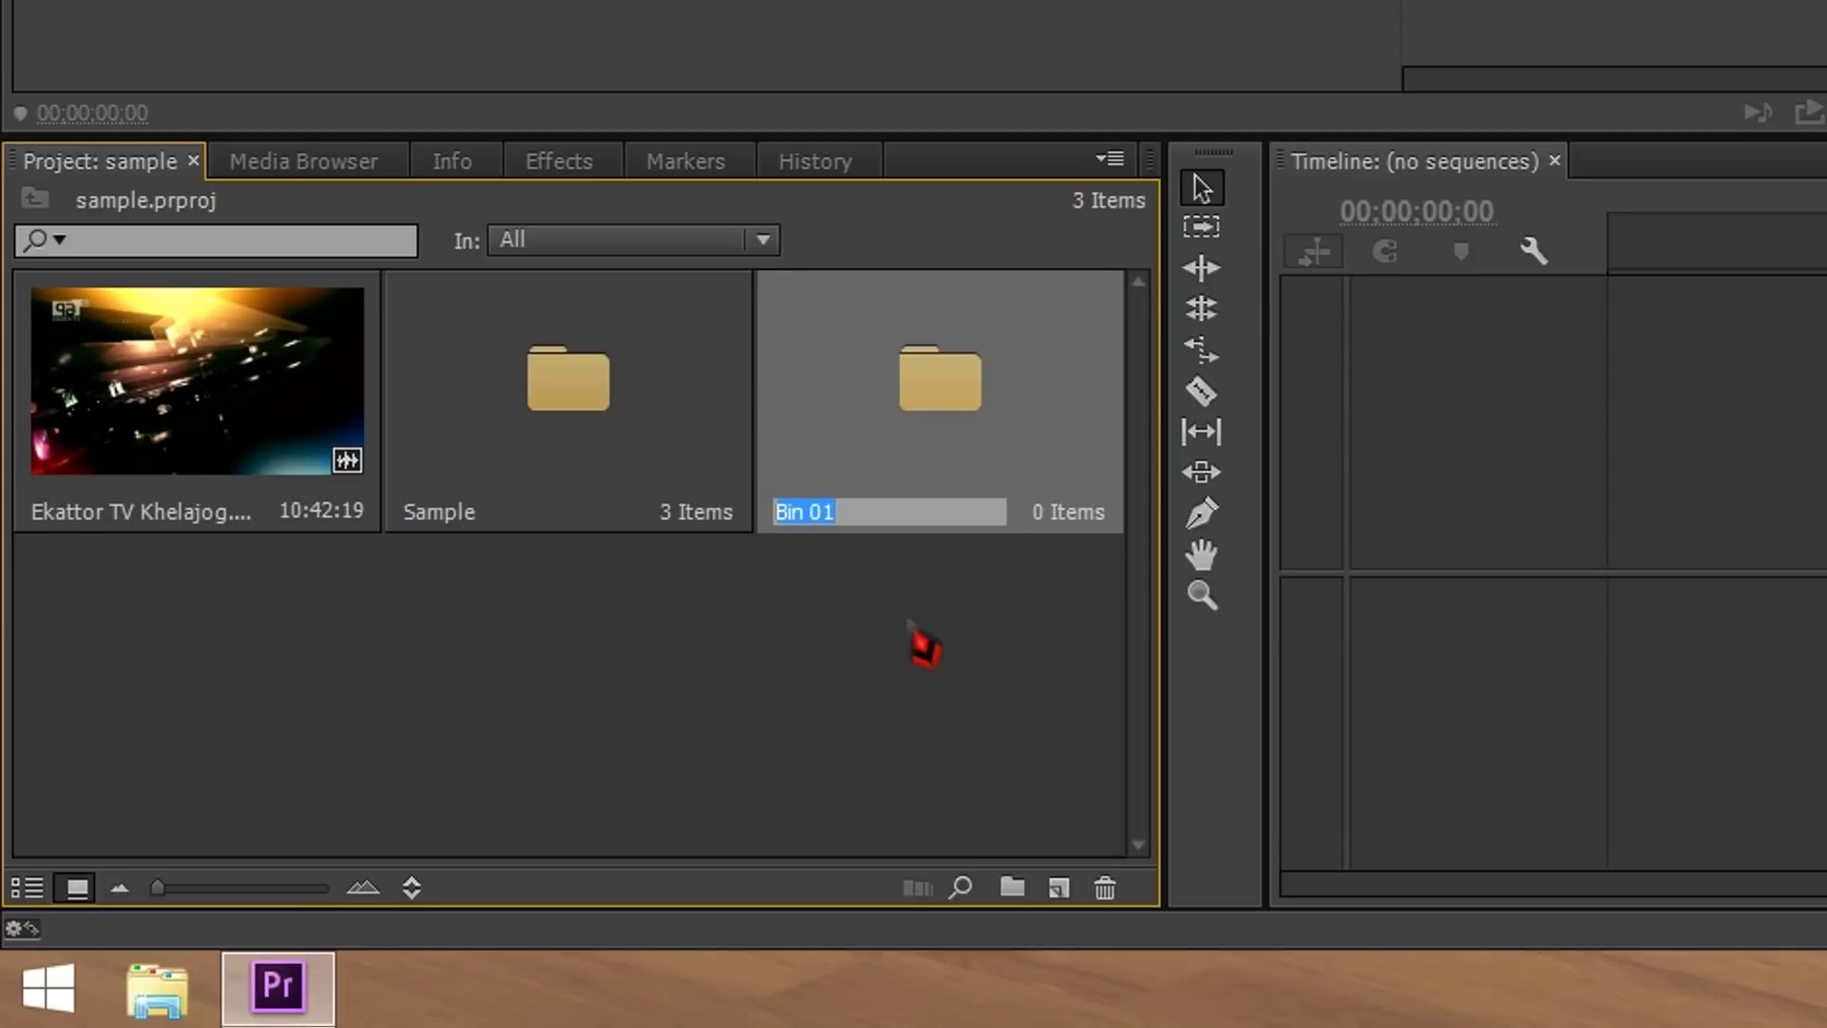
pyautogui.write('b')
pyautogui.click(919, 623)
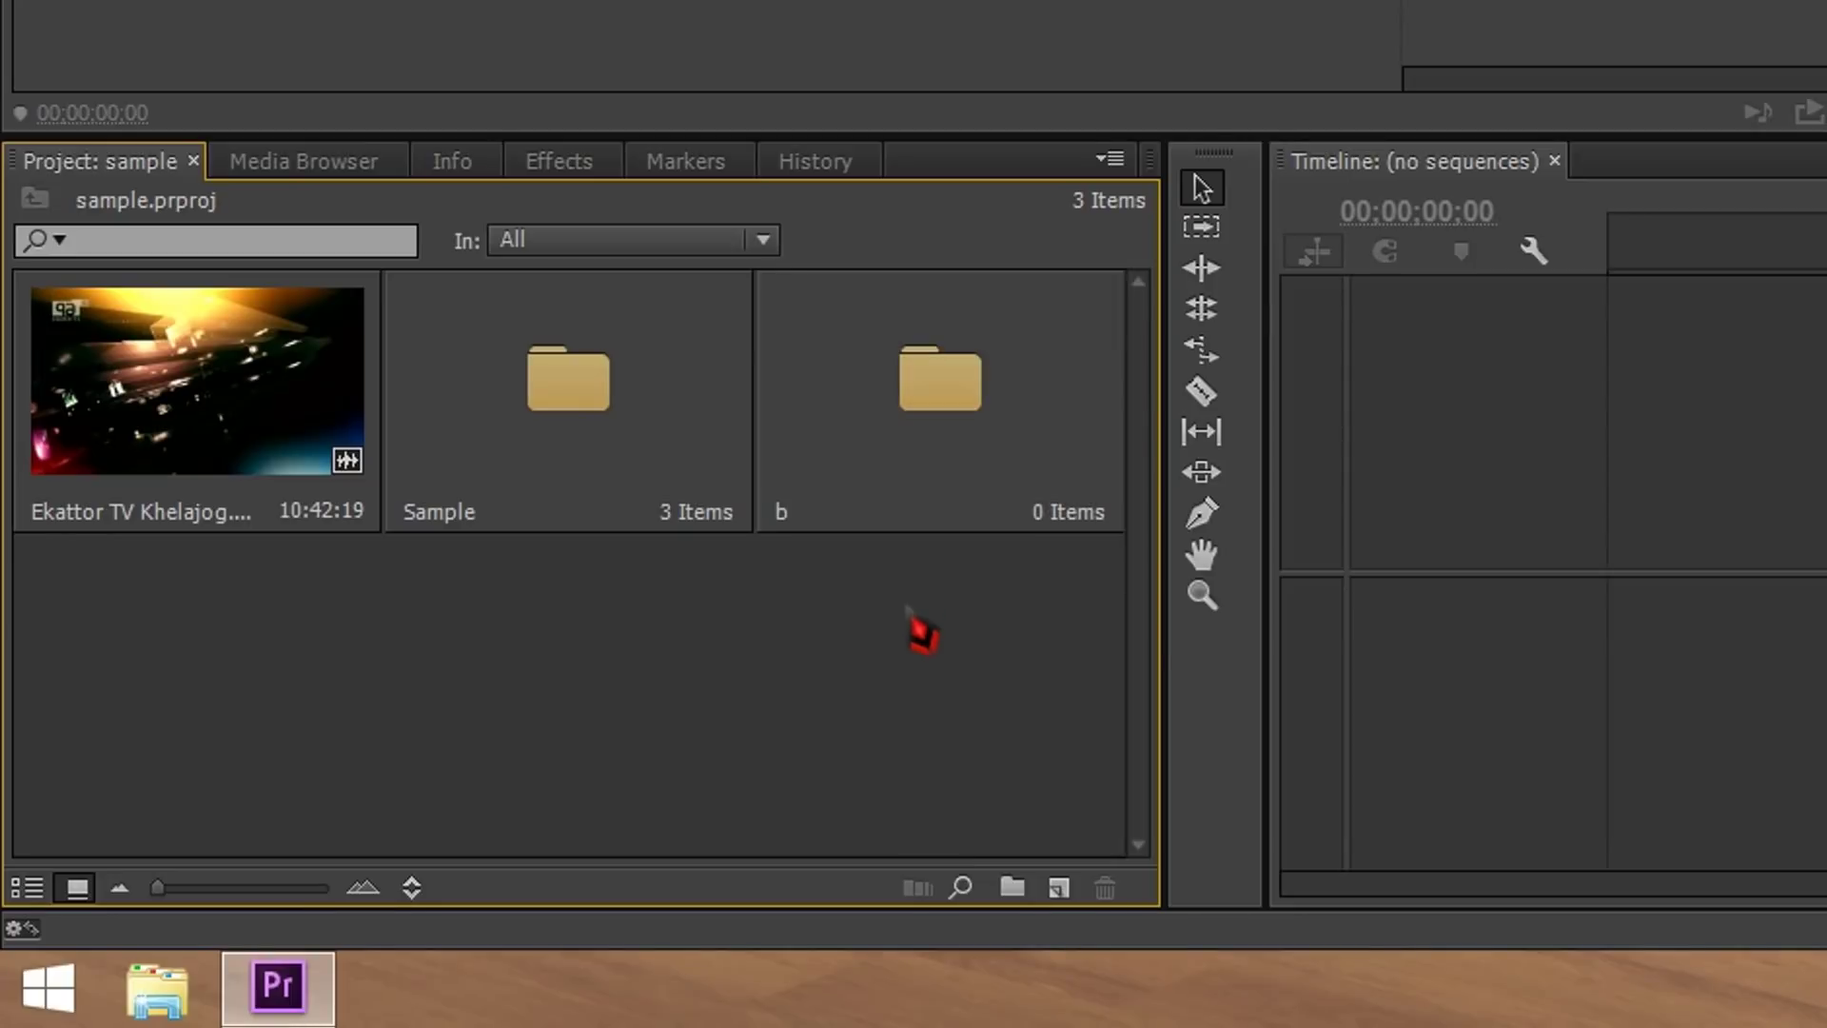
pyautogui.moveTo(352, 419); pyautogui.dragTo(937, 385)
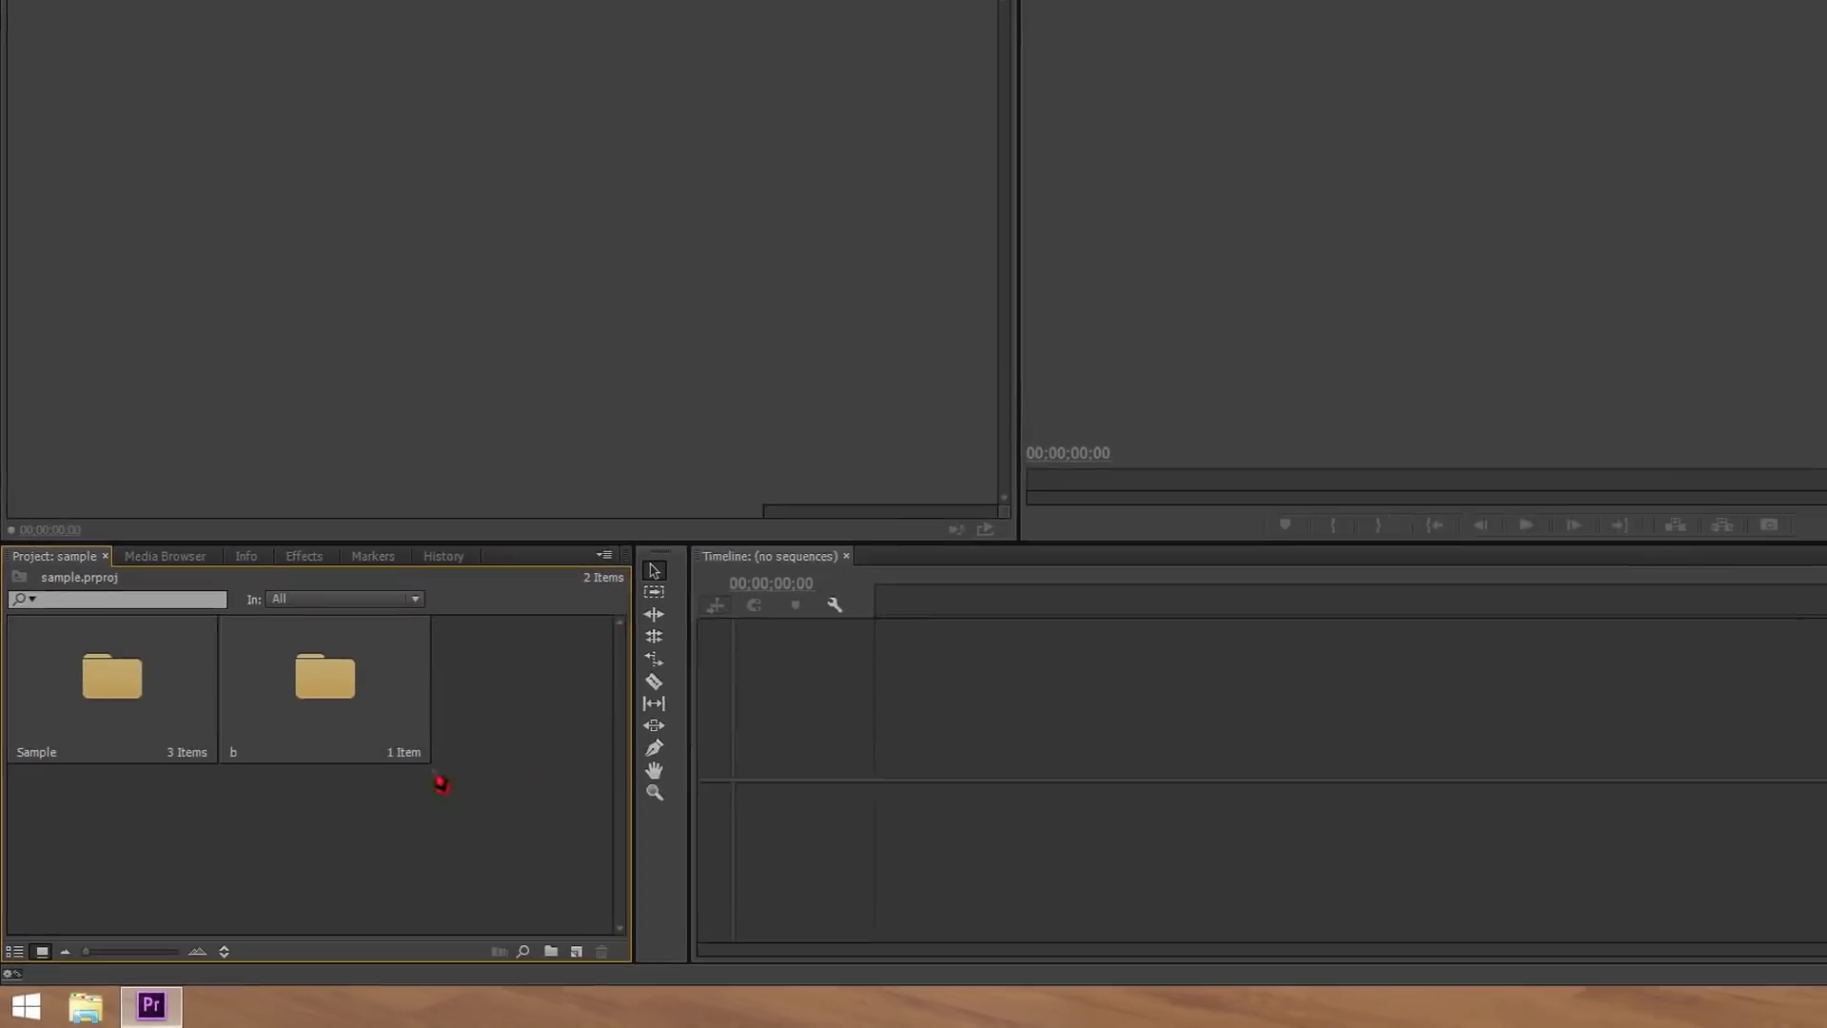
# - Move the Ekattor clip from bin b back to the project root and delete bin b
pyautogui.doubleClick(158, 750)
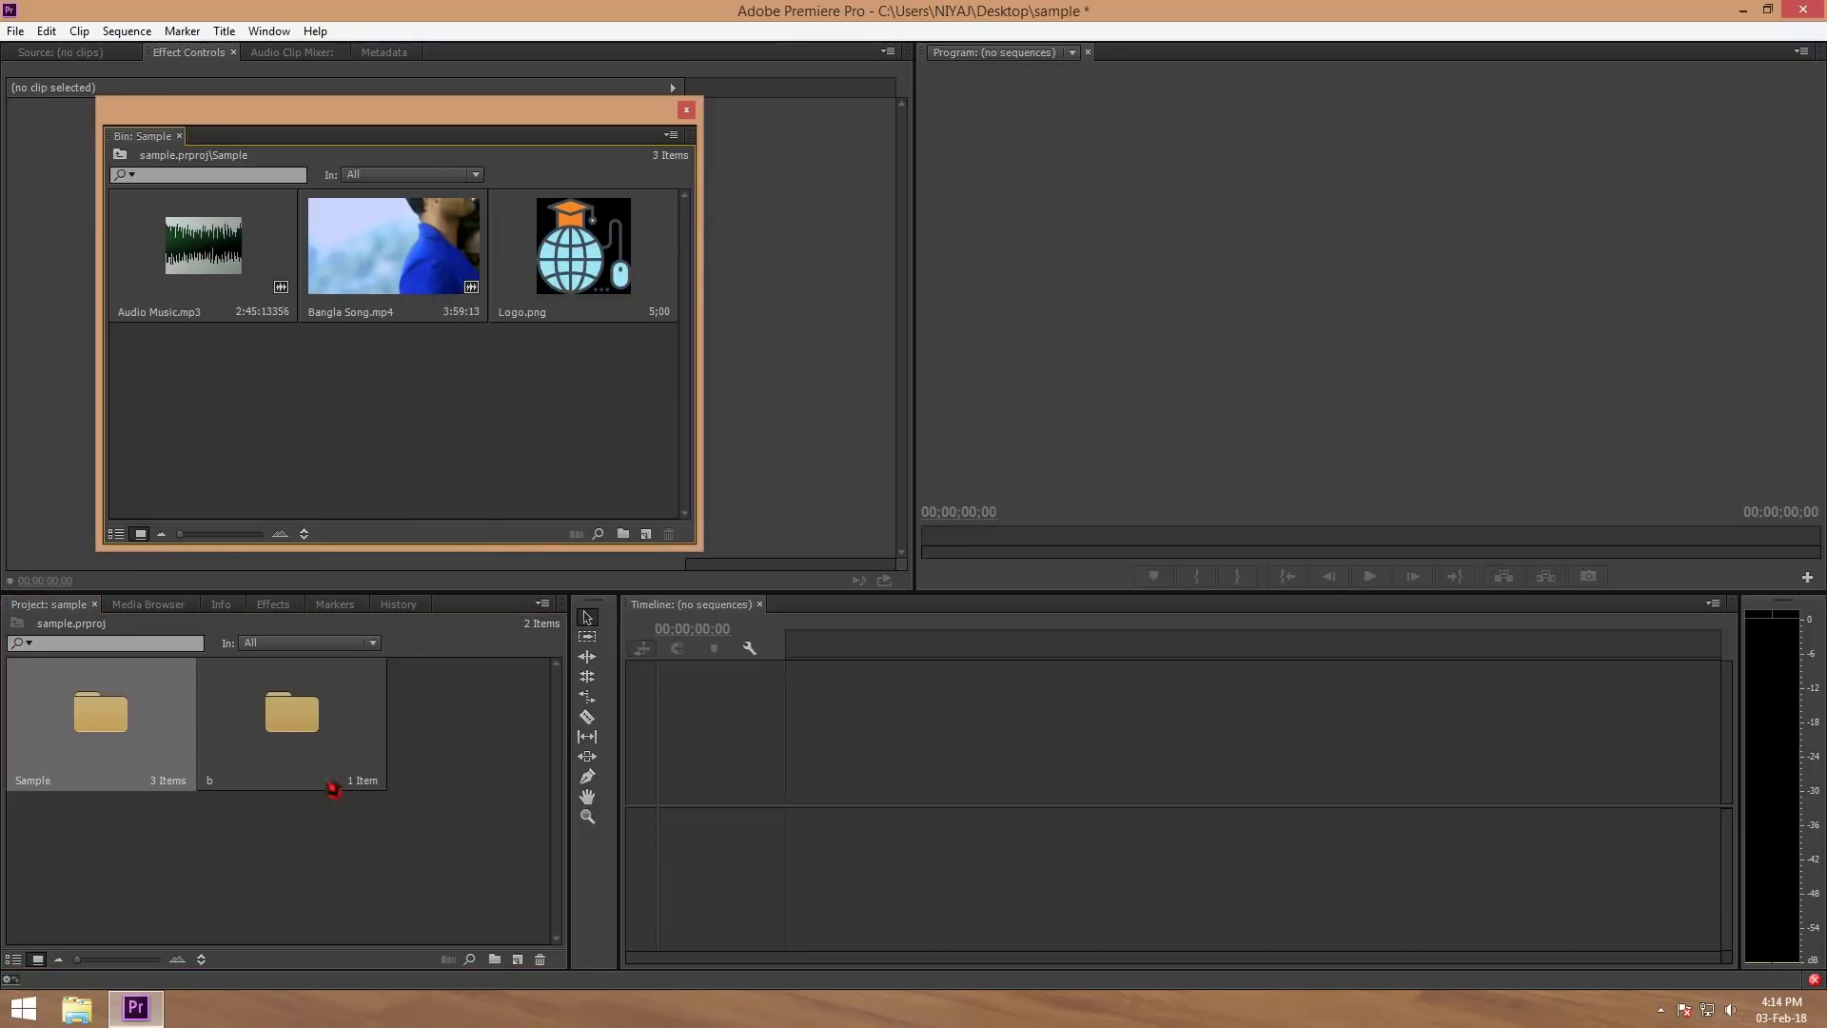
pyautogui.doubleClick(325, 710)
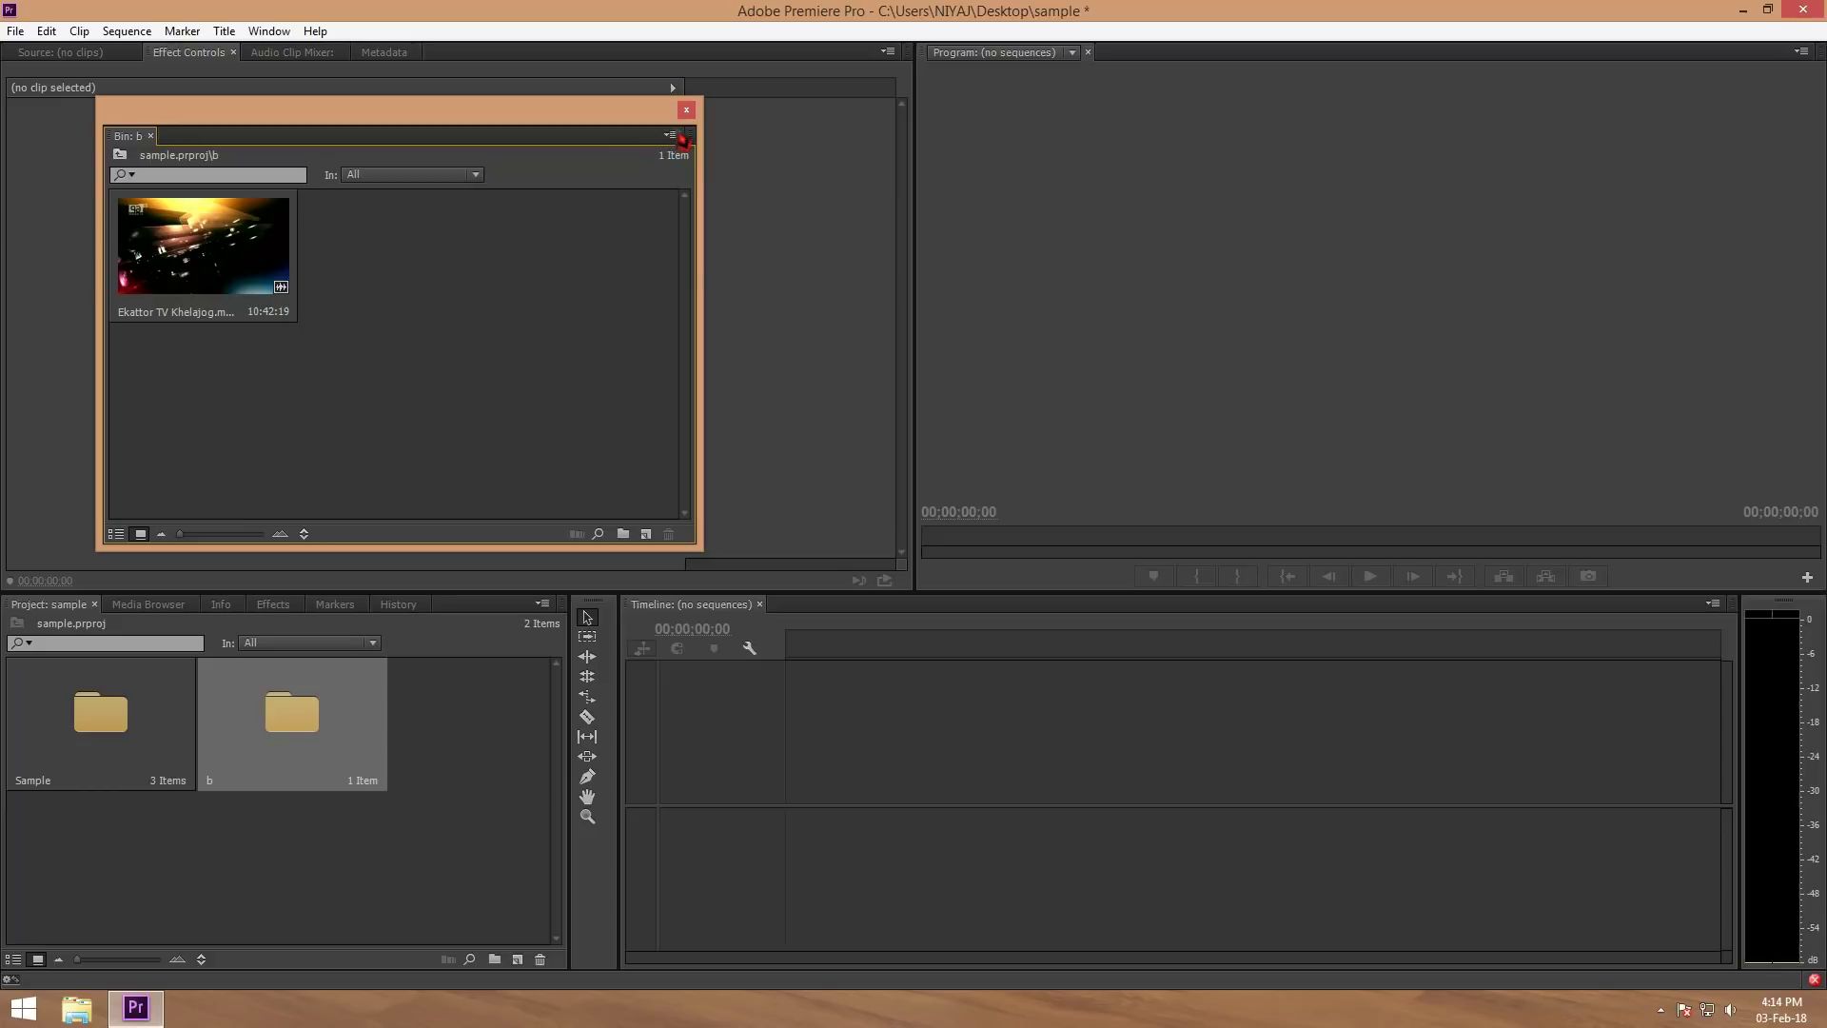
pyautogui.moveTo(228, 267); pyautogui.dragTo(476, 780)
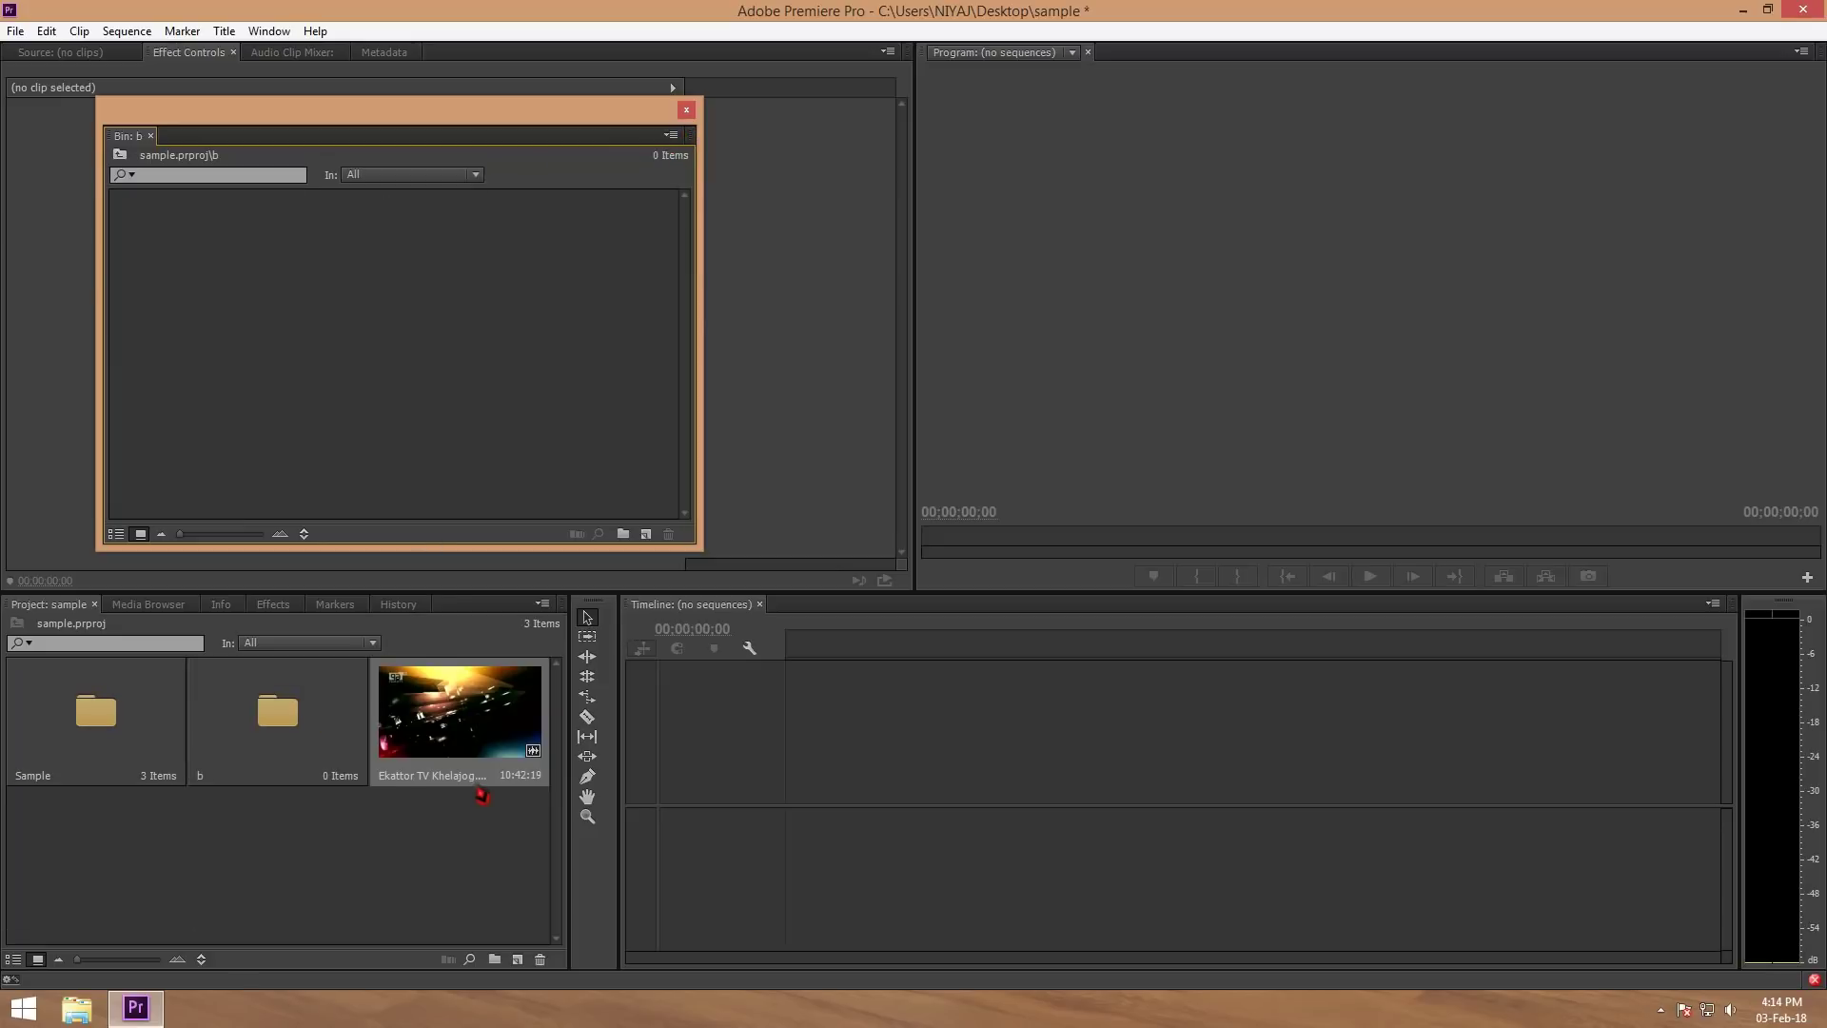
pyautogui.click(685, 109)
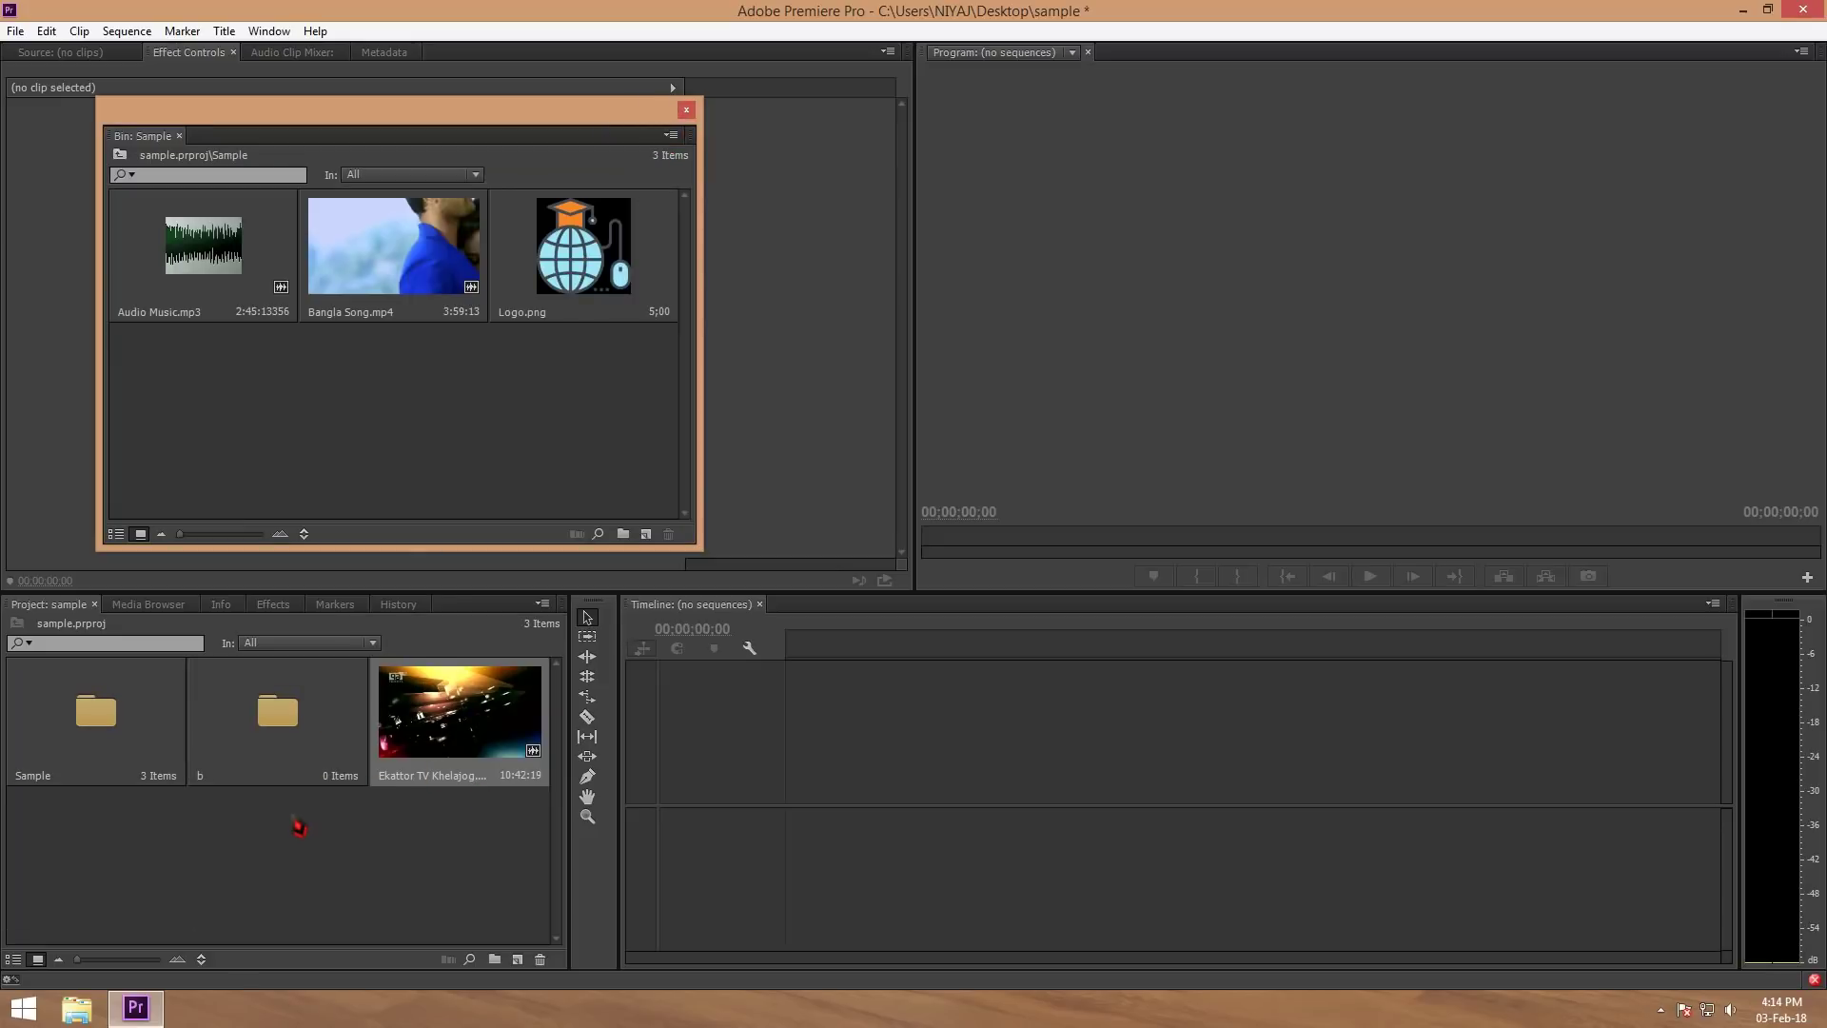
pyautogui.press('Delete')
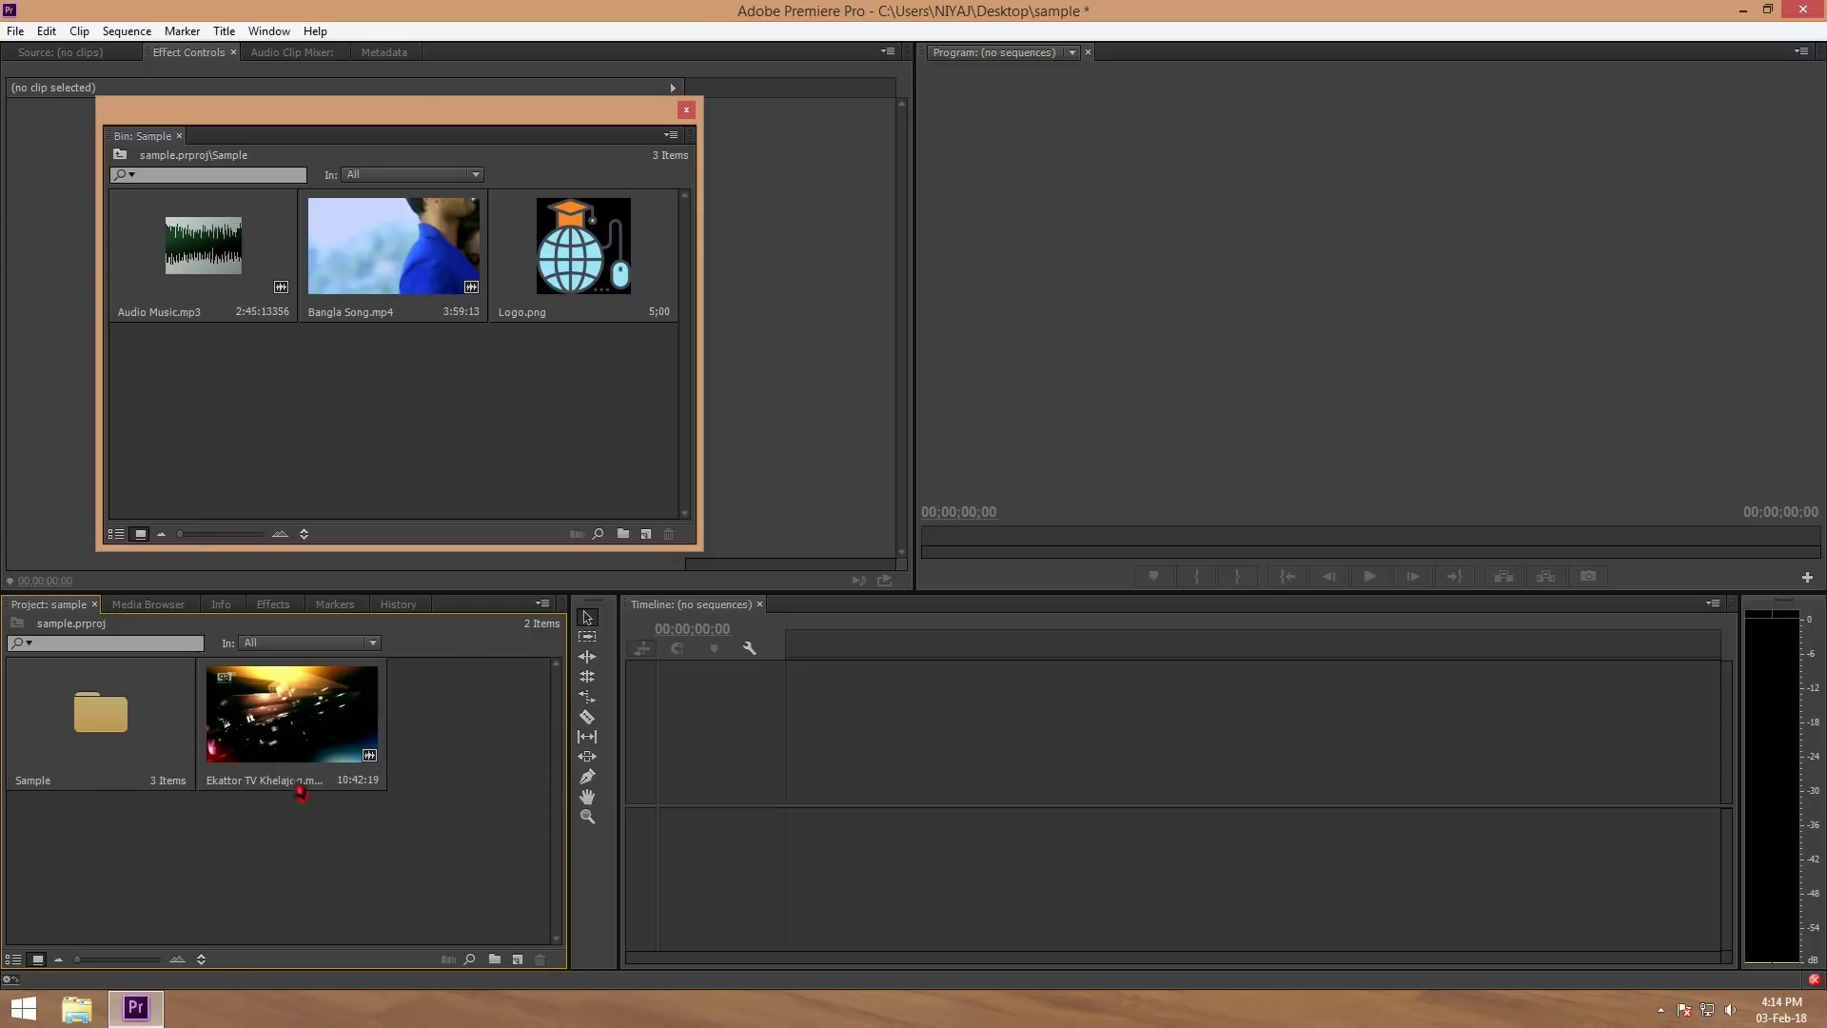
# - Close the floating Sample bin window, then toggle the Project panel to List View and back to Icon View
pyautogui.click(685, 109)
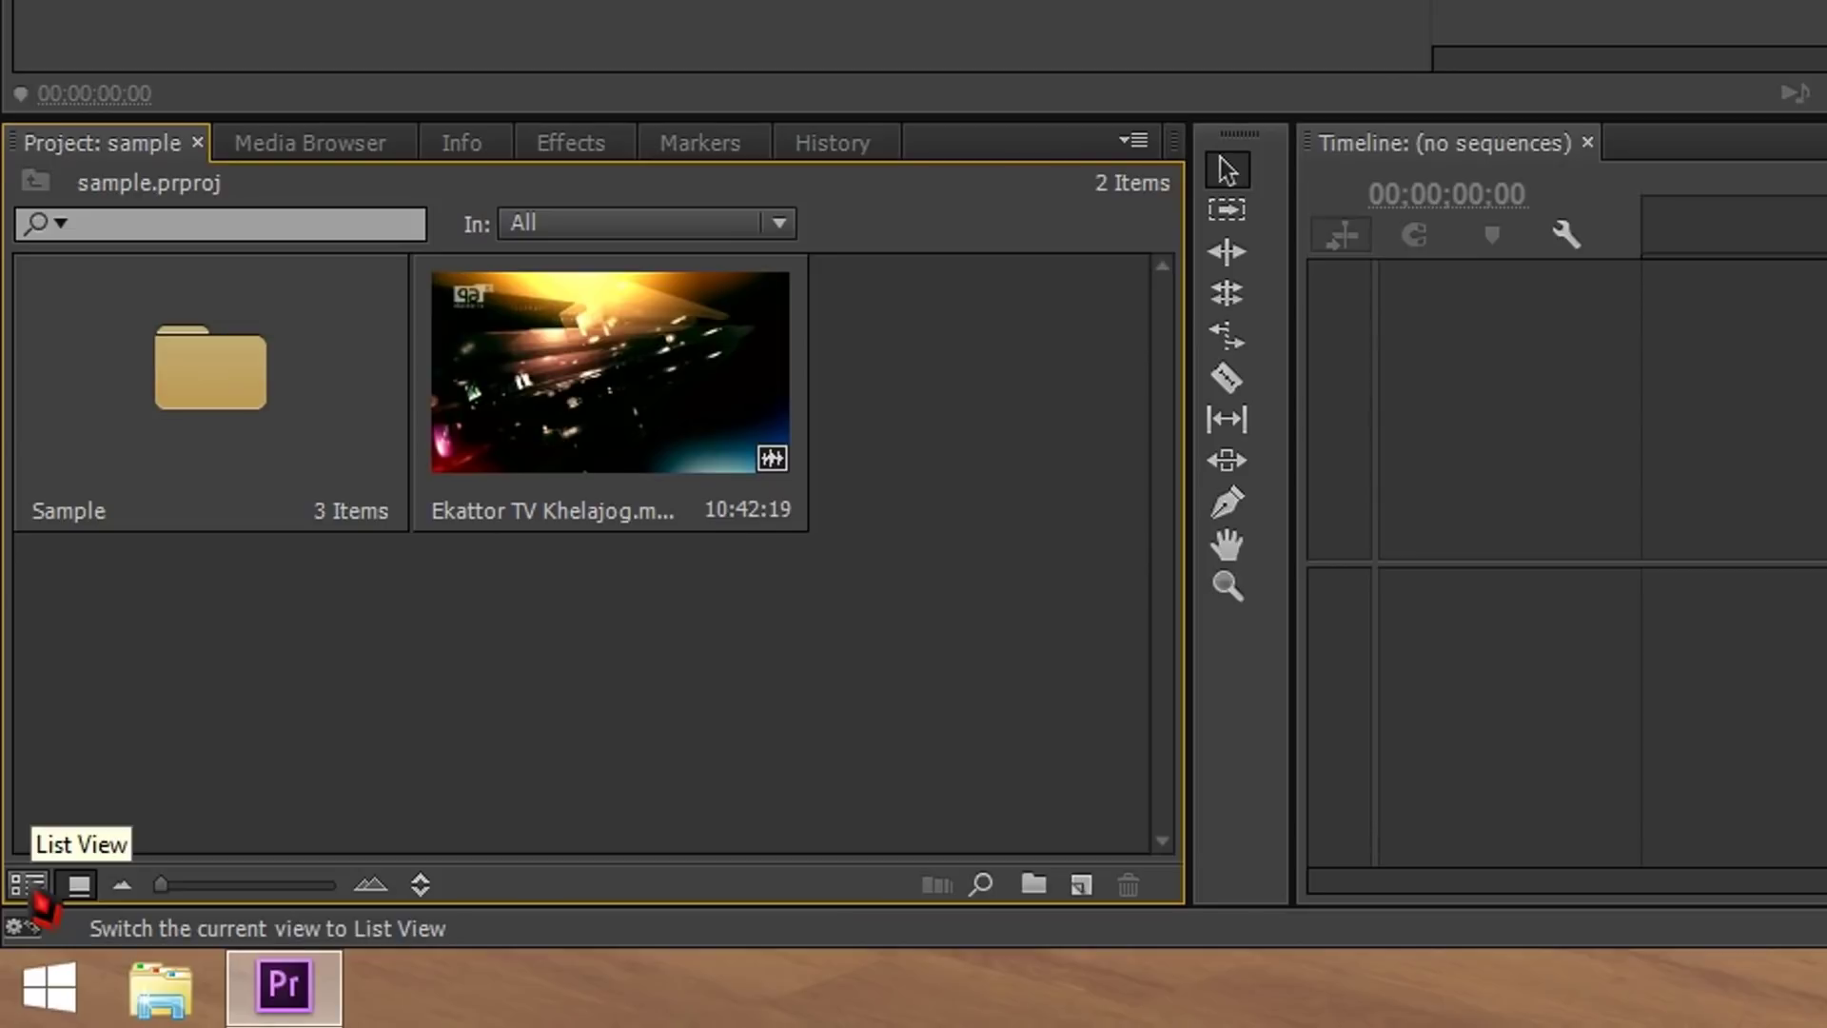
pyautogui.click(31, 890)
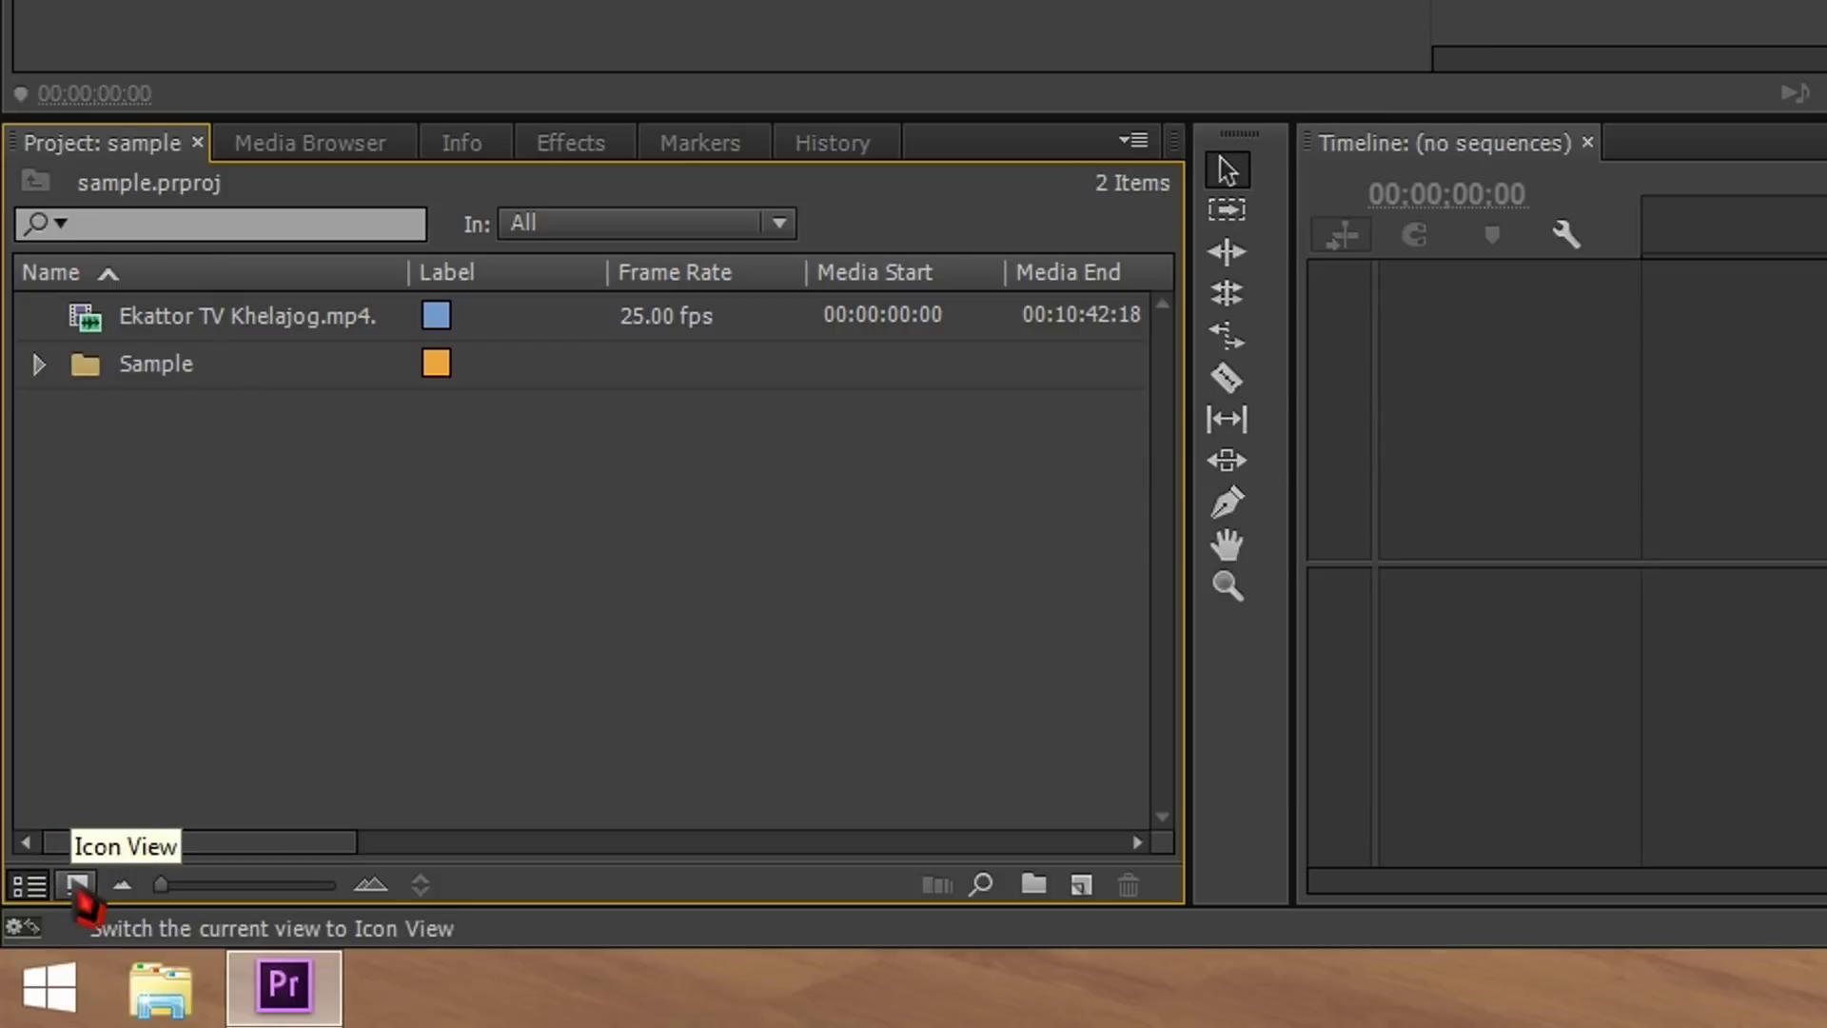
pyautogui.click(78, 886)
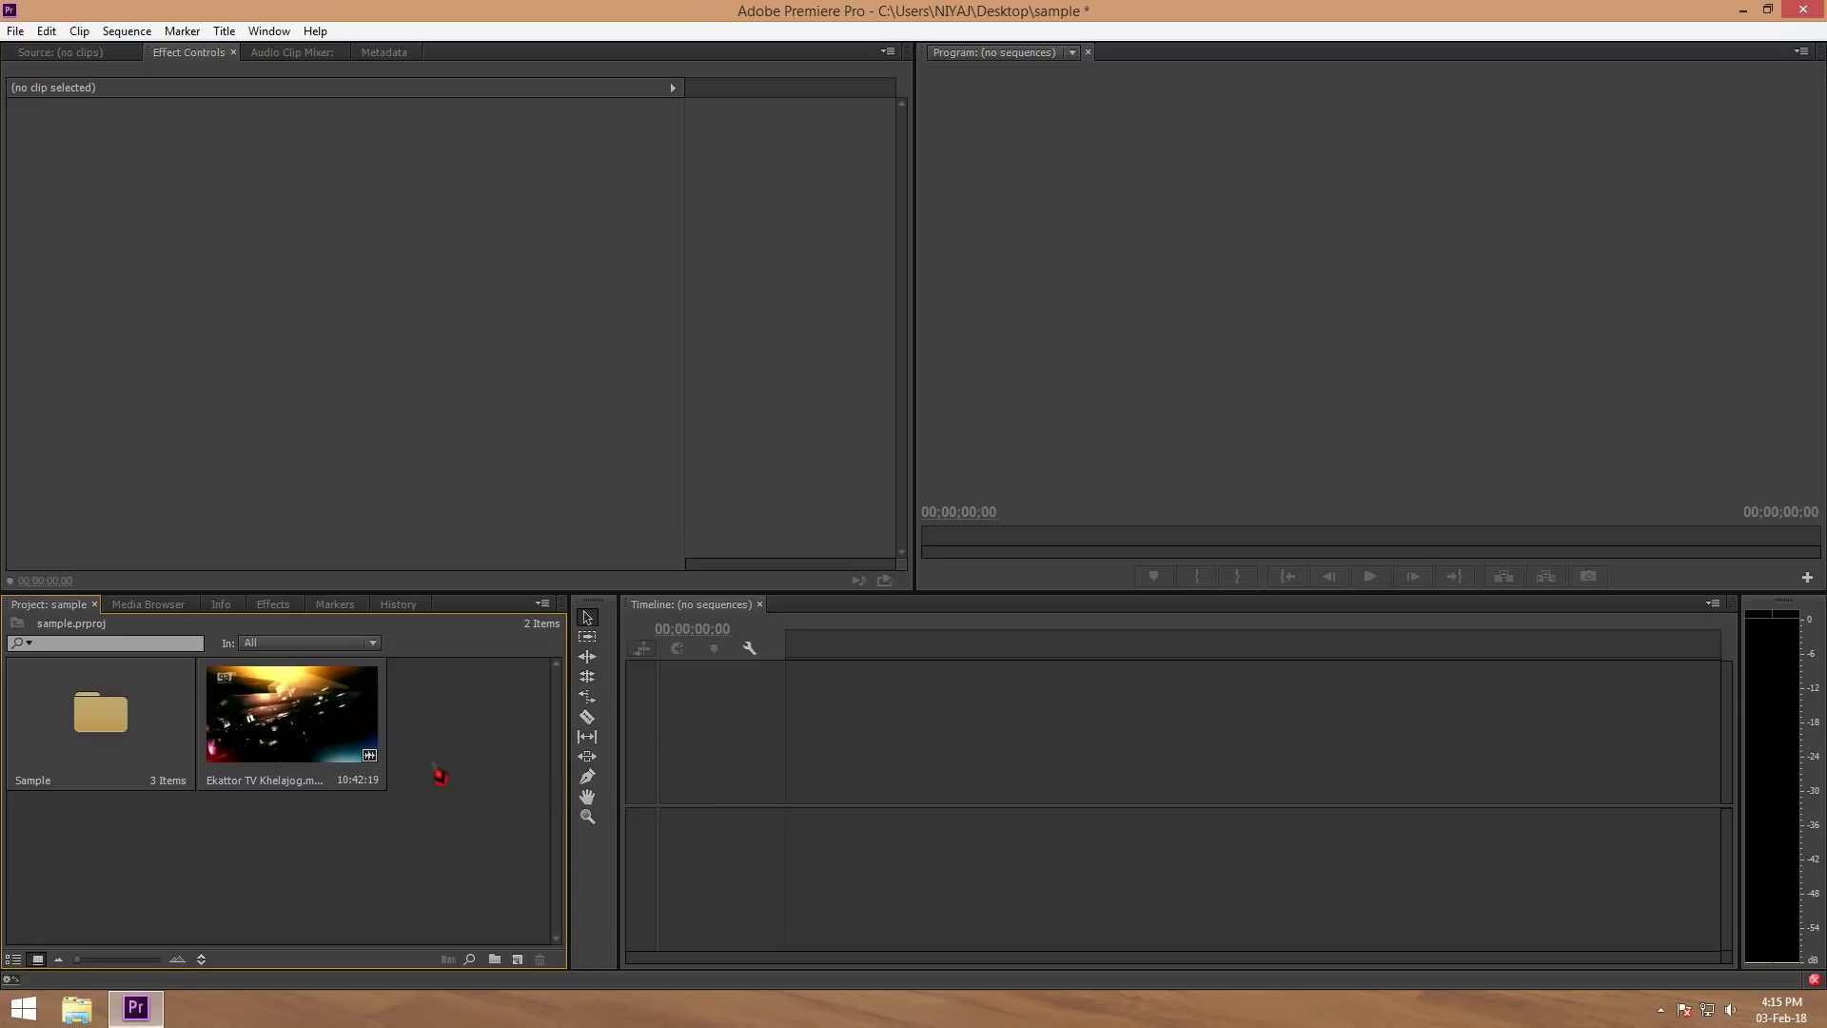
# - Create a new sequence from the Ekattor TV Khelajog clip
pyautogui.click(317, 730)
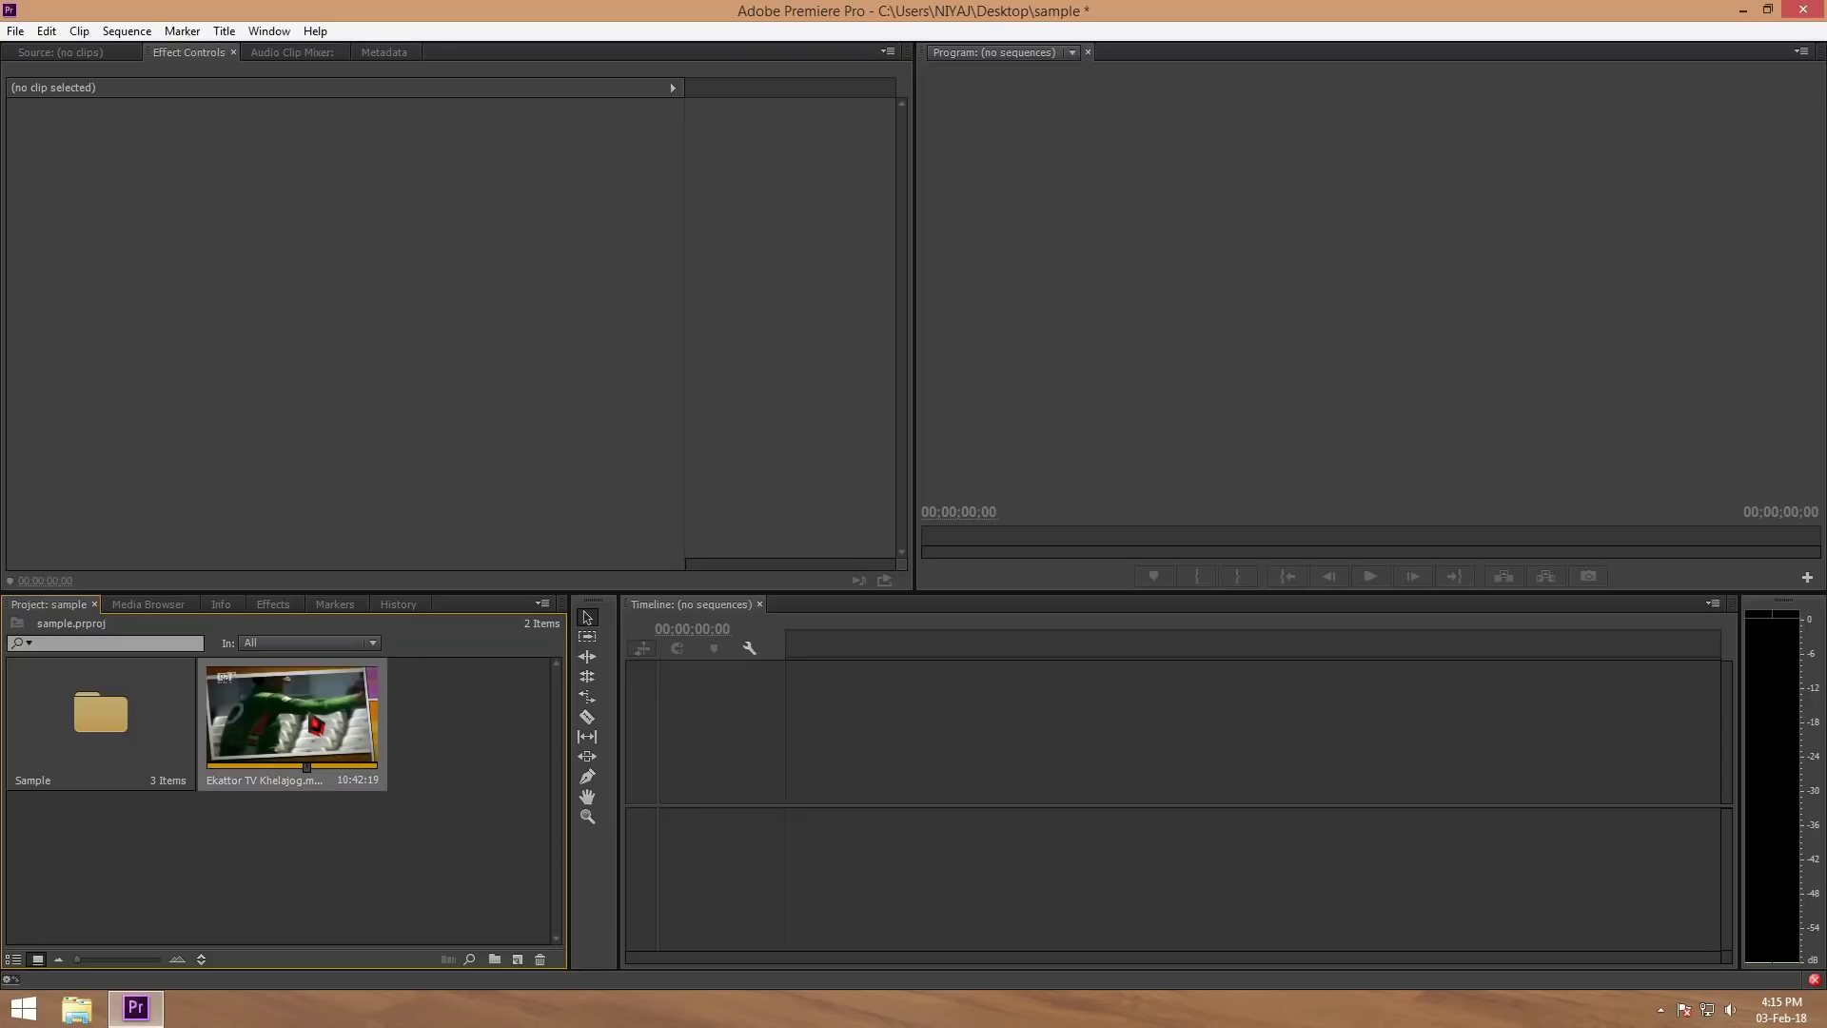
pyautogui.rightClick(317, 725)
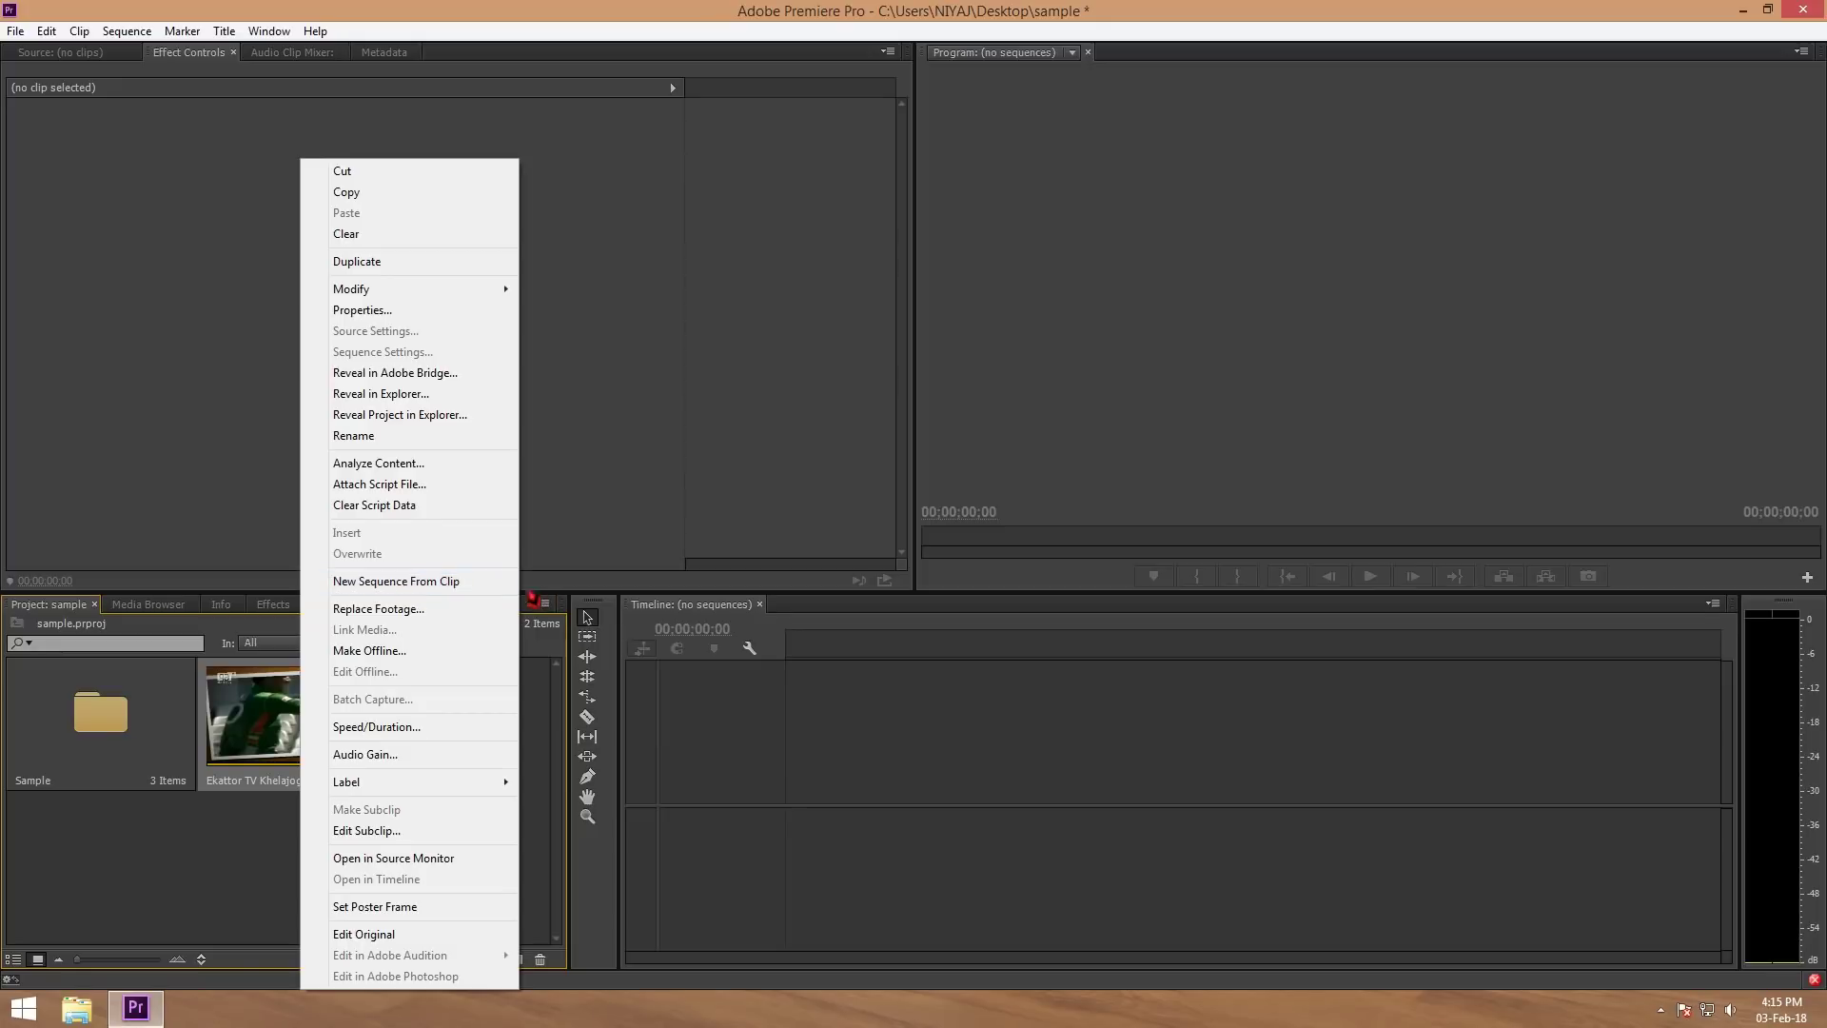
pyautogui.click(404, 582)
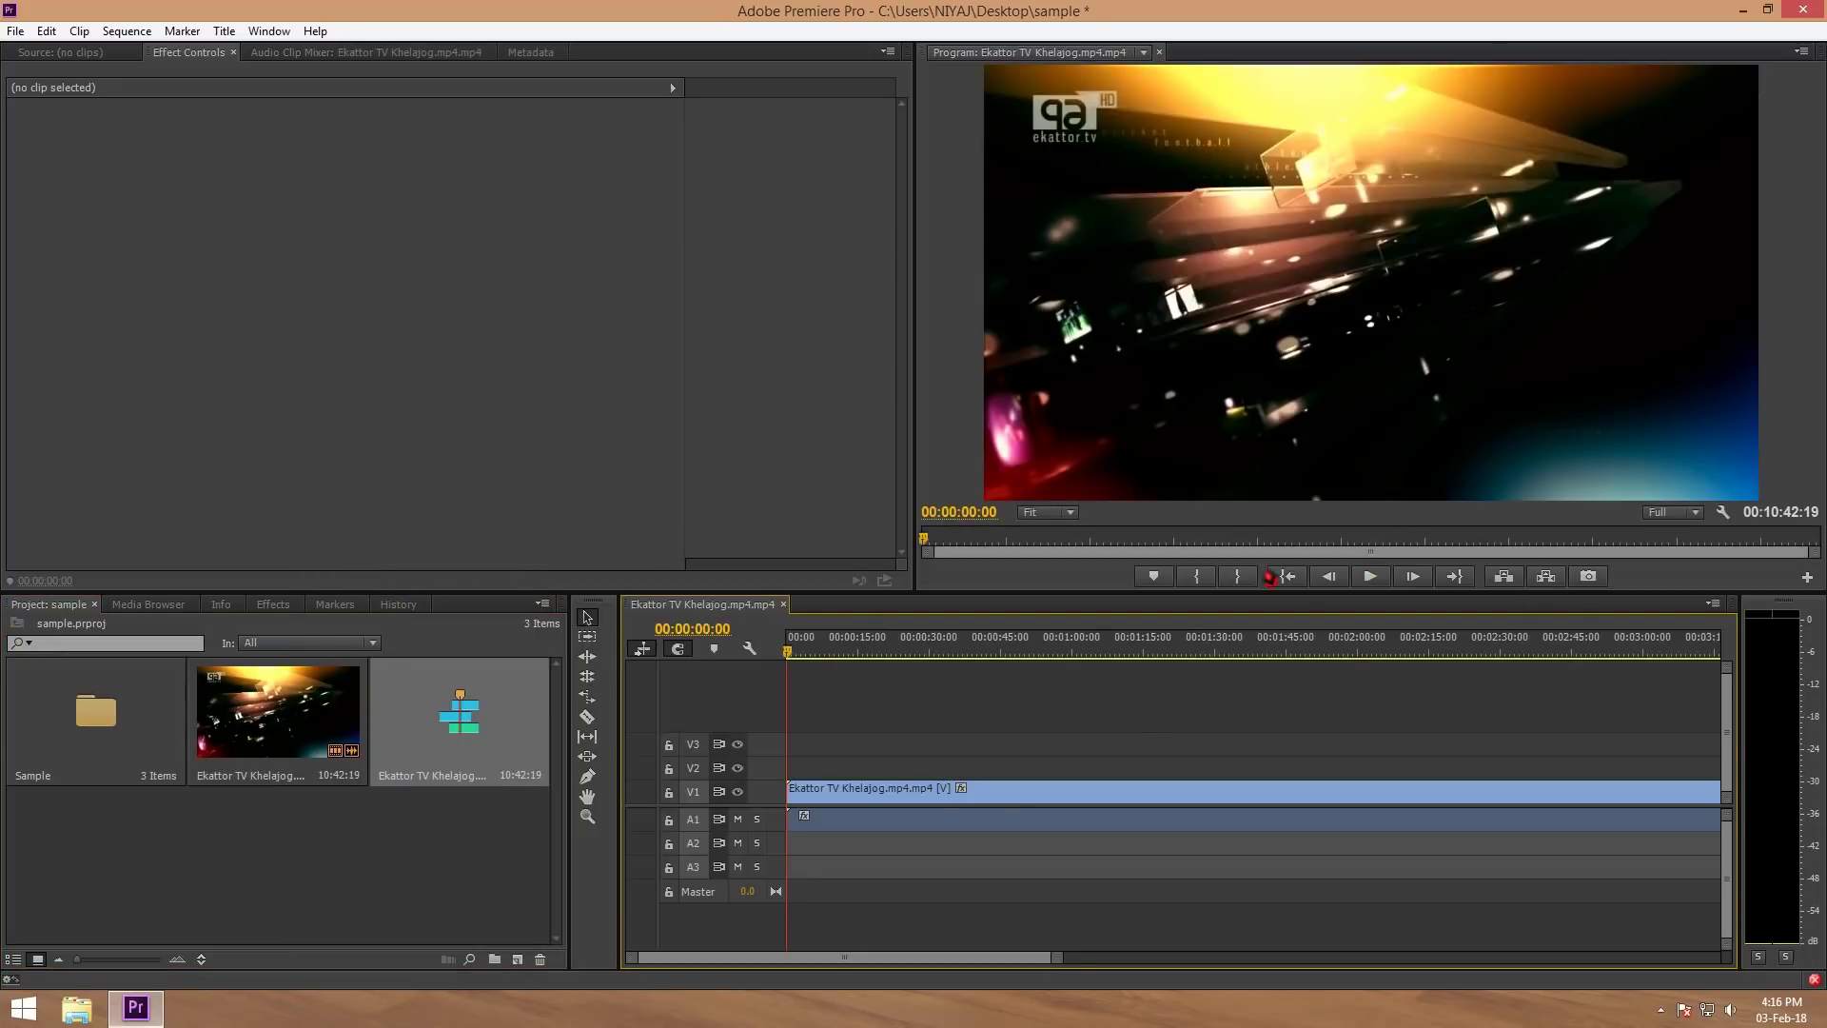
# - Remove the clip from that sequence and delete the sequence from the project
pyautogui.click(984, 804)
pyautogui.moveTo(985, 805); pyautogui.dragTo(981, 797)
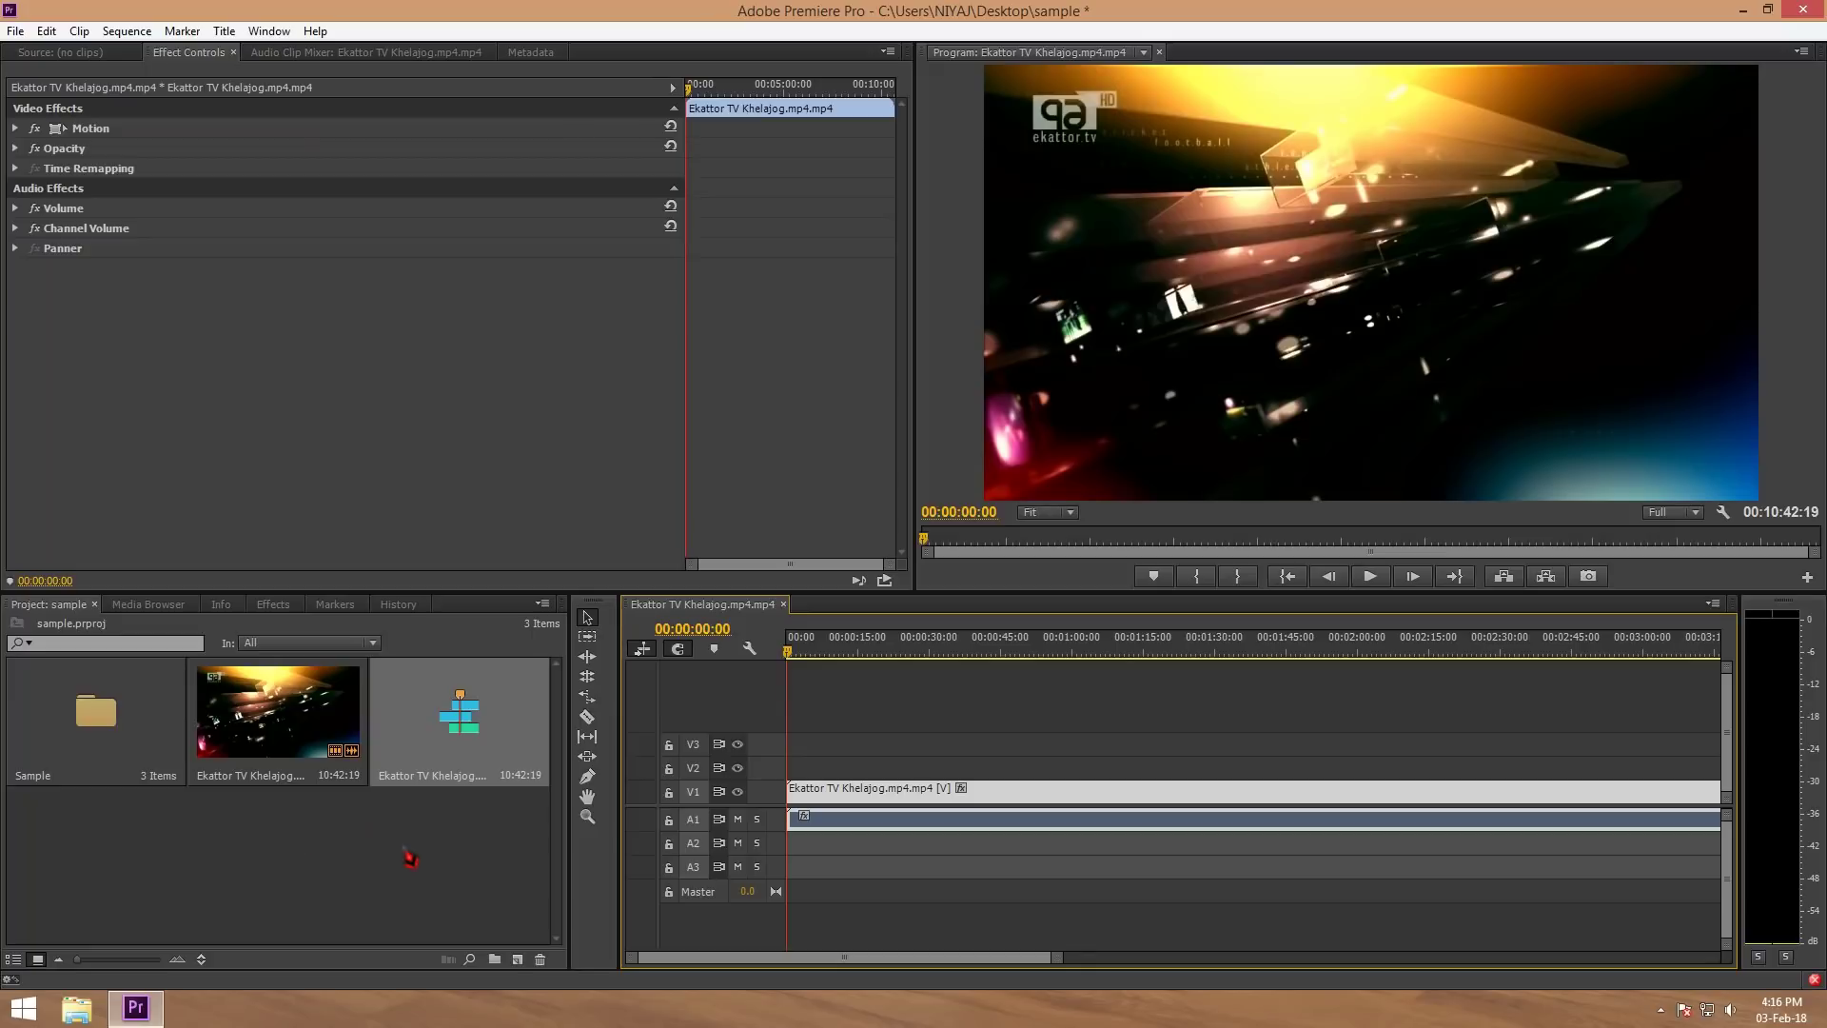
pyautogui.press('Delete')
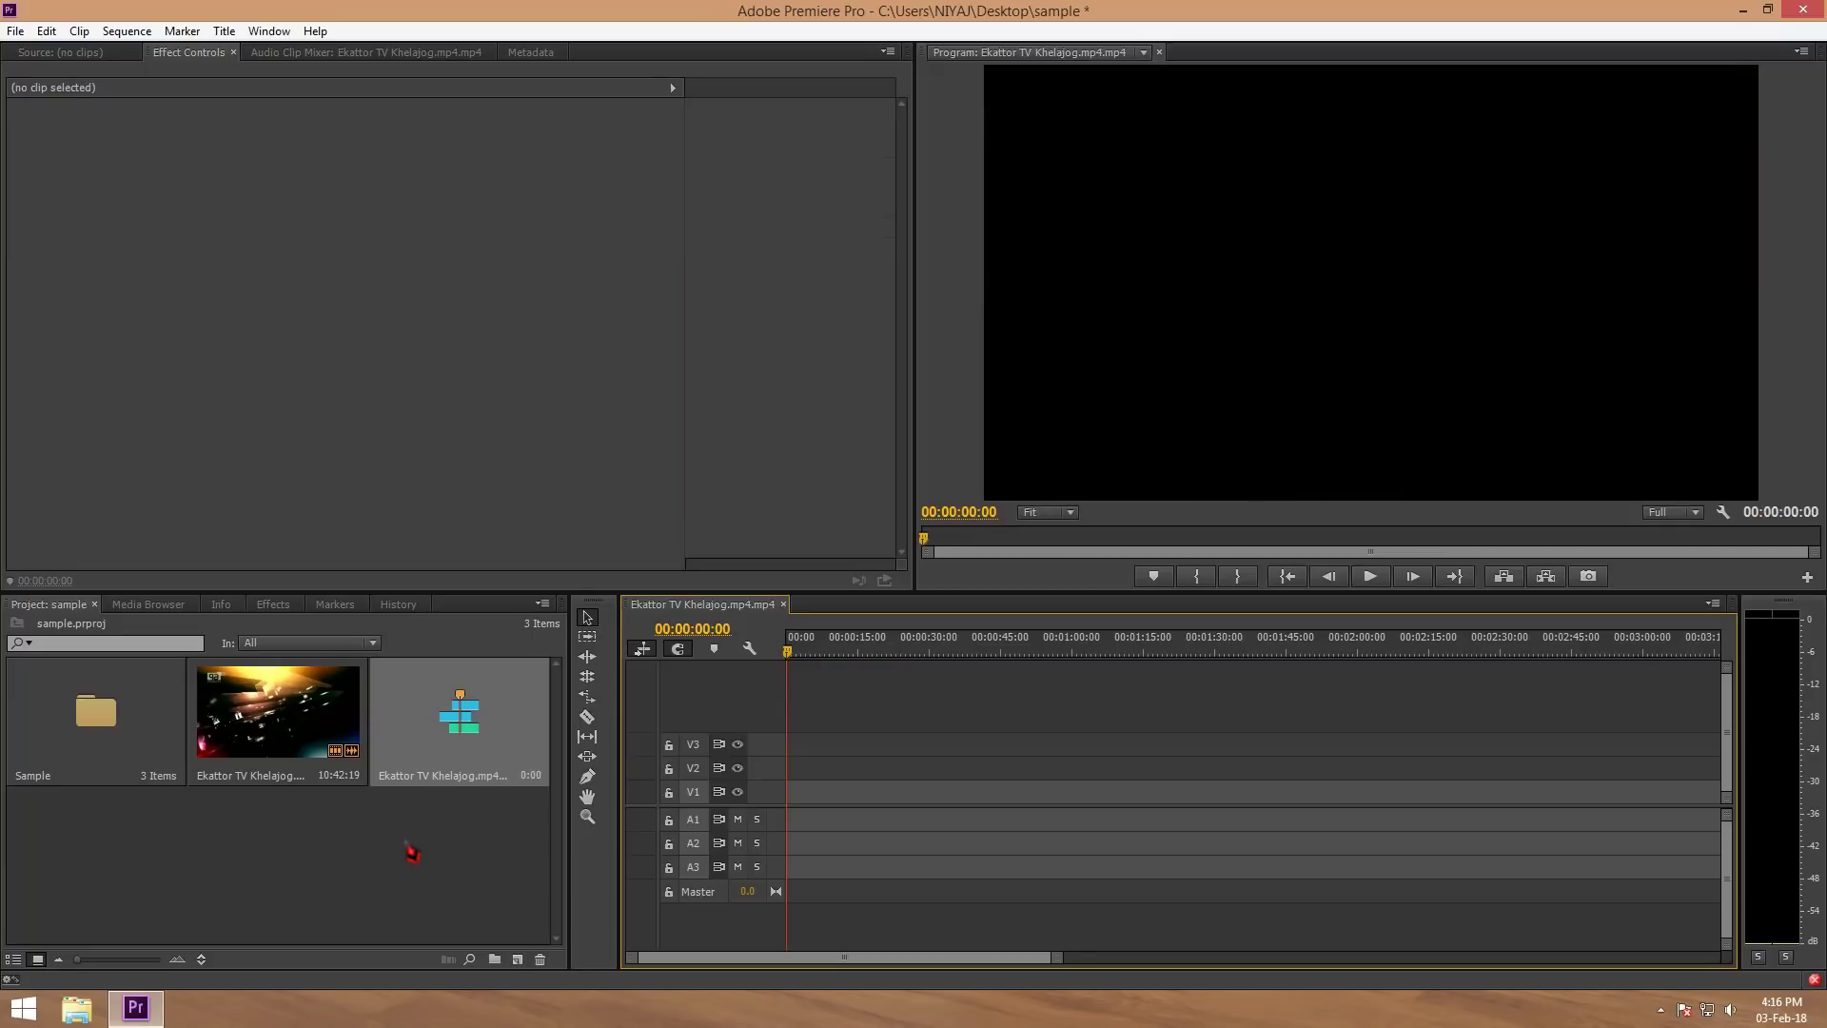
pyautogui.press('Delete')
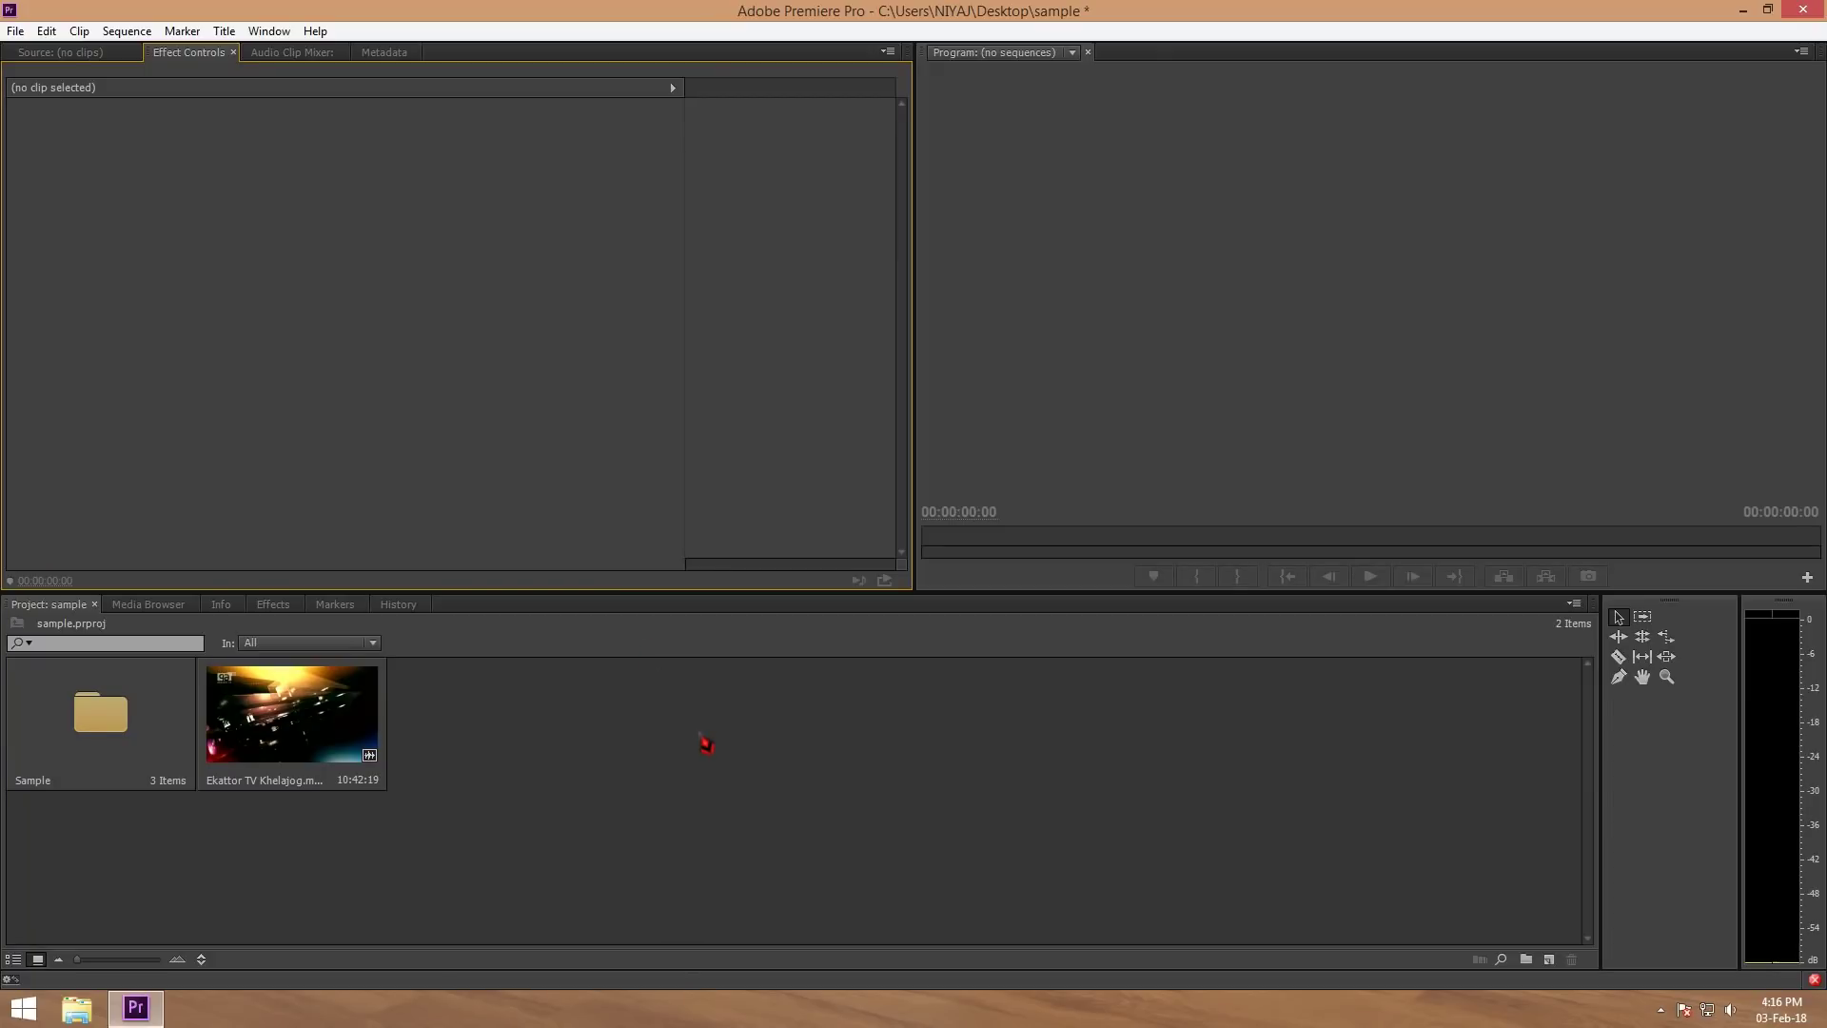
# - Drag the Project panel divider left so the Tools panel sits beside it
pyautogui.click(773, 764)
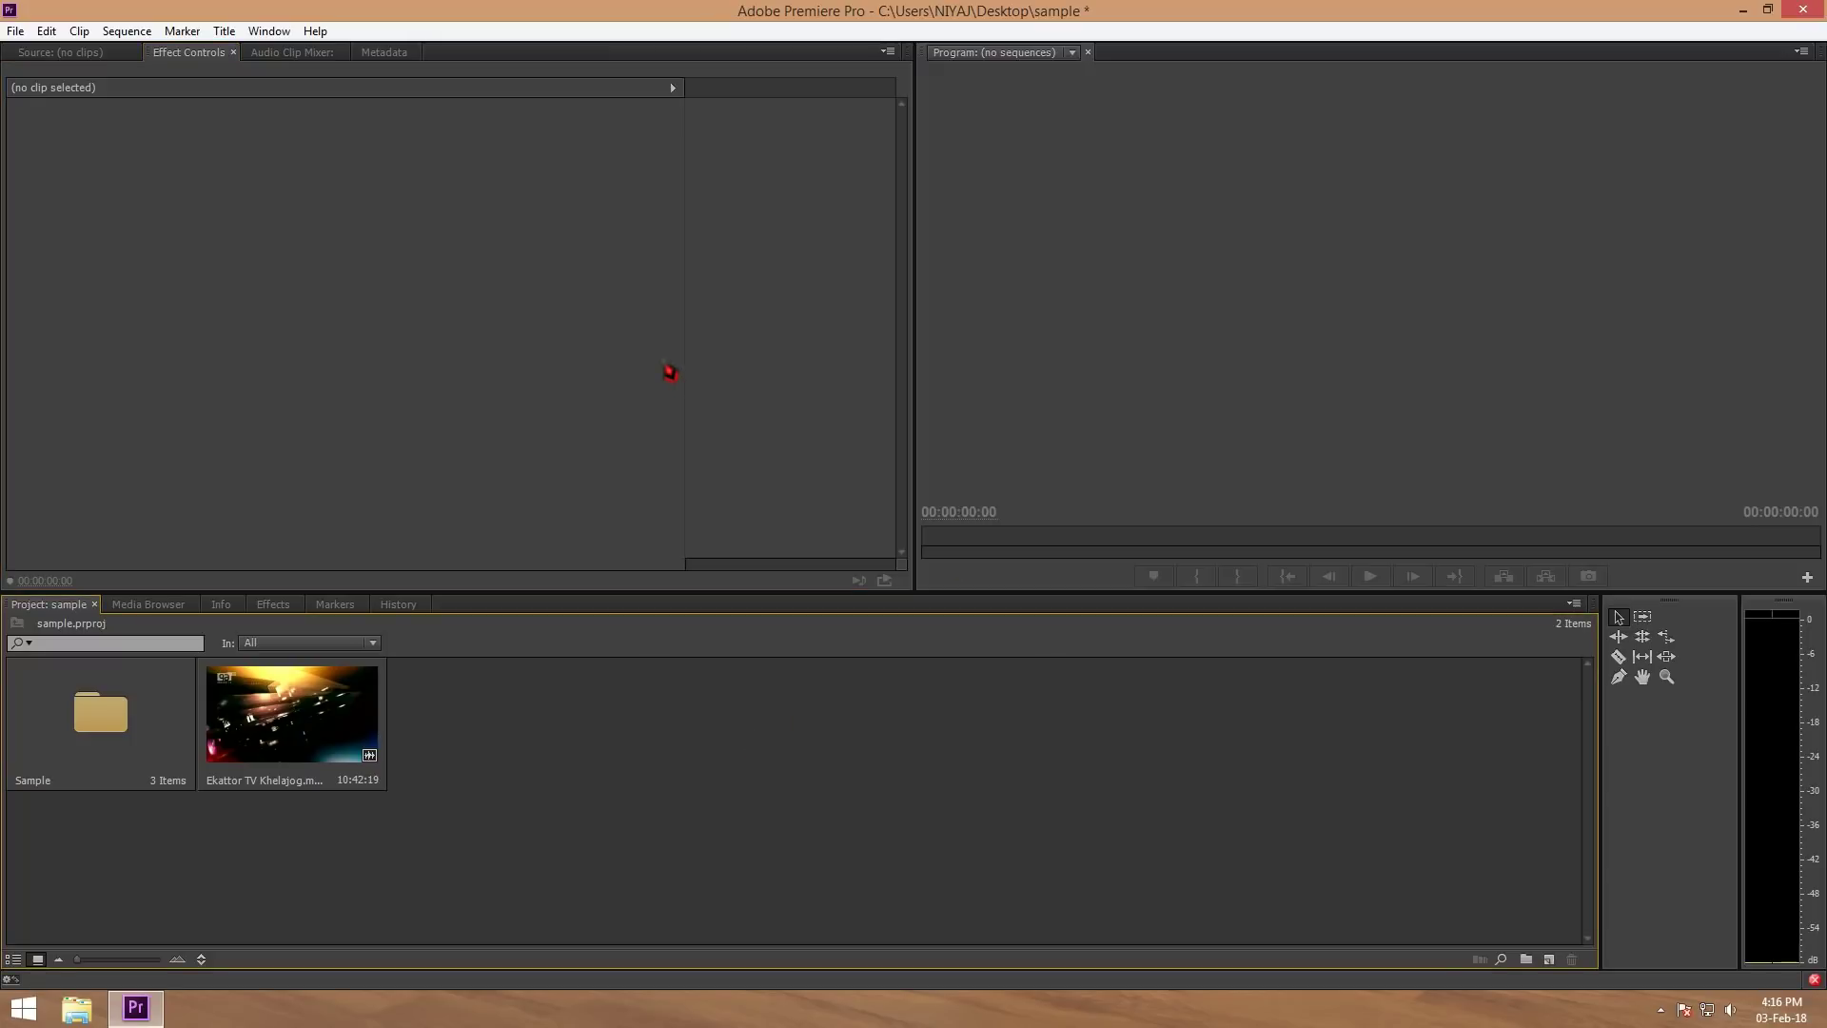
pyautogui.rightClick(319, 716)
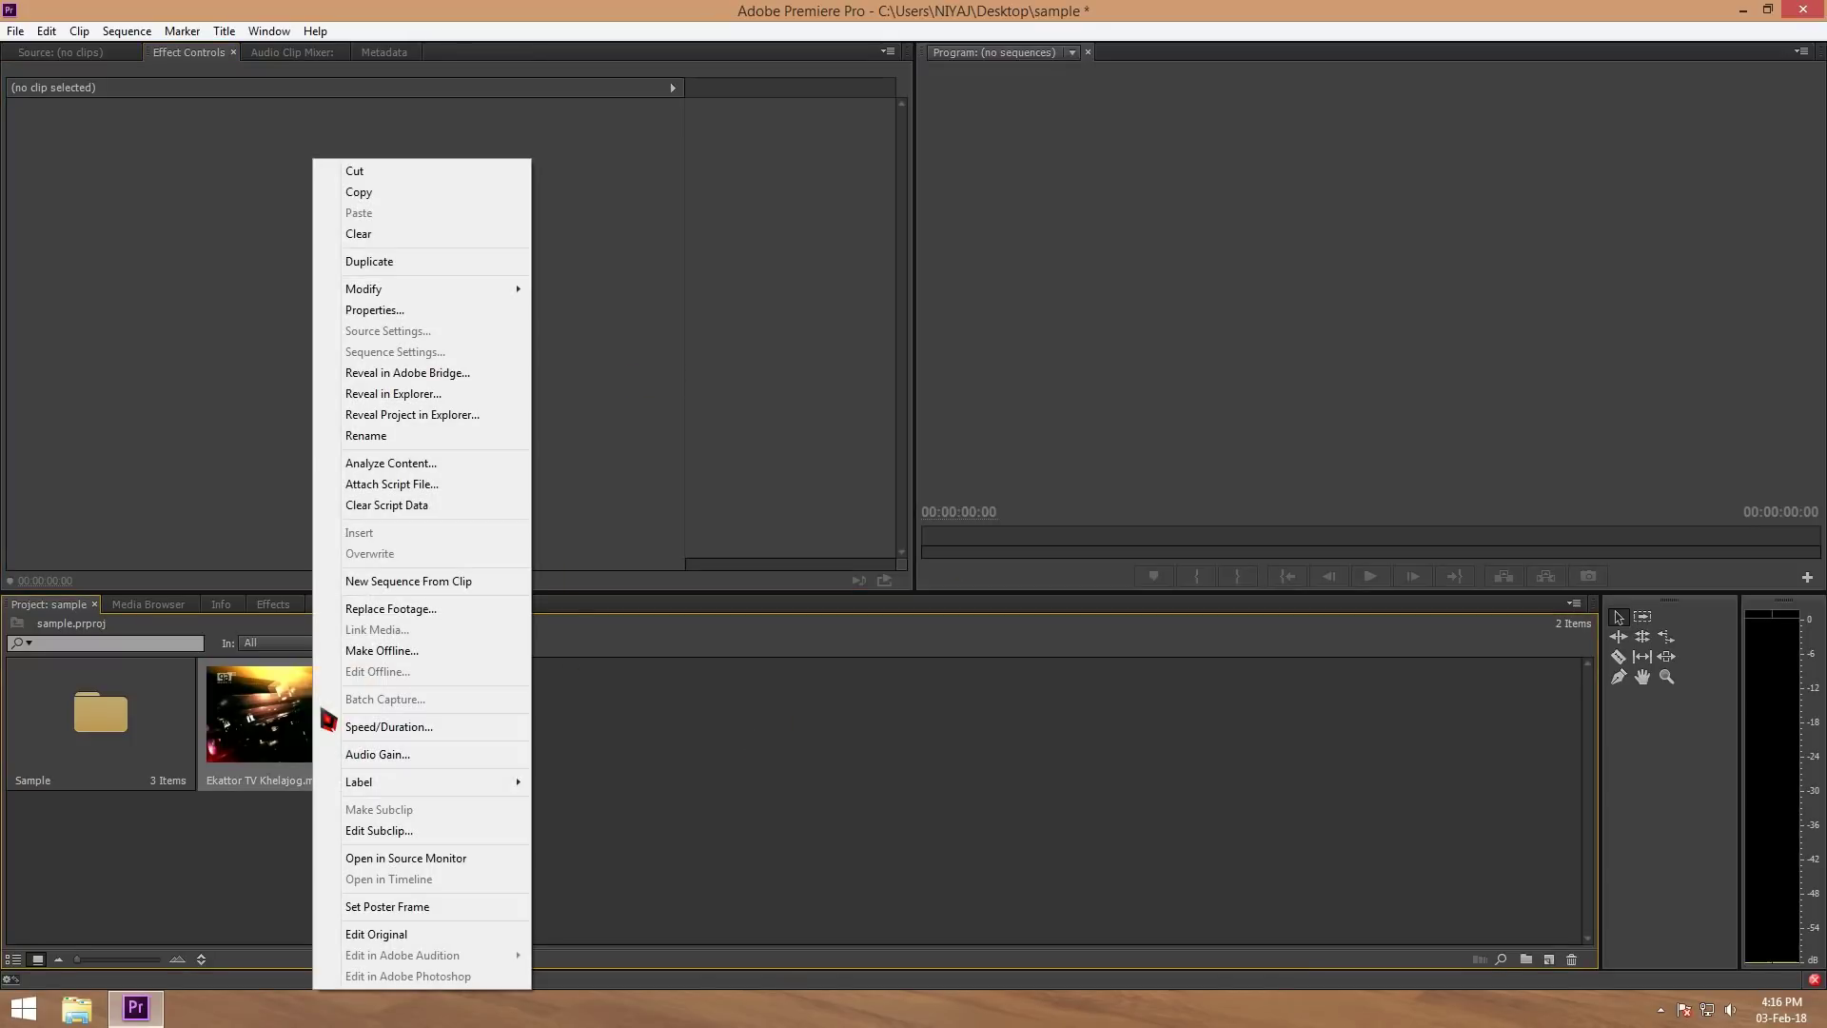
pyautogui.click(1119, 783)
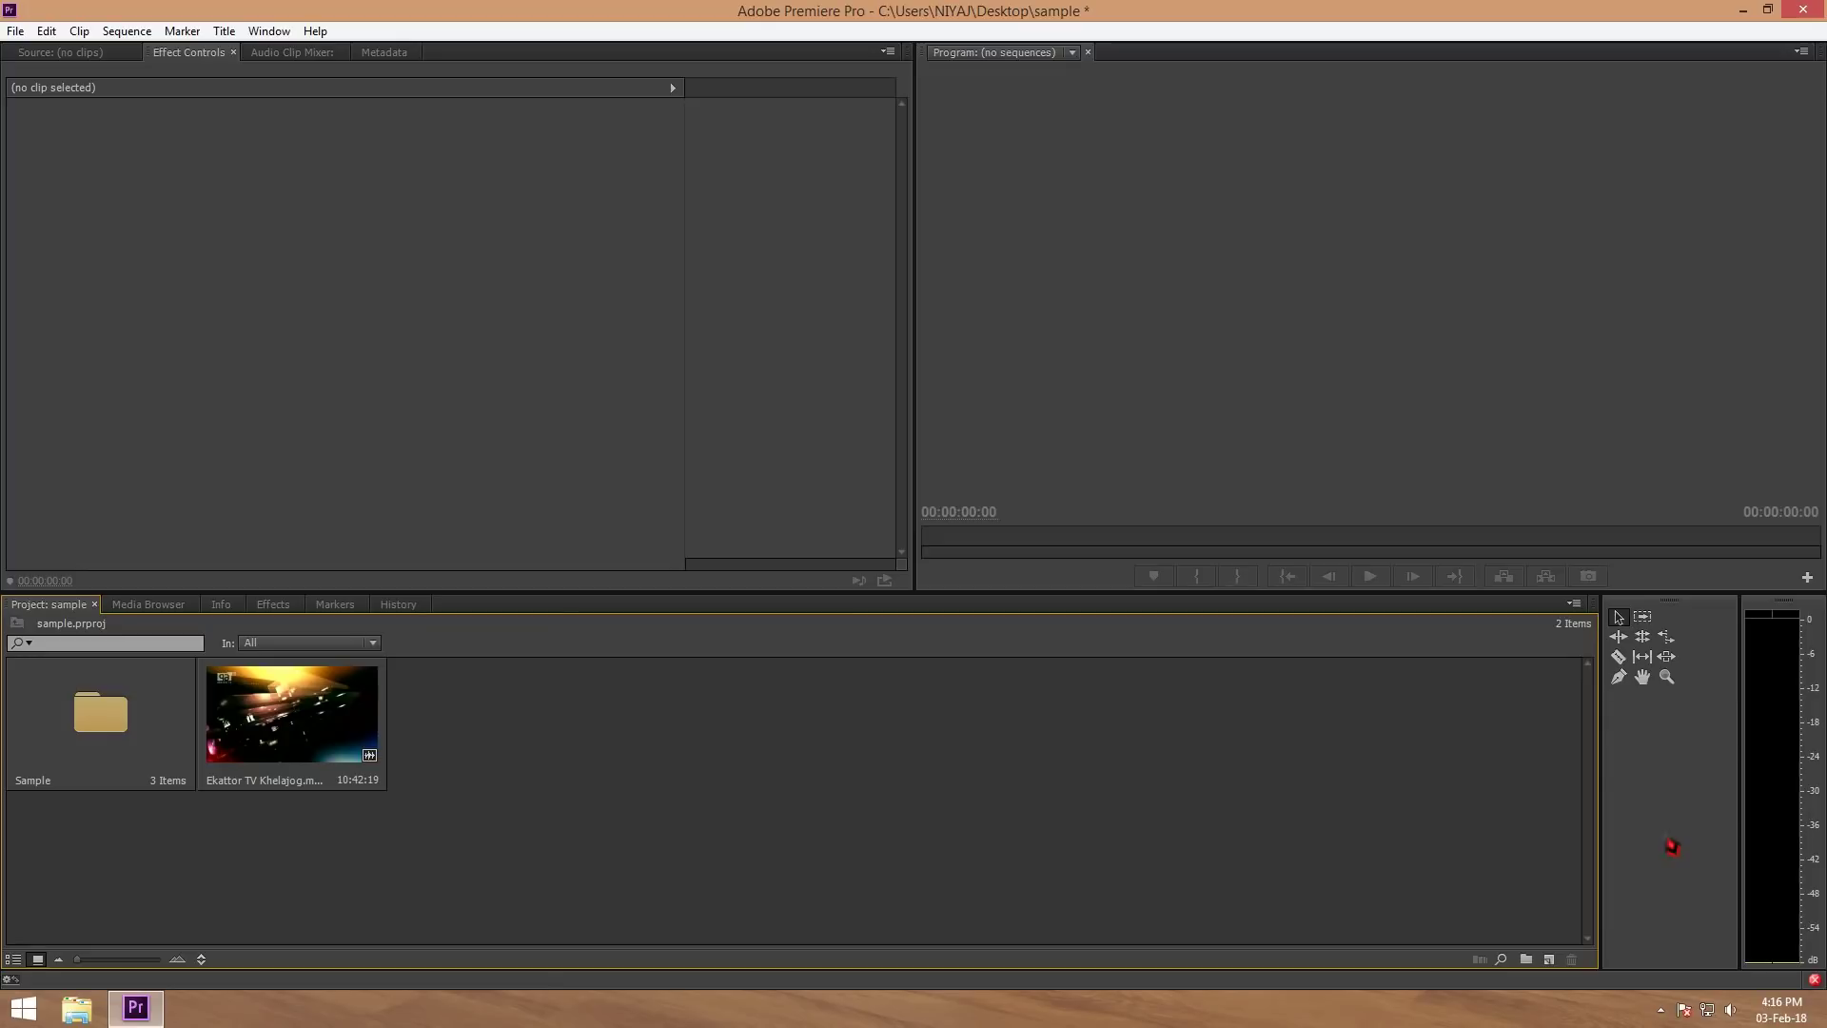
pyautogui.moveTo(1604, 782)
pyautogui.mouseDown()
pyautogui.moveTo(669, 786)
pyautogui.moveTo(577, 804)
pyautogui.mouseUp()
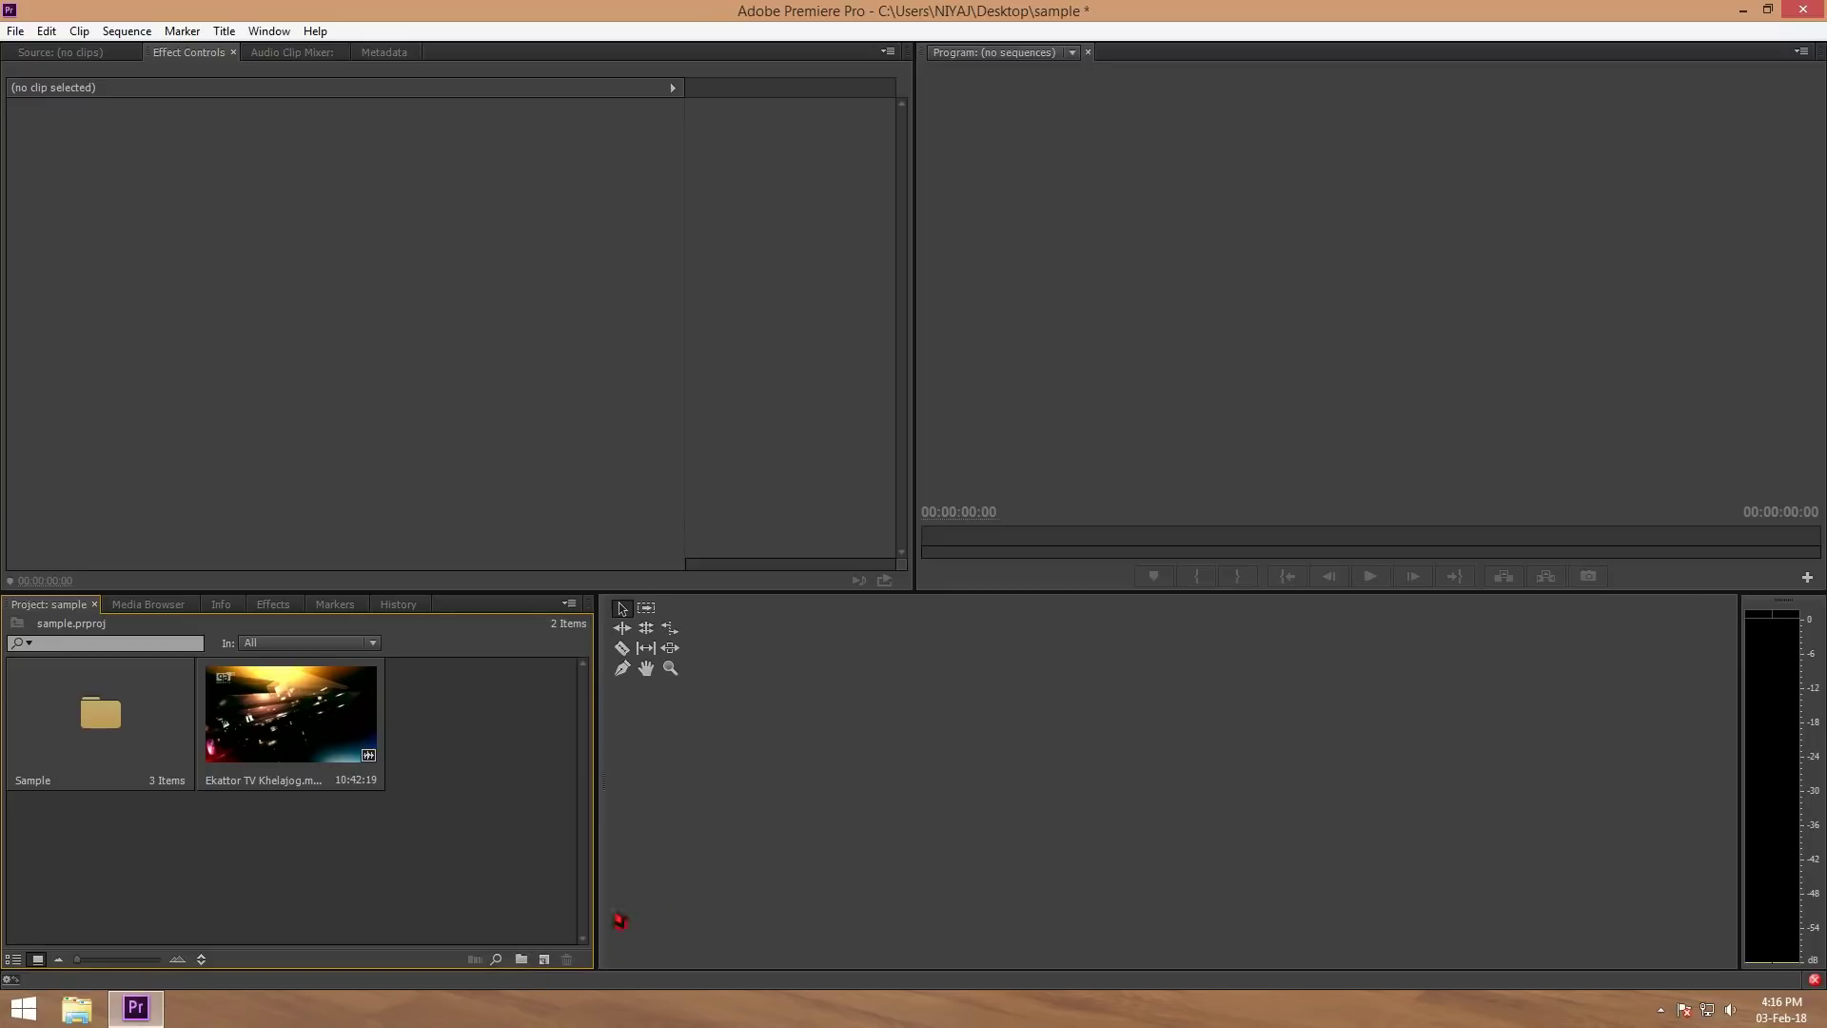
# - Create Sequence 01 from the HDV 1080p30 preset via New Item > Sequence
pyautogui.click(544, 959)
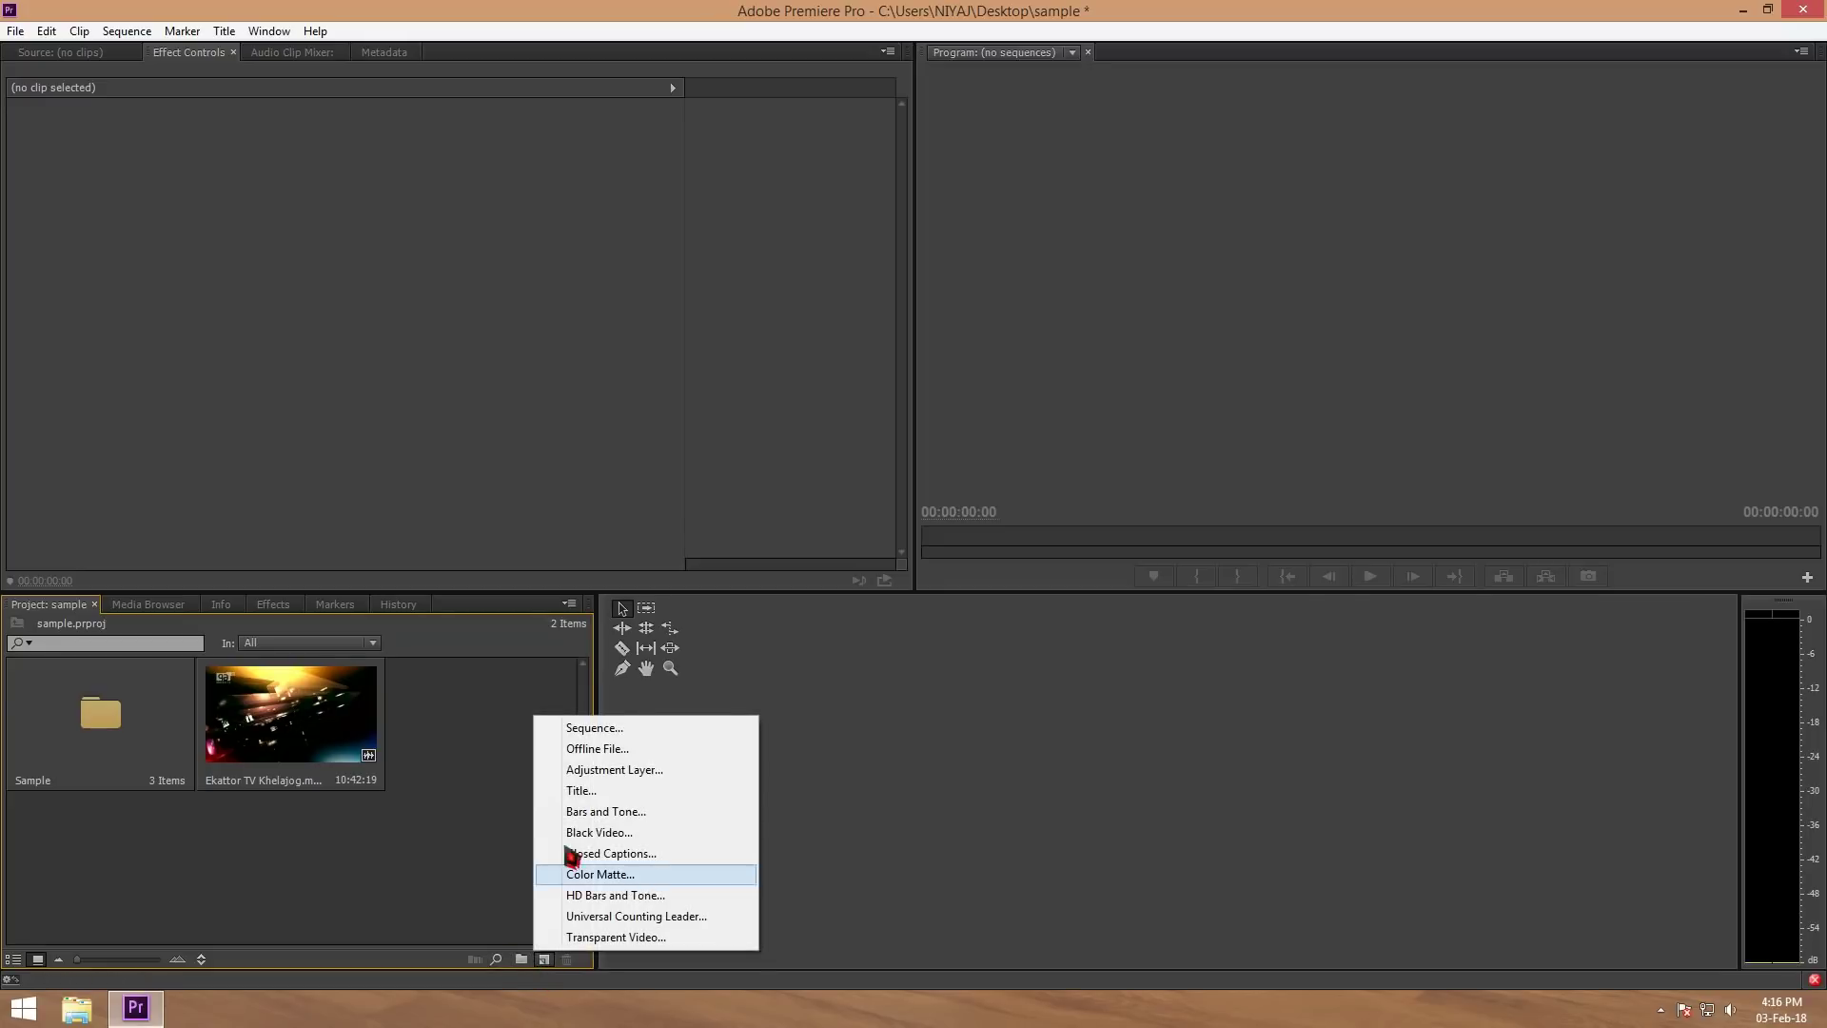
pyautogui.click(595, 728)
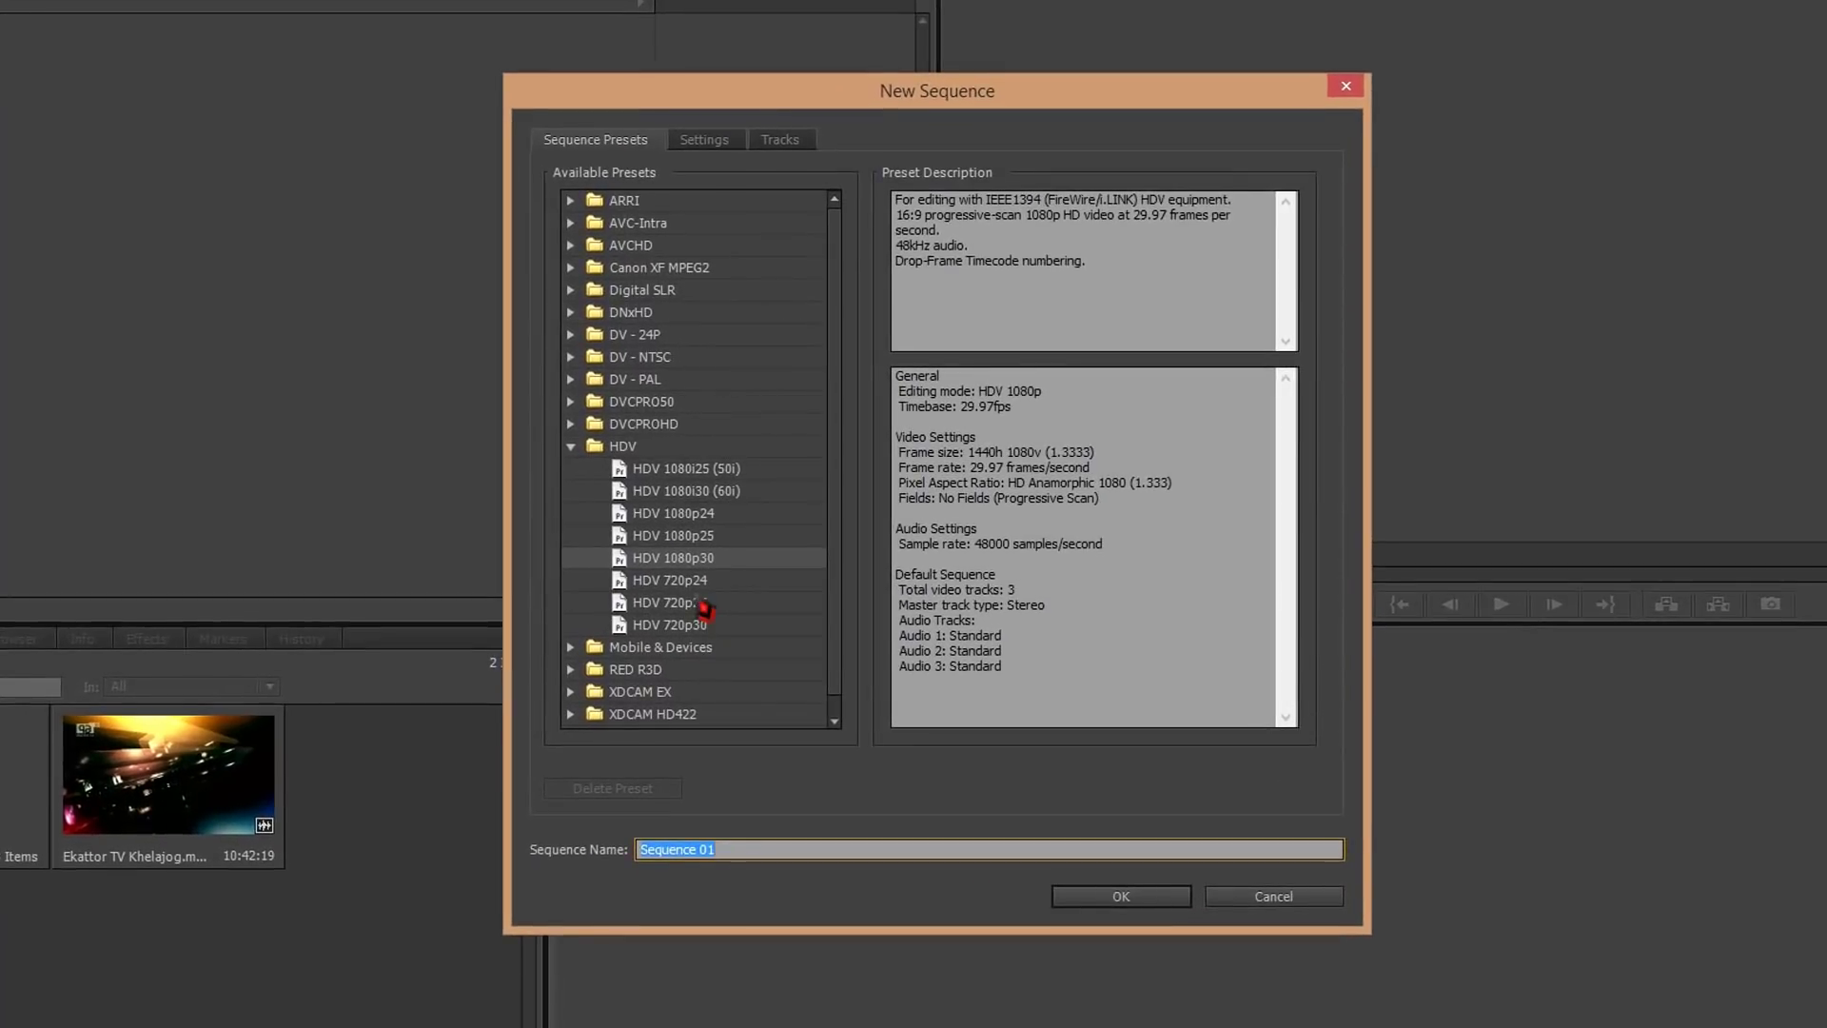
pyautogui.click(704, 606)
pyautogui.click(690, 517)
pyautogui.click(686, 562)
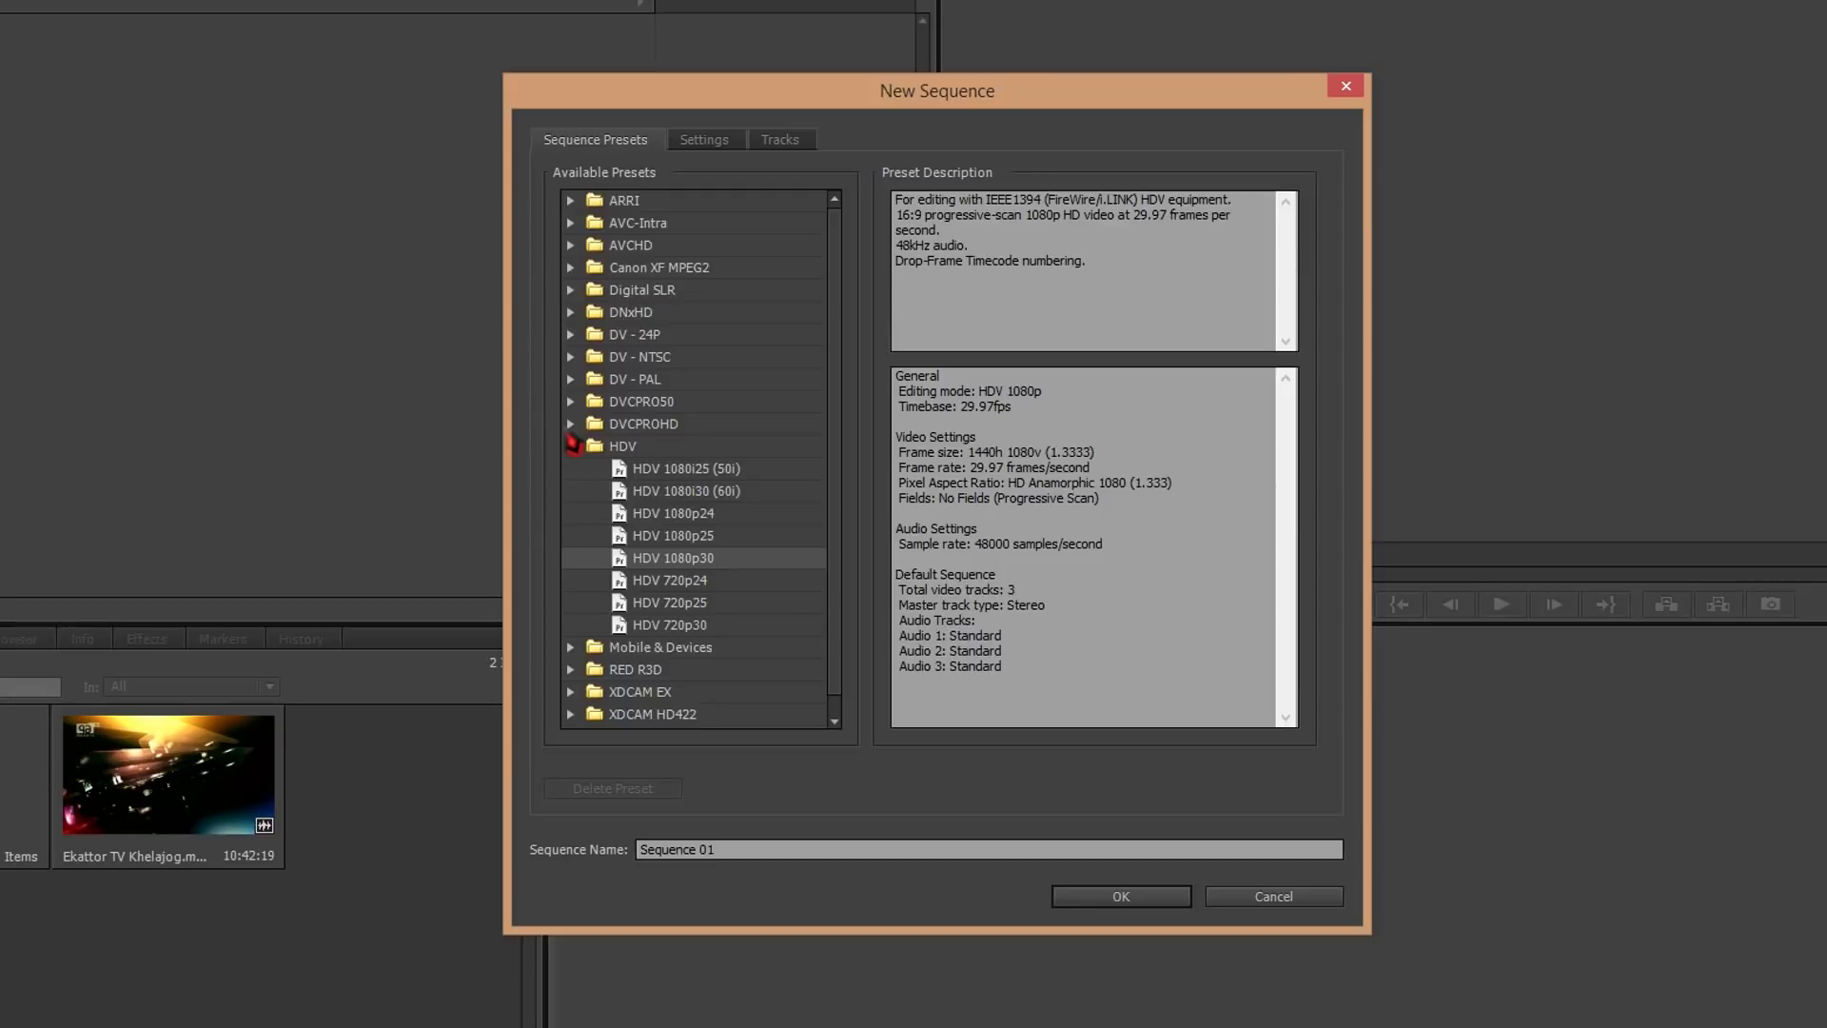
pyautogui.click(571, 446)
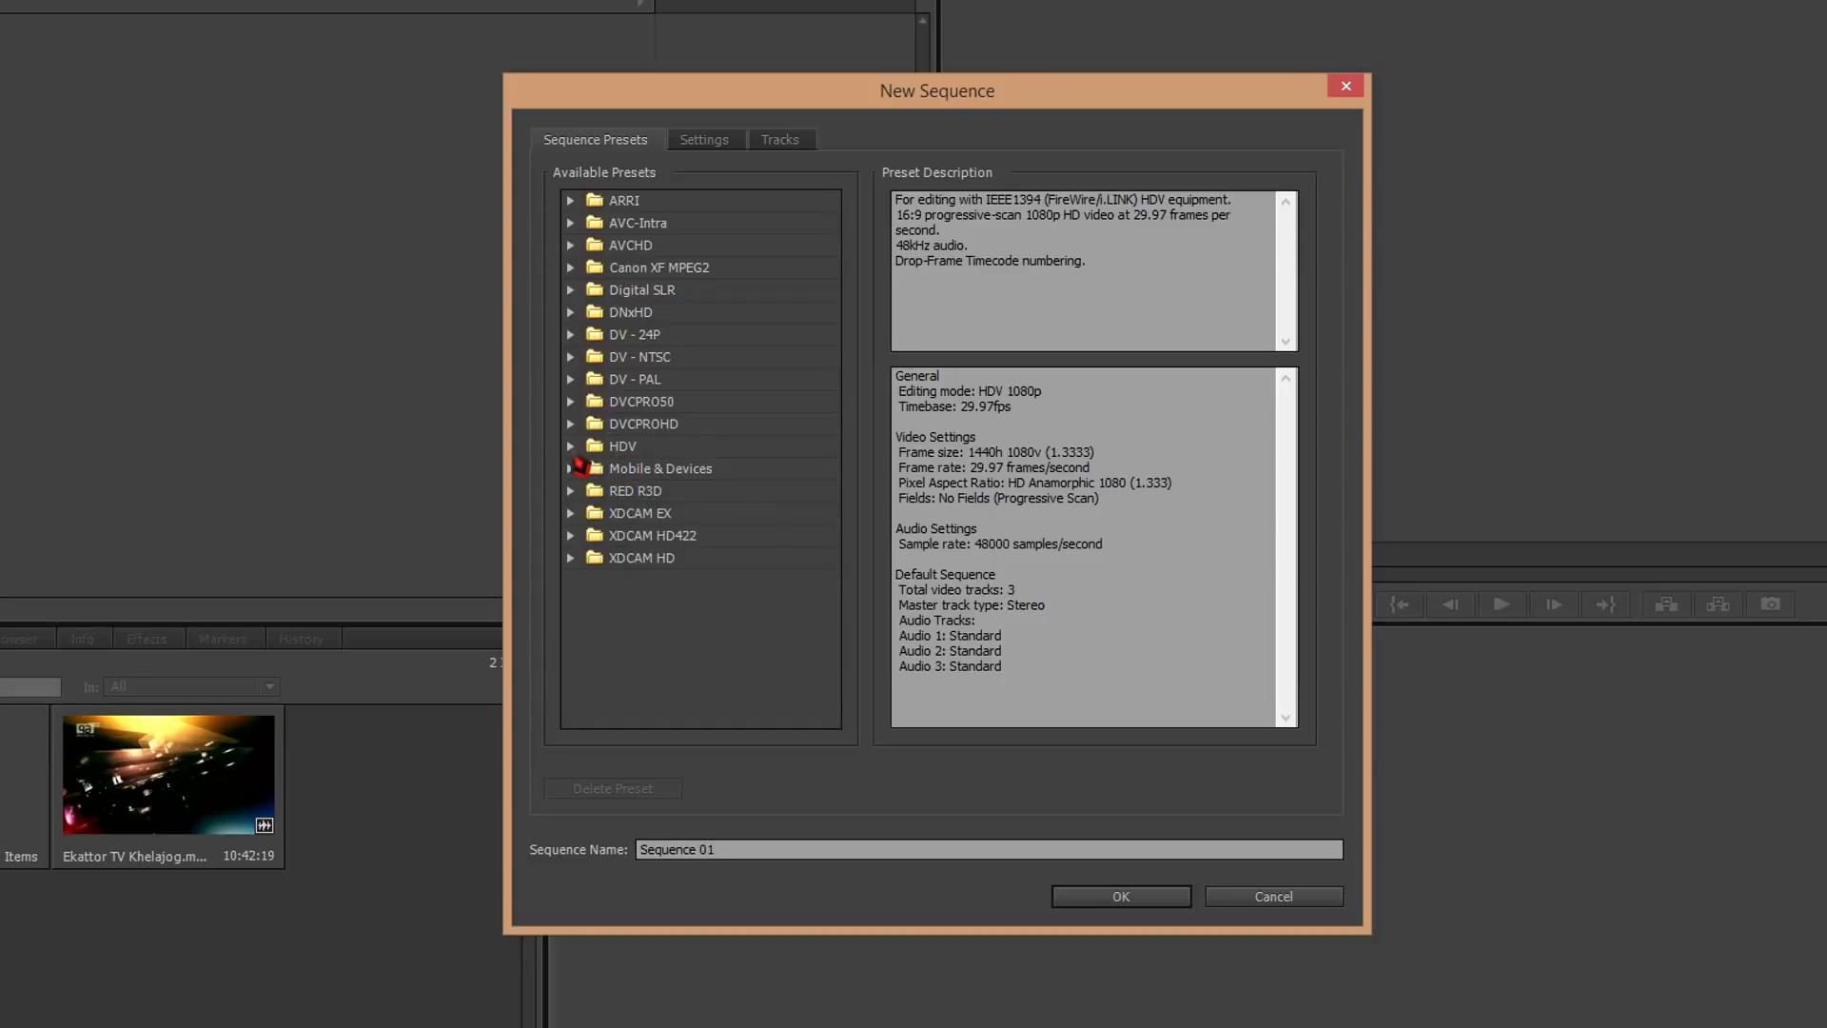
pyautogui.click(571, 447)
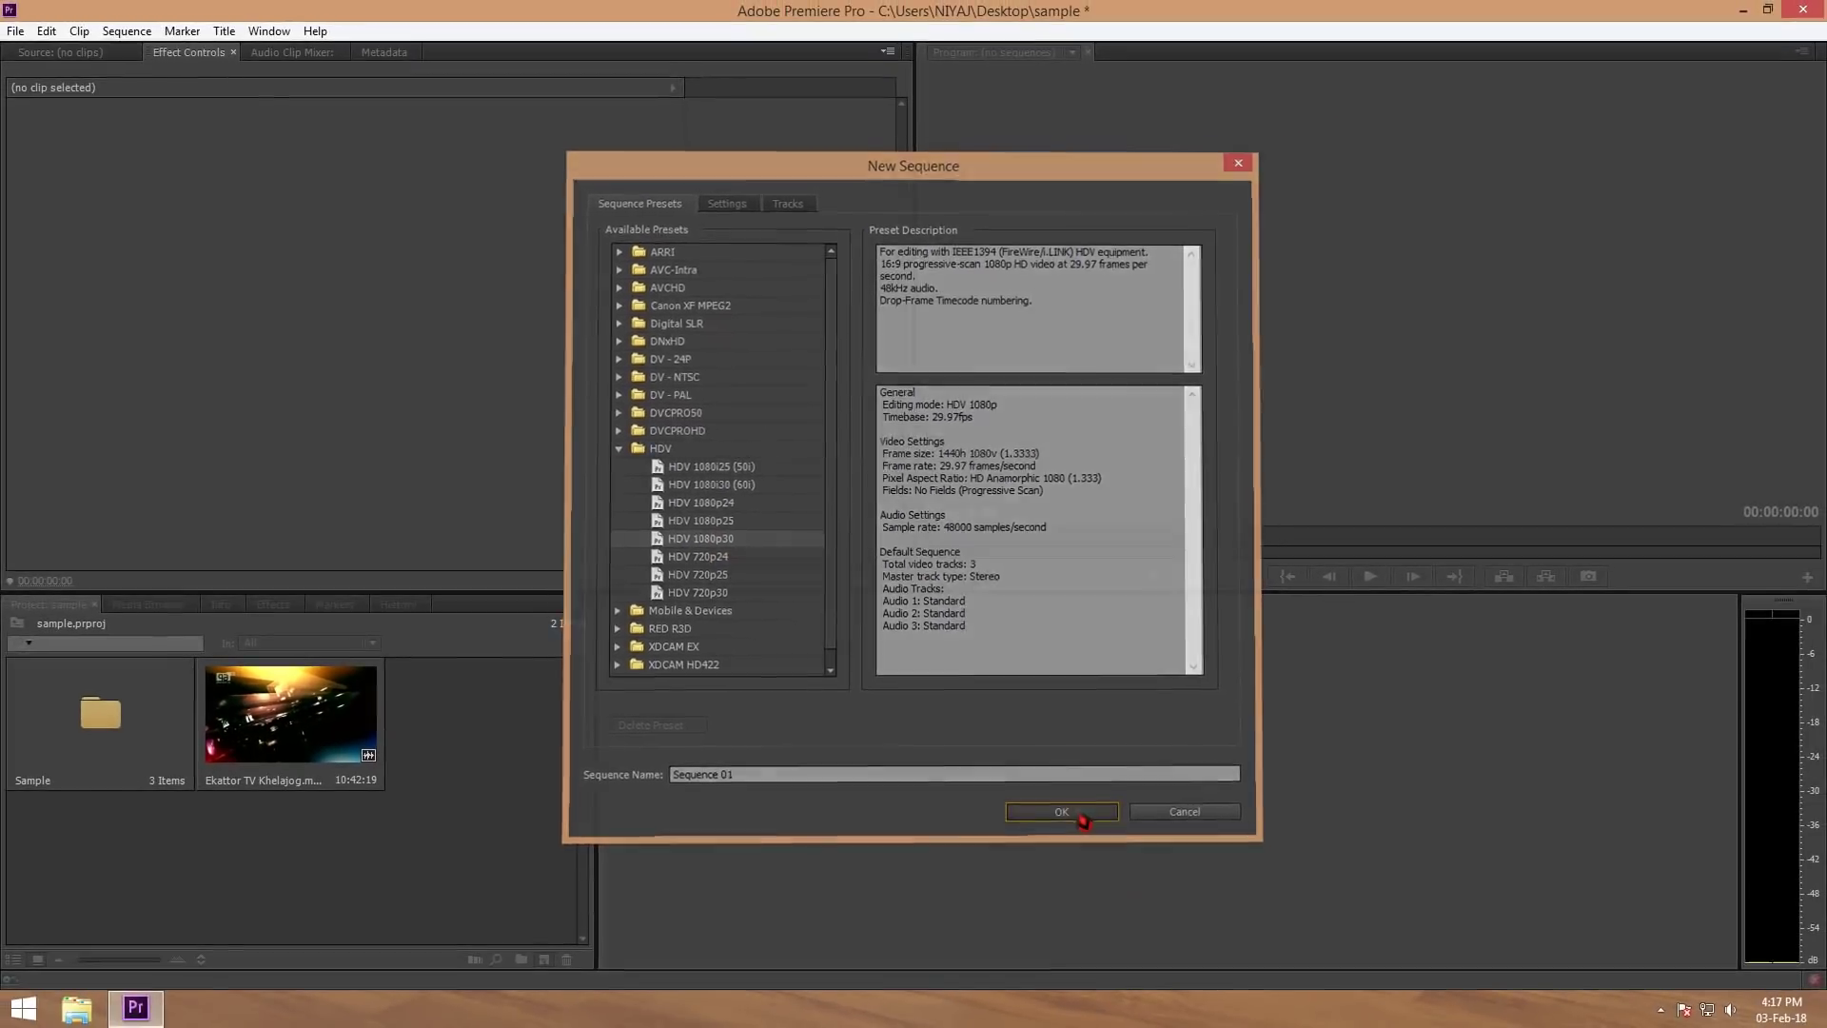
pyautogui.click(1082, 821)
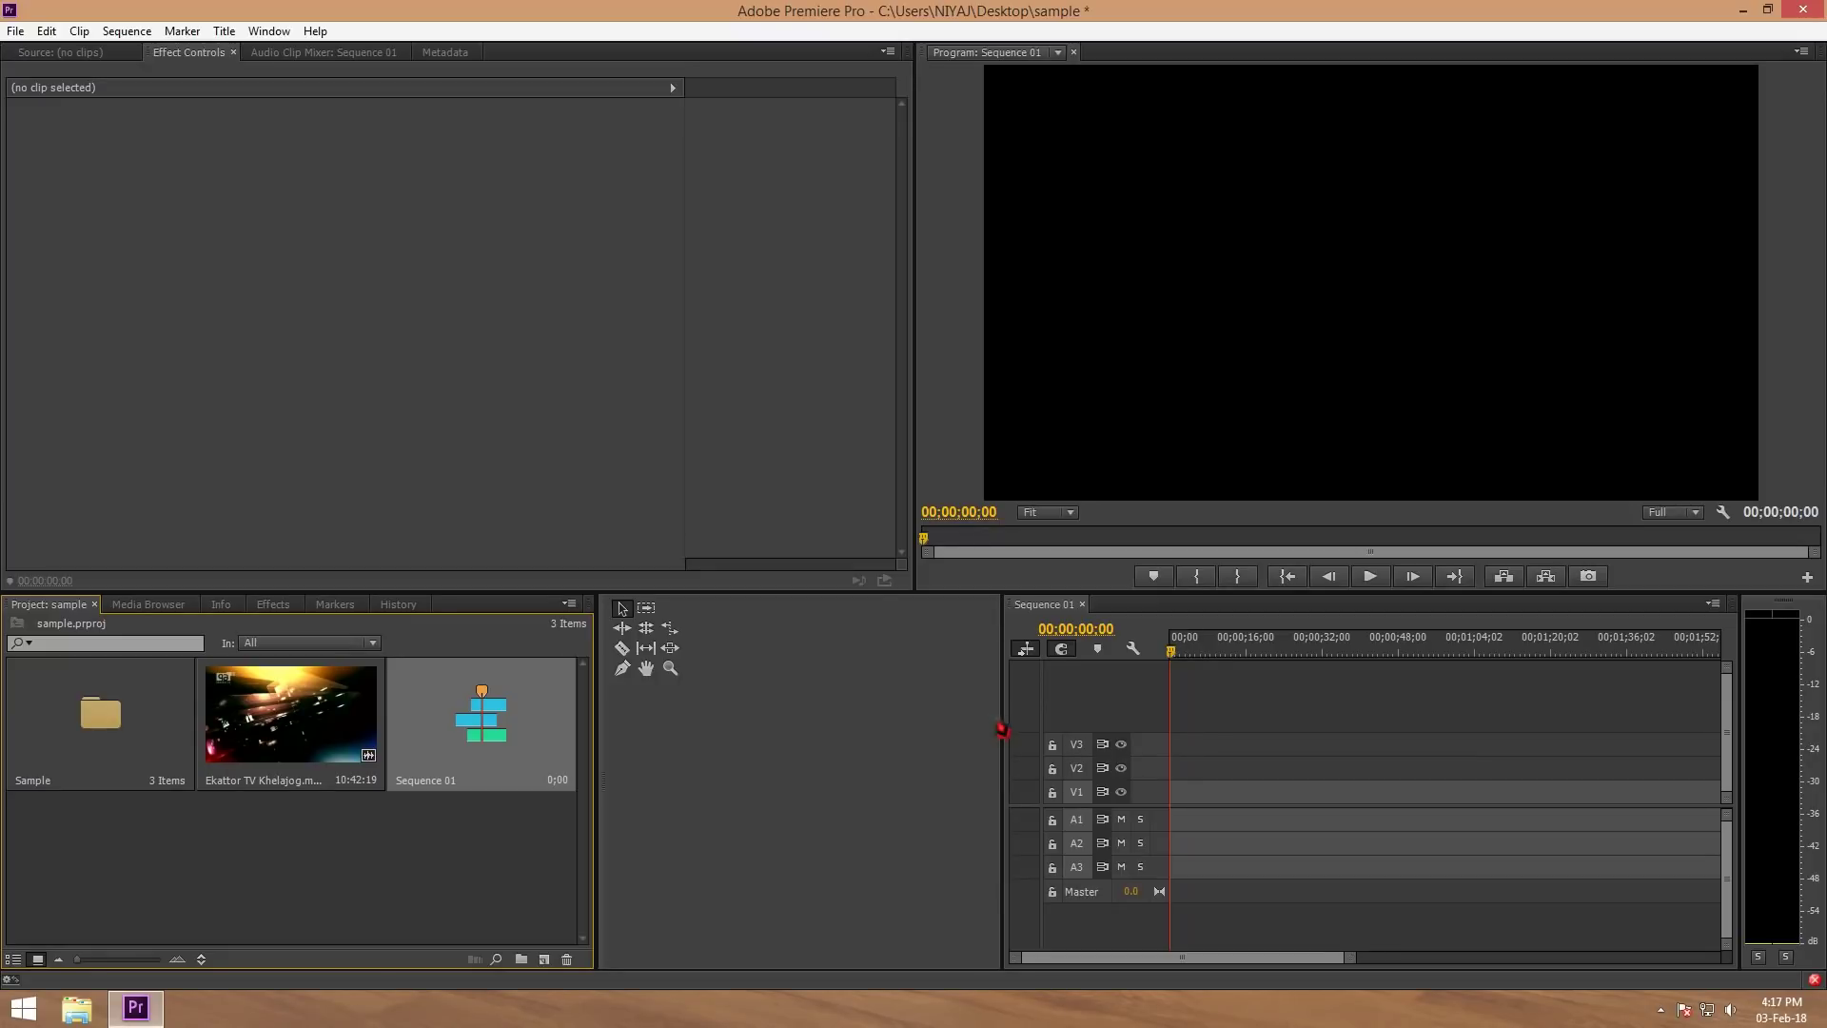
# - Widen the Timeline and drop the Ekattor clip at the start of V1, keeping existing sequence settings
pyautogui.moveTo(1001, 715); pyautogui.dragTo(637, 706)
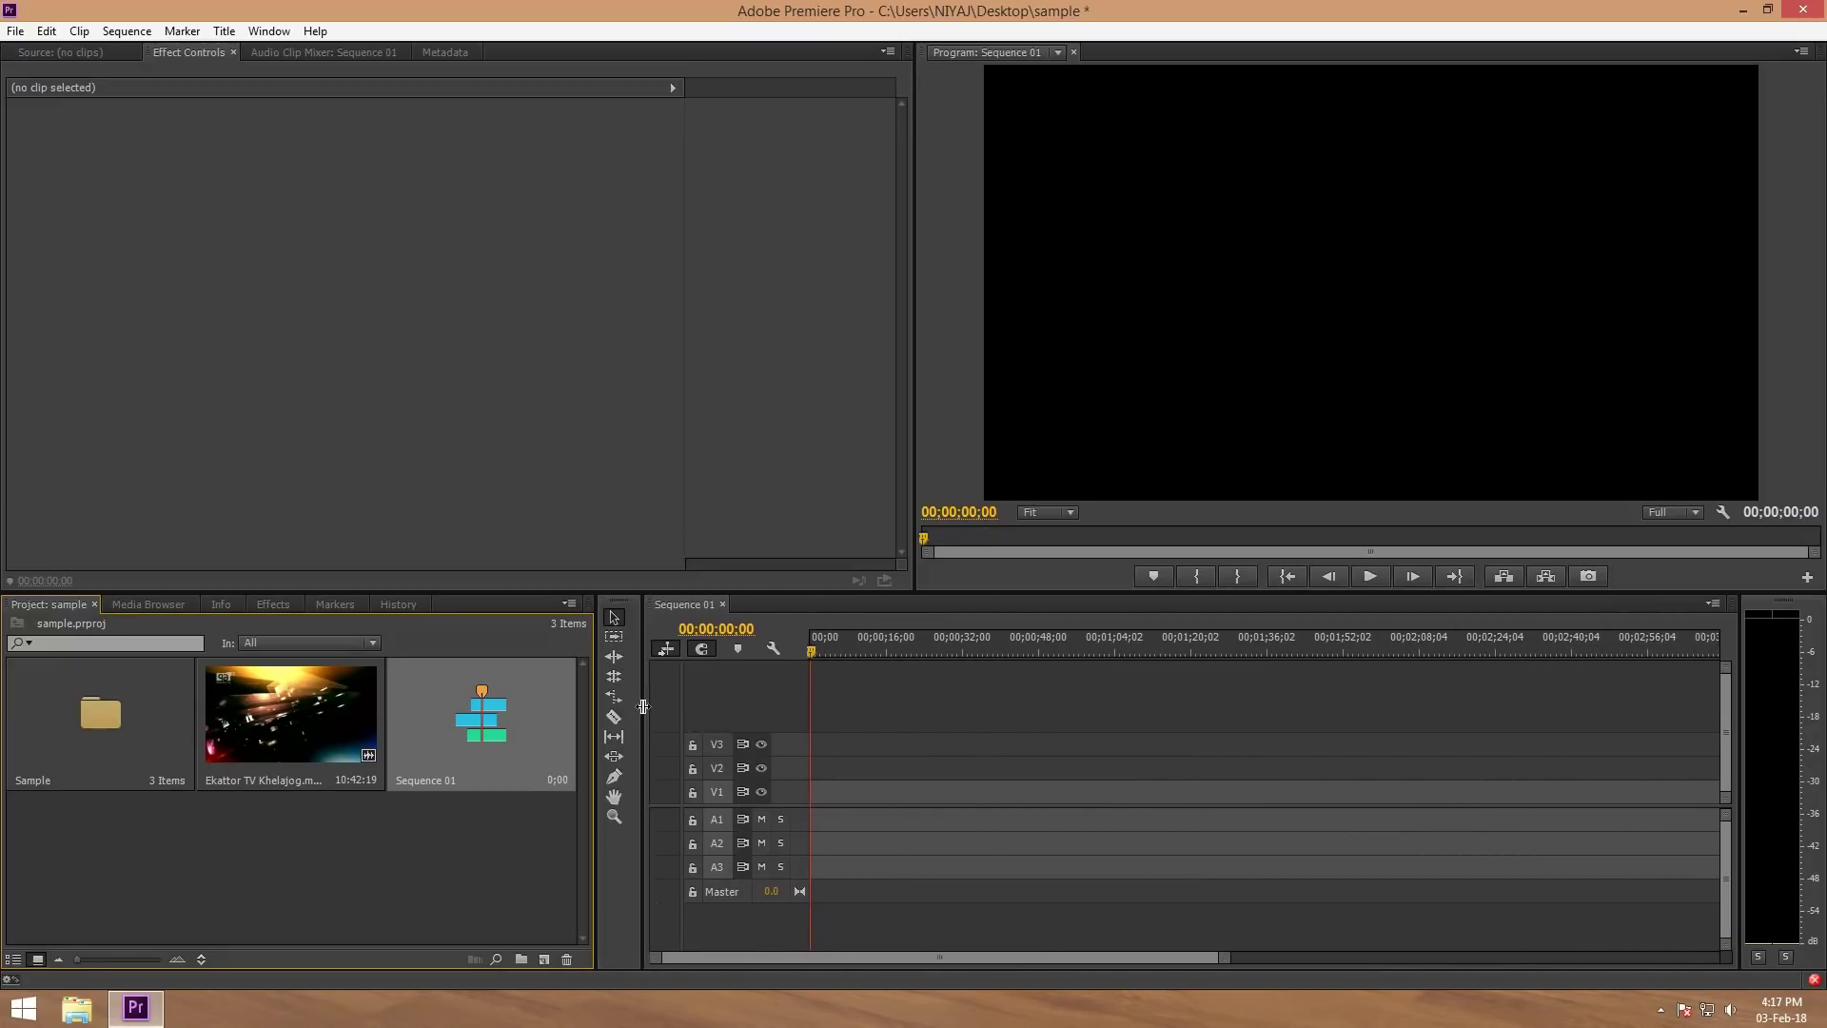
pyautogui.click(454, 864)
pyautogui.moveTo(285, 718); pyautogui.dragTo(814, 812)
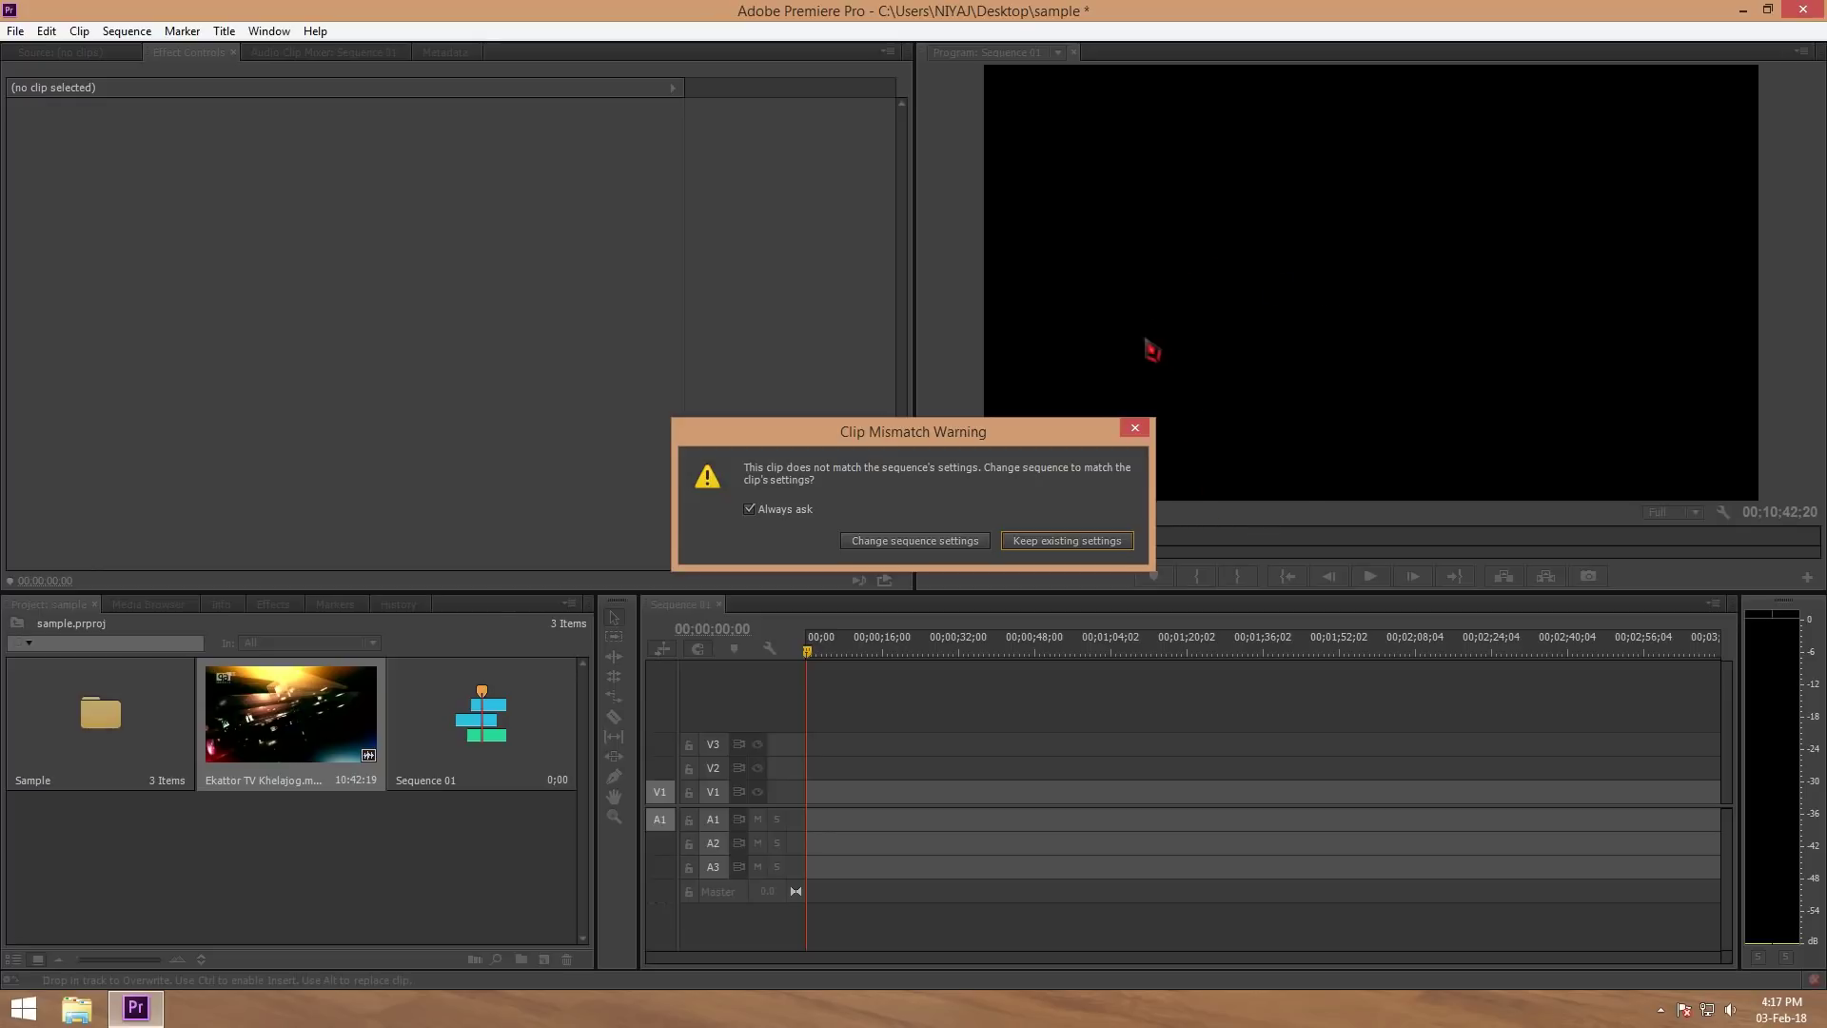
pyautogui.click(1060, 547)
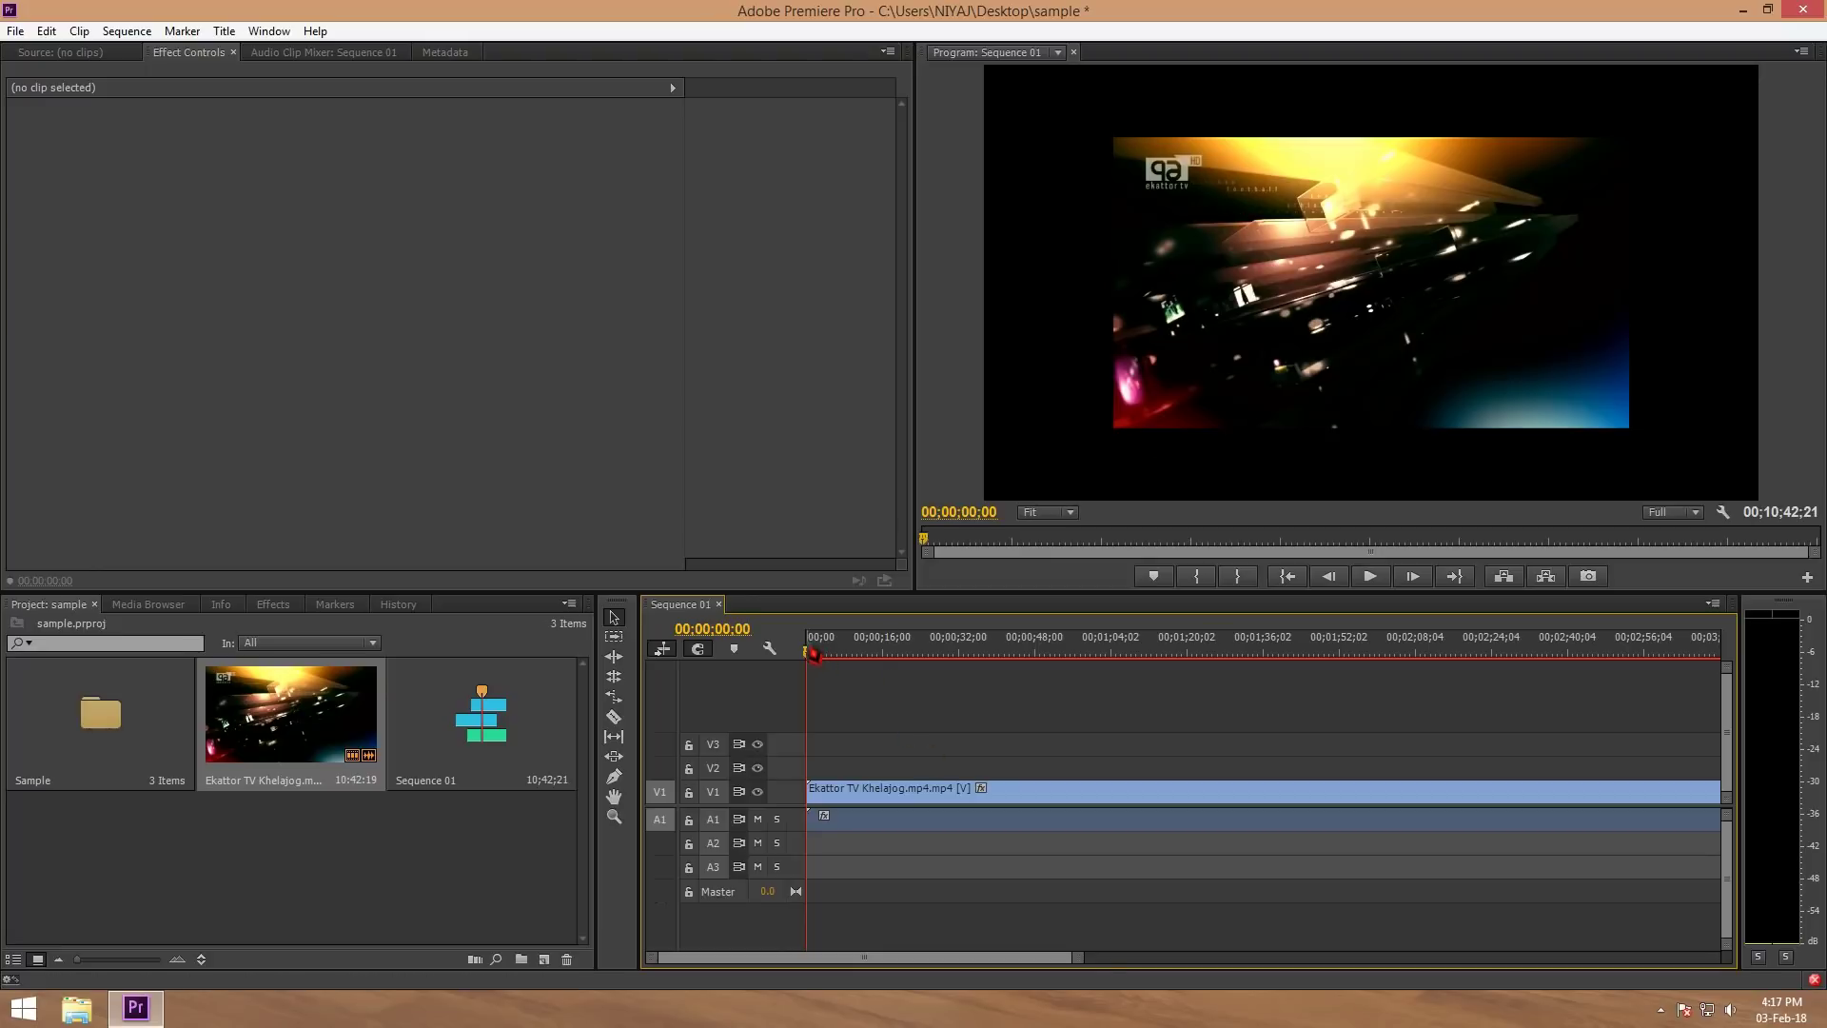
# - At 00:00:40:23, scale the Ekattor TV clip up to fill most of the program frame
pyautogui.click(999, 652)
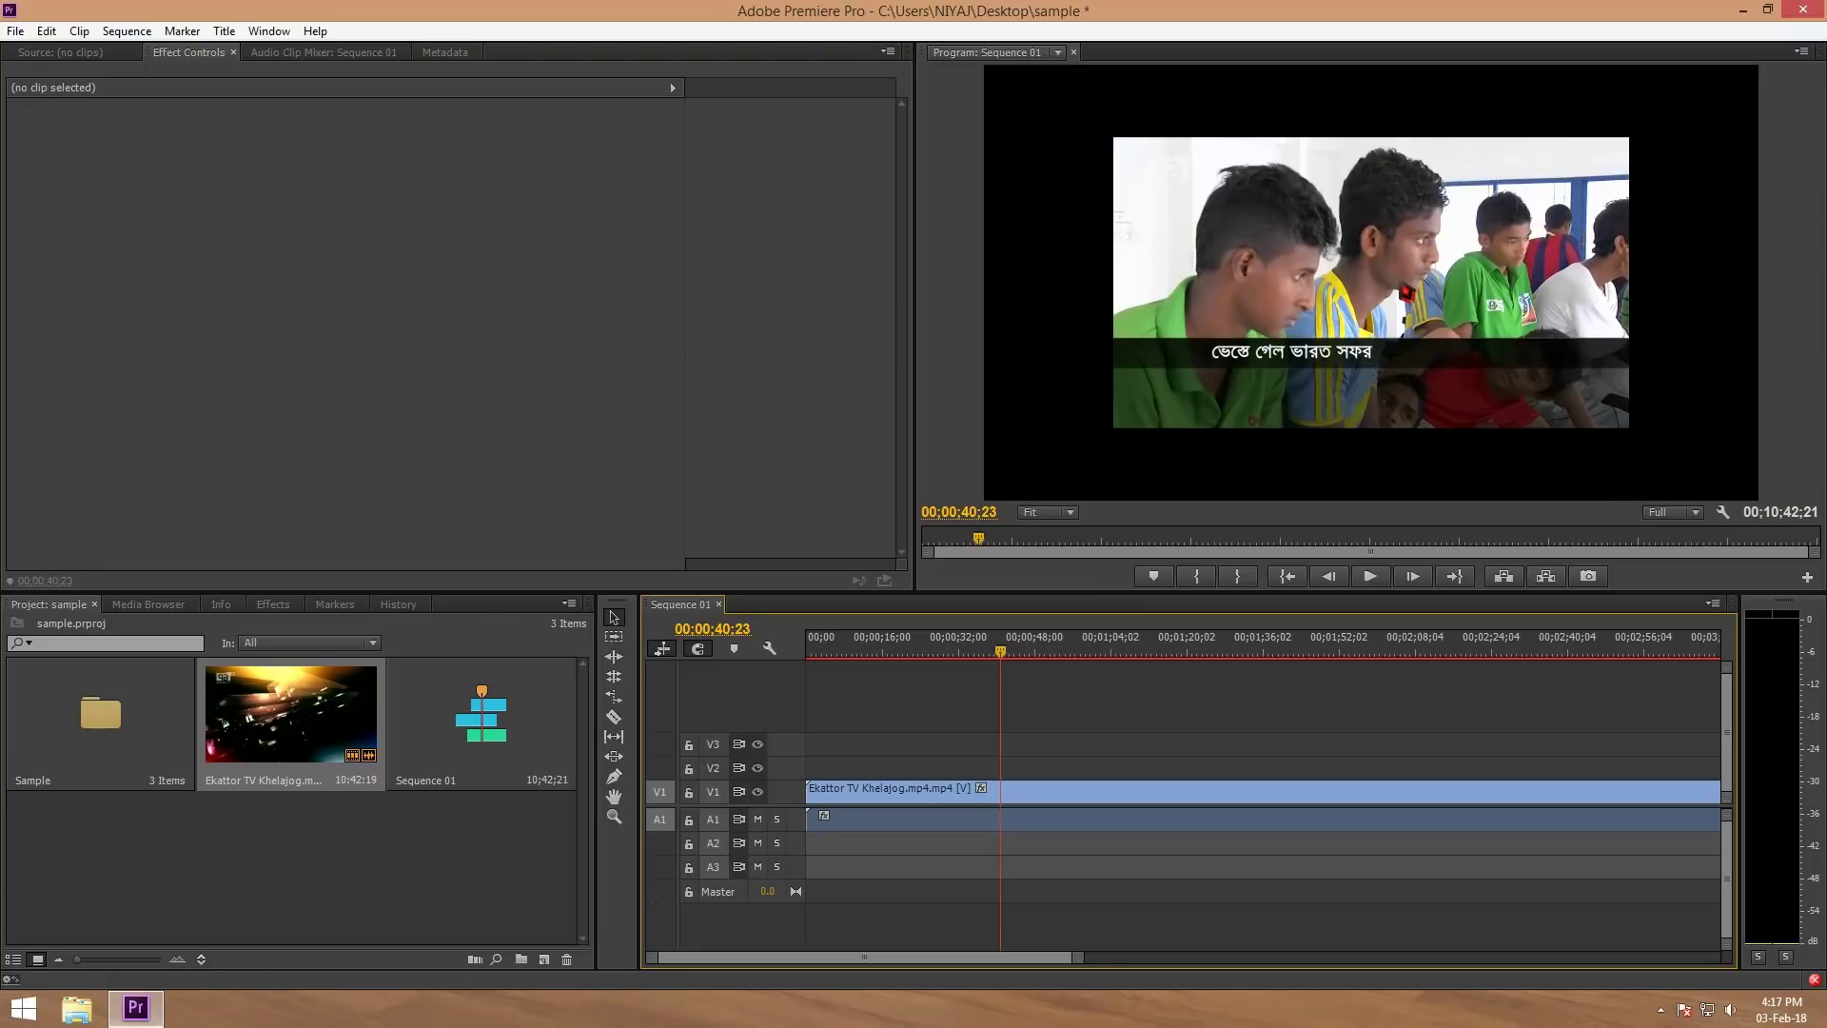
pyautogui.click(1337, 306)
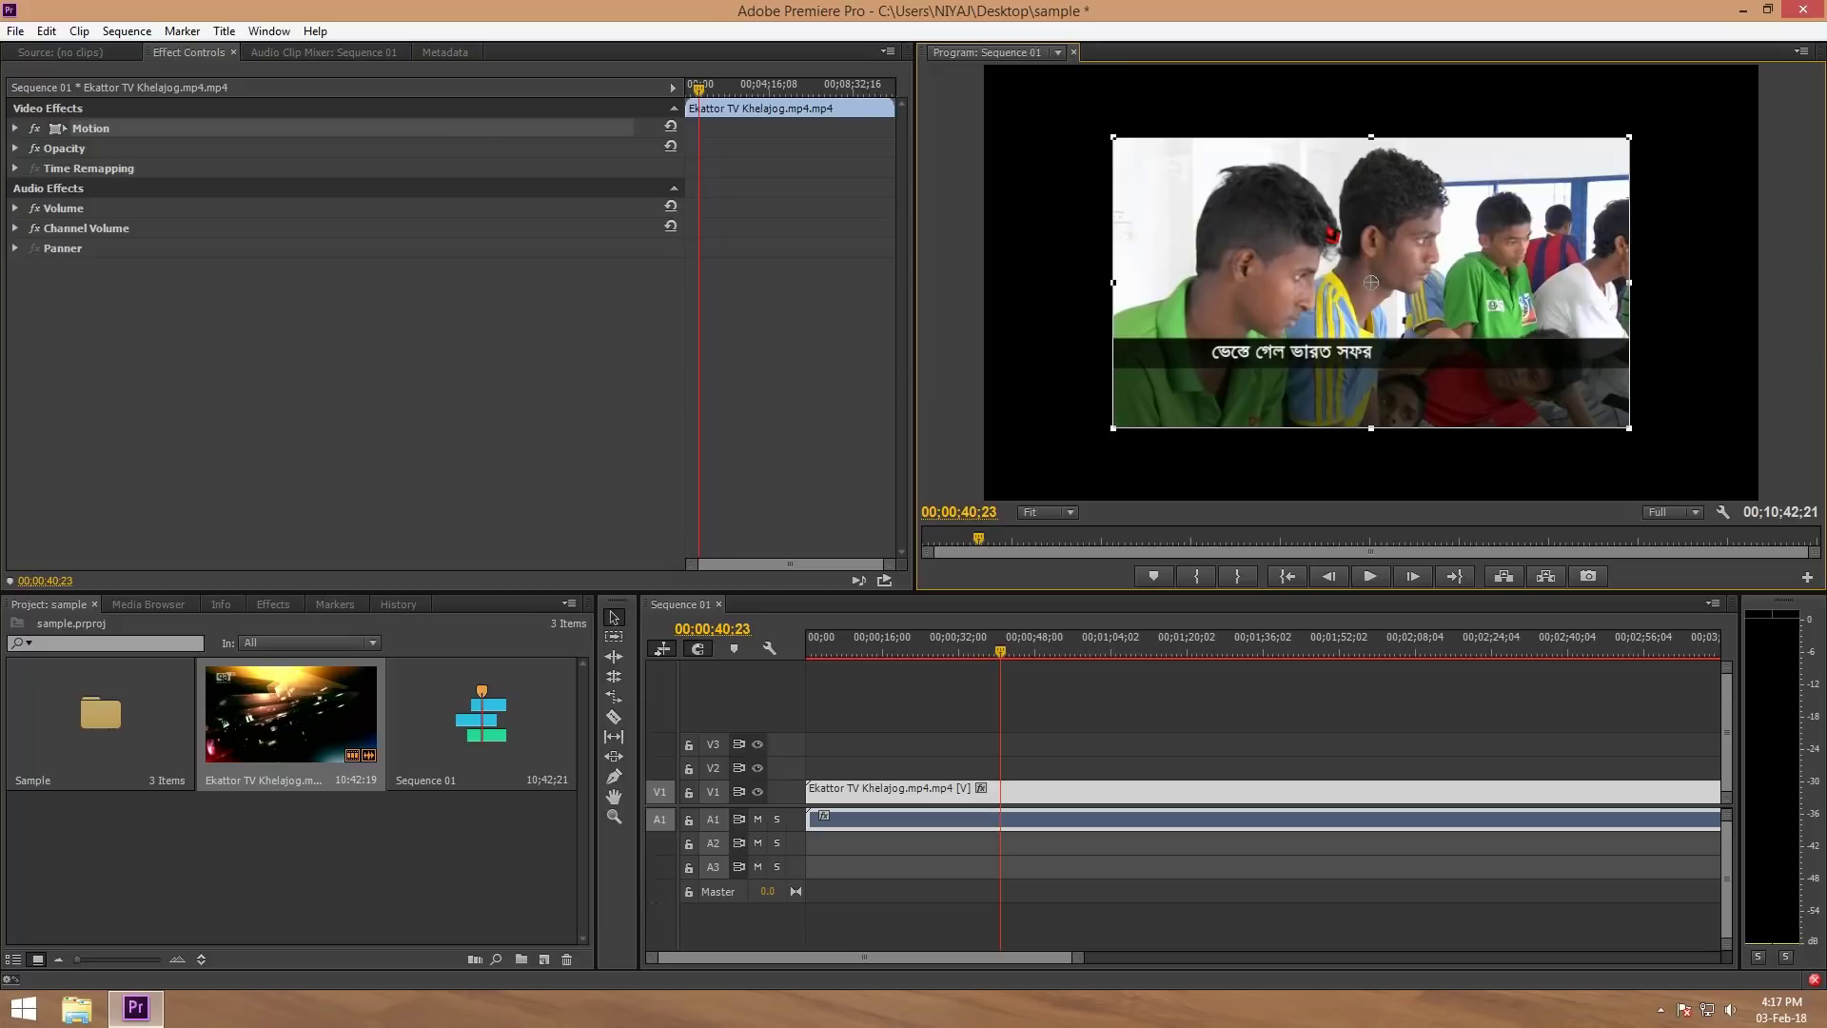
pyautogui.moveTo(1101, 126); pyautogui.dragTo(969, 64)
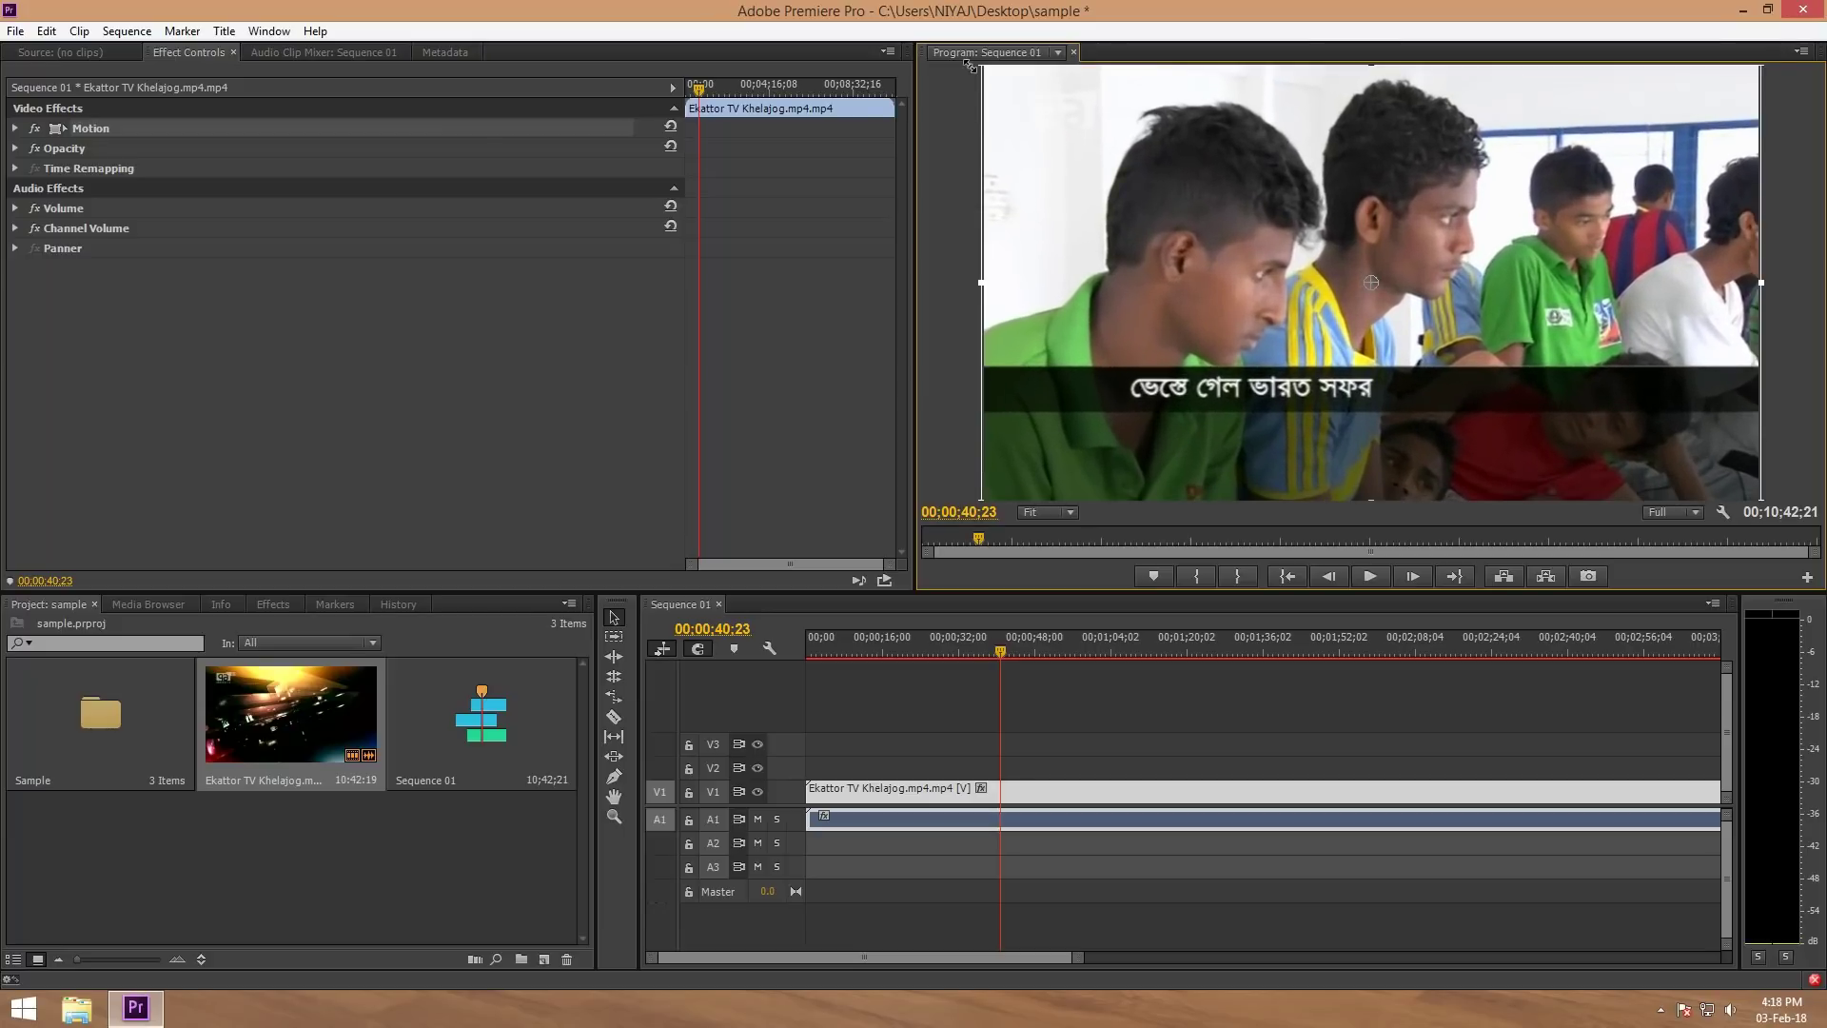
pyautogui.click(1427, 733)
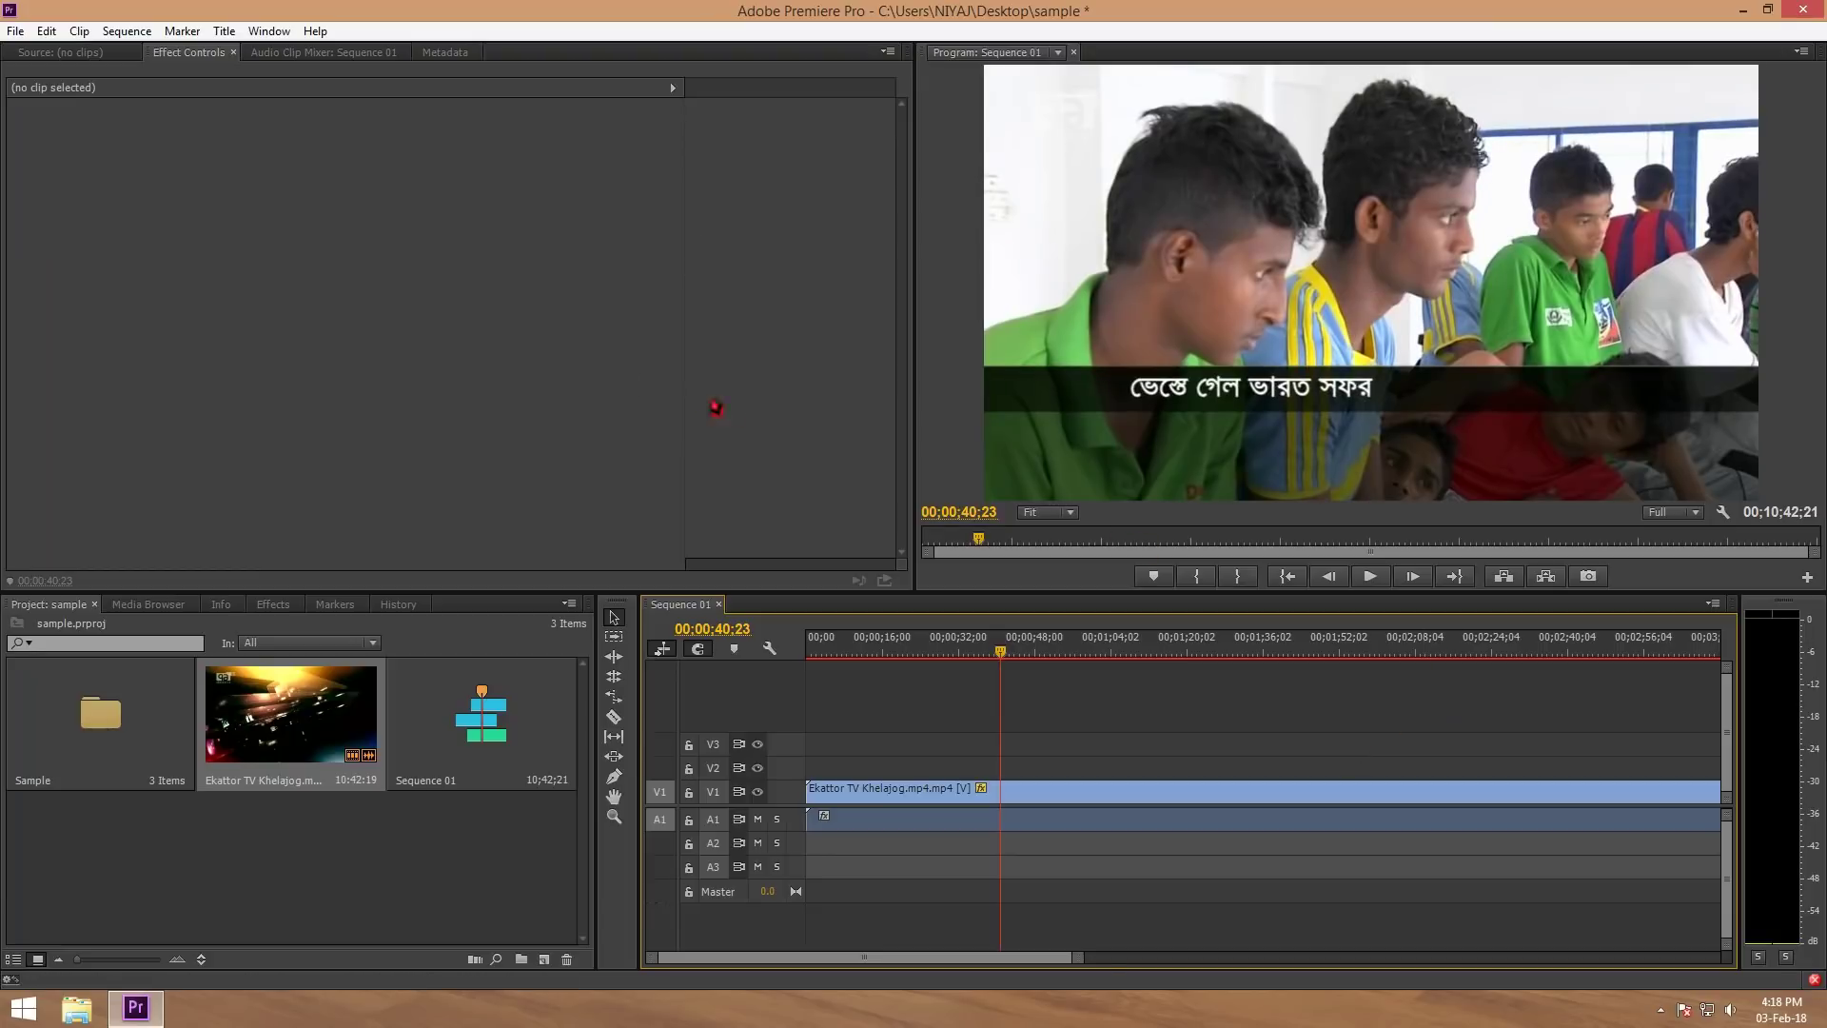
pyautogui.click(95, 54)
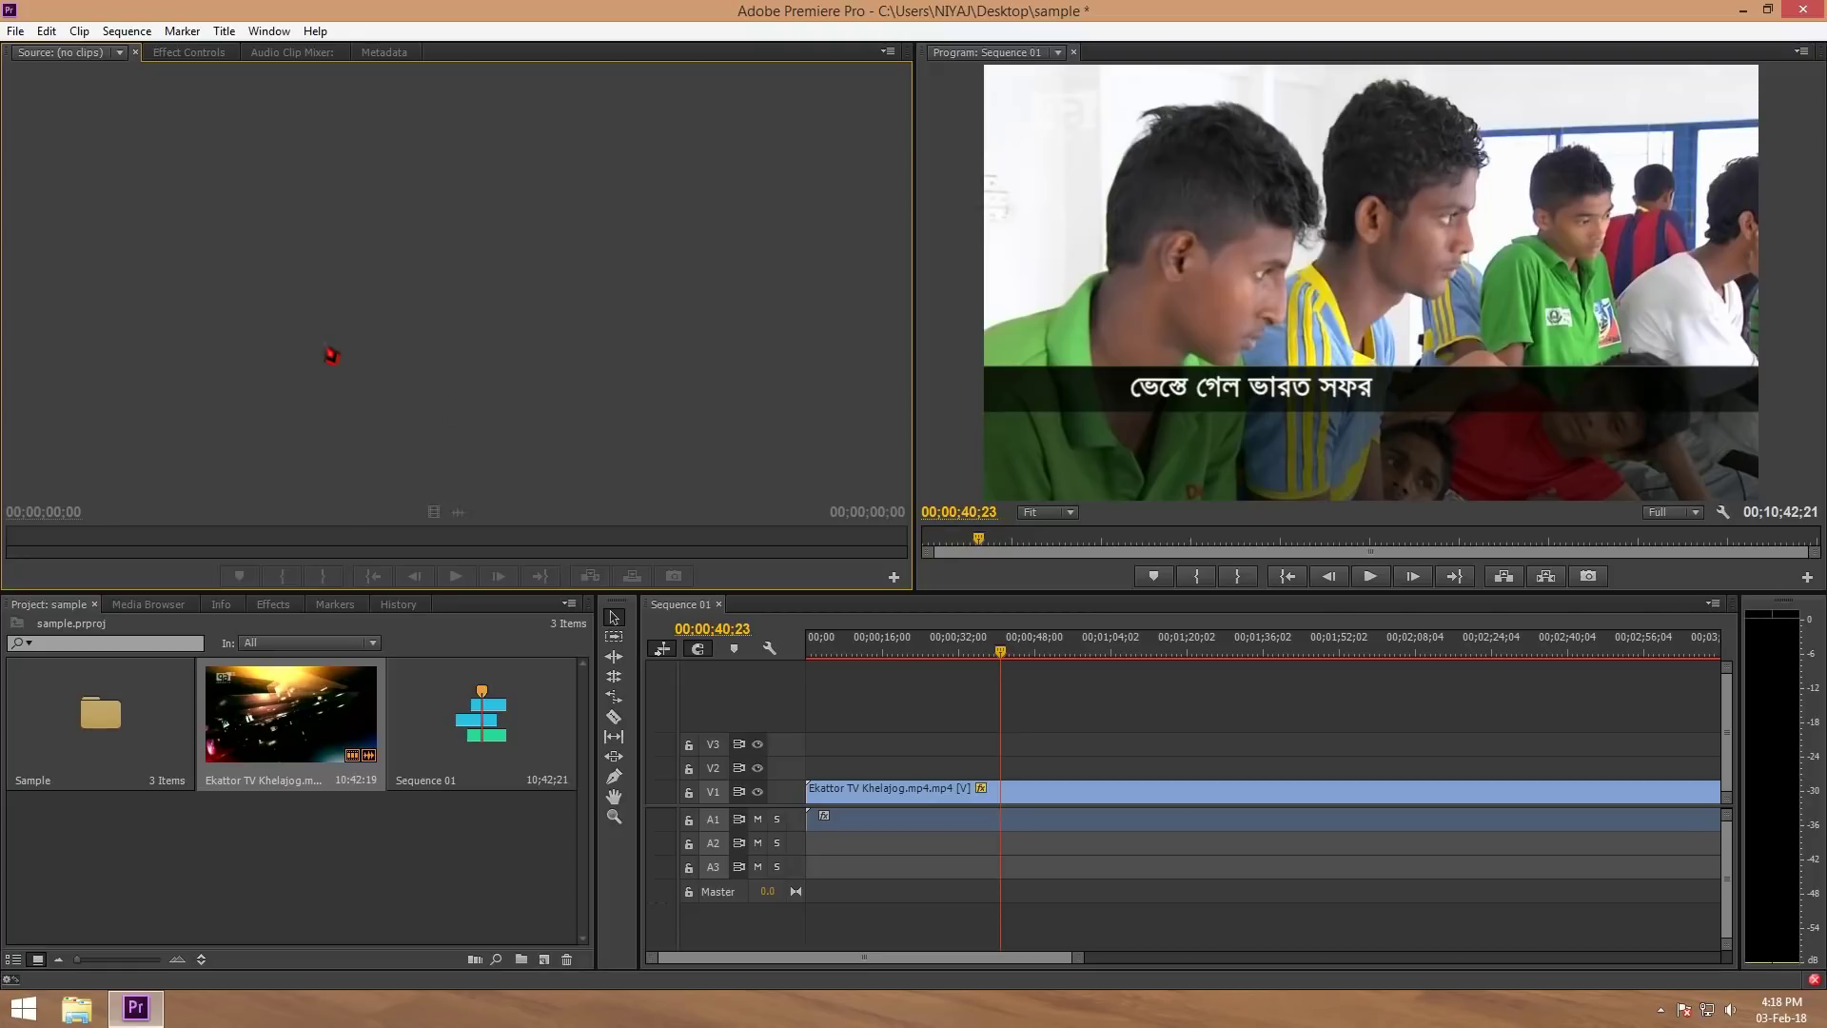
# - Remove the clip from Sequence 01 and load Ekattor TV Khelajog.mp4 into the Source monitor
pyautogui.hotkey('ctrl', 'z')
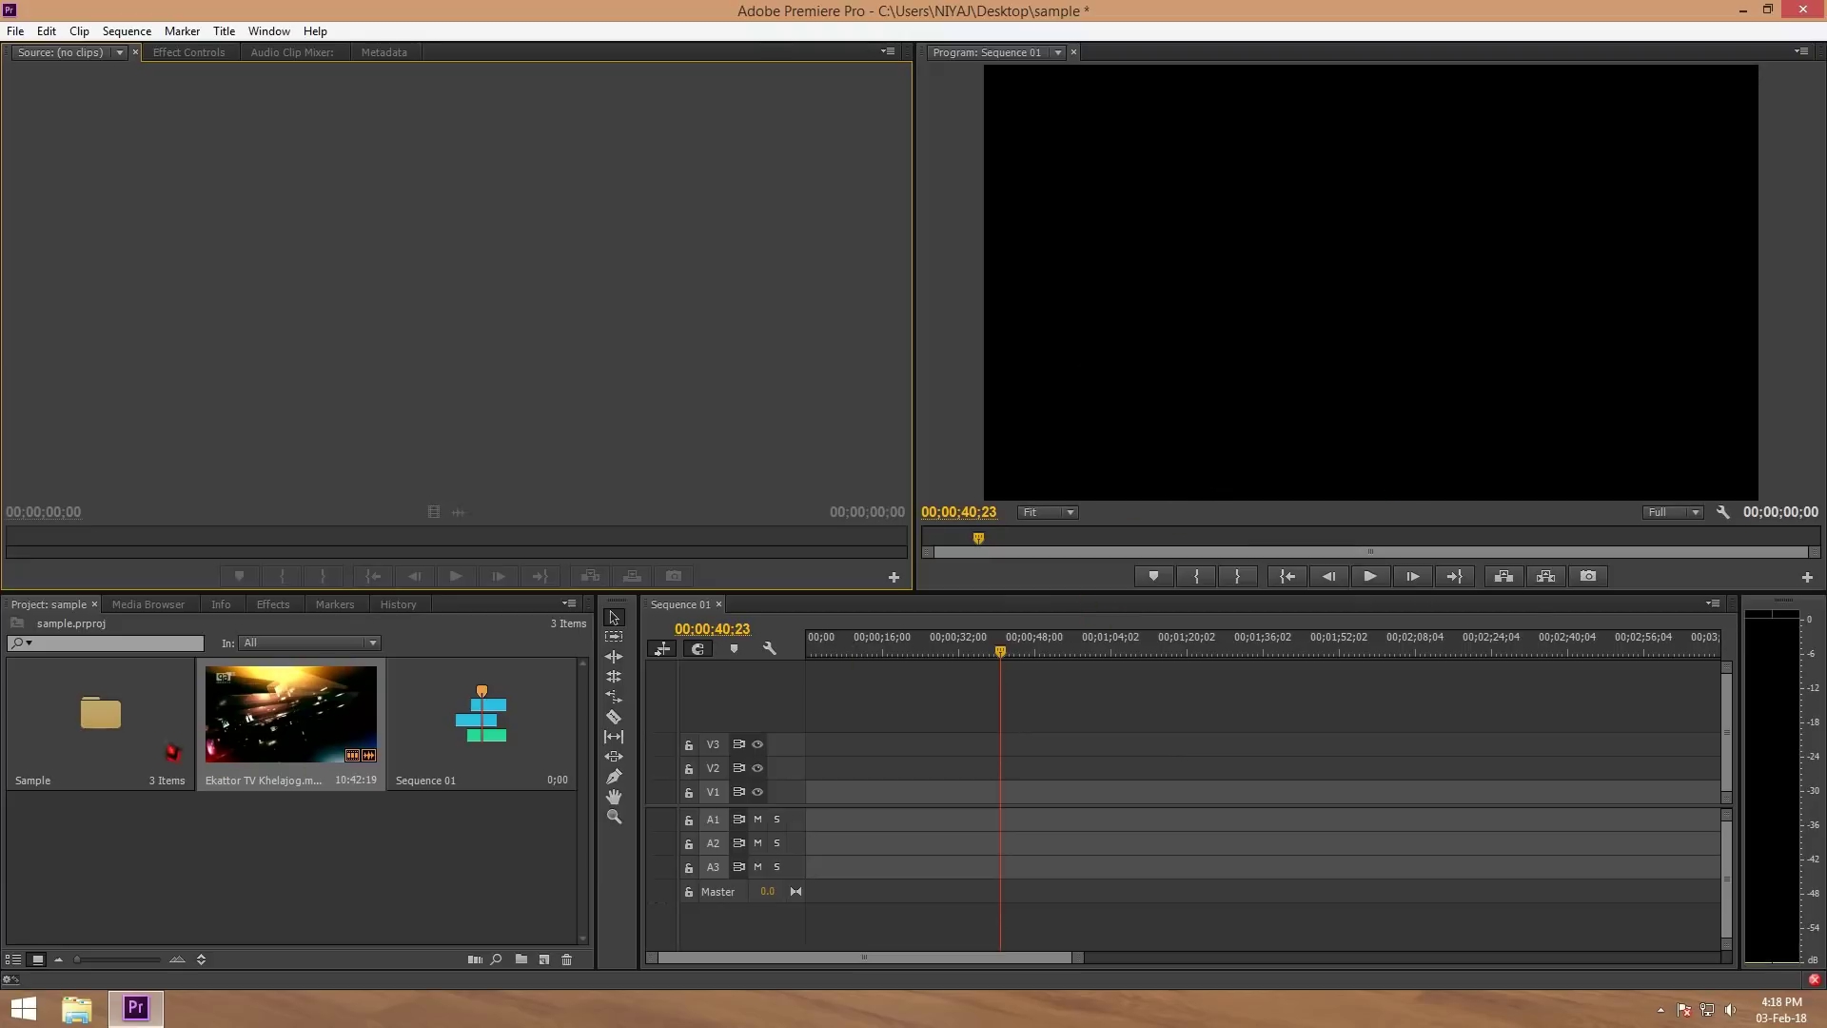
pyautogui.doubleClick(287, 714)
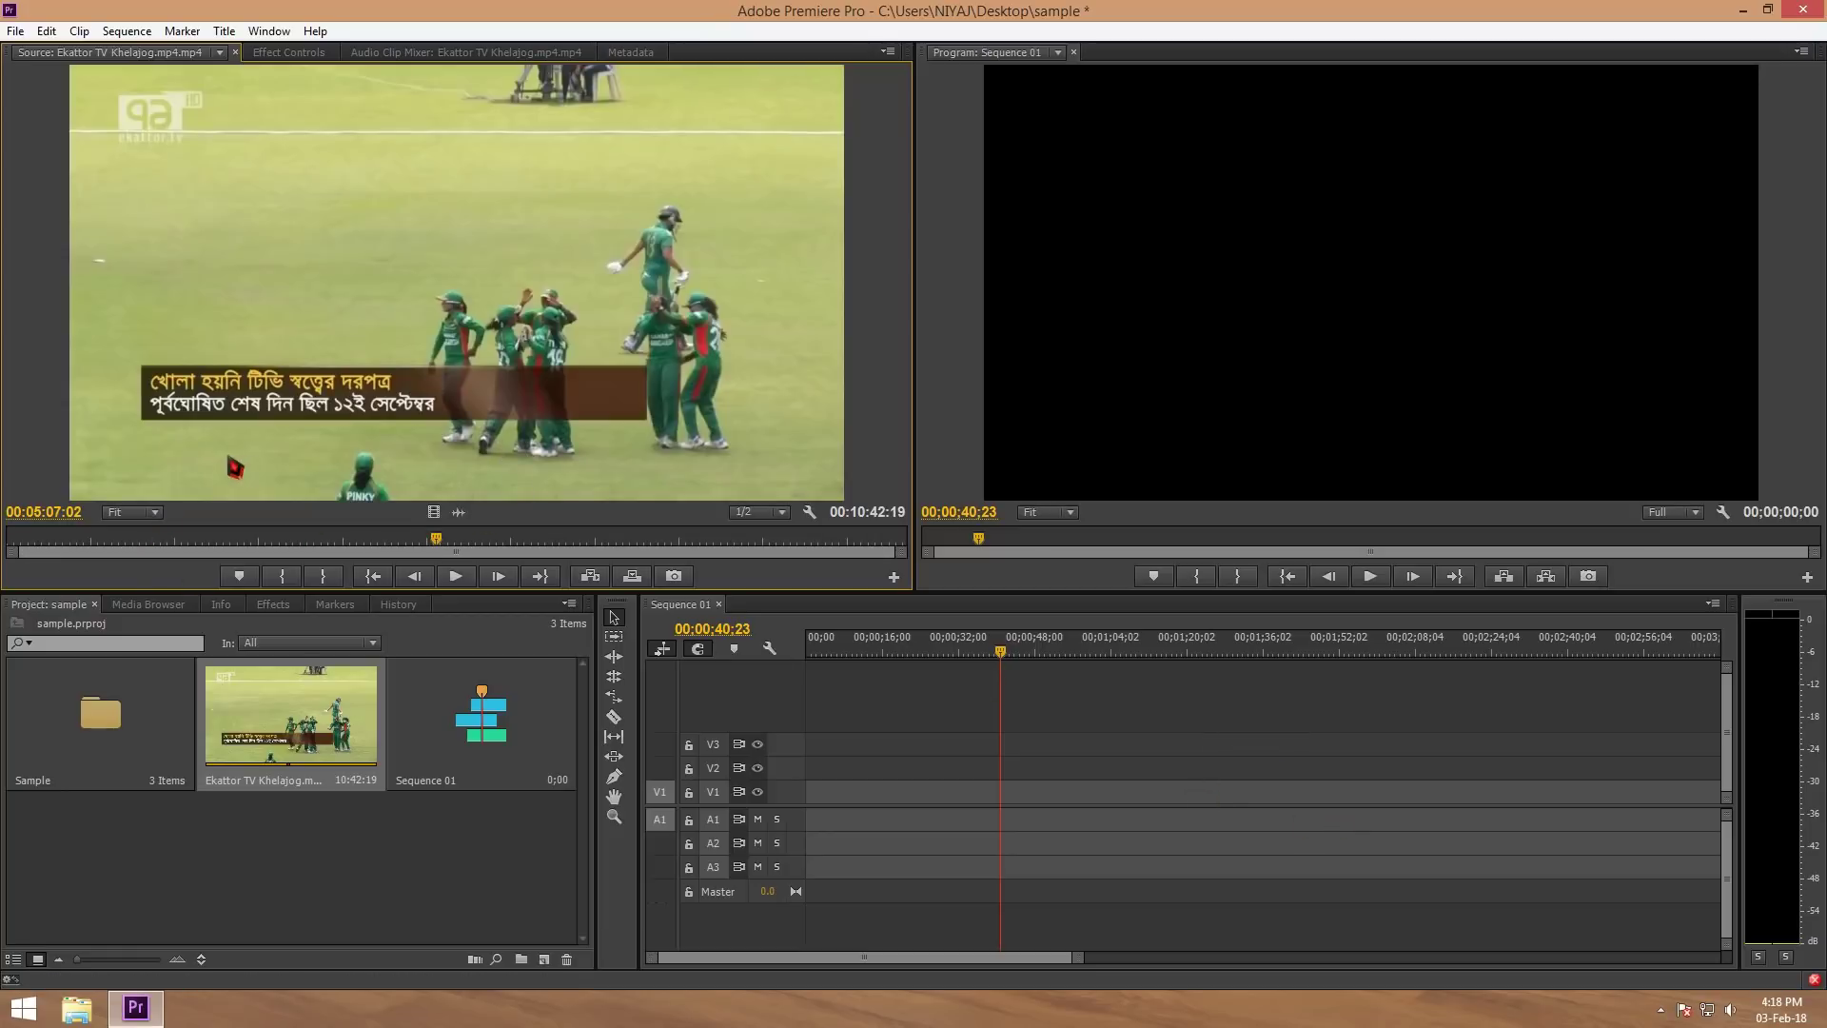
# - Lower the system volume and mark source In at 00:01:32:10 and Out at 00:04:58:07
pyautogui.moveTo(439, 542); pyautogui.dragTo(185, 552)
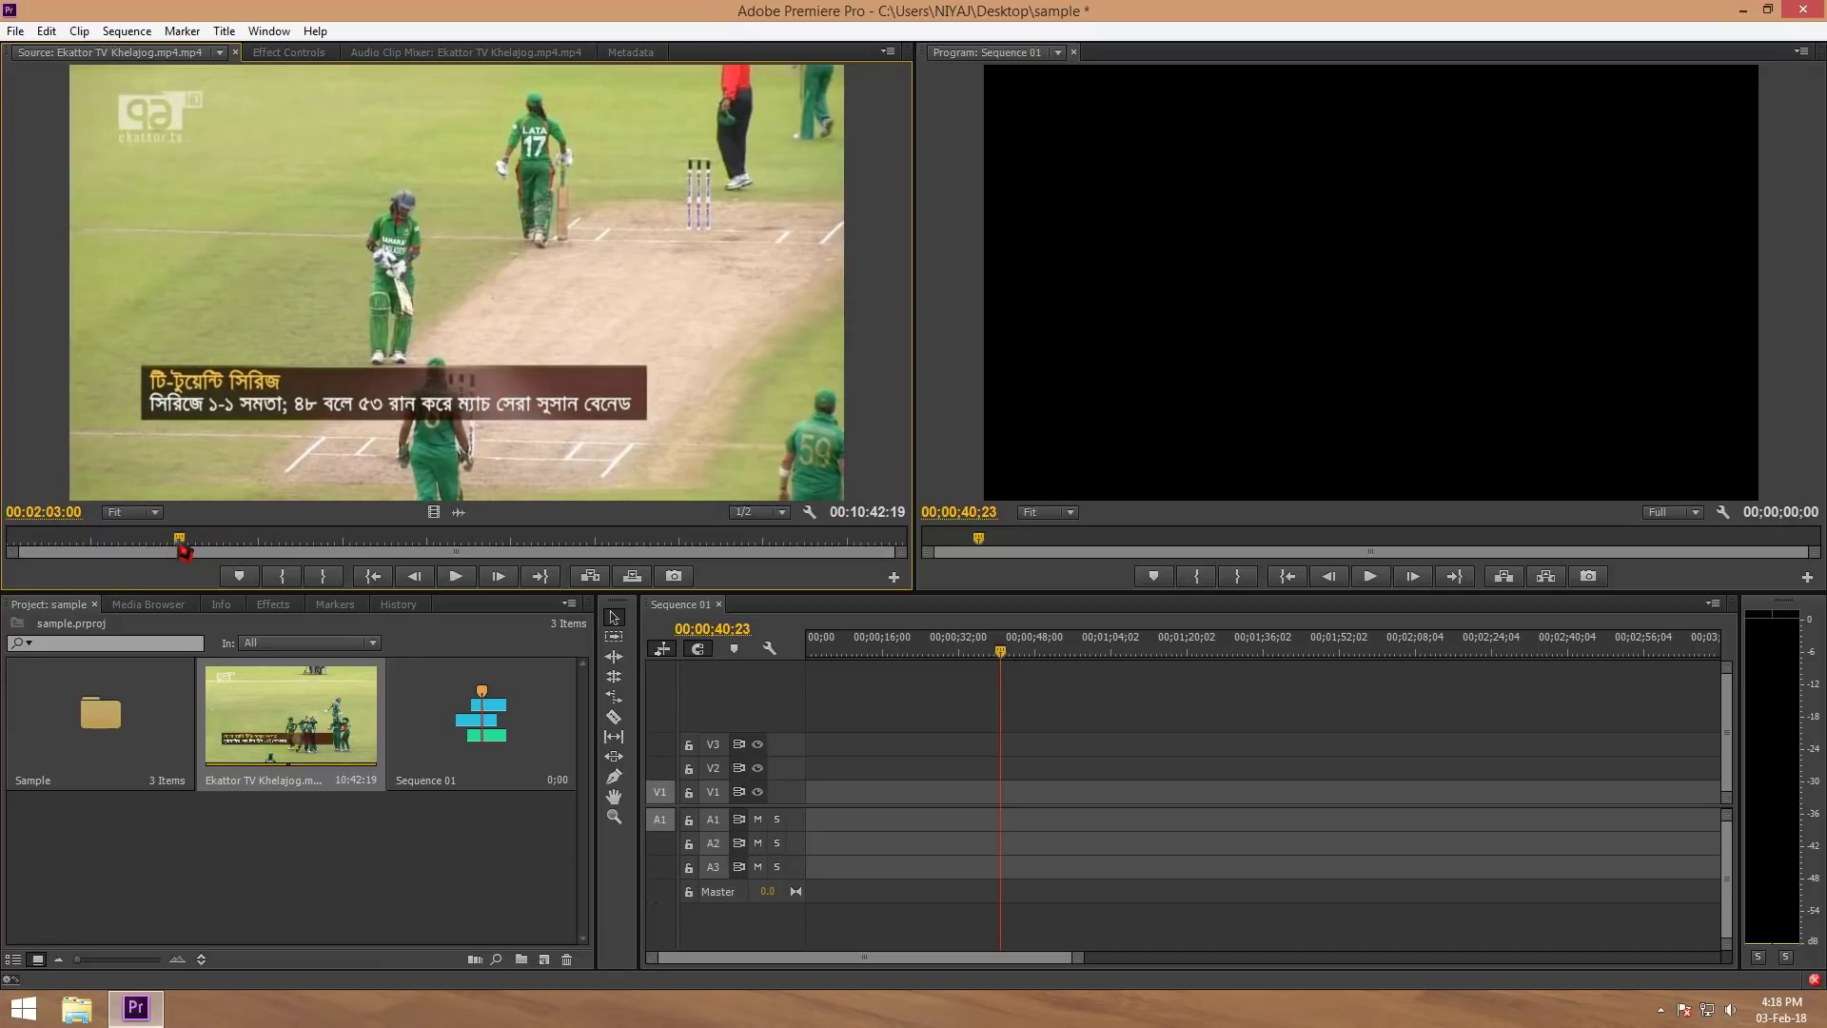
pyautogui.moveTo(186, 552); pyautogui.dragTo(149, 553)
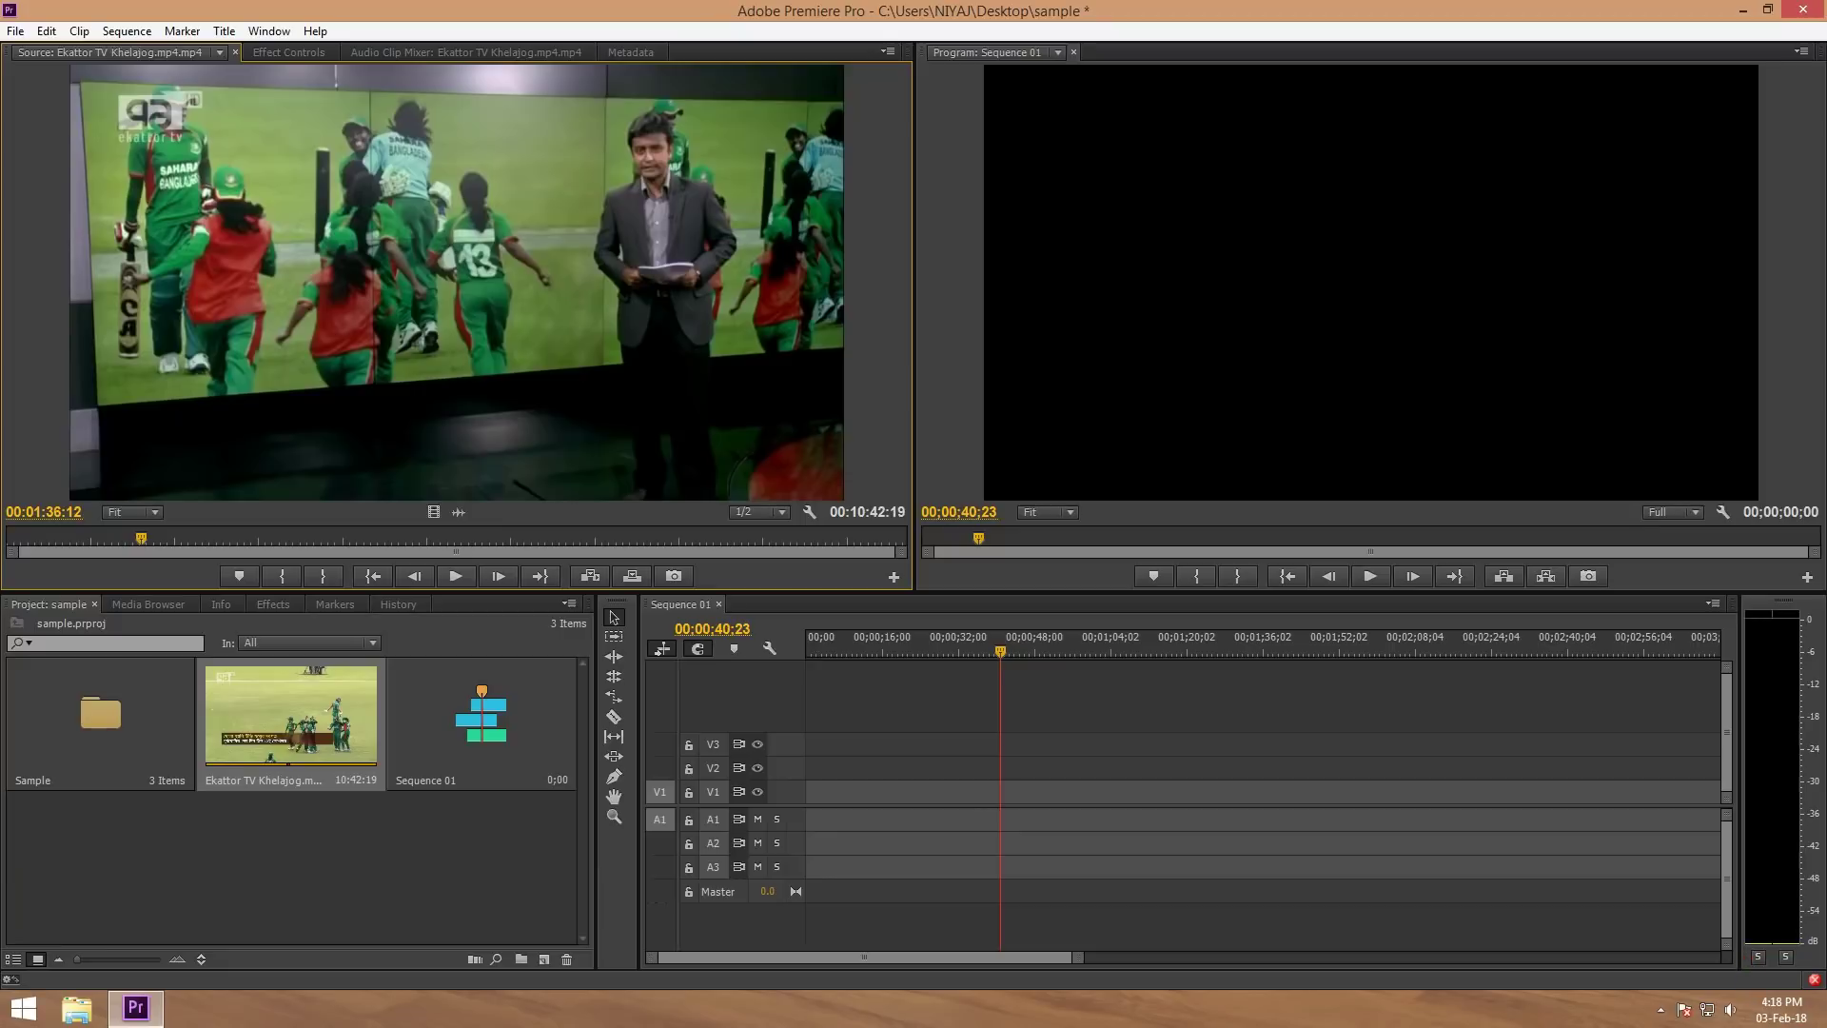
pyautogui.click(1730, 1009)
pyautogui.moveTo(1741, 865); pyautogui.dragTo(1737, 904)
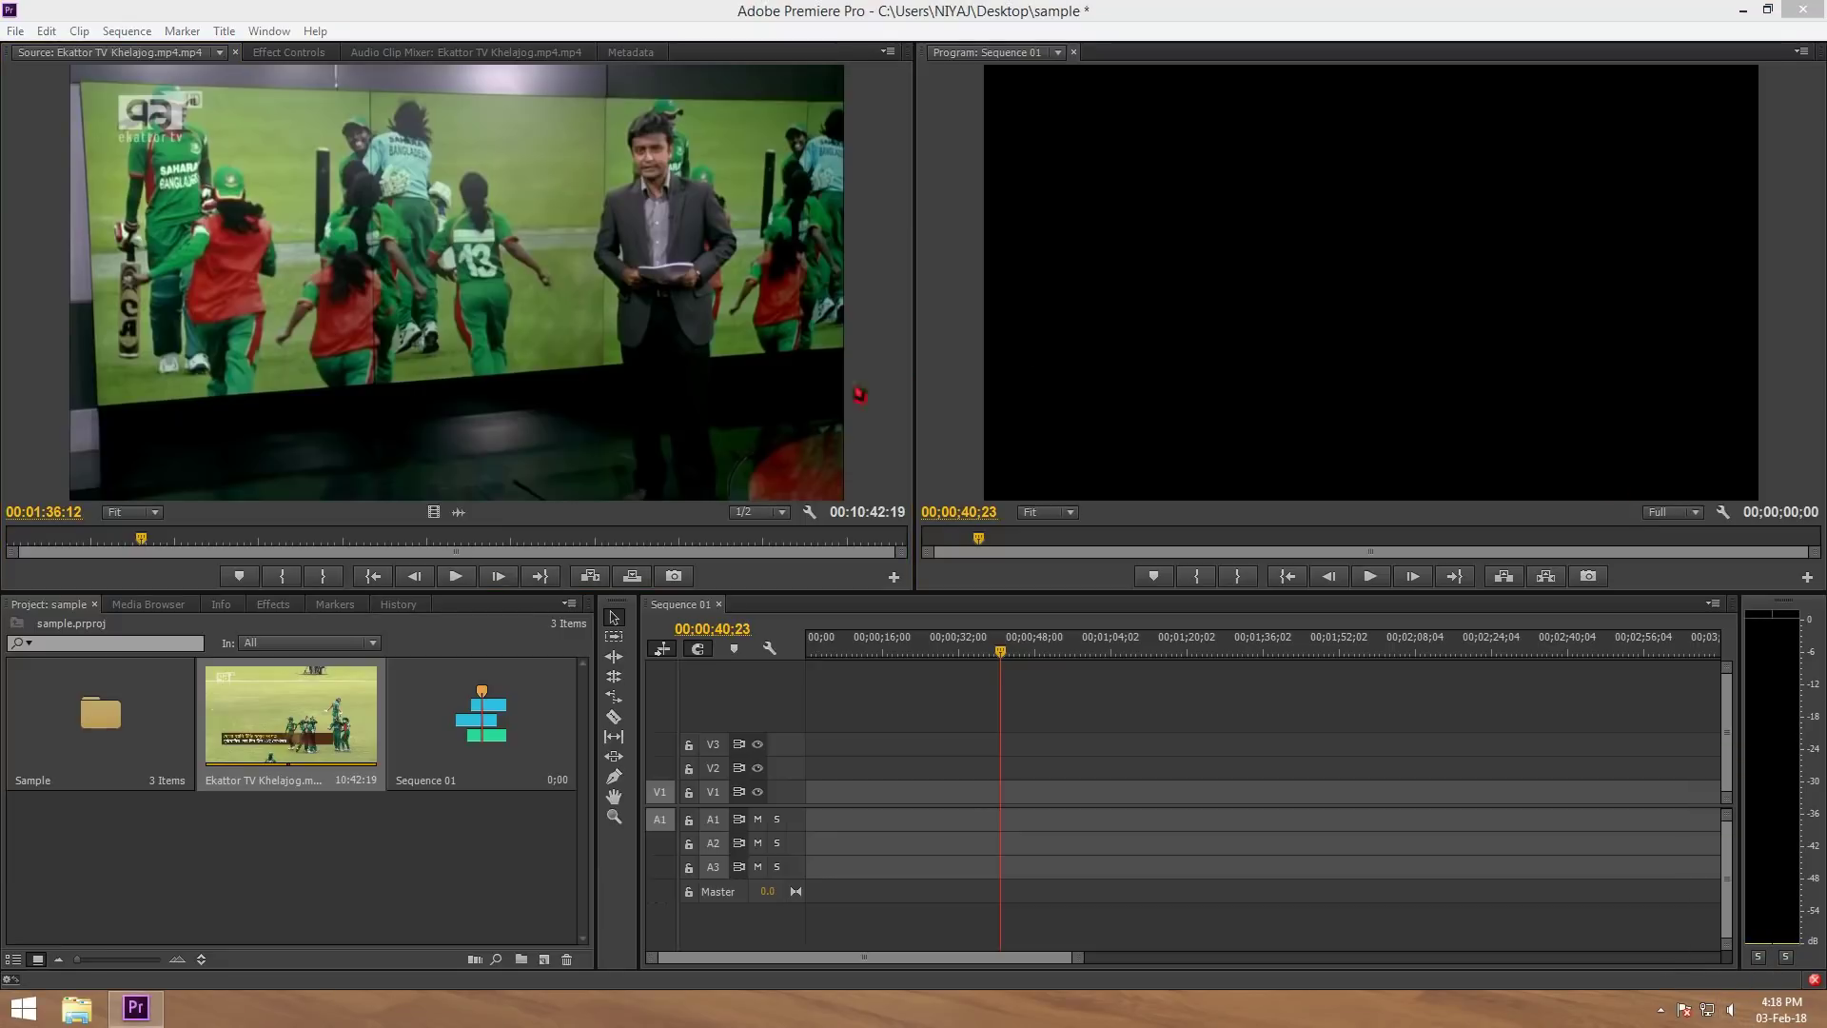
pyautogui.moveTo(147, 550); pyautogui.dragTo(142, 561)
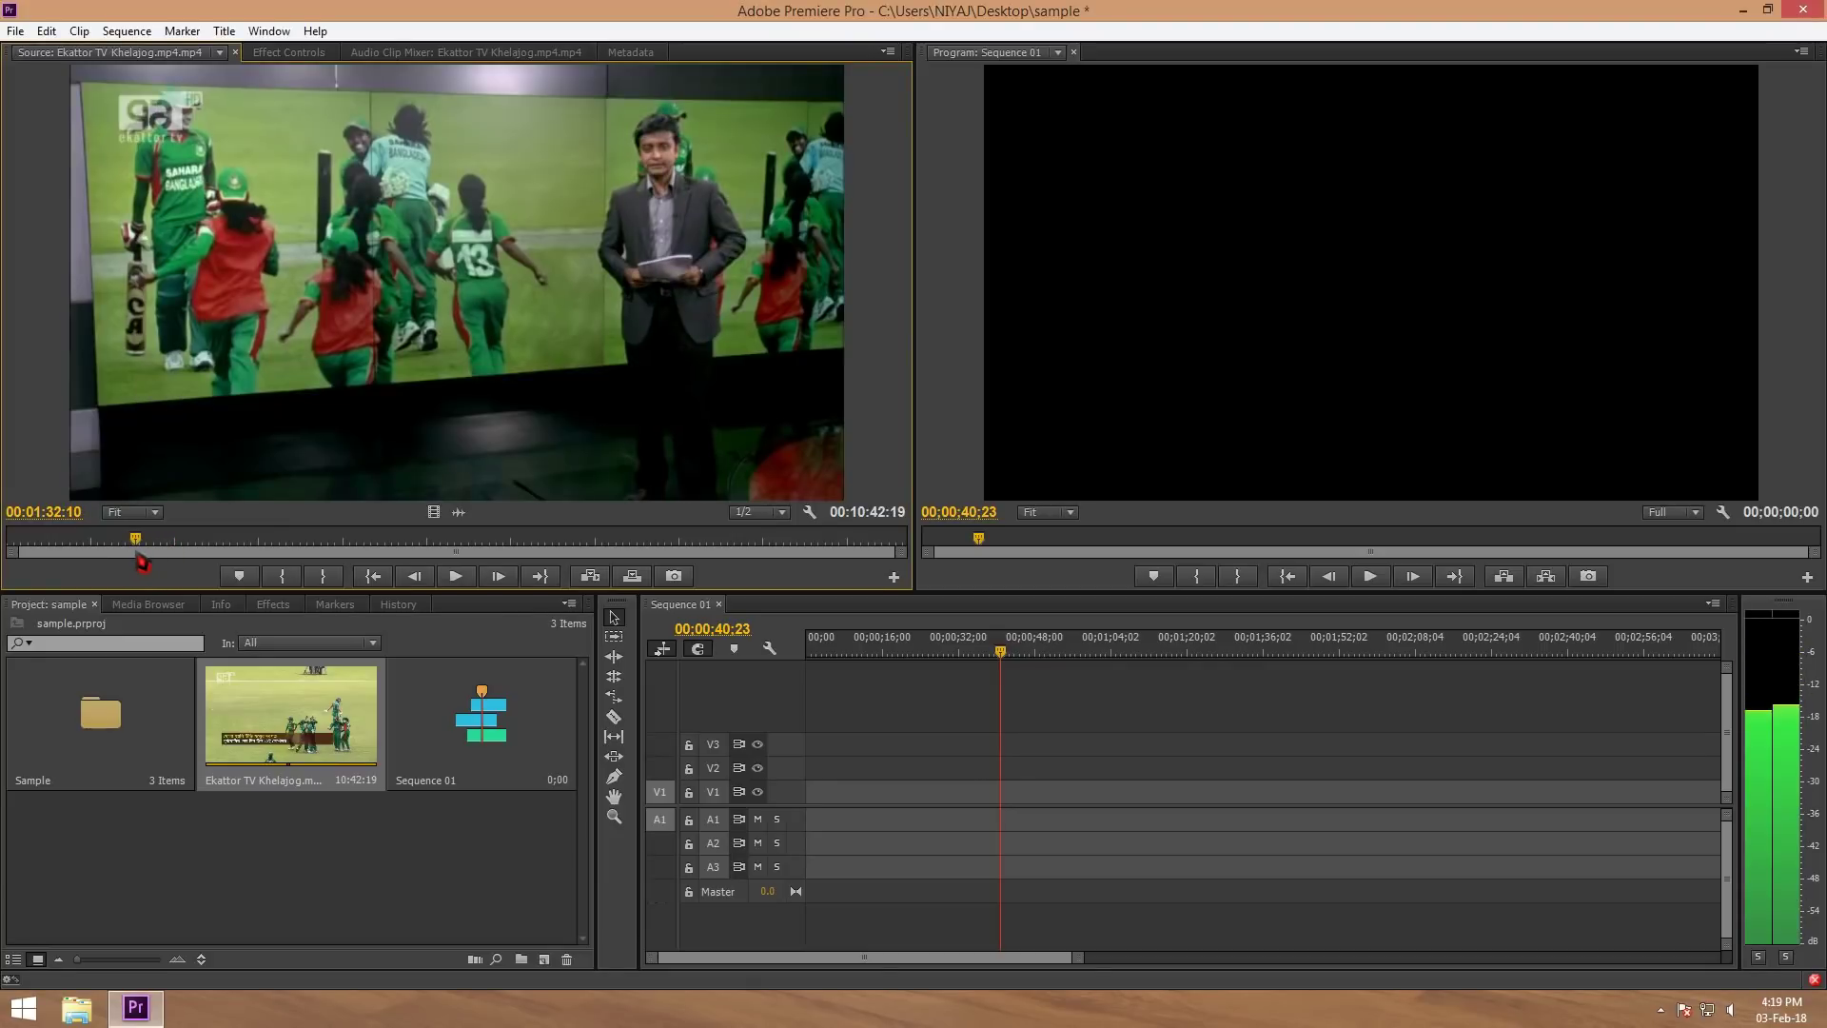
pyautogui.click(287, 579)
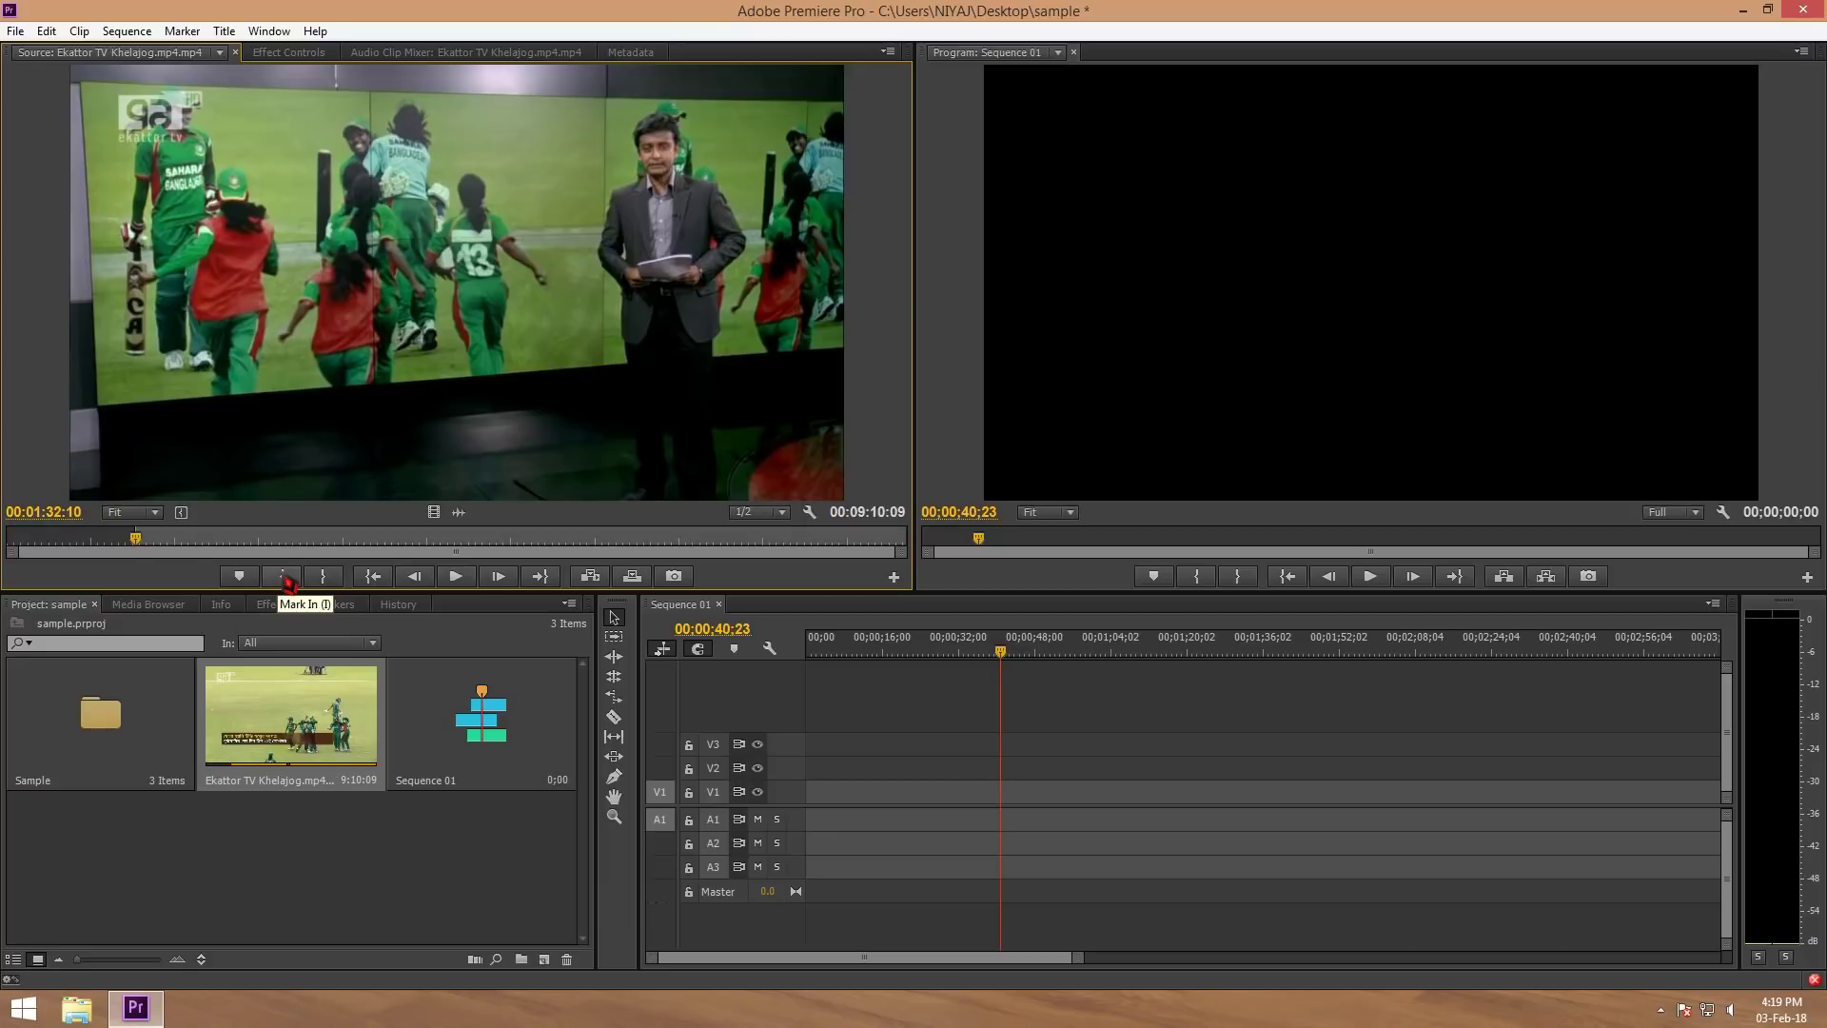
pyautogui.click(155, 550)
pyautogui.moveTo(155, 550); pyautogui.dragTo(430, 560)
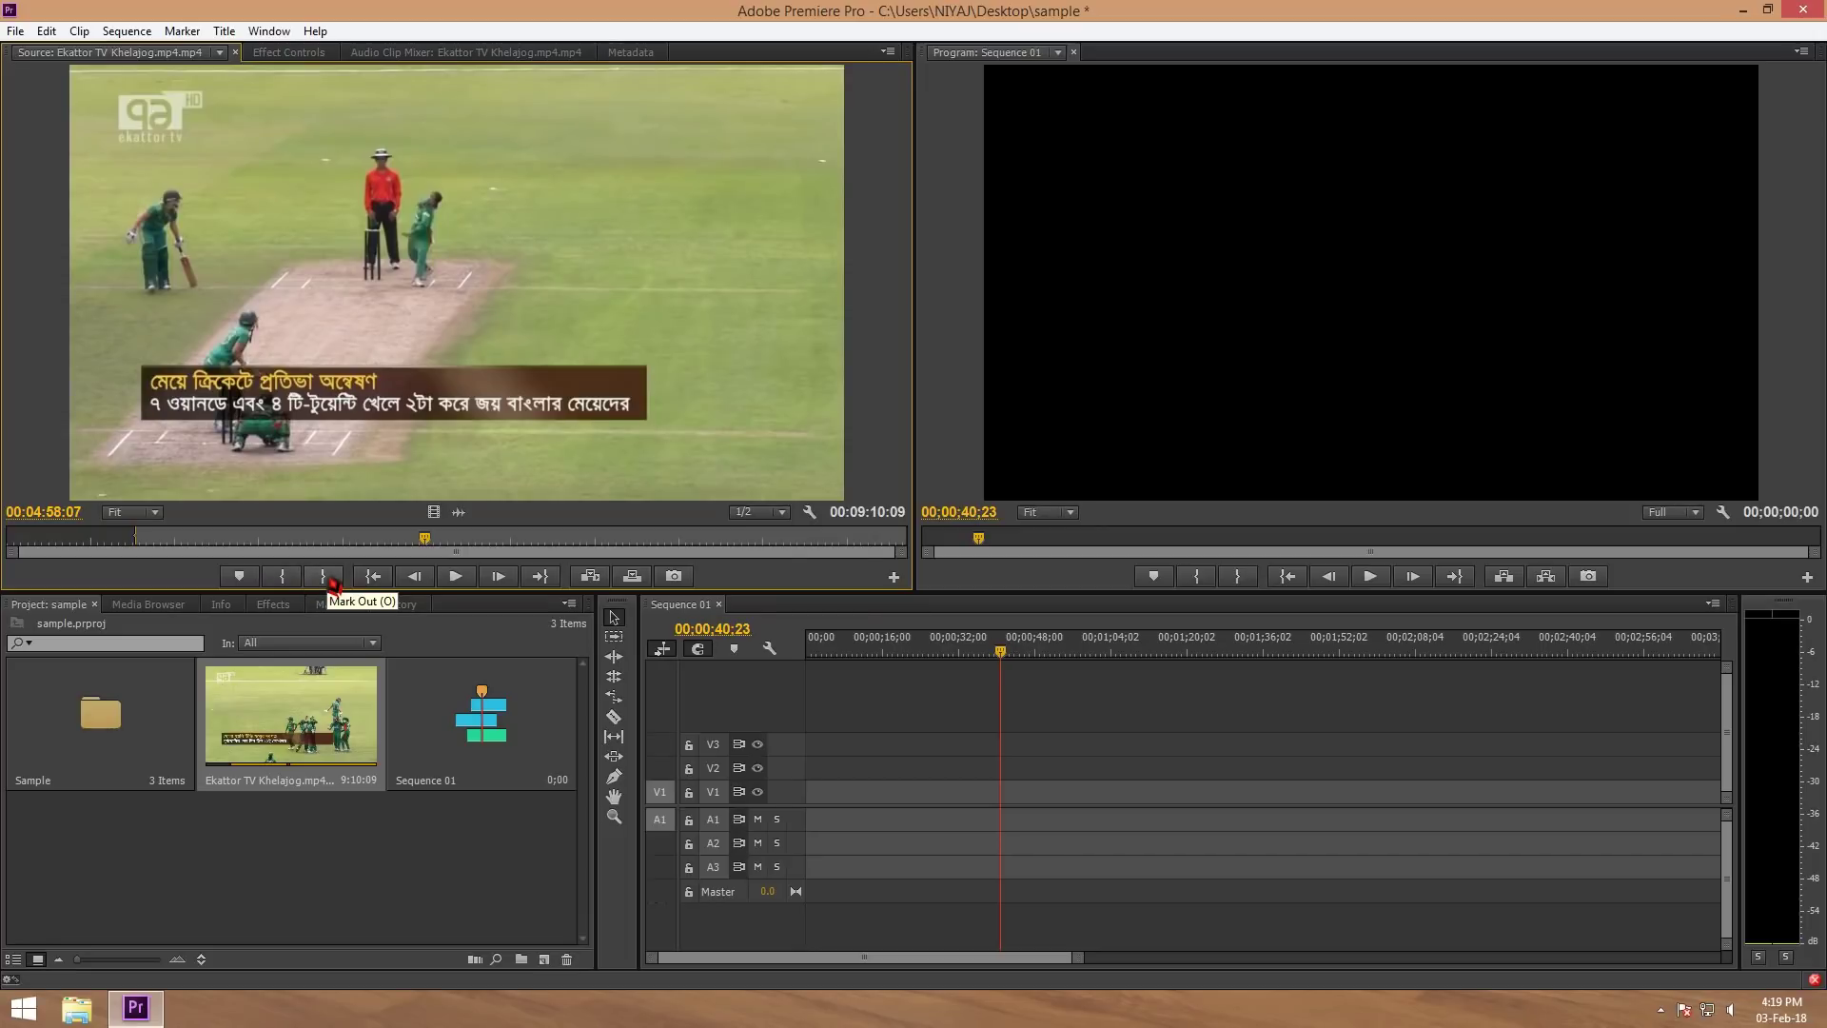
pyautogui.click(328, 576)
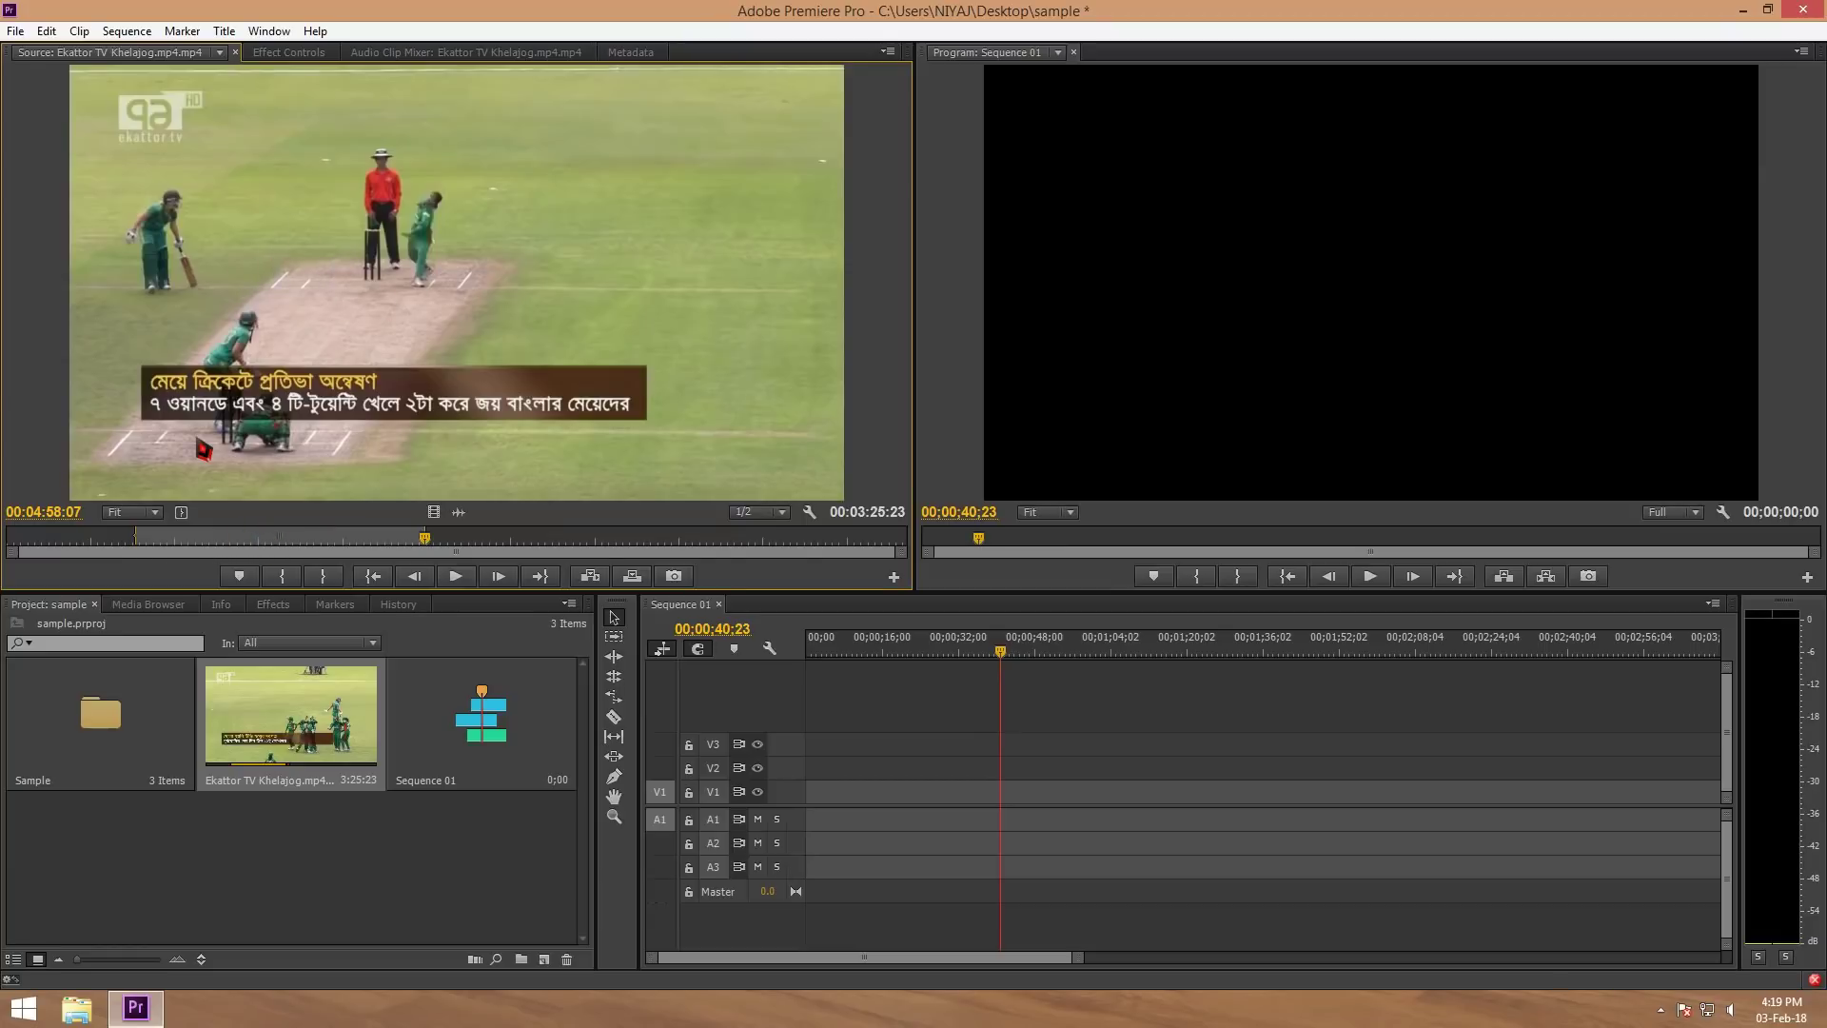
# - Drop the trimmed Ekattor TV section onto V1 and A1, keeping the existing sequence settings
pyautogui.moveTo(427, 300); pyautogui.dragTo(838, 802)
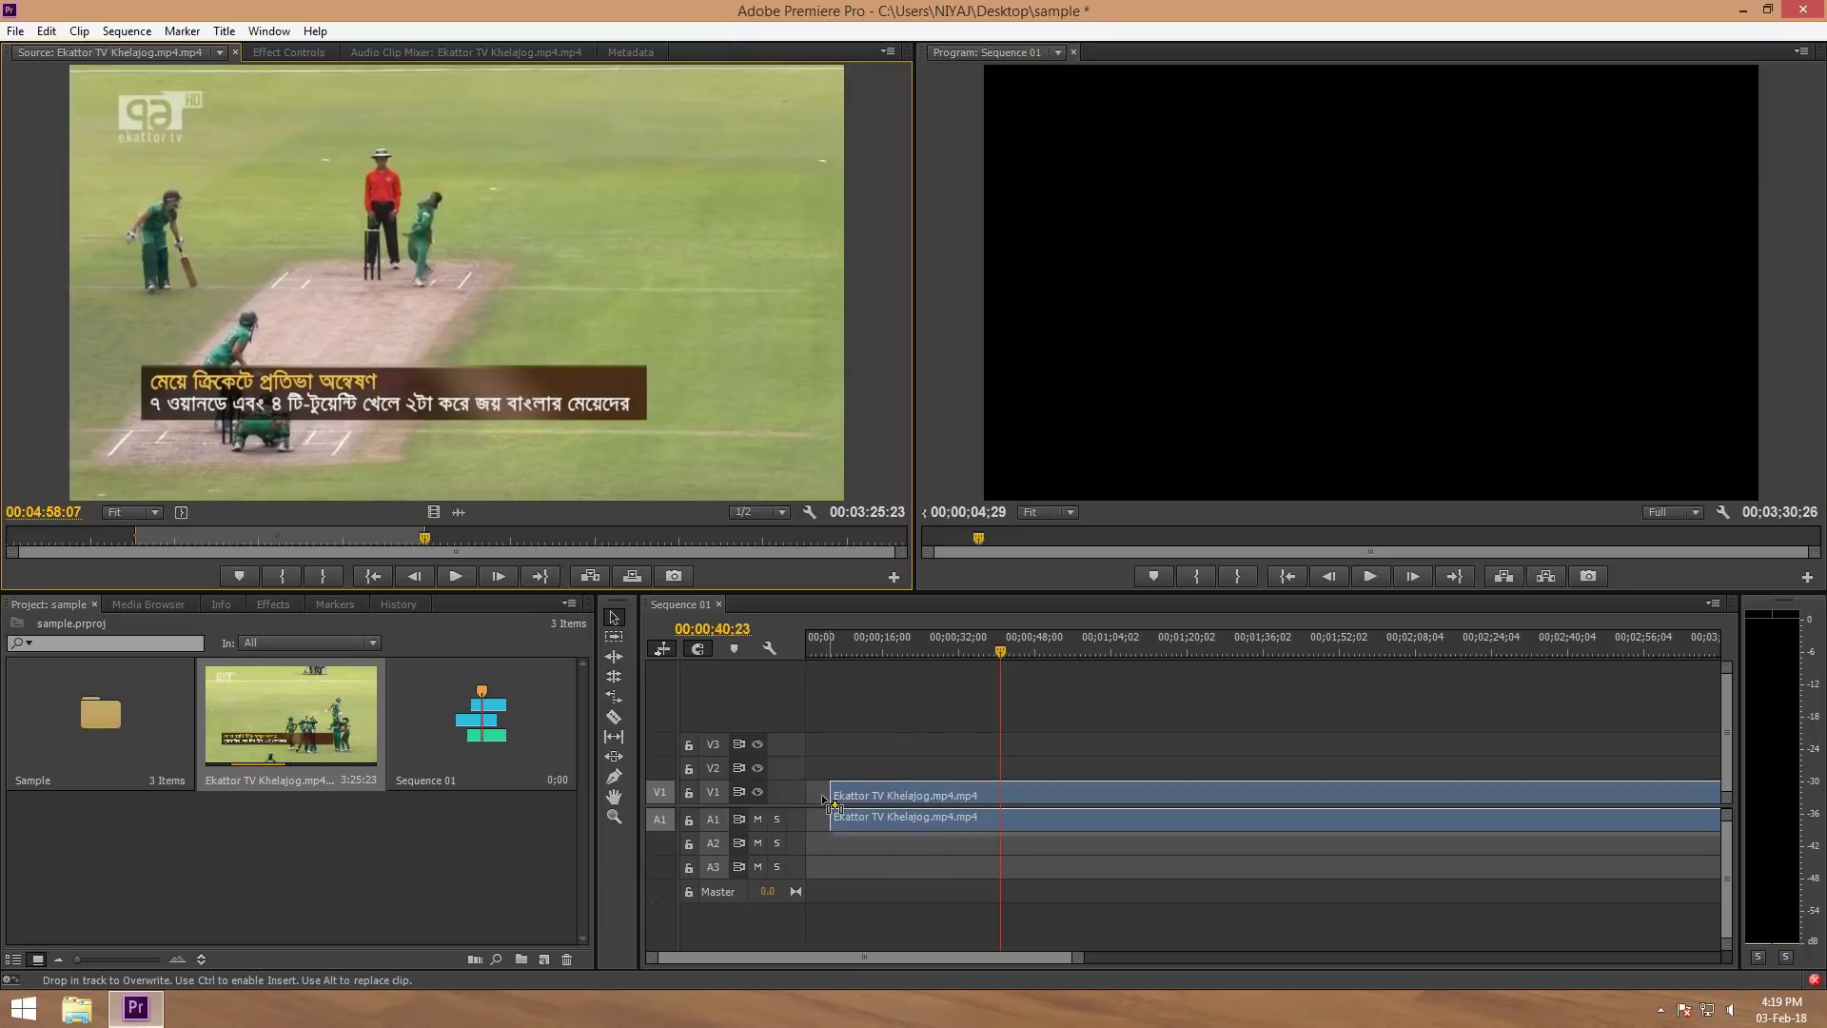
pyautogui.moveTo(837, 802); pyautogui.dragTo(815, 809)
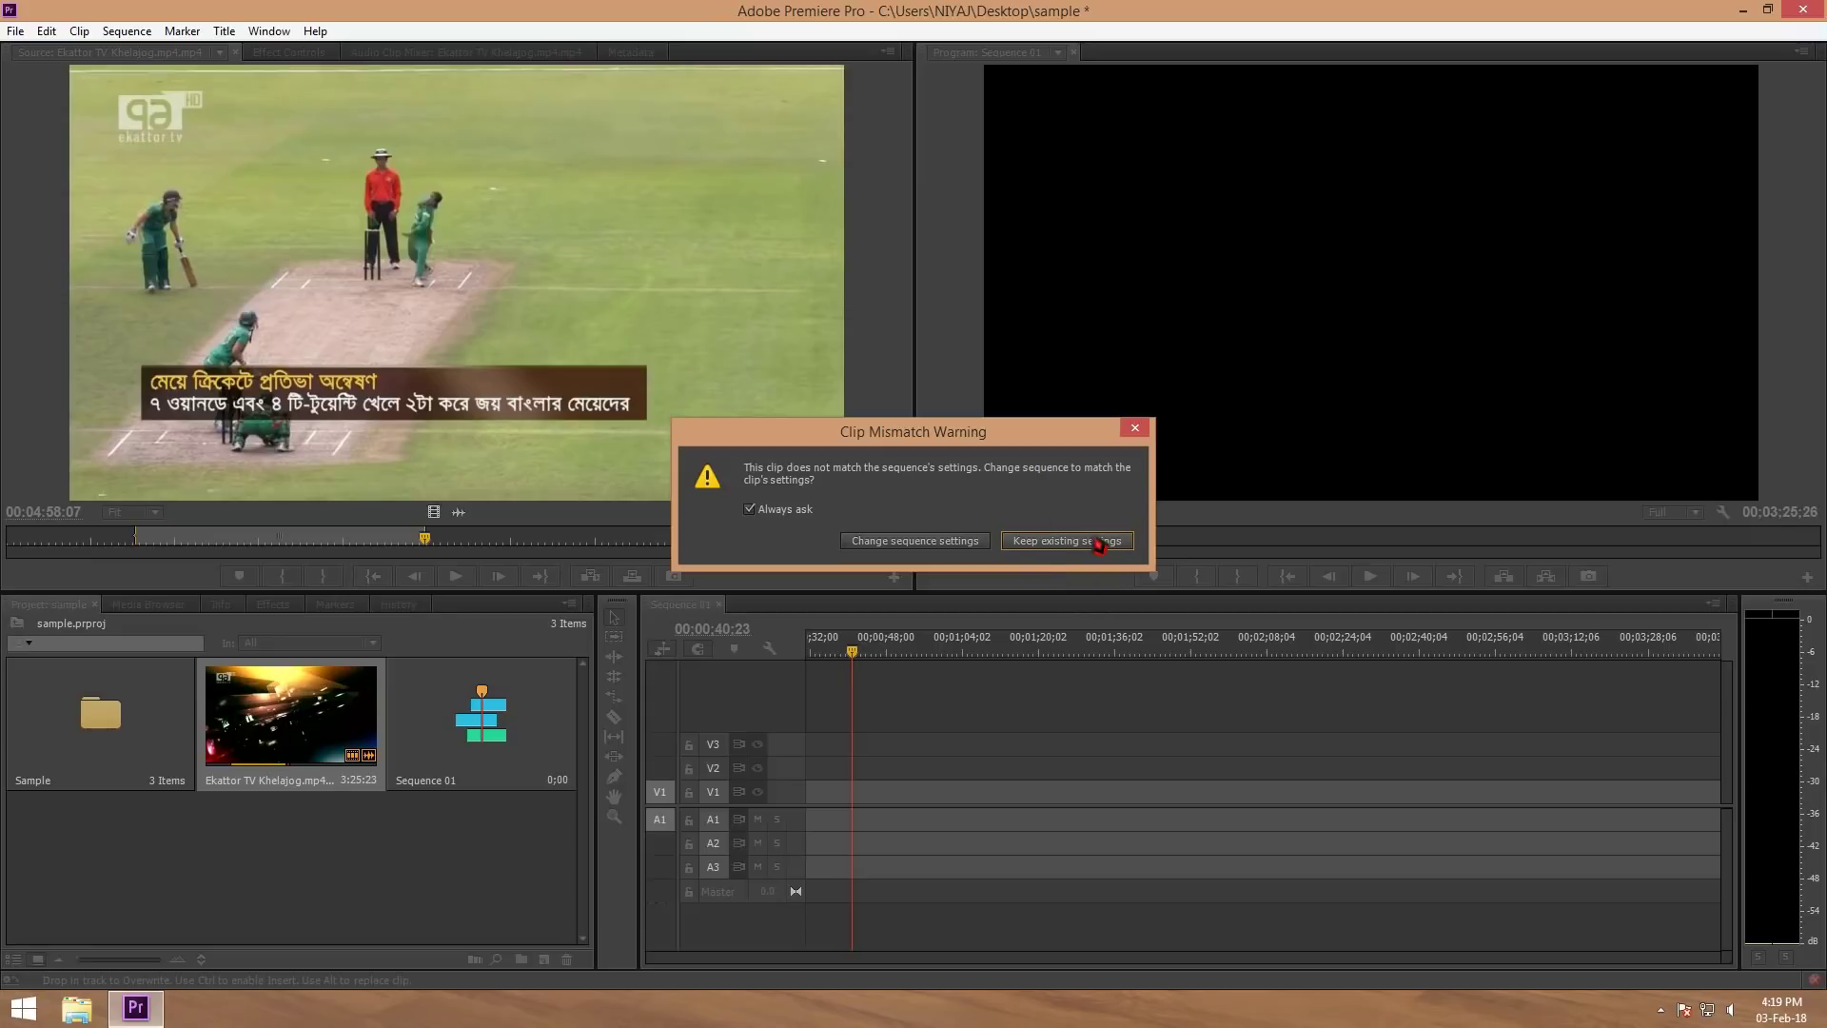
pyautogui.click(1101, 539)
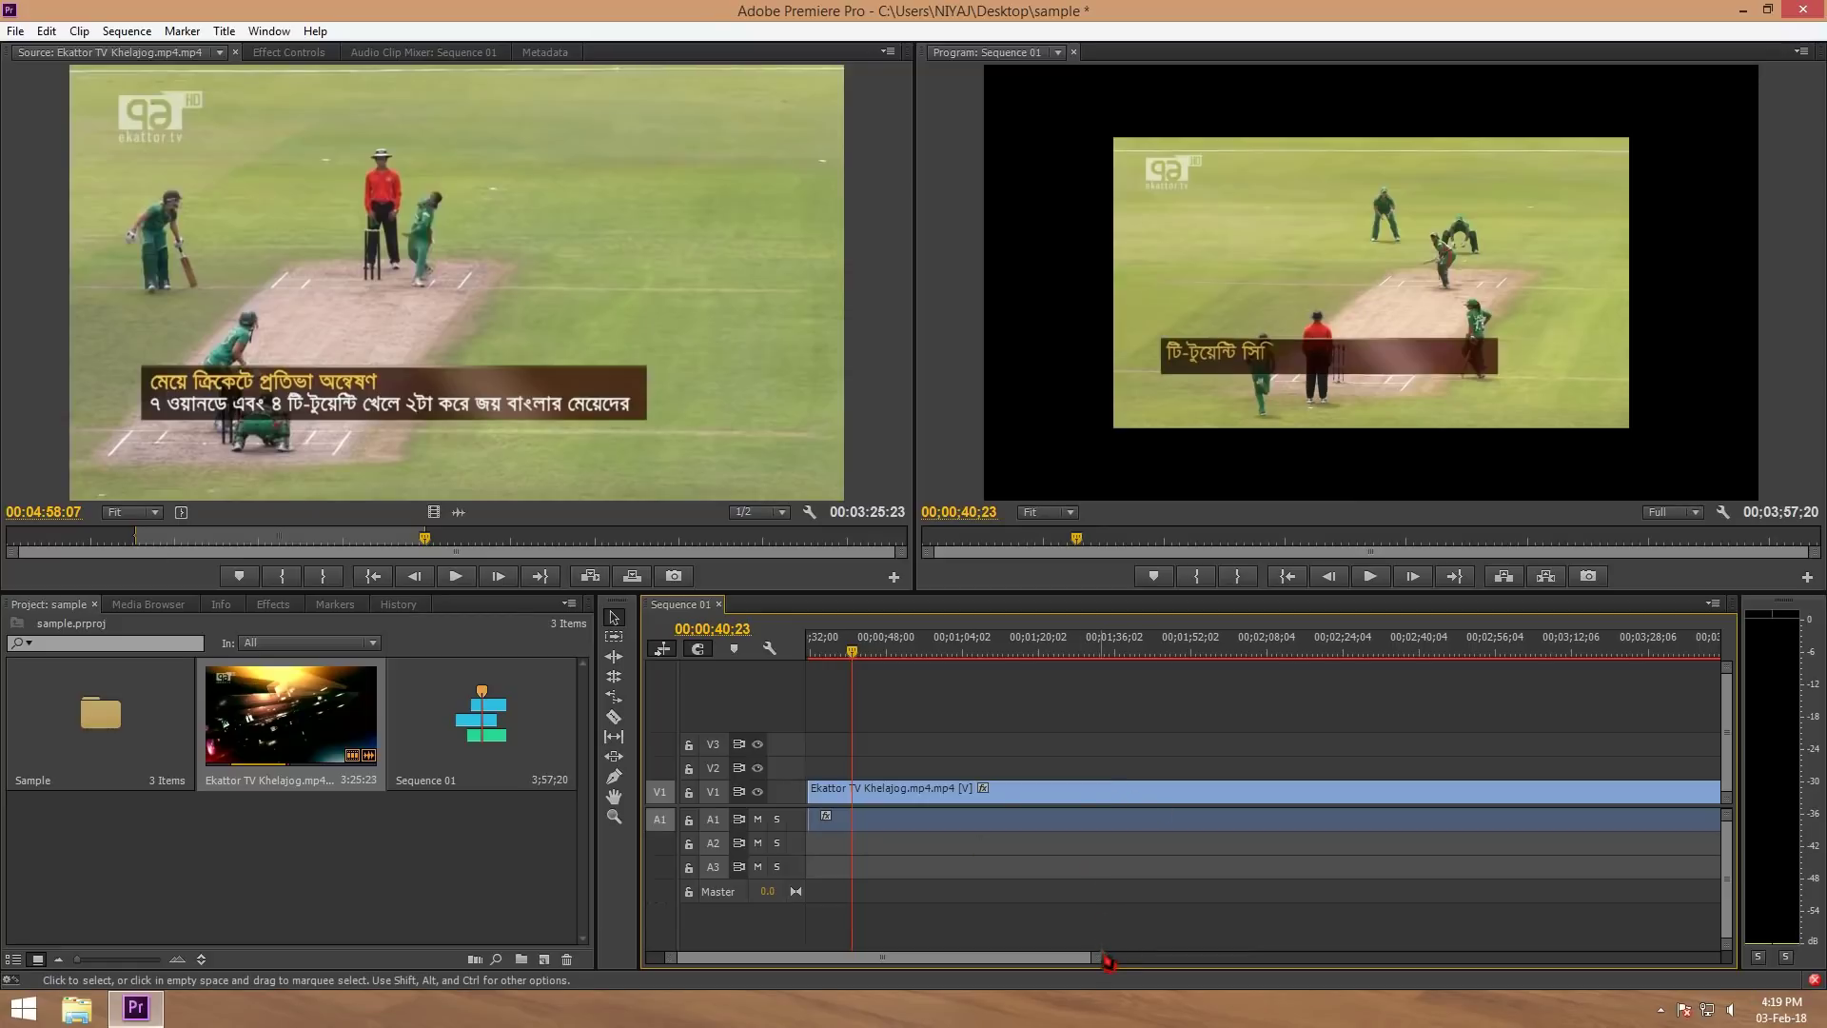
pyautogui.moveTo(1096, 956); pyautogui.dragTo(1021, 961)
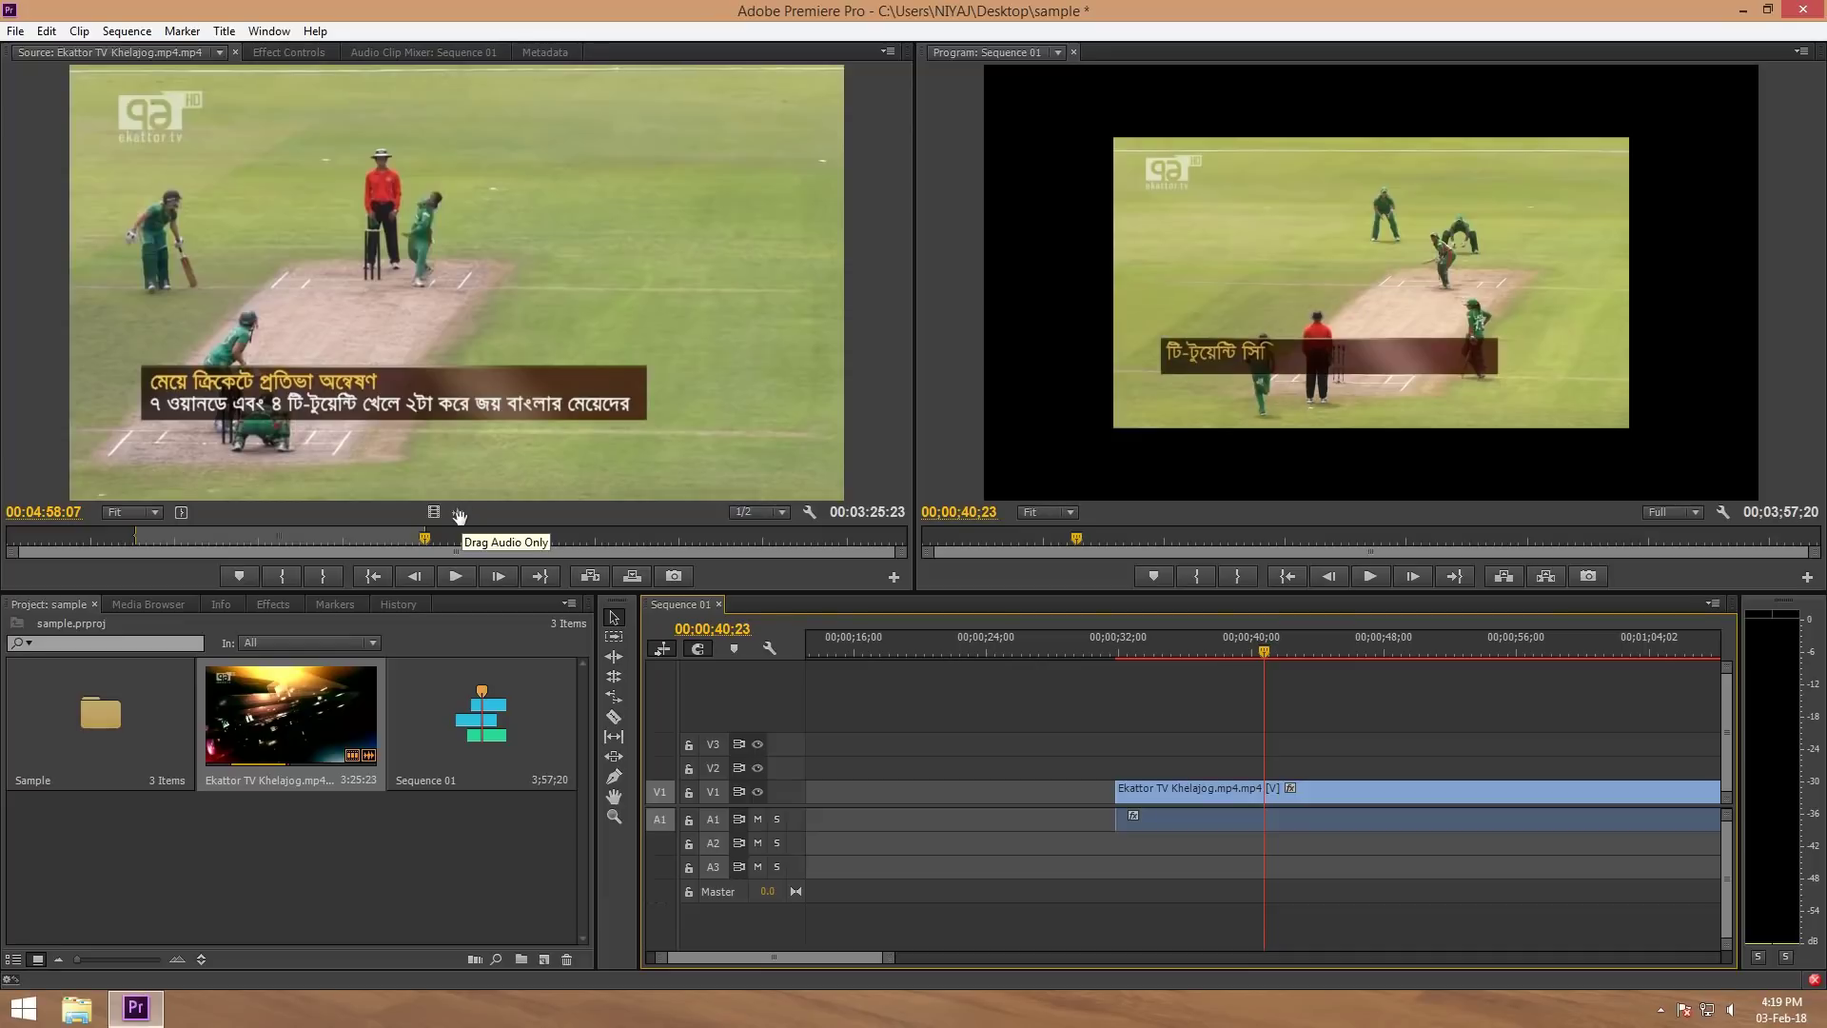
# - Try and cancel audio-only and video-only placements, then slide the V1/A1 clip to the sequence start
pyautogui.moveTo(459, 514); pyautogui.dragTo(930, 840)
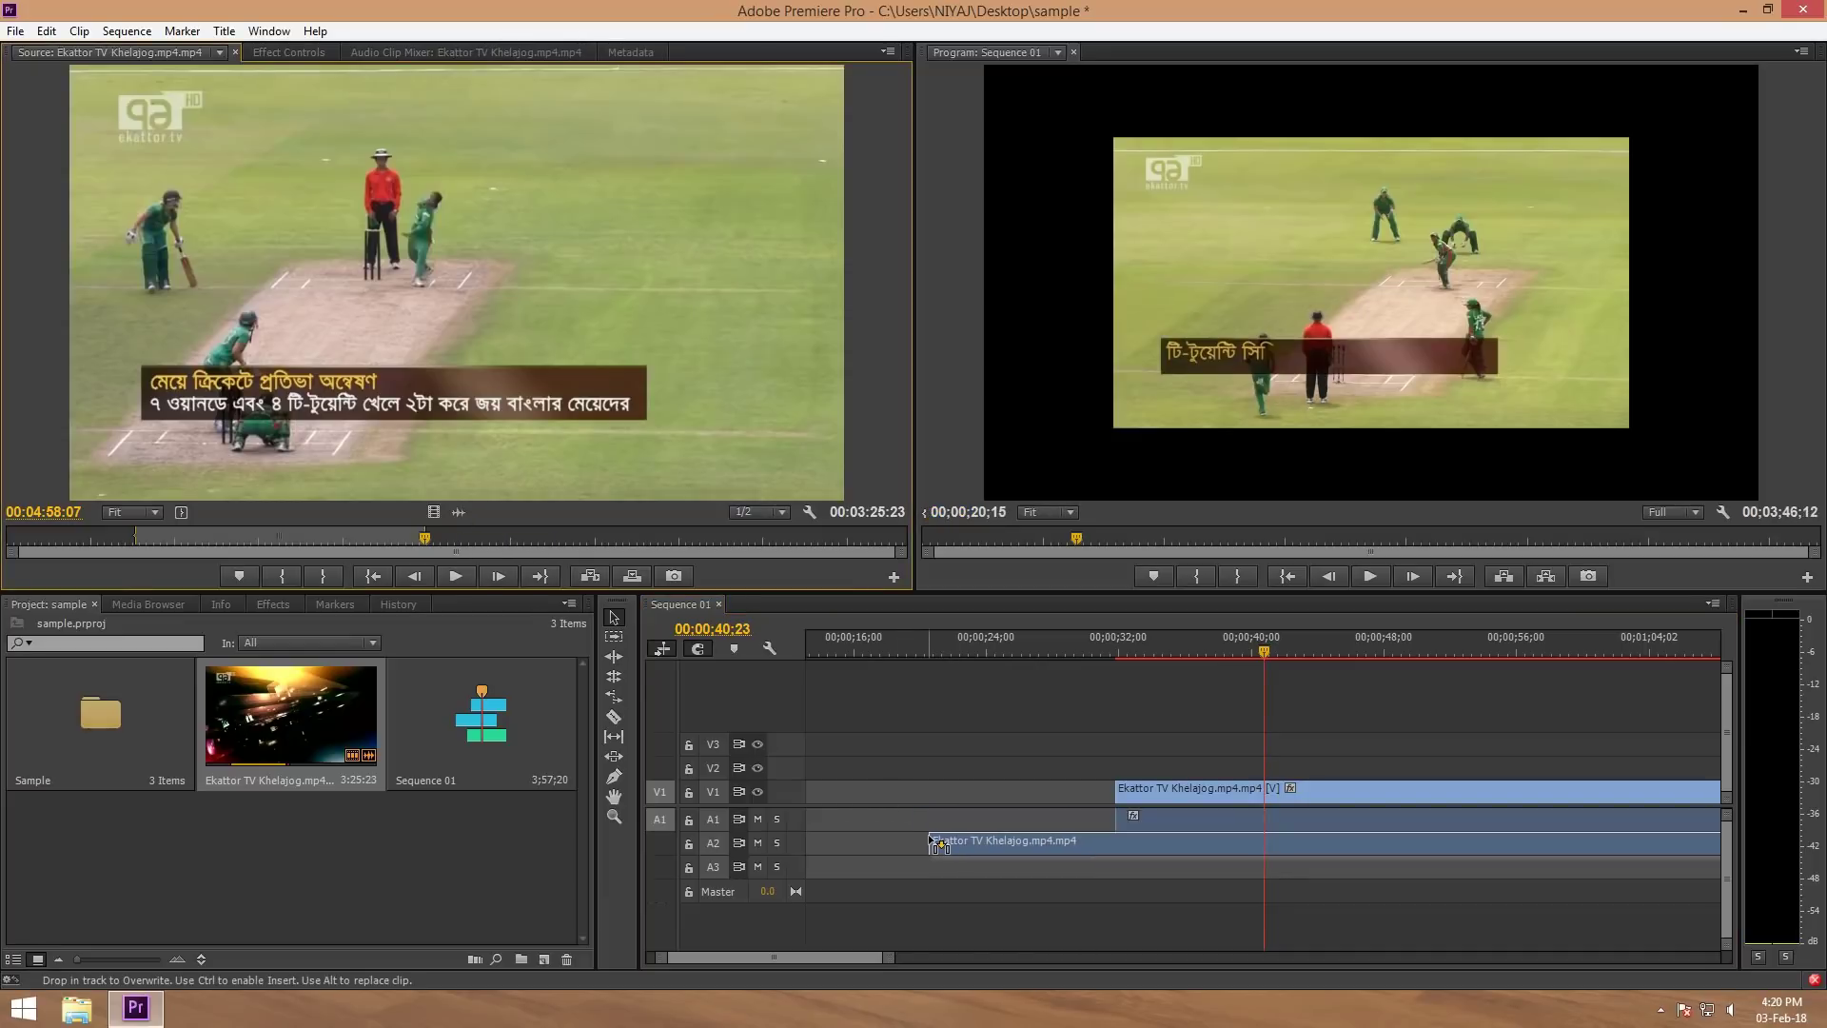
pyautogui.moveTo(931, 840); pyautogui.dragTo(620, 496)
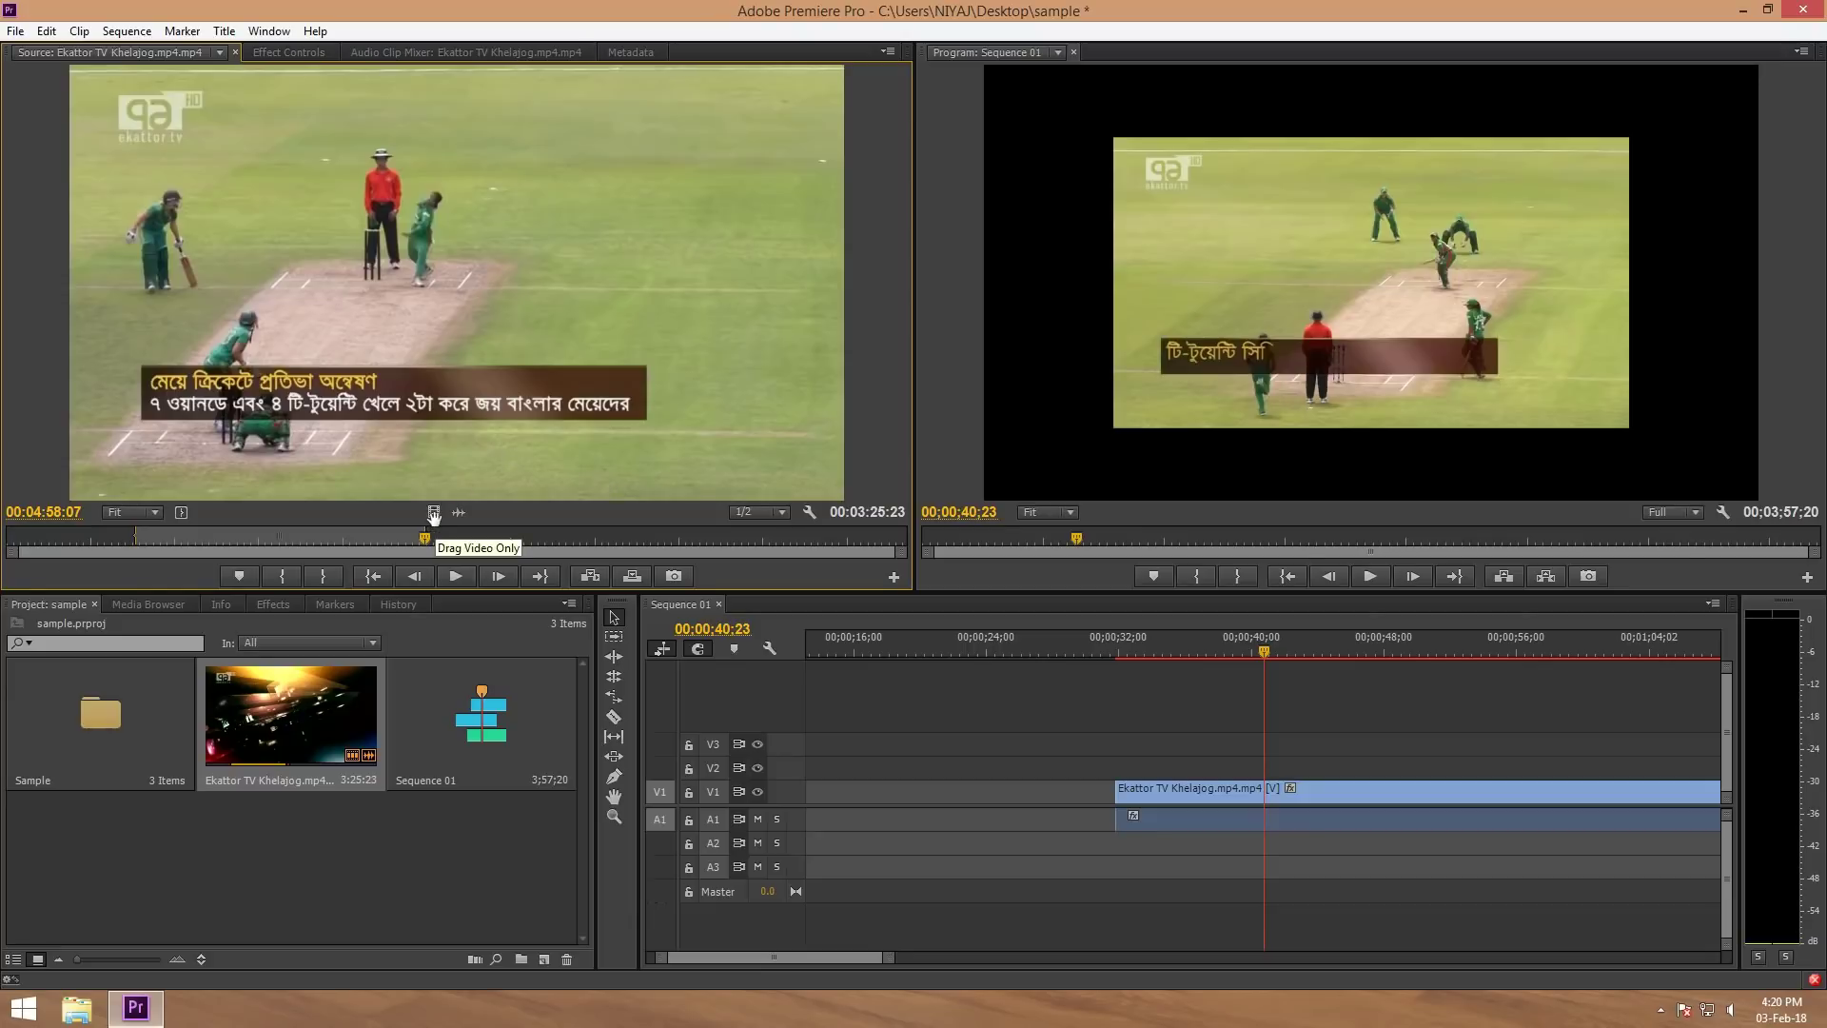
pyautogui.moveTo(434, 514); pyautogui.dragTo(894, 769)
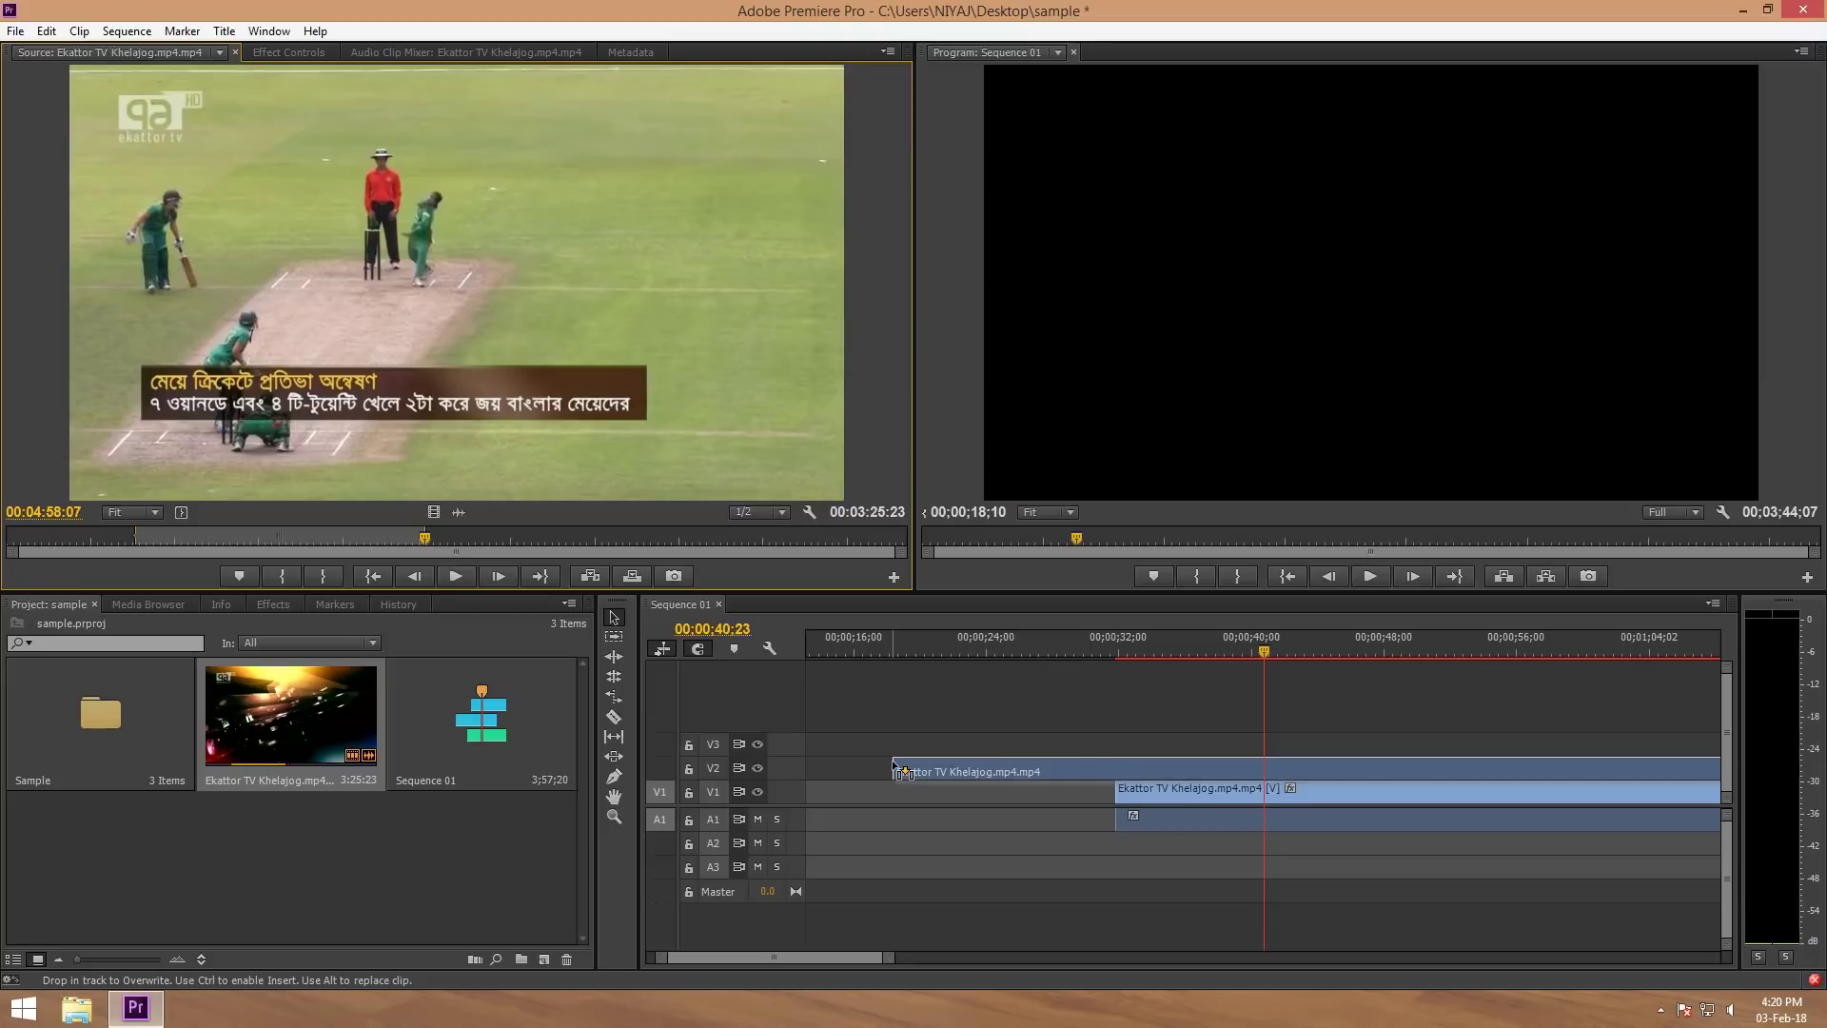
pyautogui.moveTo(894, 769); pyautogui.dragTo(693, 424)
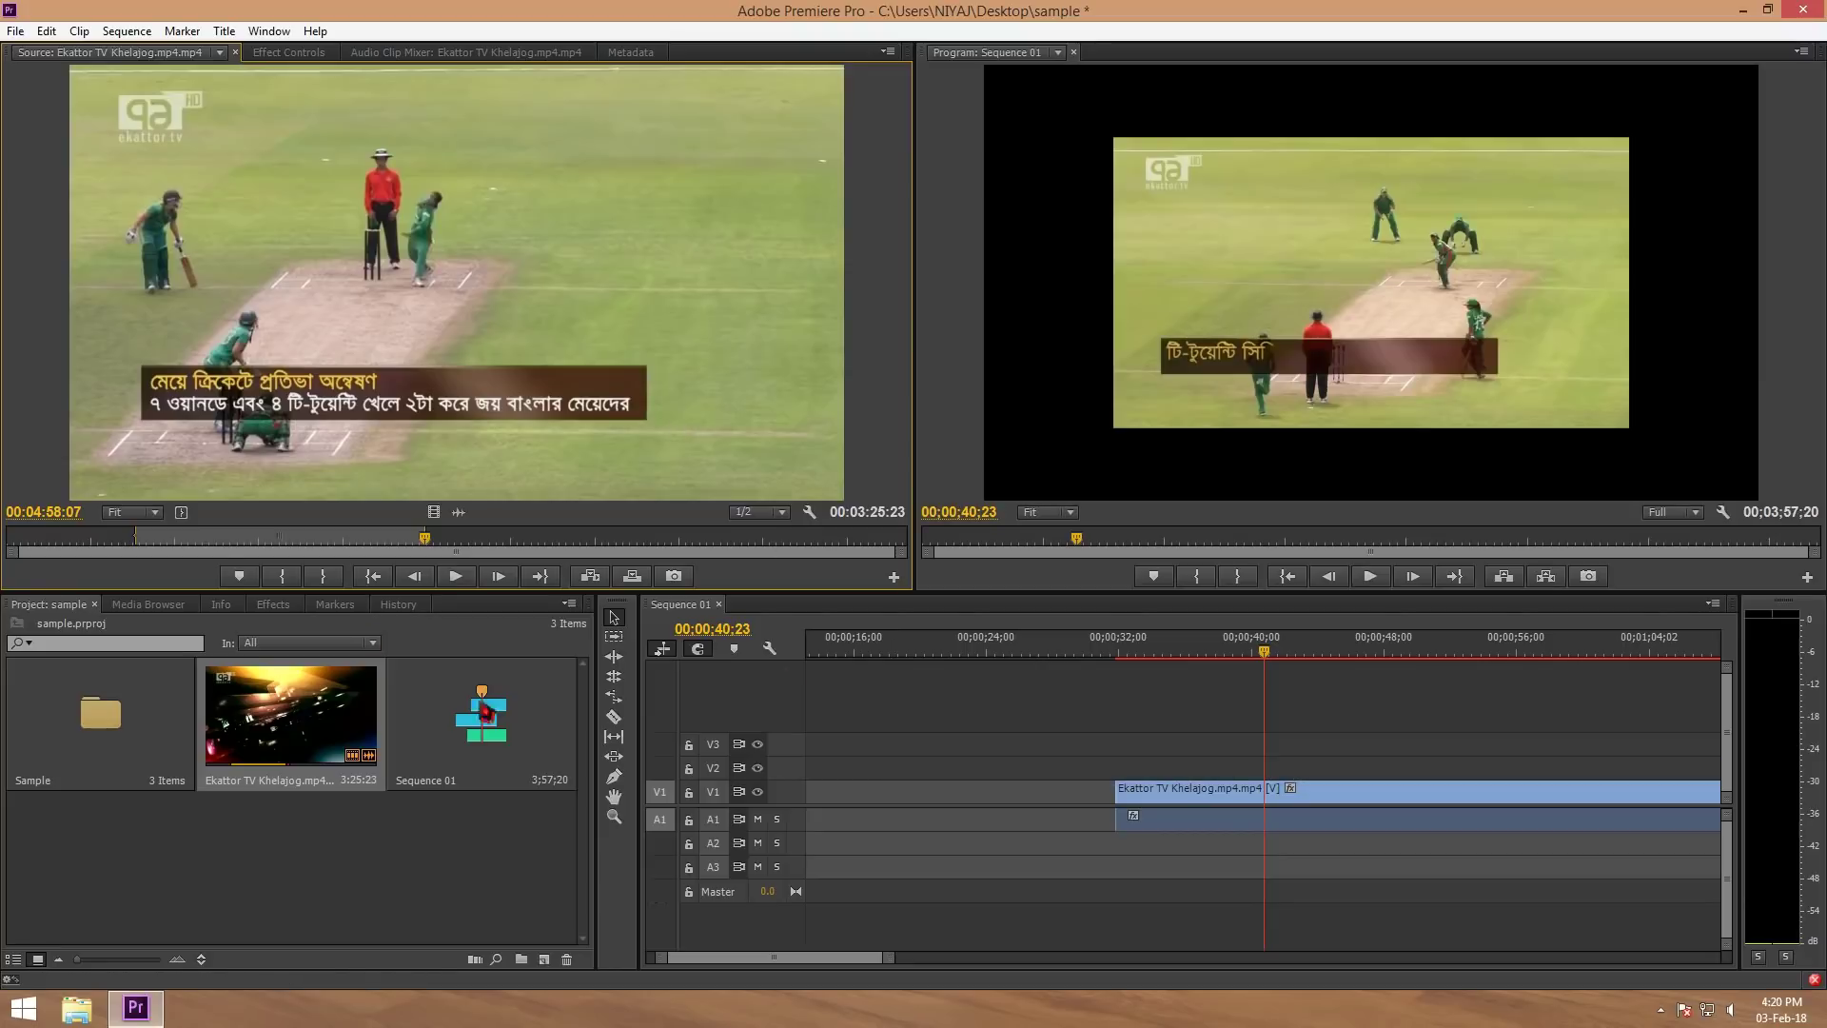
pyautogui.moveTo(1347, 798)
pyautogui.mouseDown()
pyautogui.moveTo(1069, 780)
pyautogui.moveTo(1020, 815)
pyautogui.mouseUp()
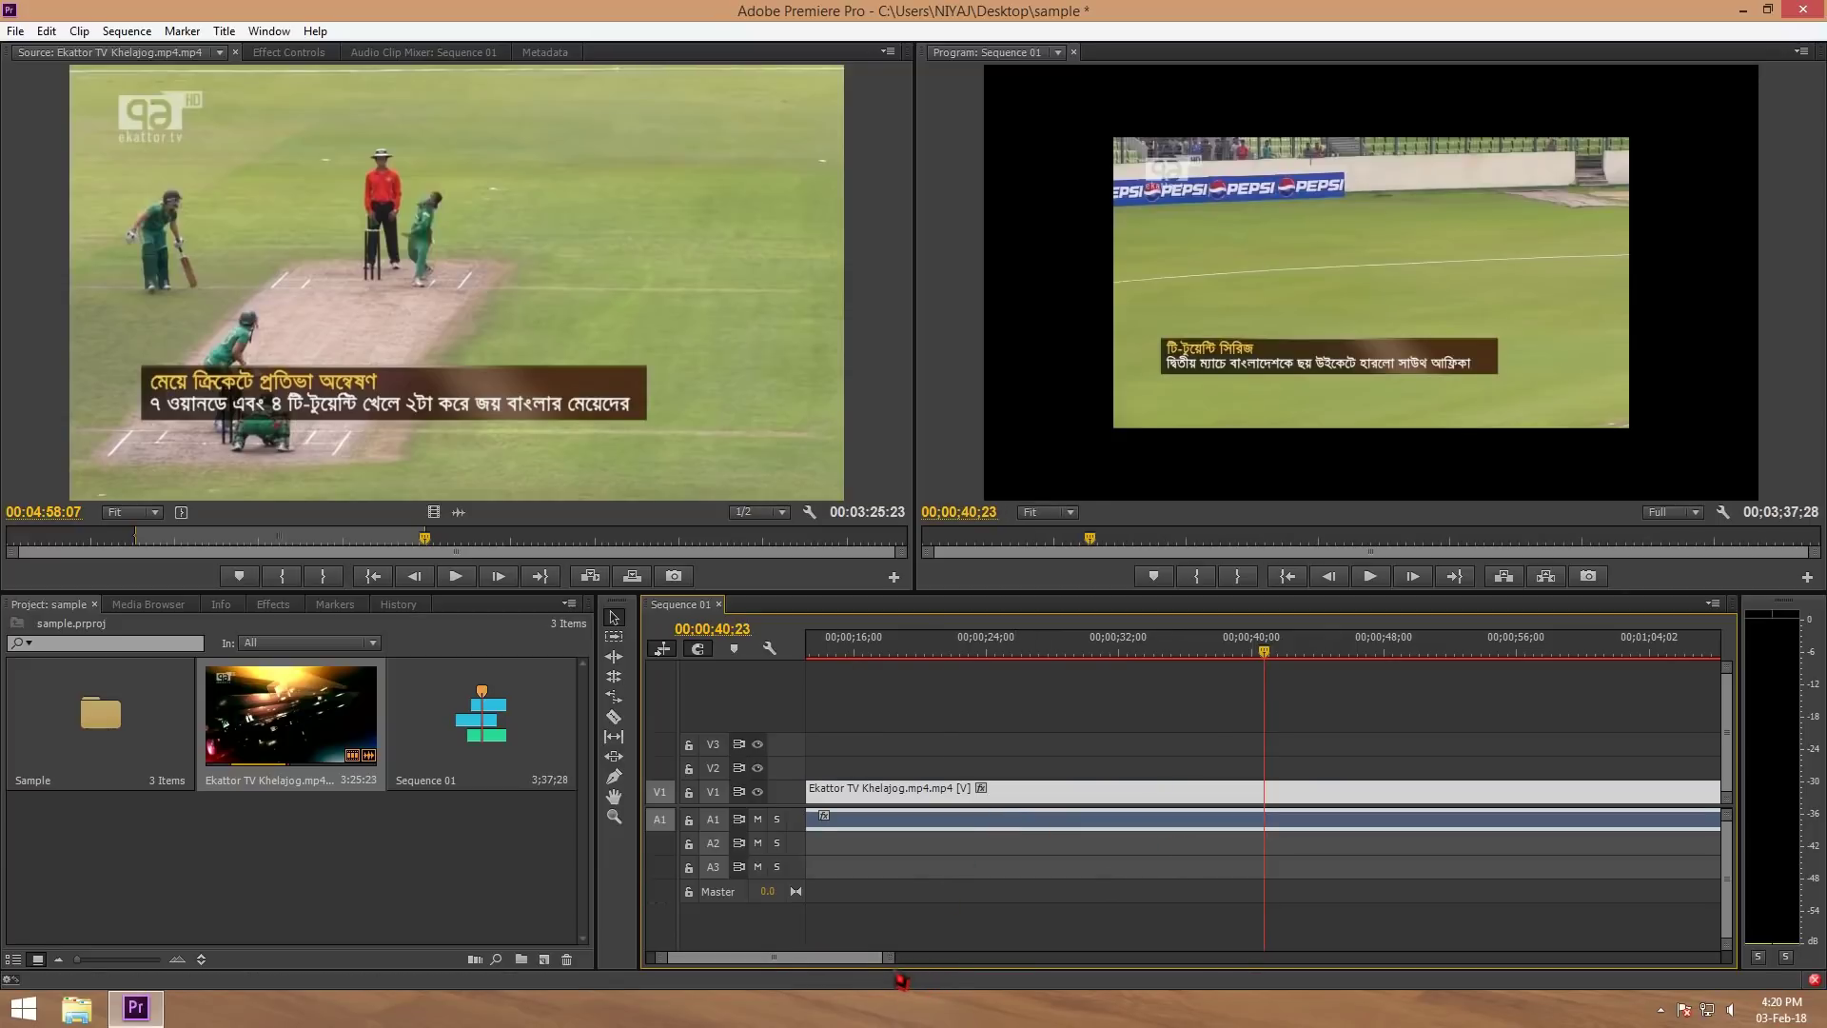
# - Scale the Ekattor TV video up in the Program monitor to nearly fill the frame
pyautogui.moveTo(890, 959); pyautogui.dragTo(1366, 944)
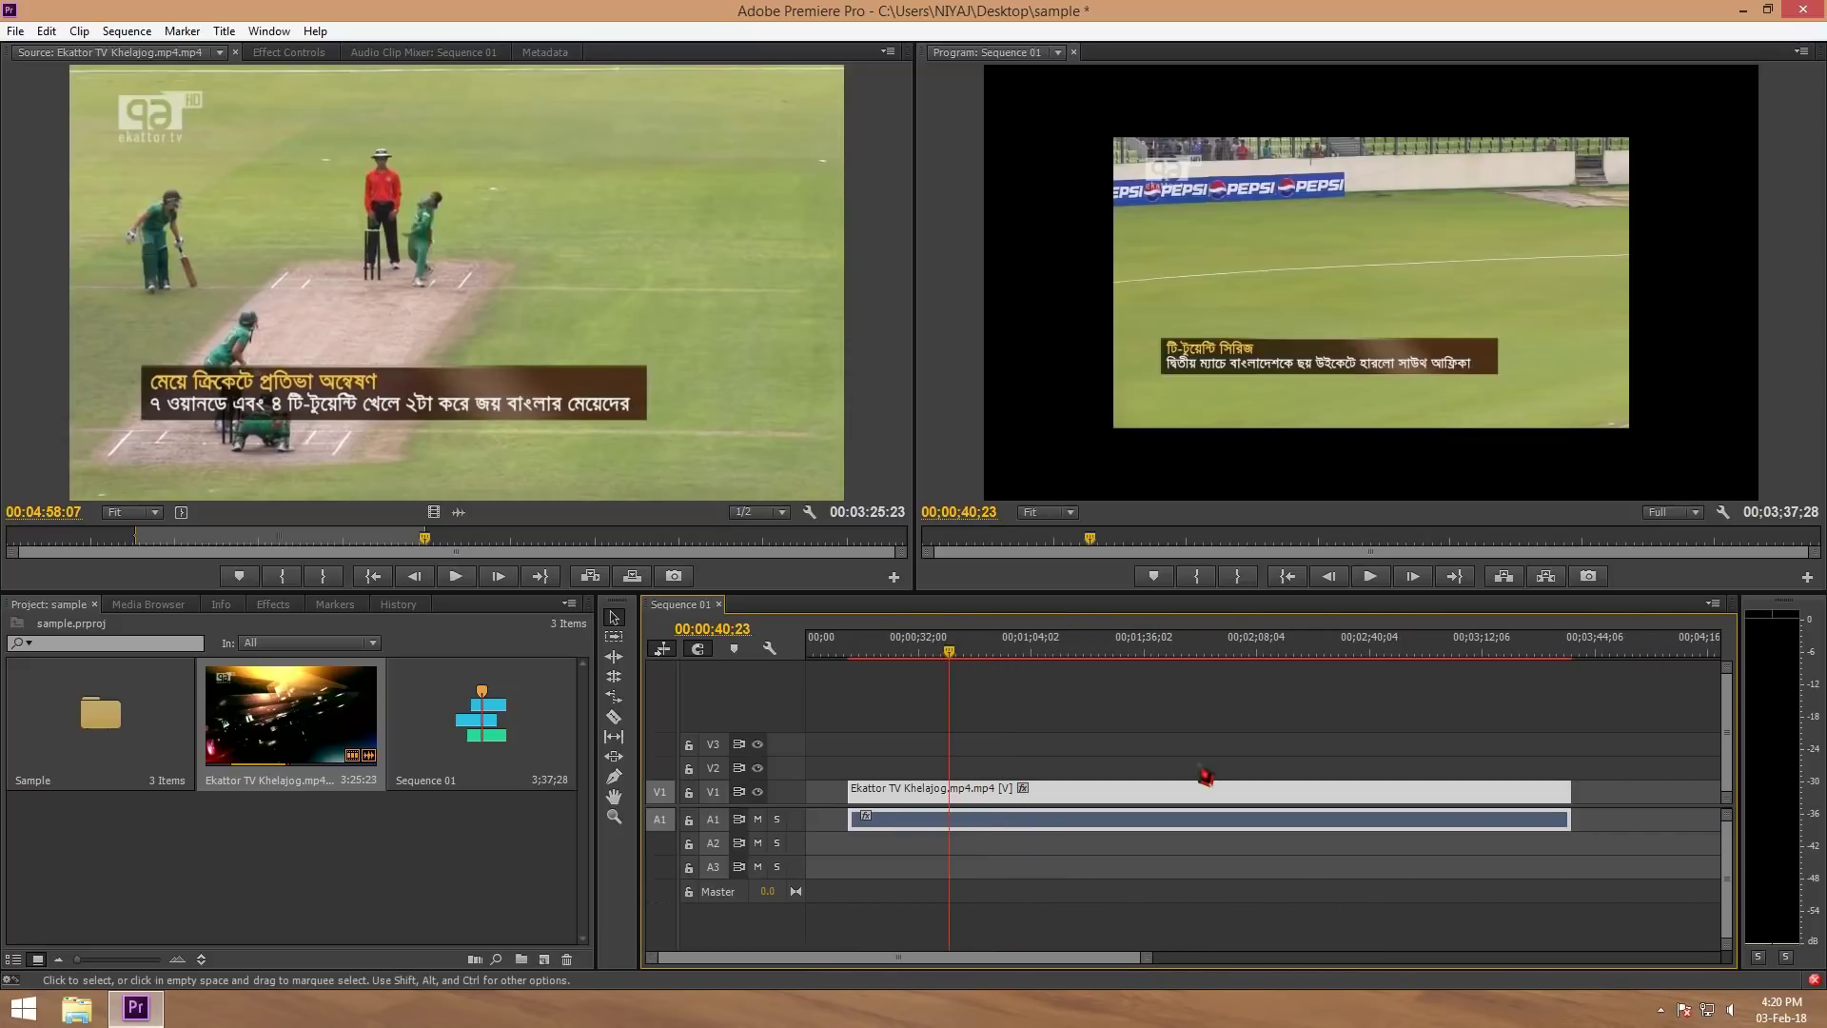
pyautogui.moveTo(1216, 802); pyautogui.dragTo(1180, 415)
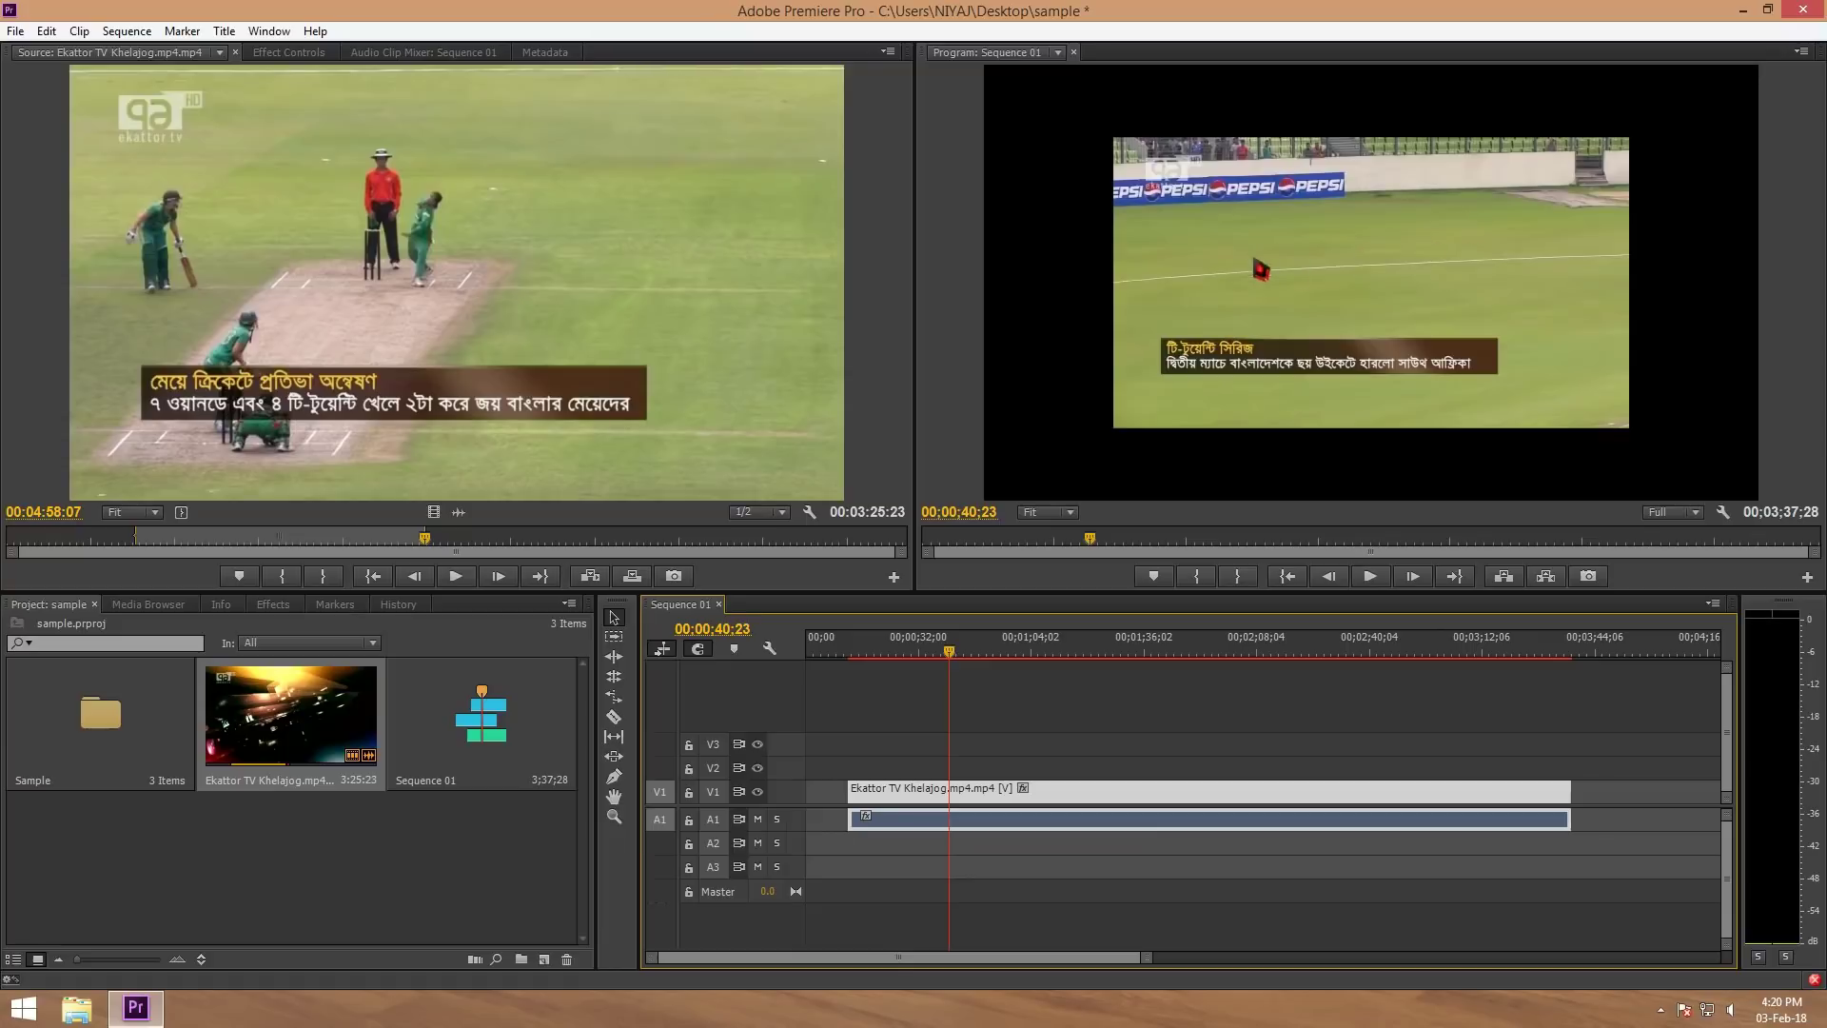
pyautogui.click(1352, 260)
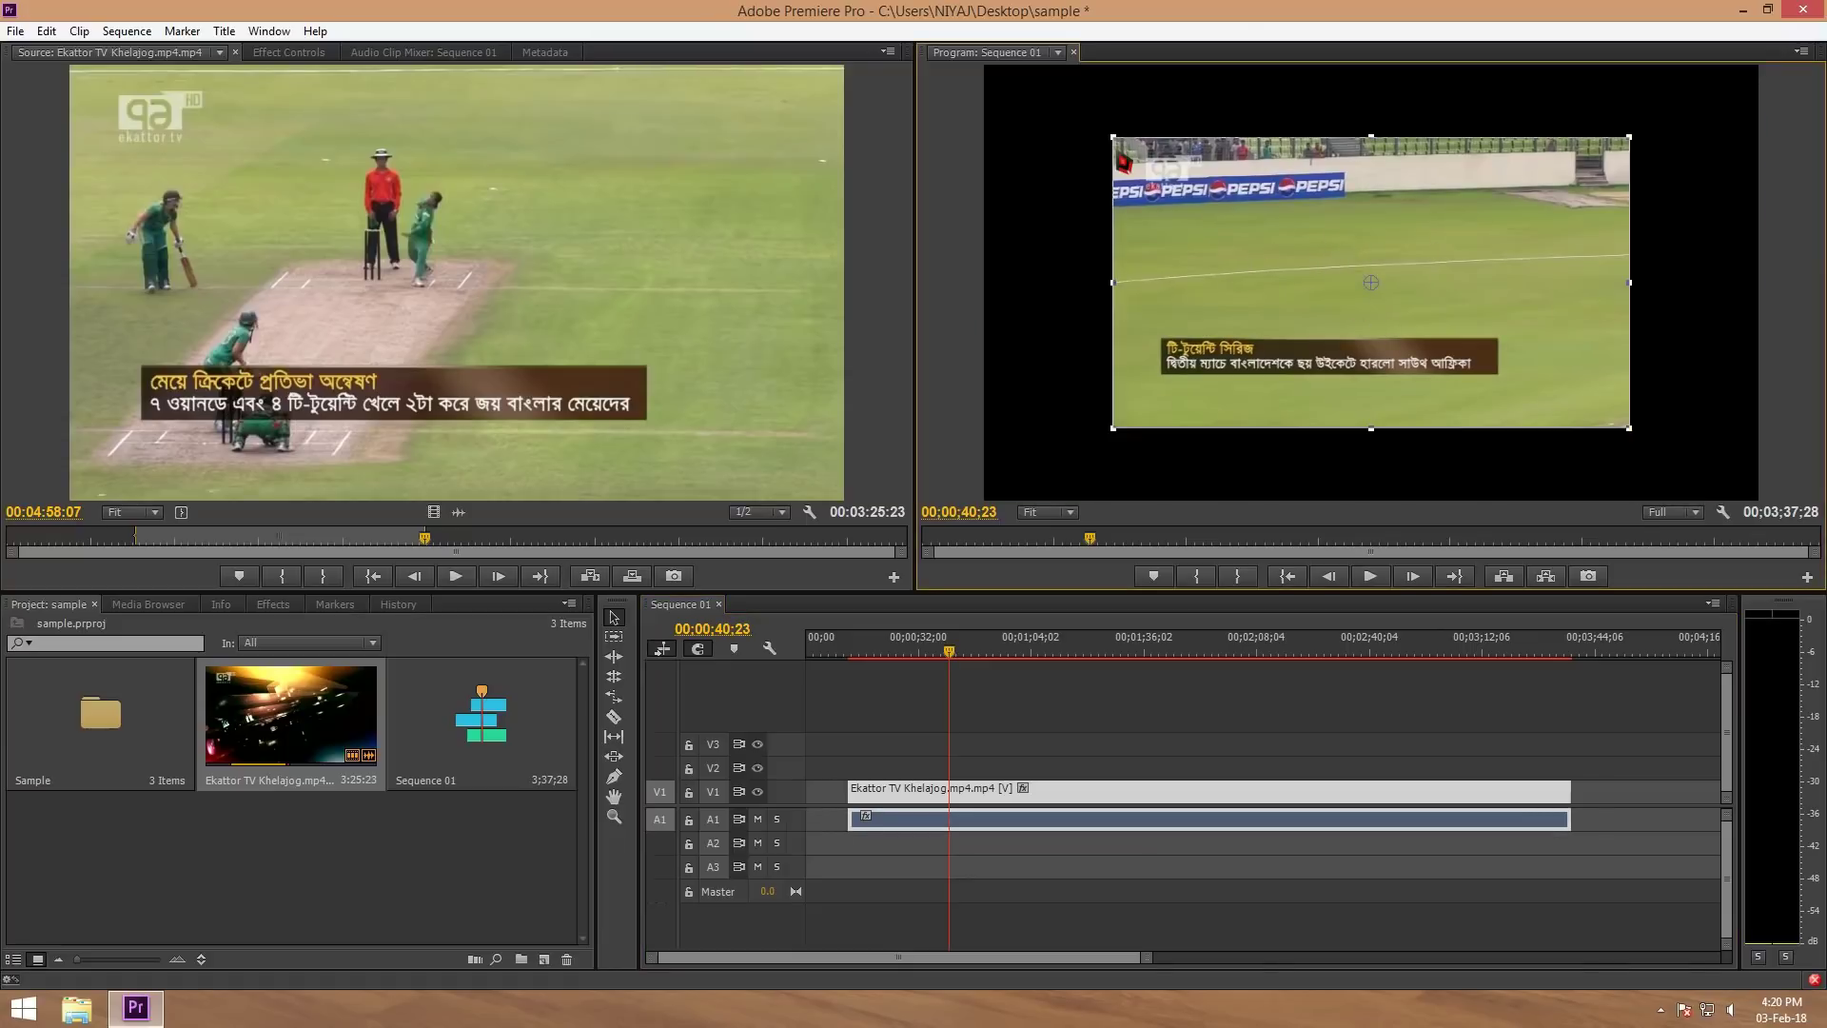
pyautogui.moveTo(1116, 141); pyautogui.dragTo(981, 68)
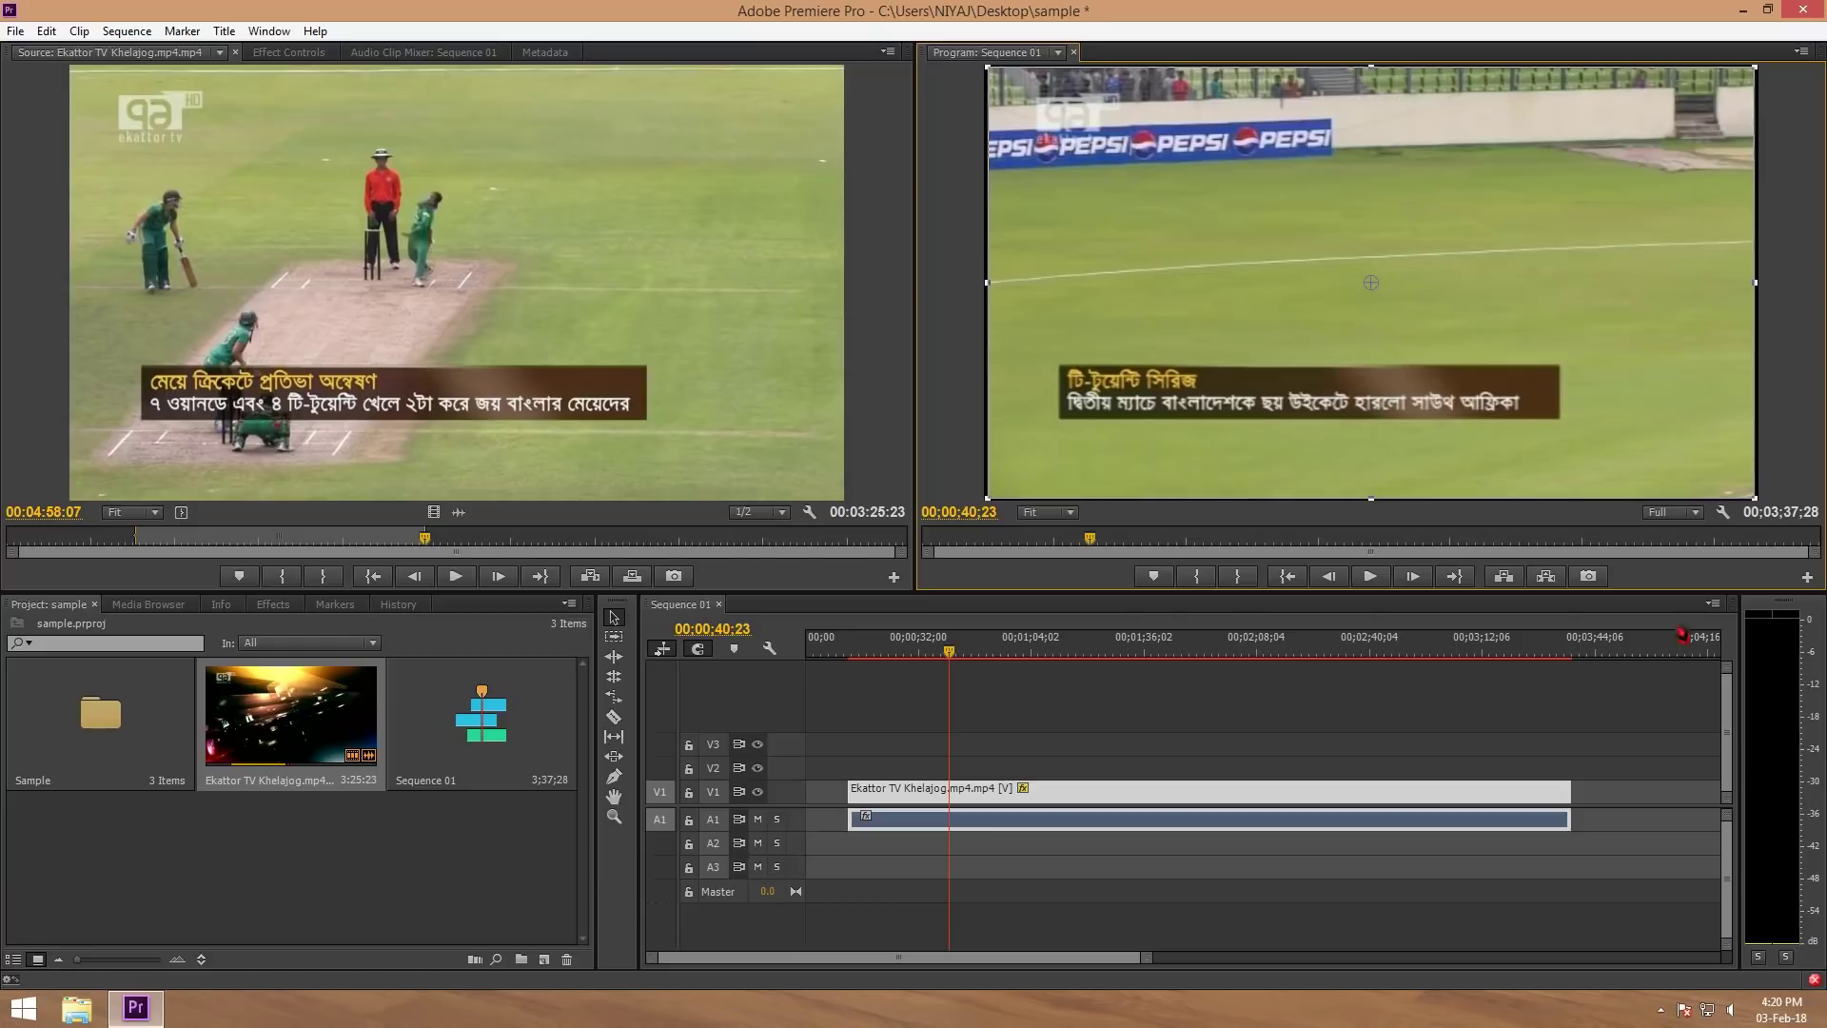
pyautogui.moveTo(986, 68); pyautogui.dragTo(982, 67)
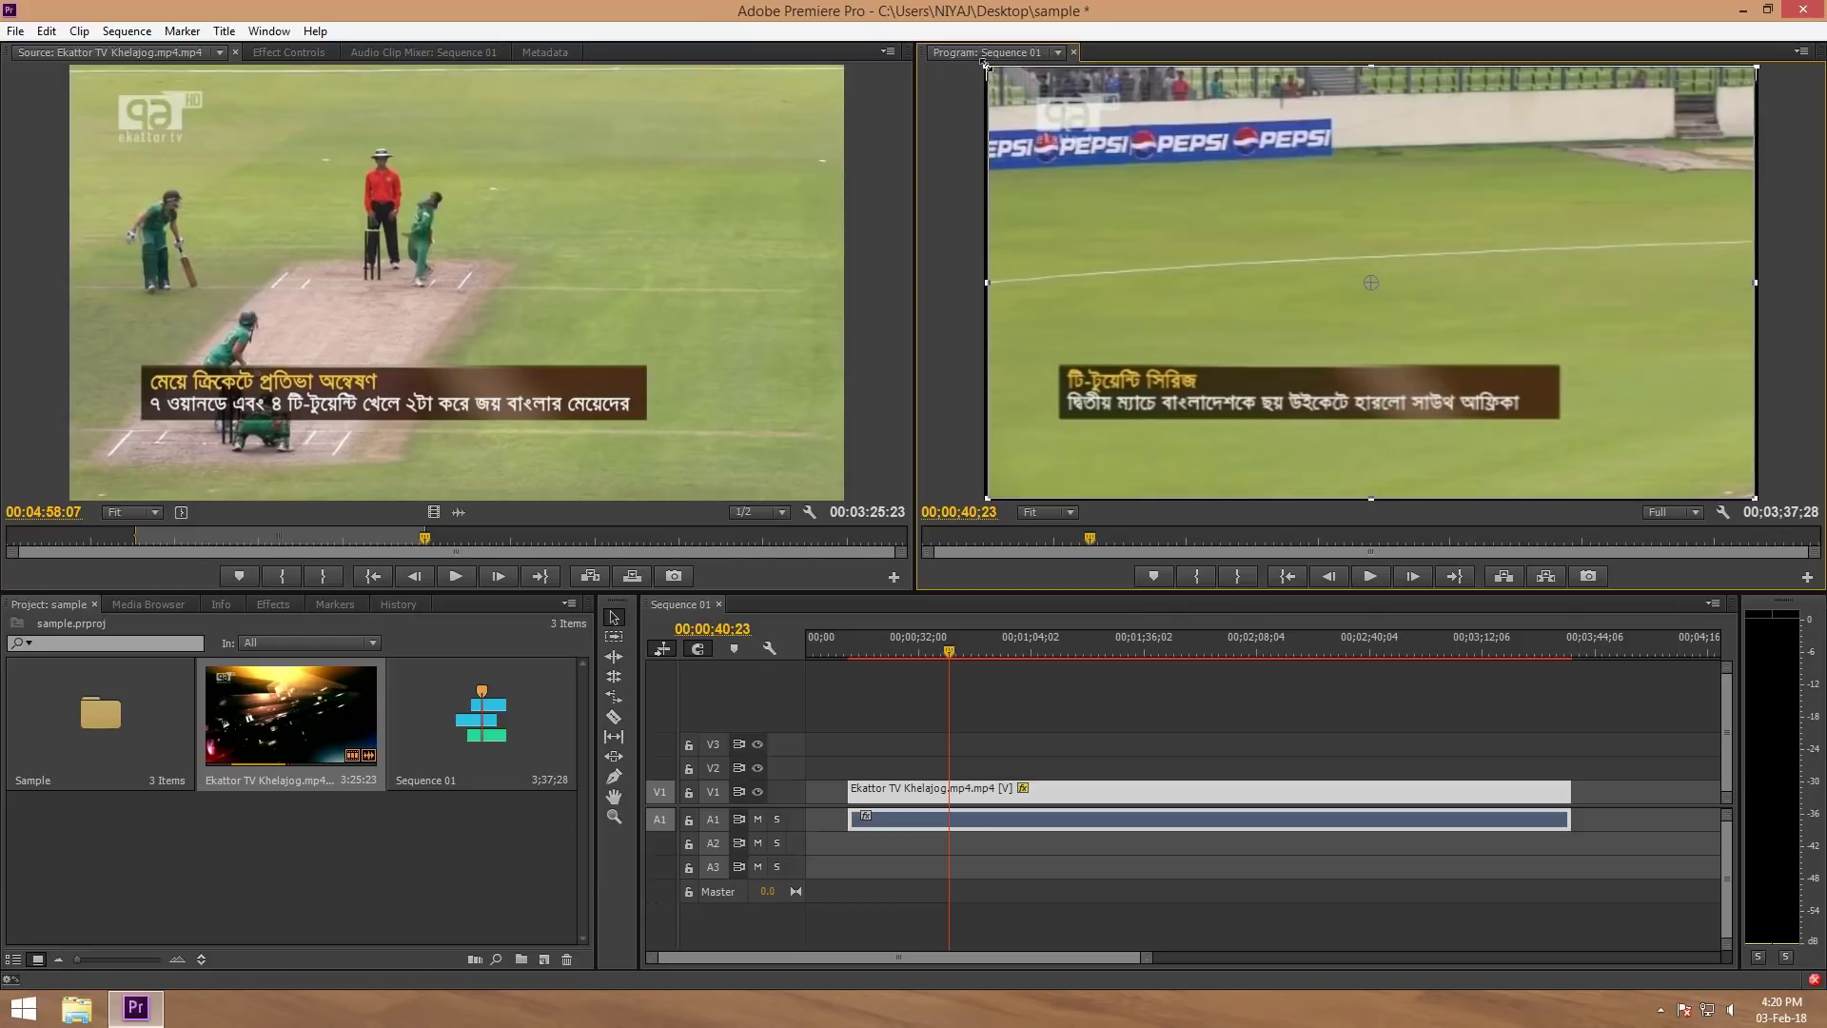
pyautogui.click(1344, 730)
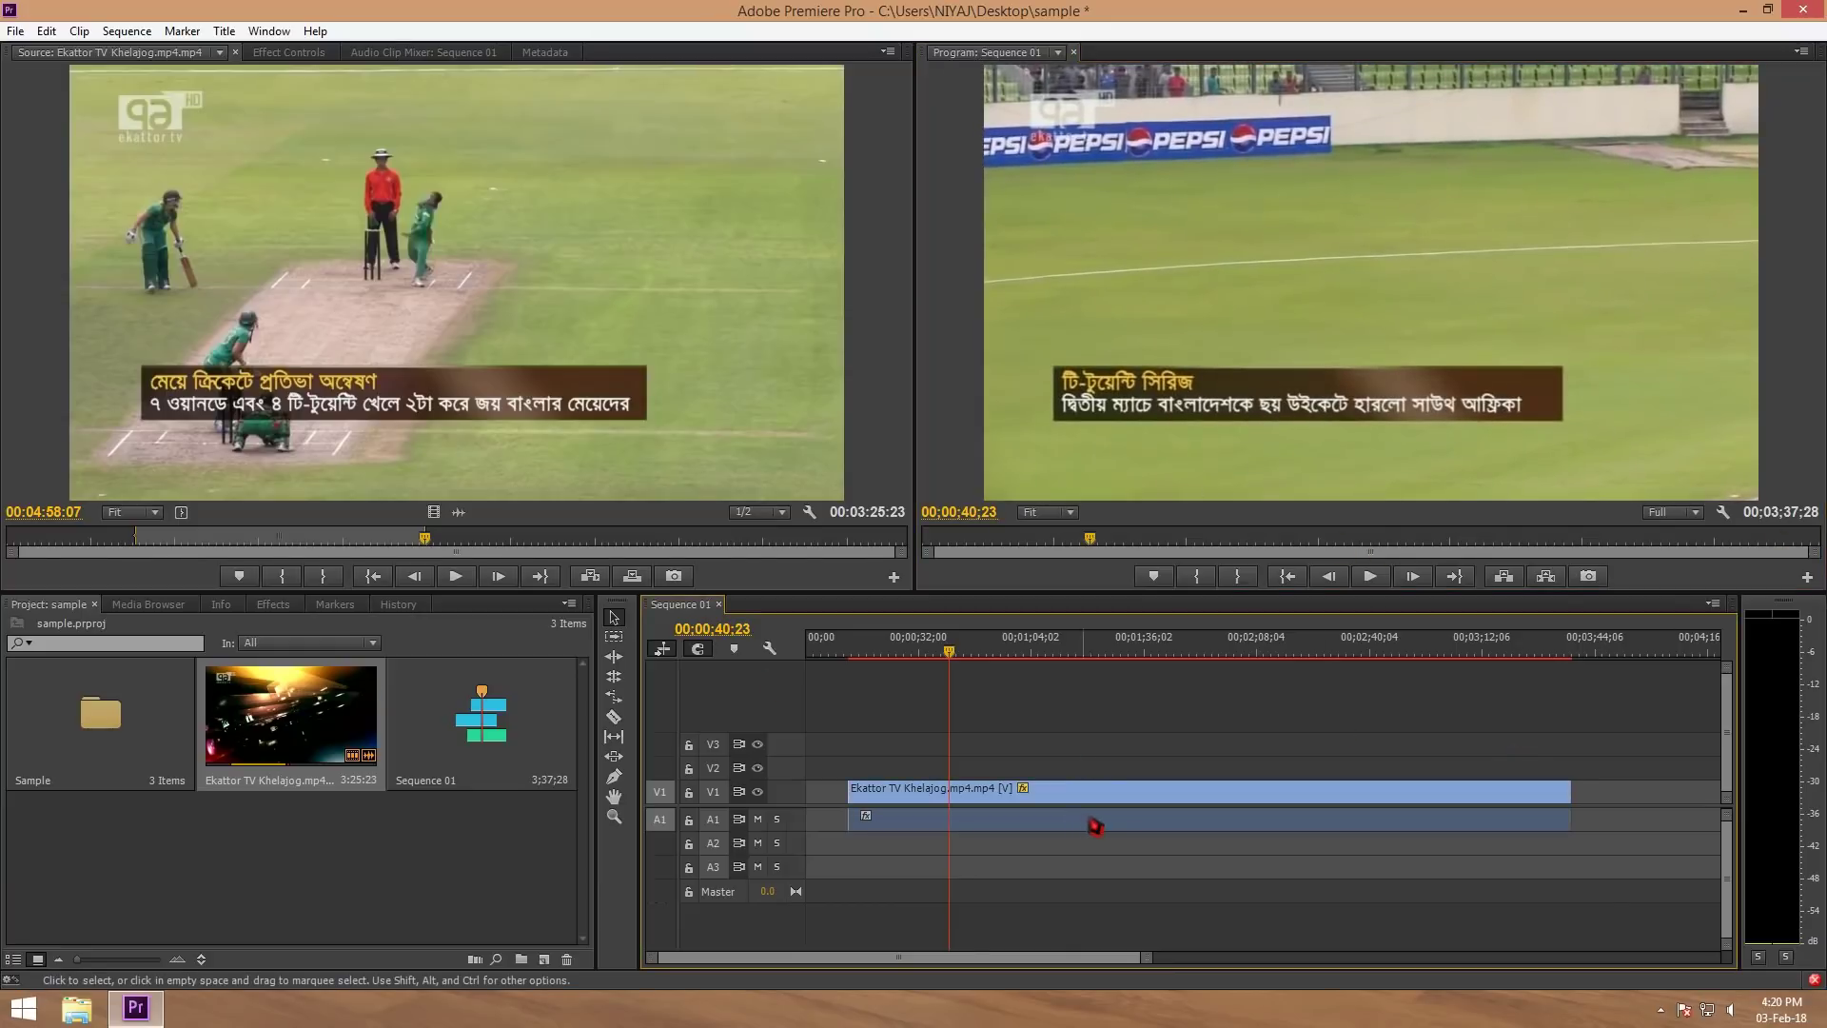
pyautogui.click(1108, 796)
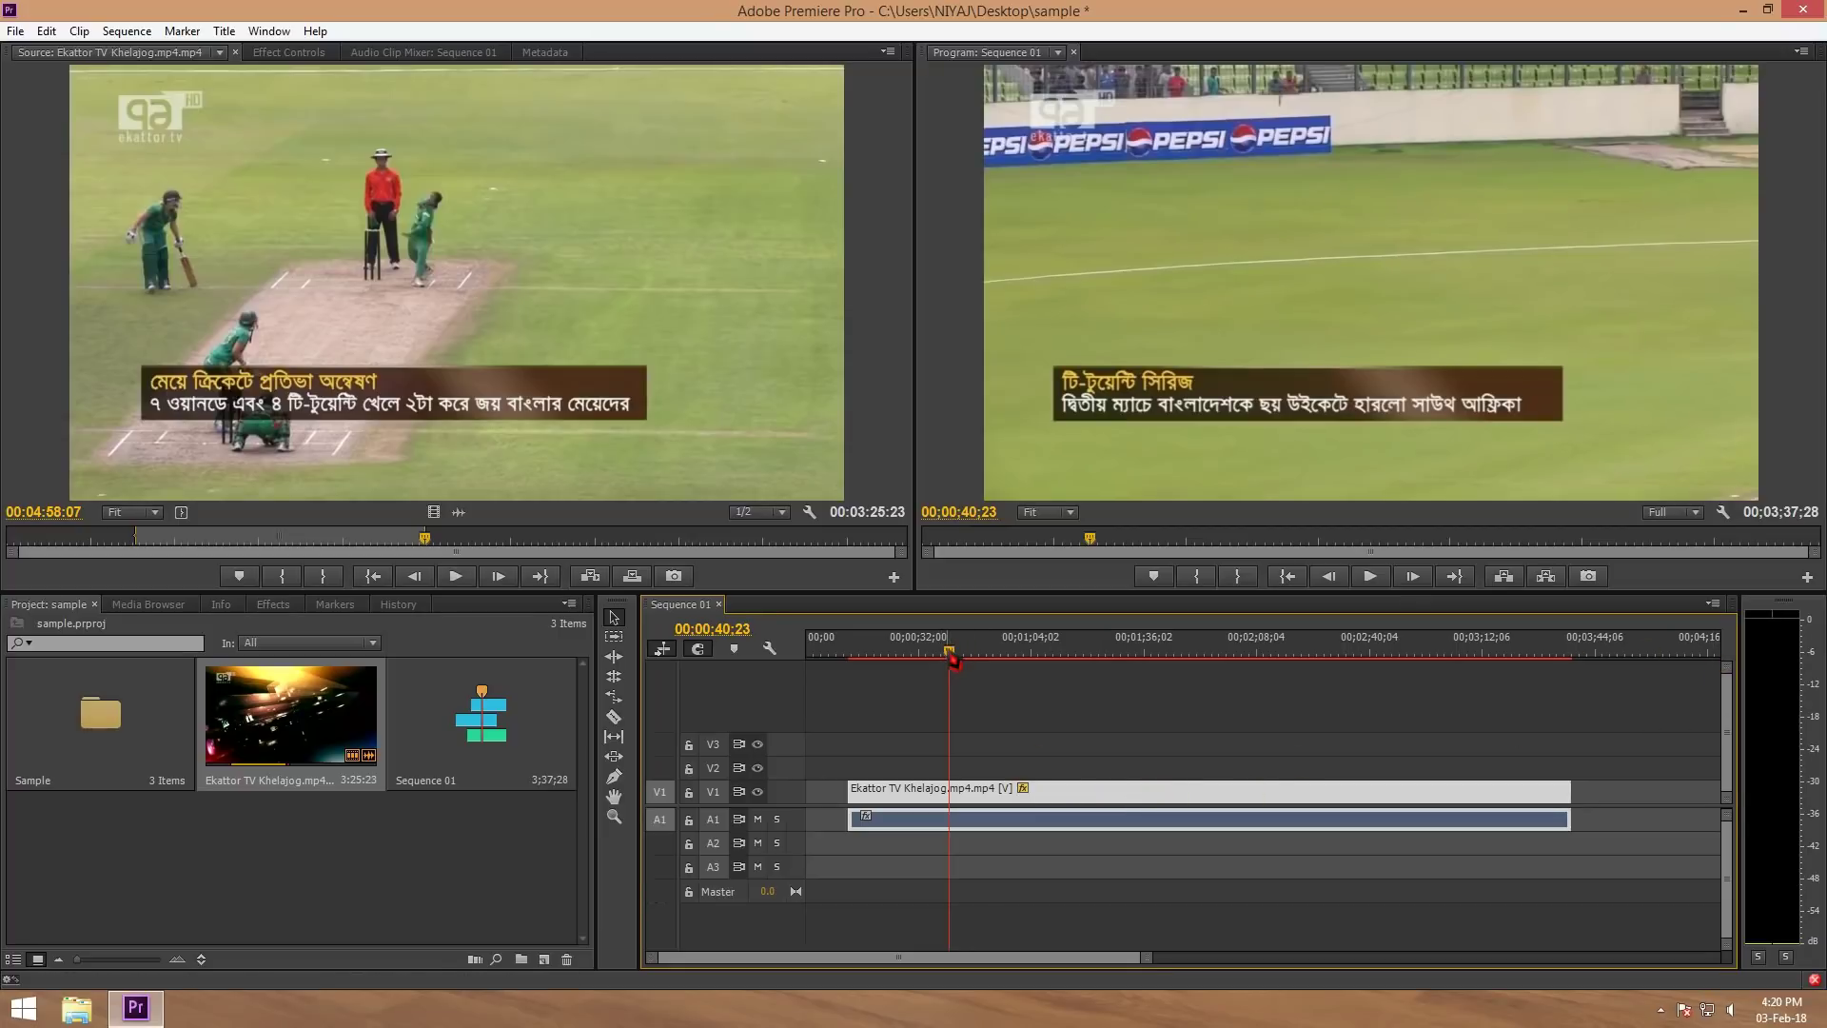
# - Move the playhead to 00:01:27:26 and select the Ekattor TV clip
pyautogui.moveTo(953, 659); pyautogui.dragTo(1115, 704)
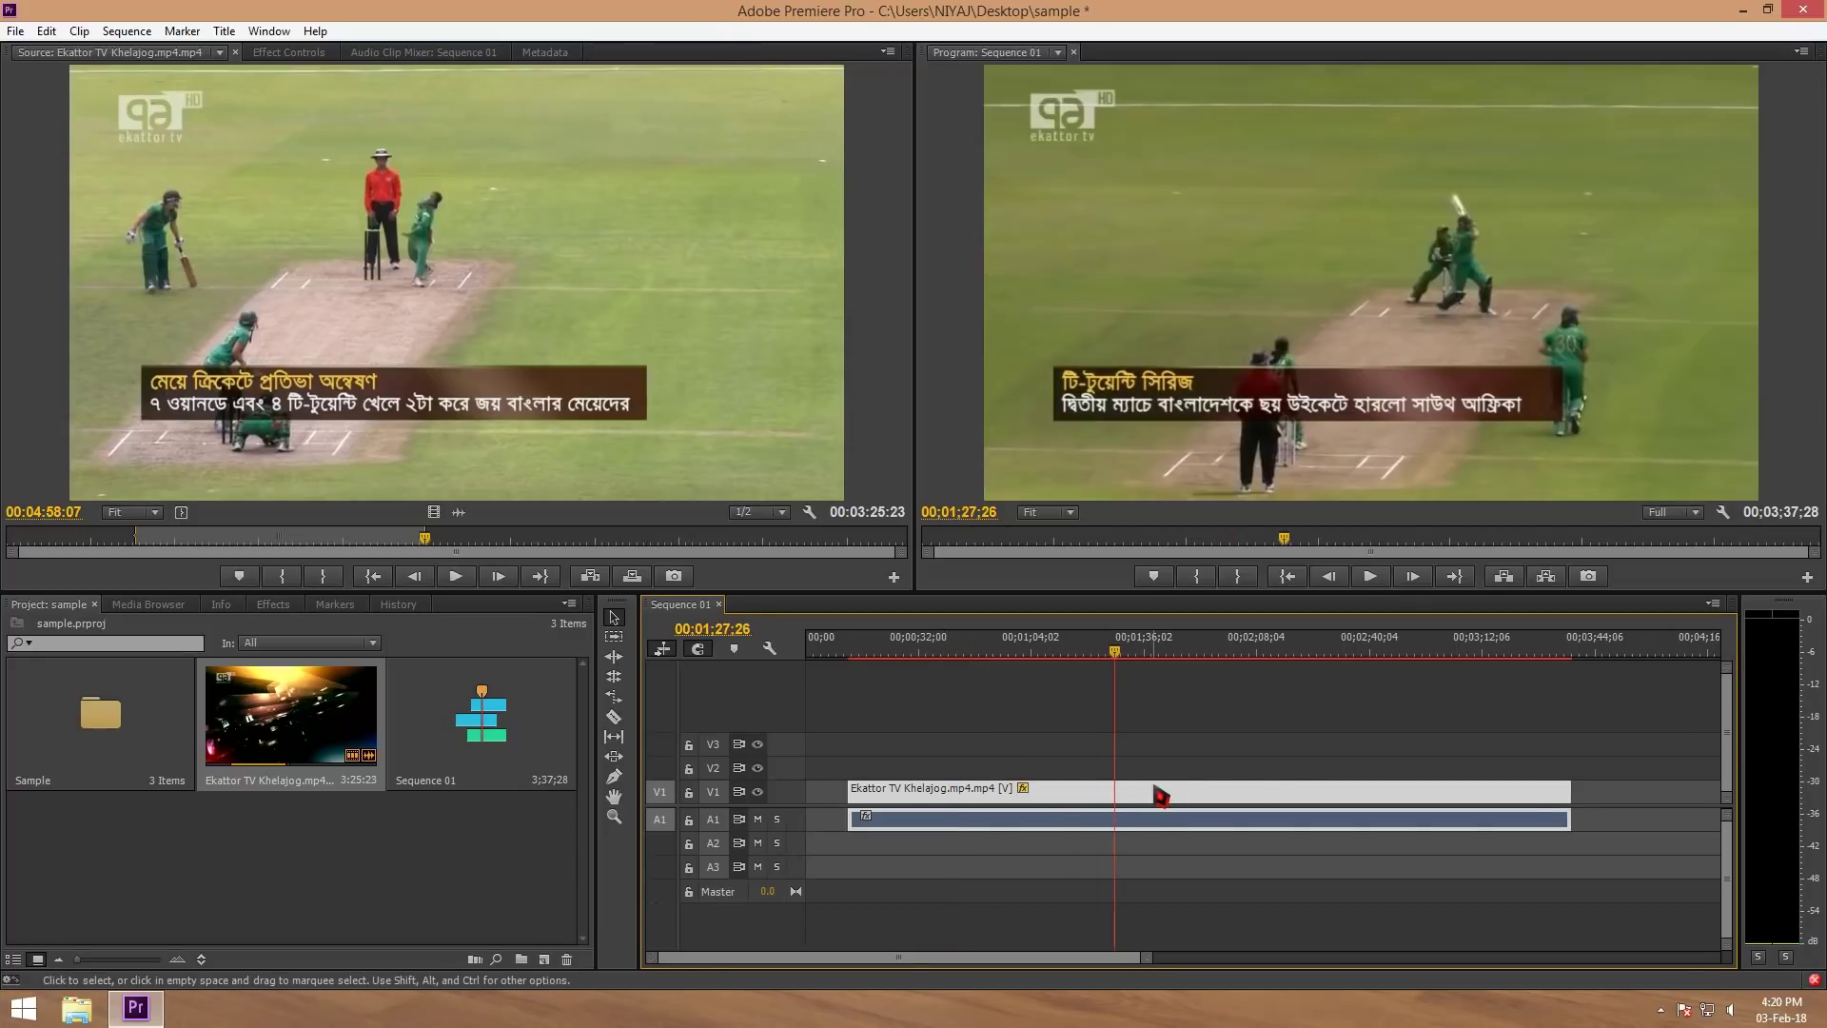
pyautogui.click(1187, 725)
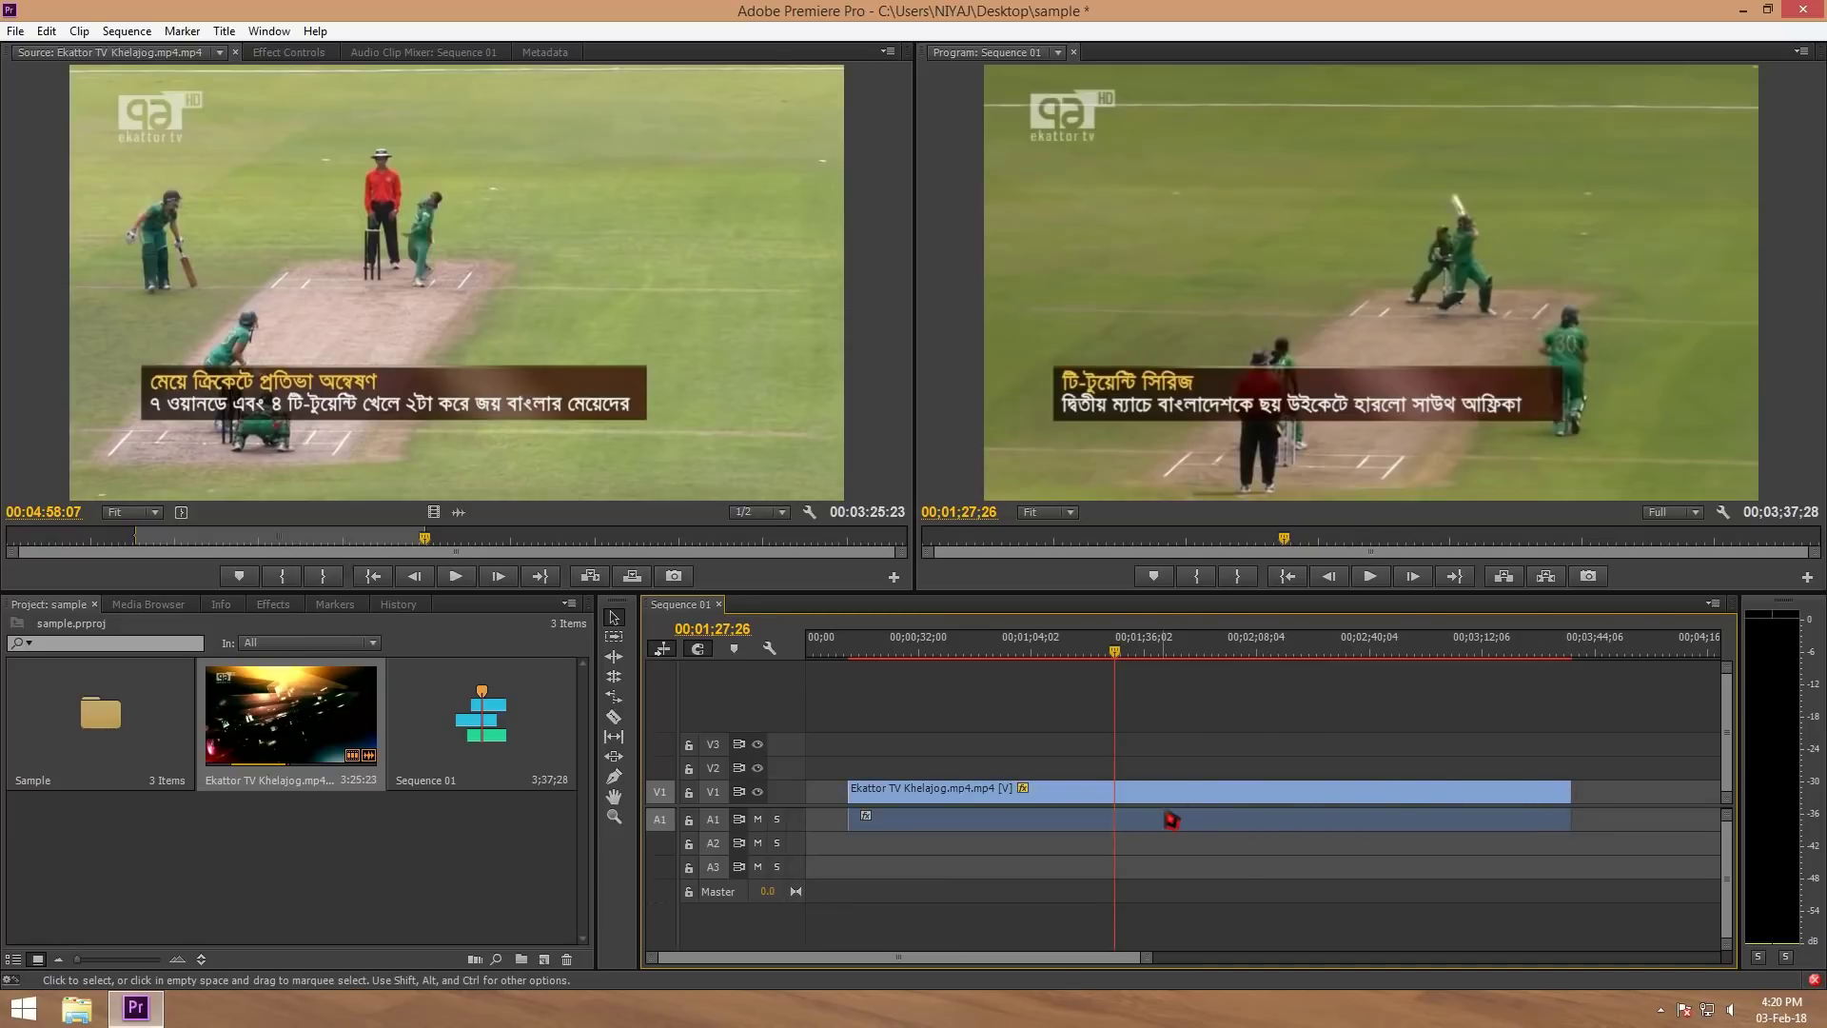
pyautogui.click(1200, 824)
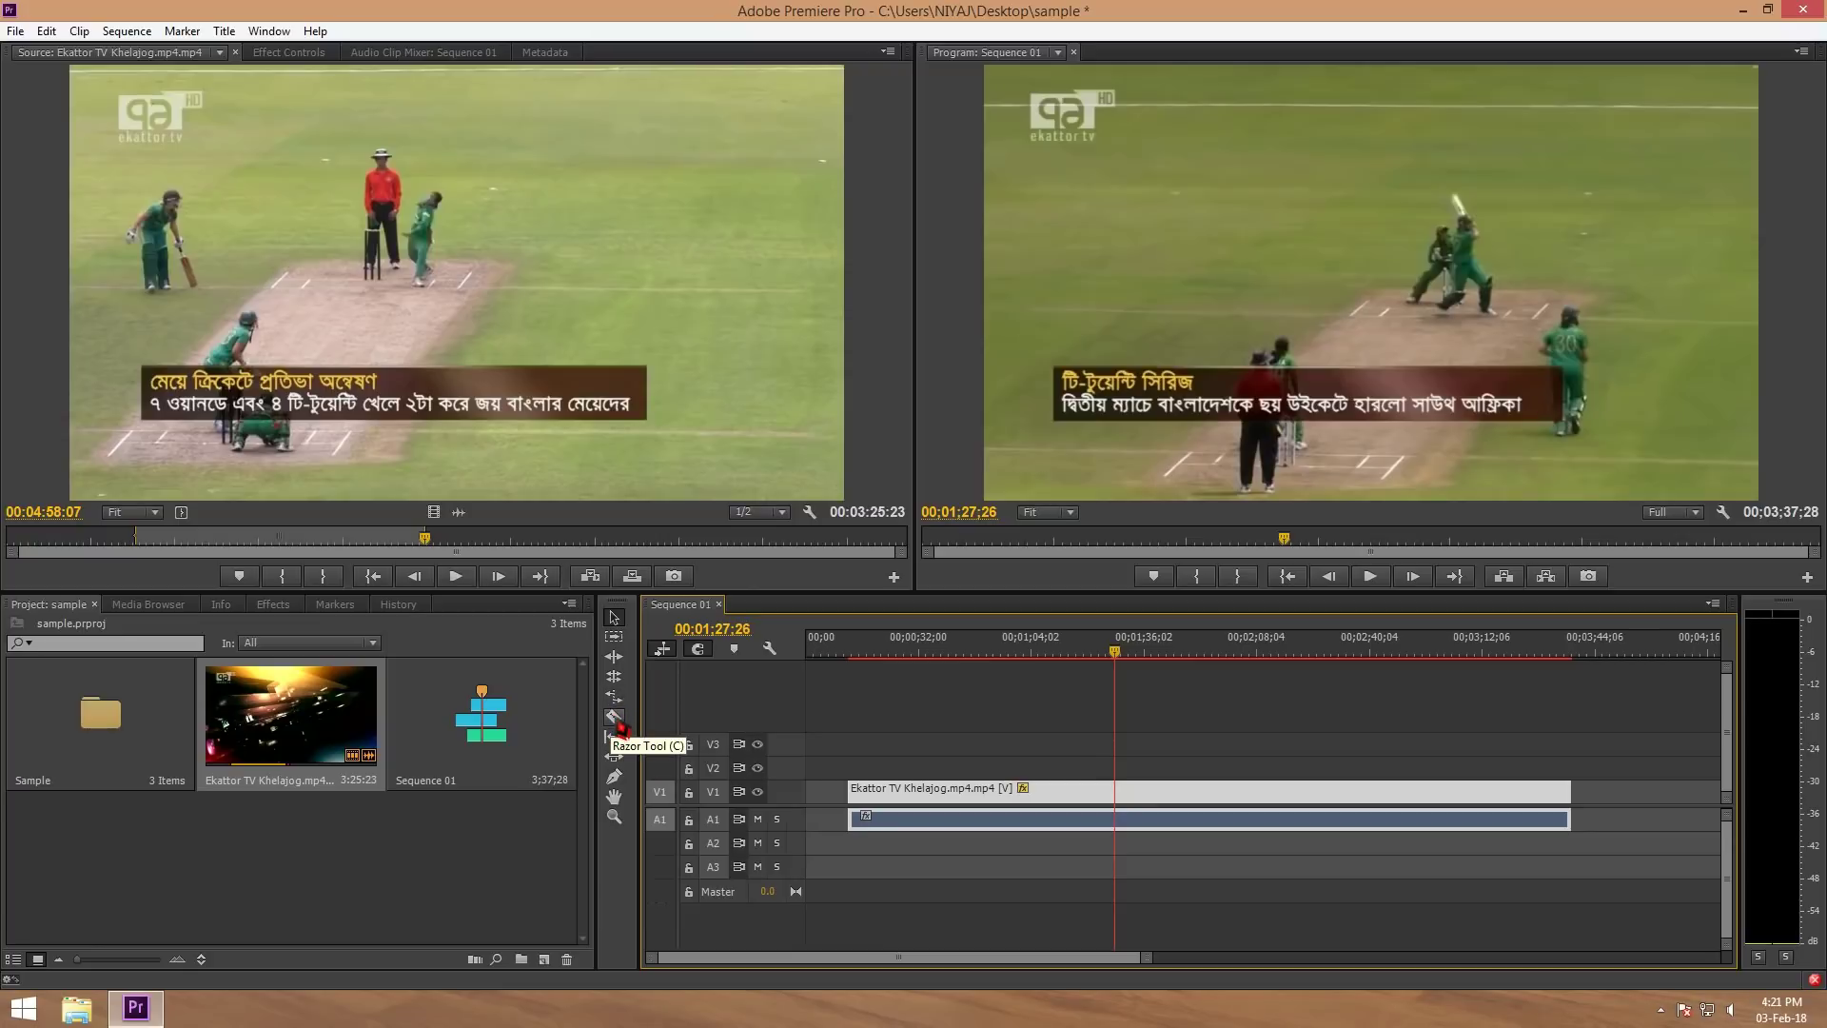
# - Razor the Ekattor TV clip at two points into three pieces, then return to the Selection Tool
pyautogui.click(615, 719)
pyautogui.click(616, 720)
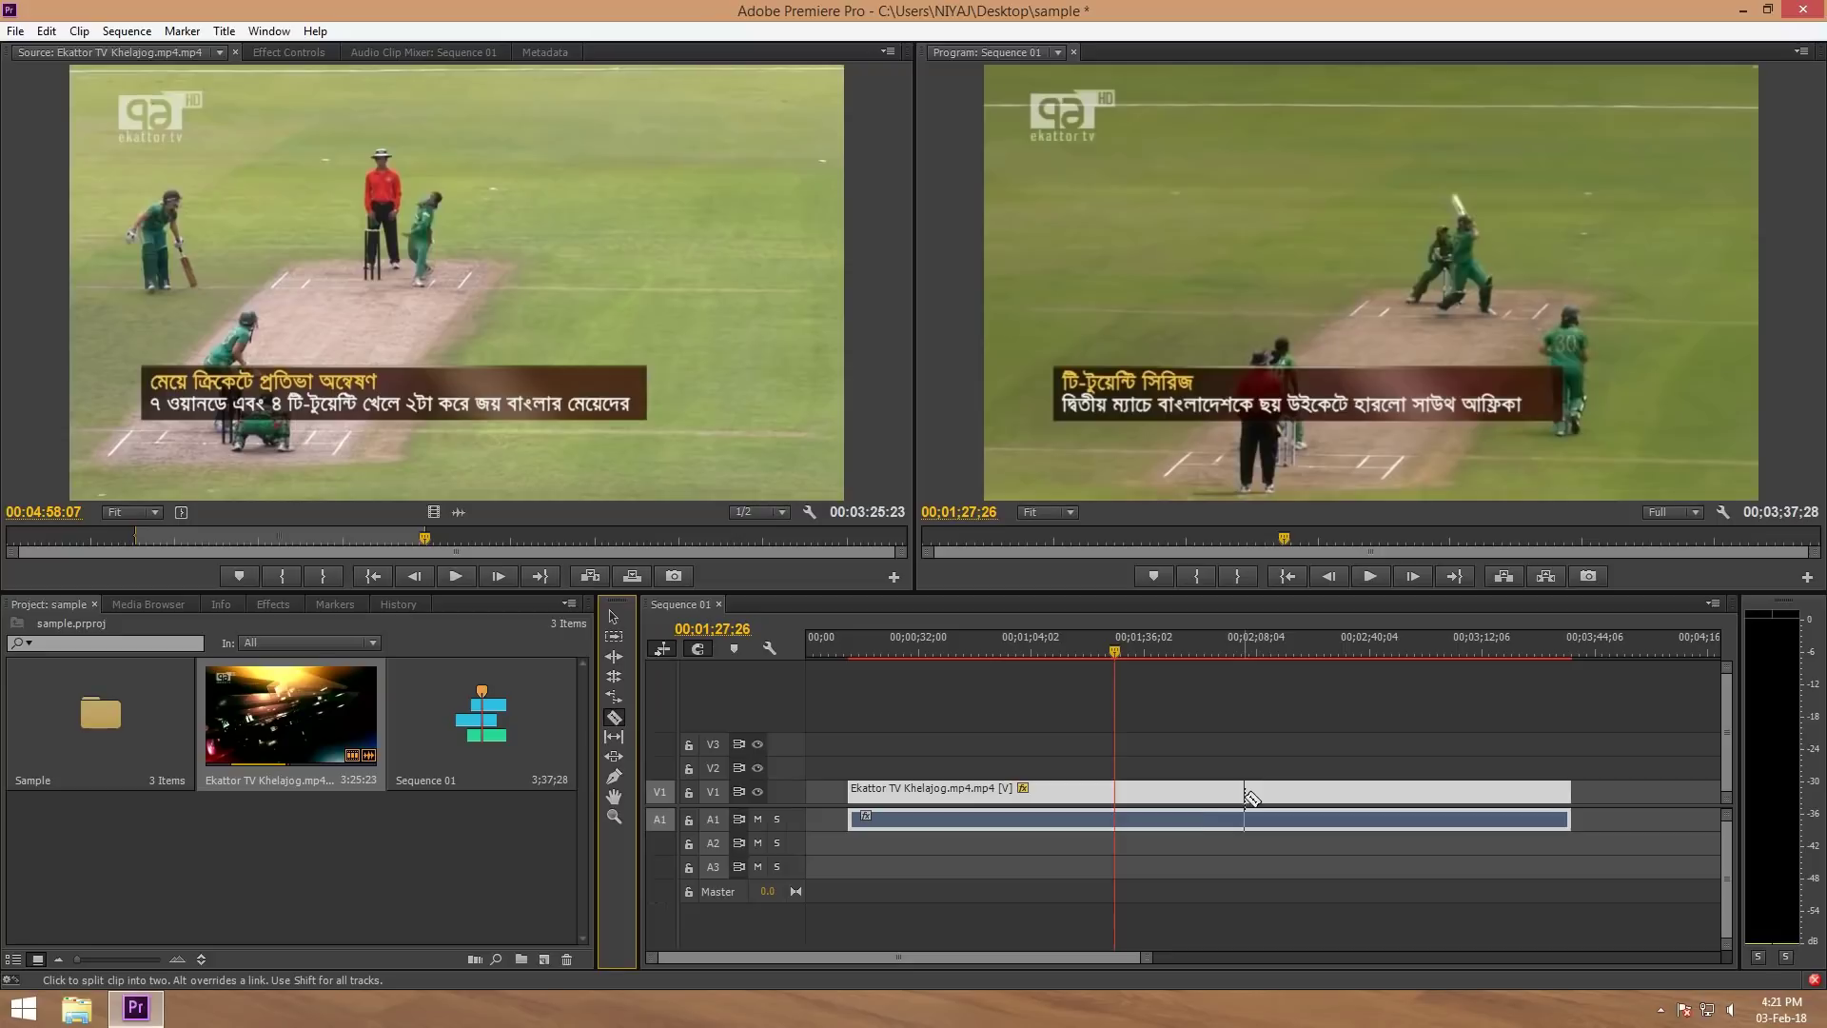
pyautogui.click(1196, 792)
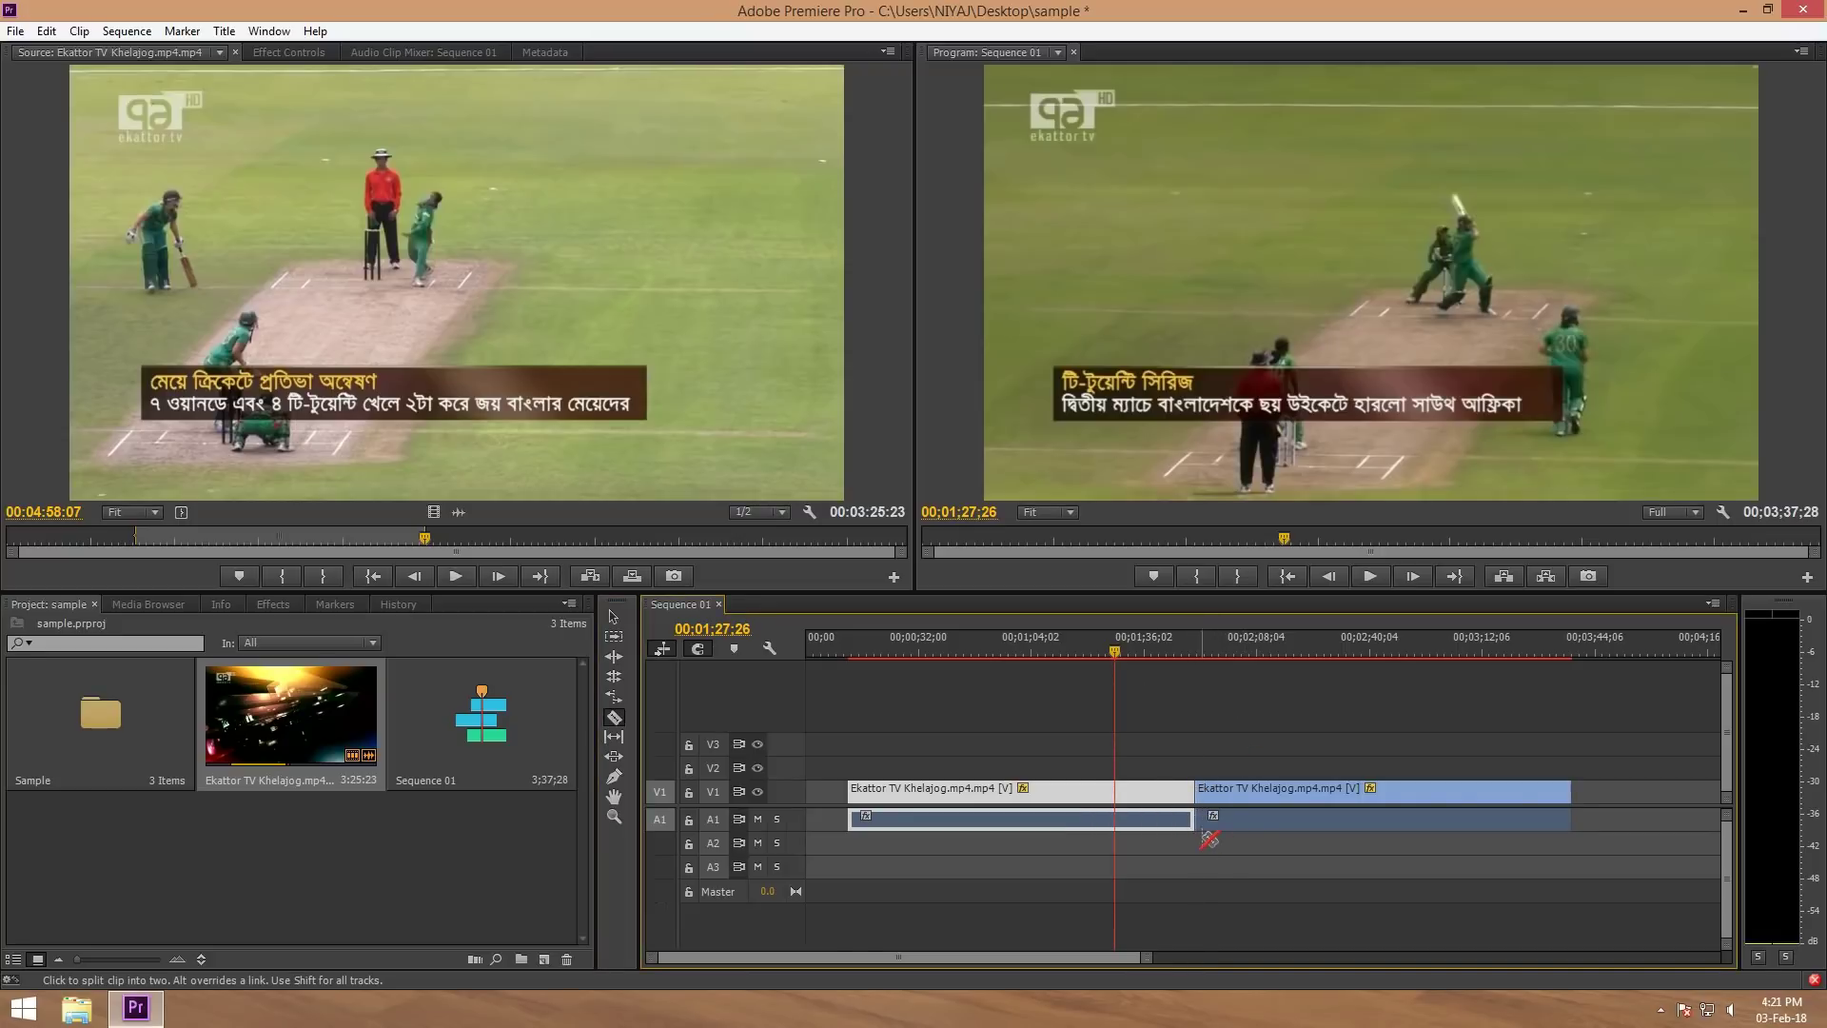
pyautogui.click(1457, 815)
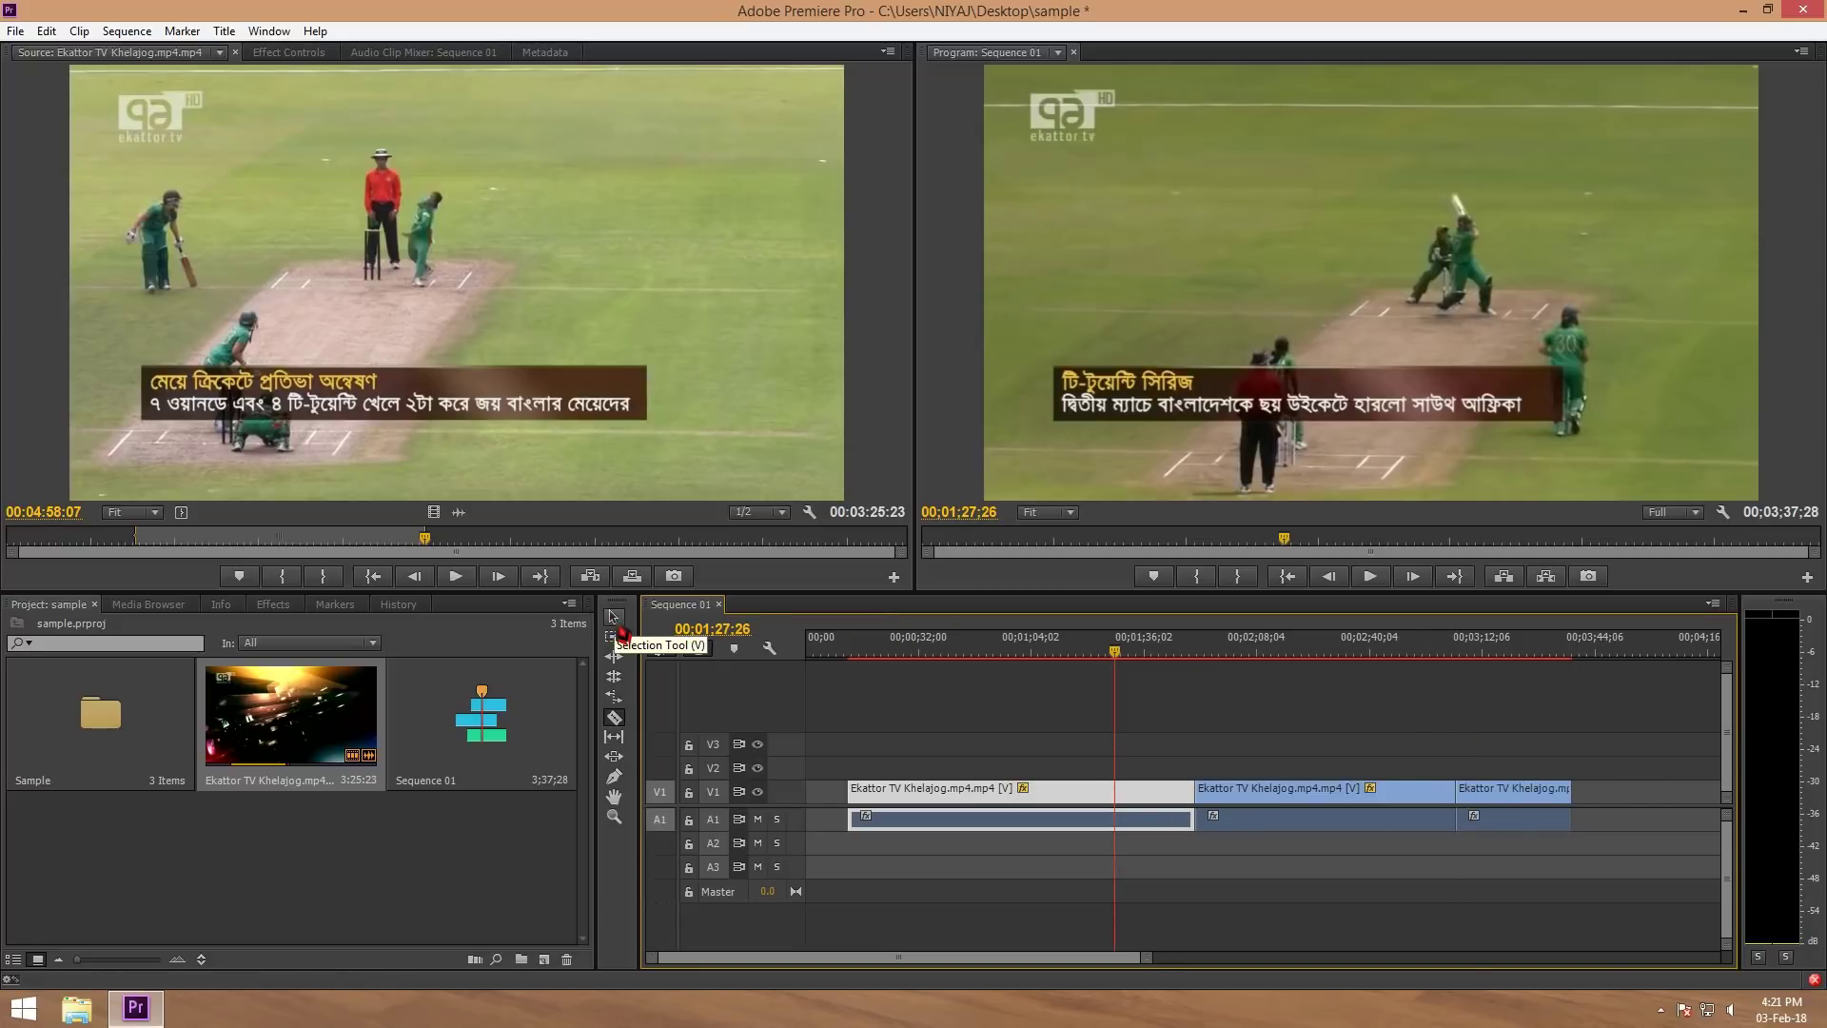
pyautogui.click(619, 631)
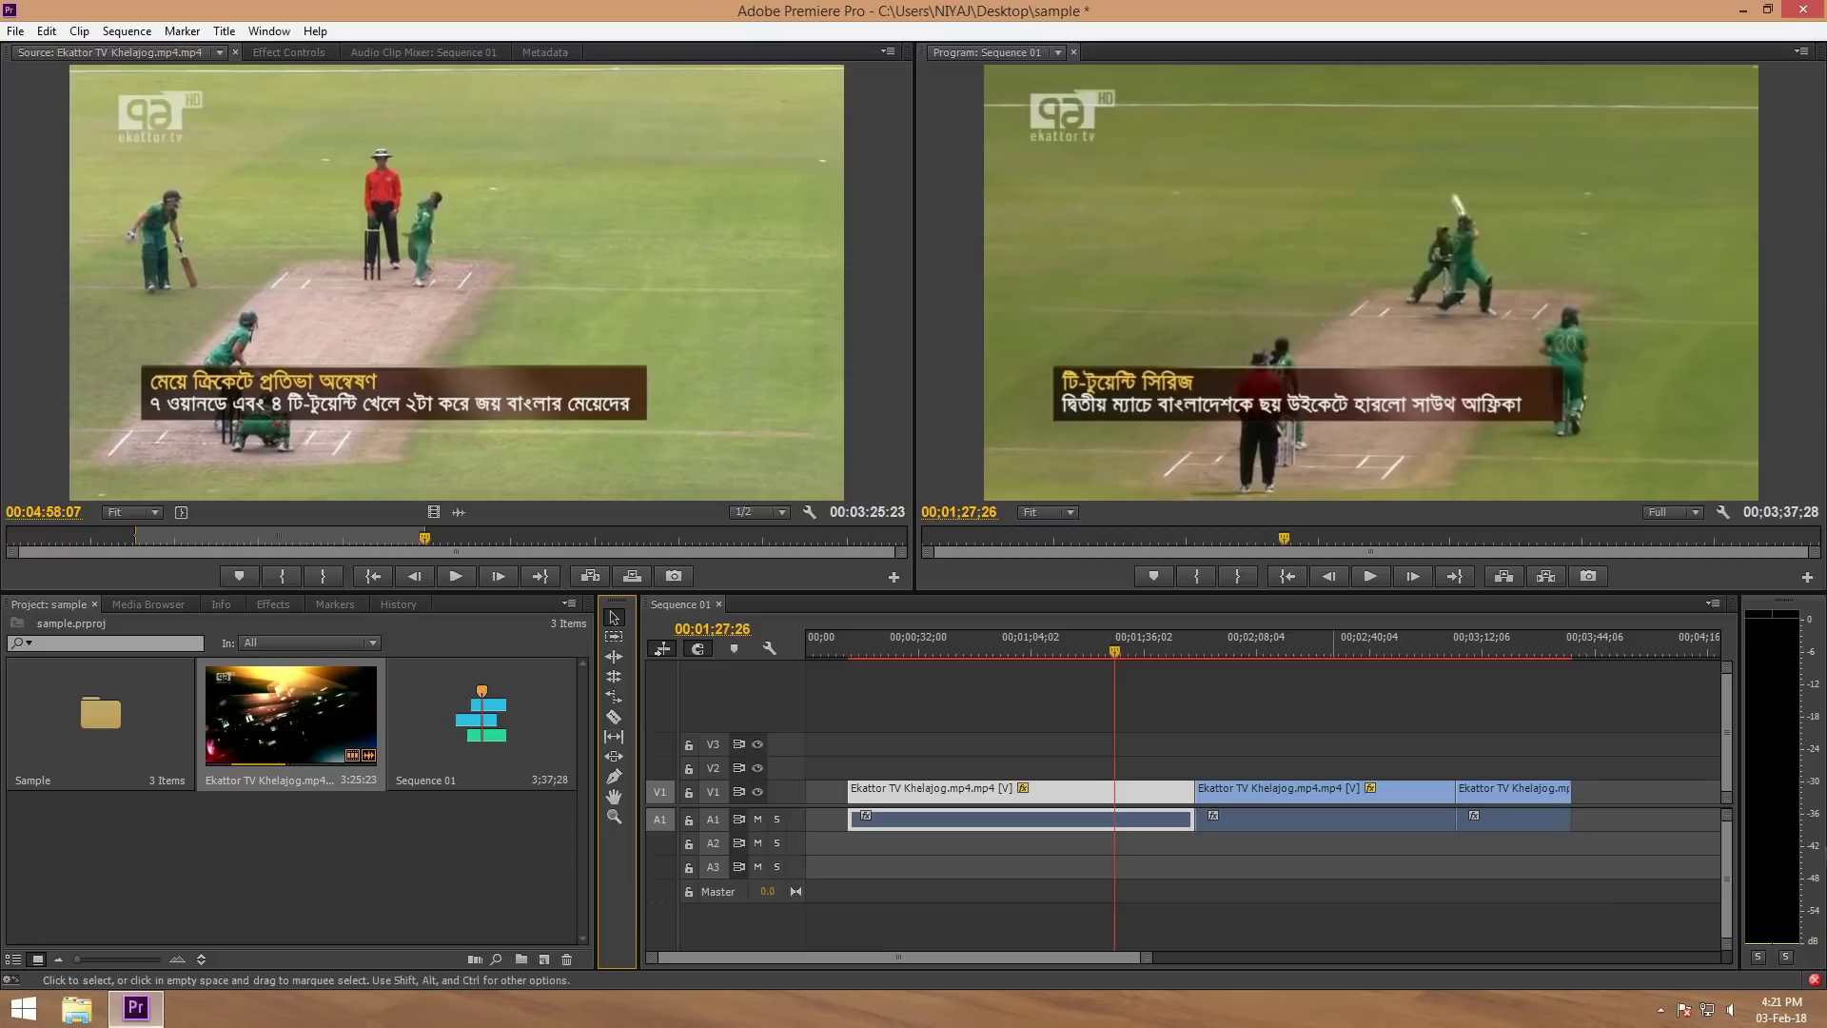
# - Move the third piece earlier and shift the first piece to the sequence start
pyautogui.click(1534, 802)
pyautogui.moveTo(1533, 802); pyautogui.dragTo(1456, 813)
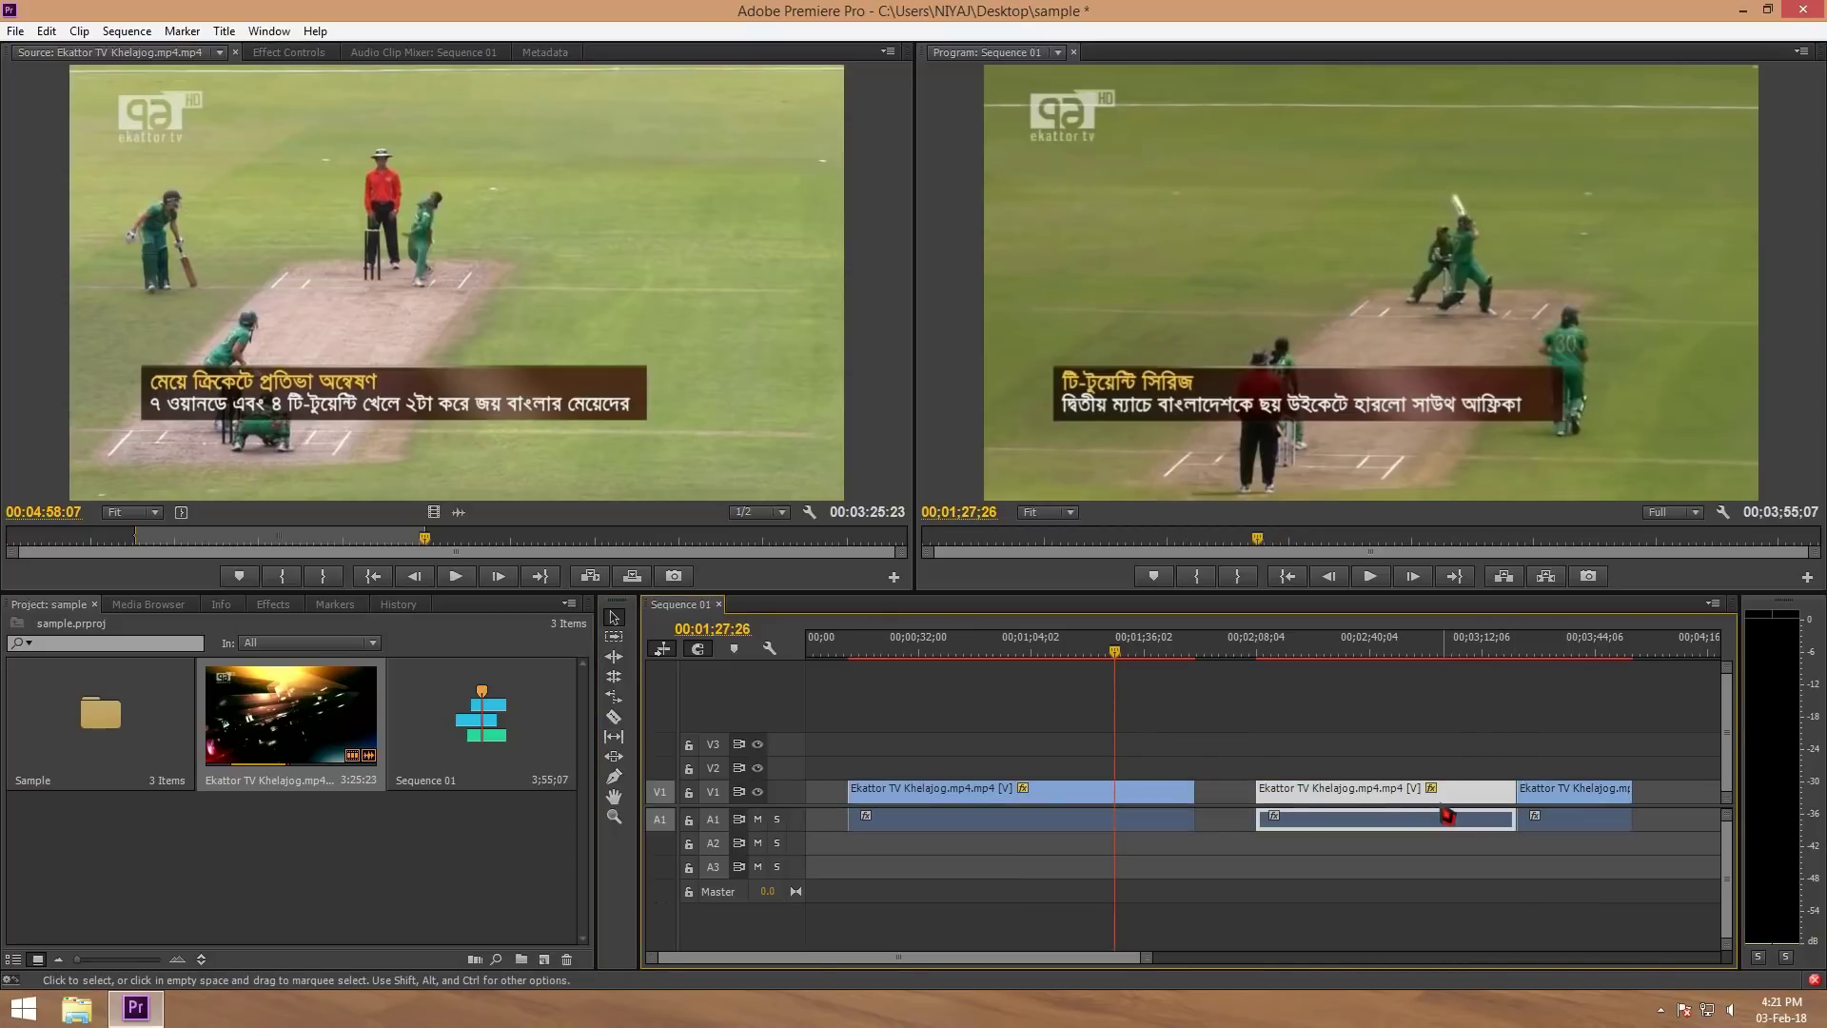
pyautogui.moveTo(1455, 813); pyautogui.dragTo(1470, 815)
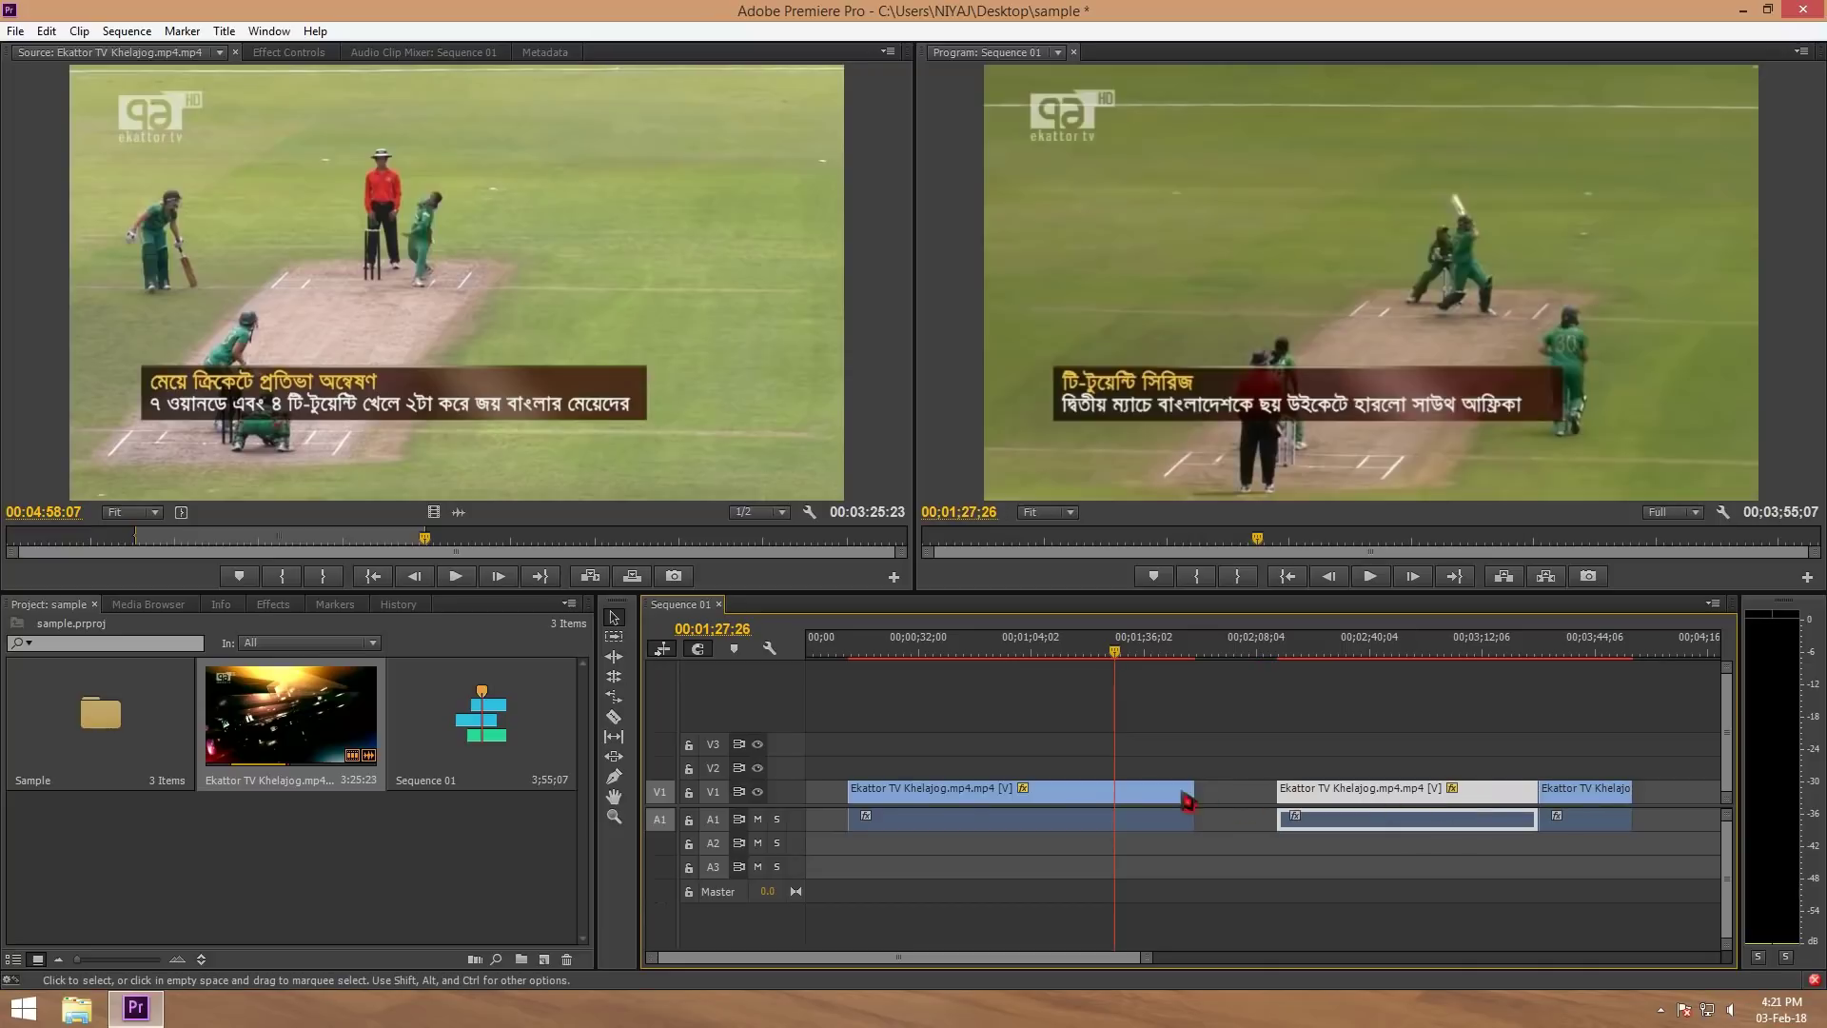
pyautogui.moveTo(1076, 802); pyautogui.dragTo(1034, 802)
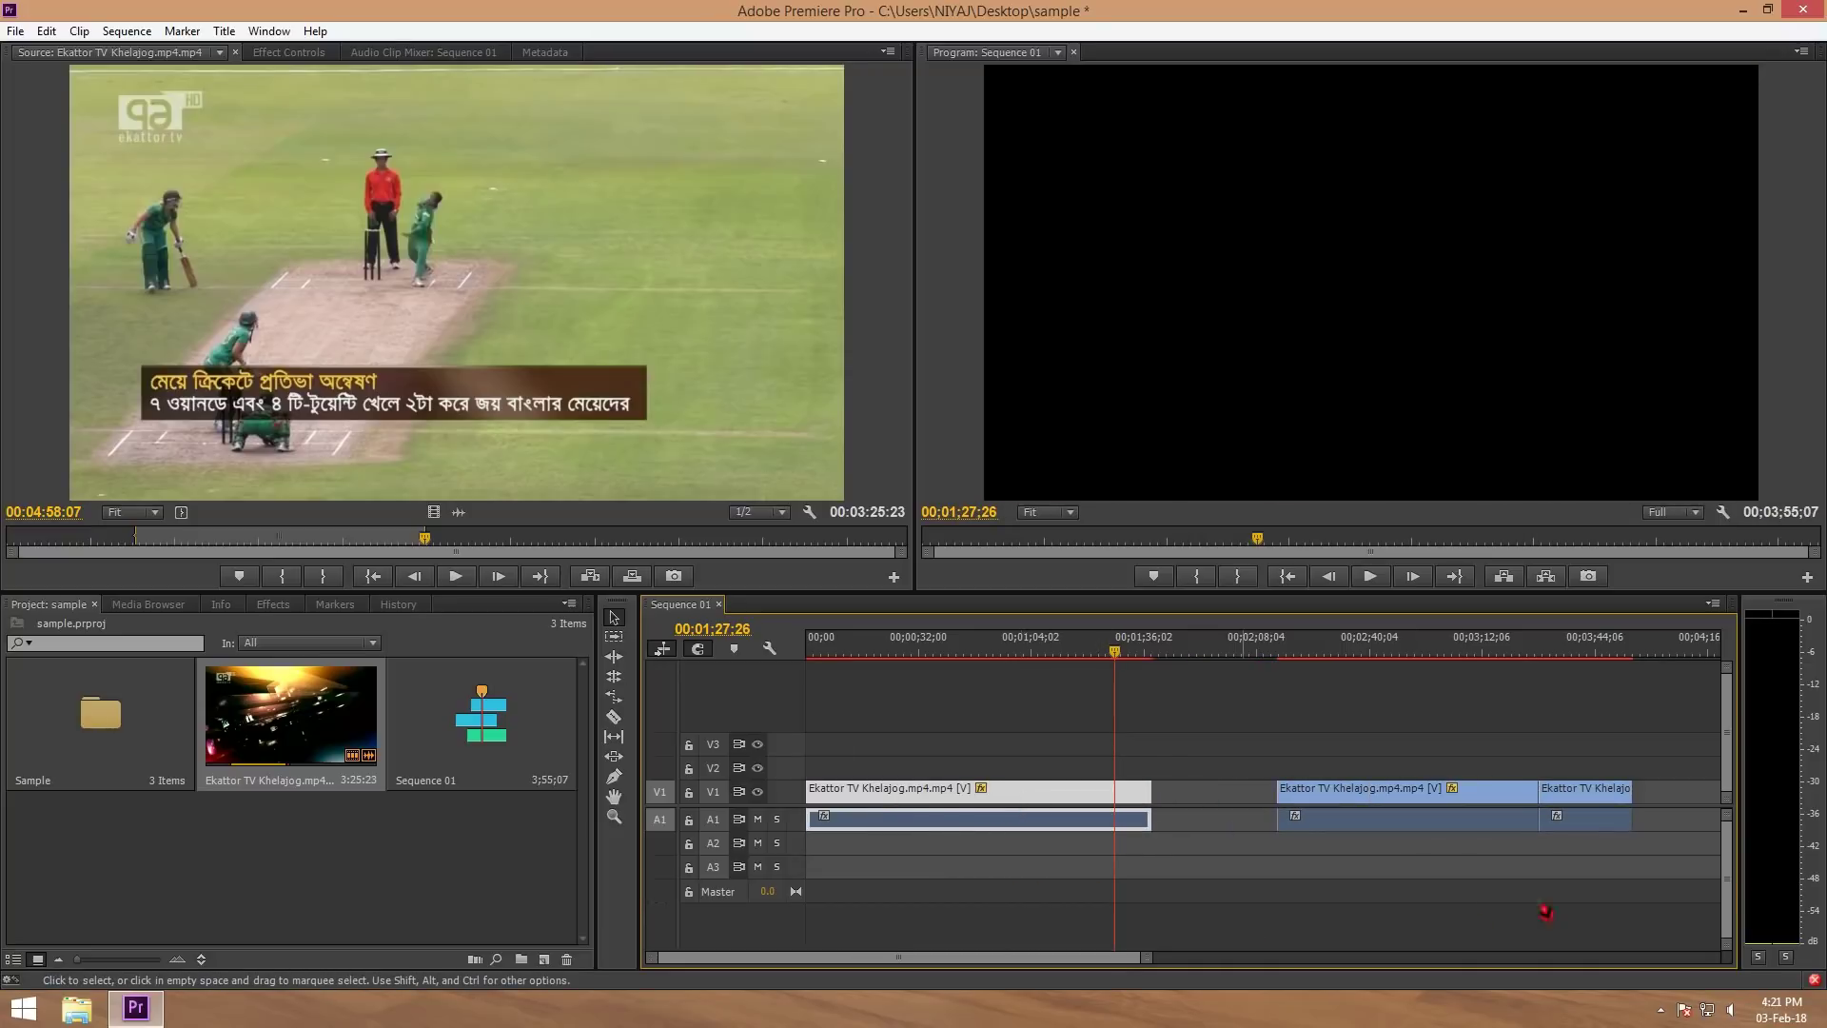
# - Slide the second piece later along V1/A1, leaving a gap after the first piece
pyautogui.click(1470, 811)
pyautogui.click(1597, 802)
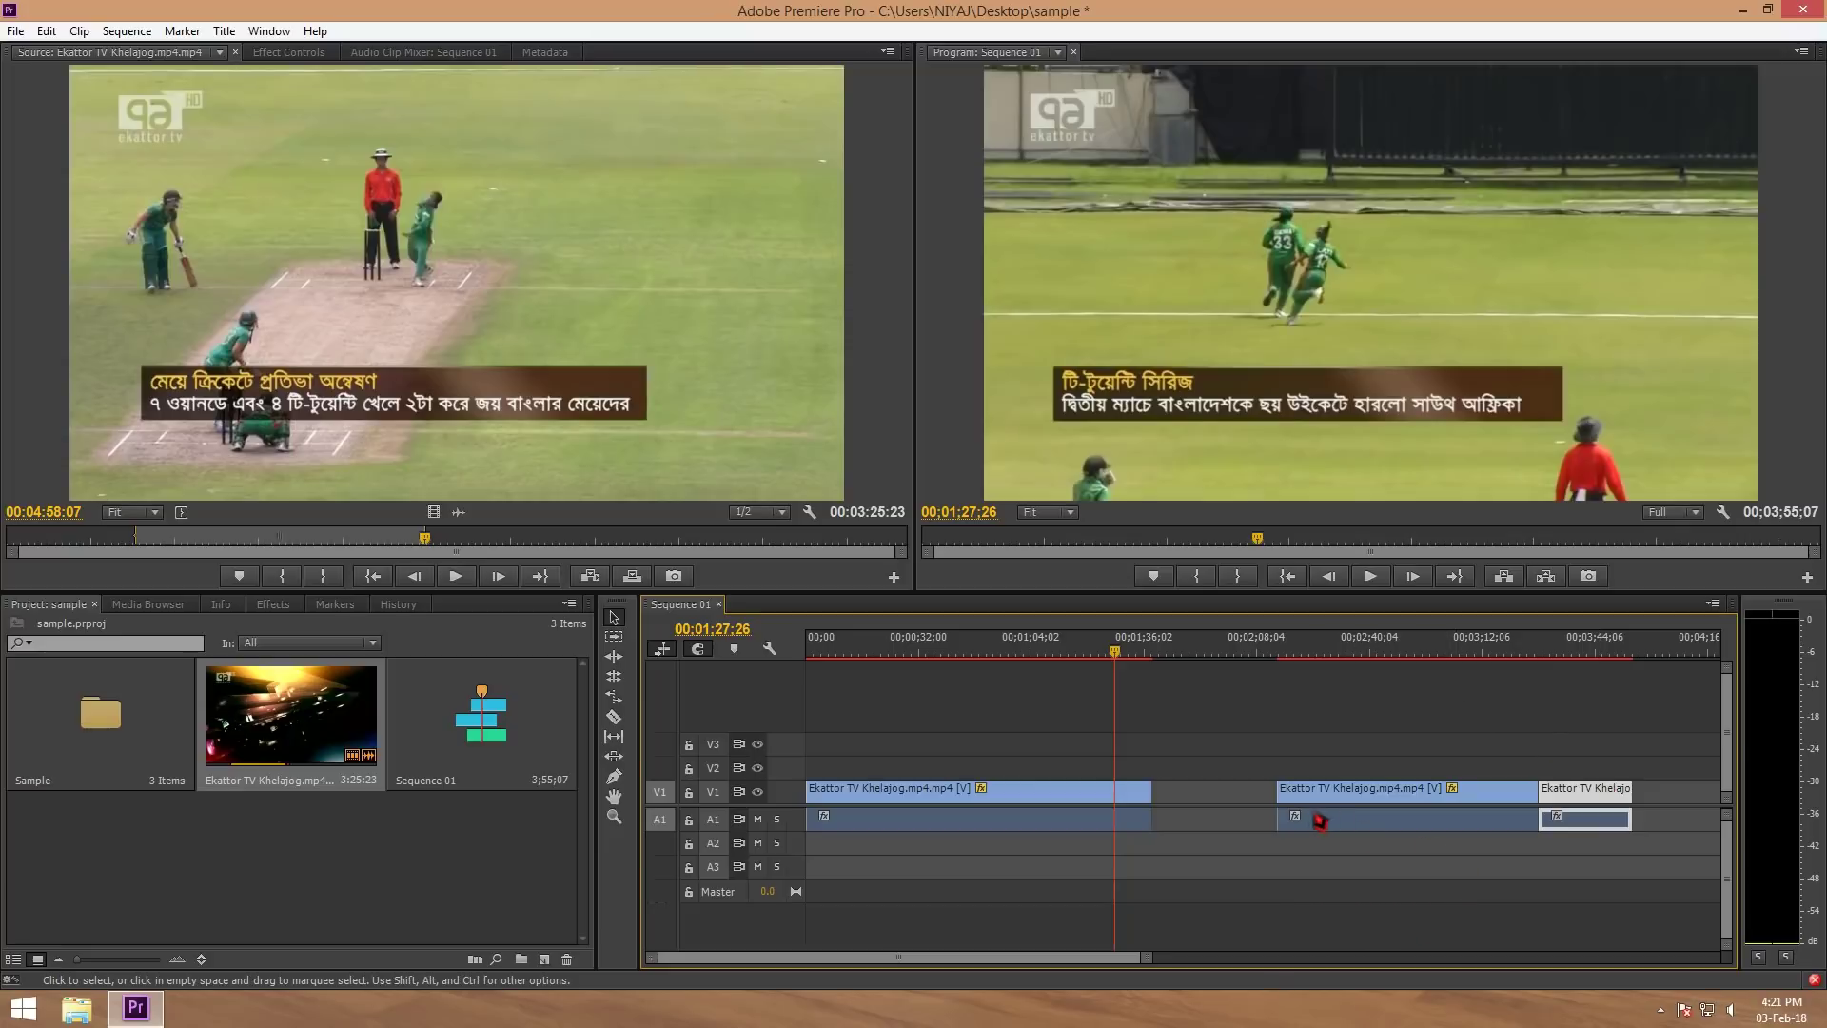
pyautogui.click(1206, 793)
pyautogui.click(1223, 822)
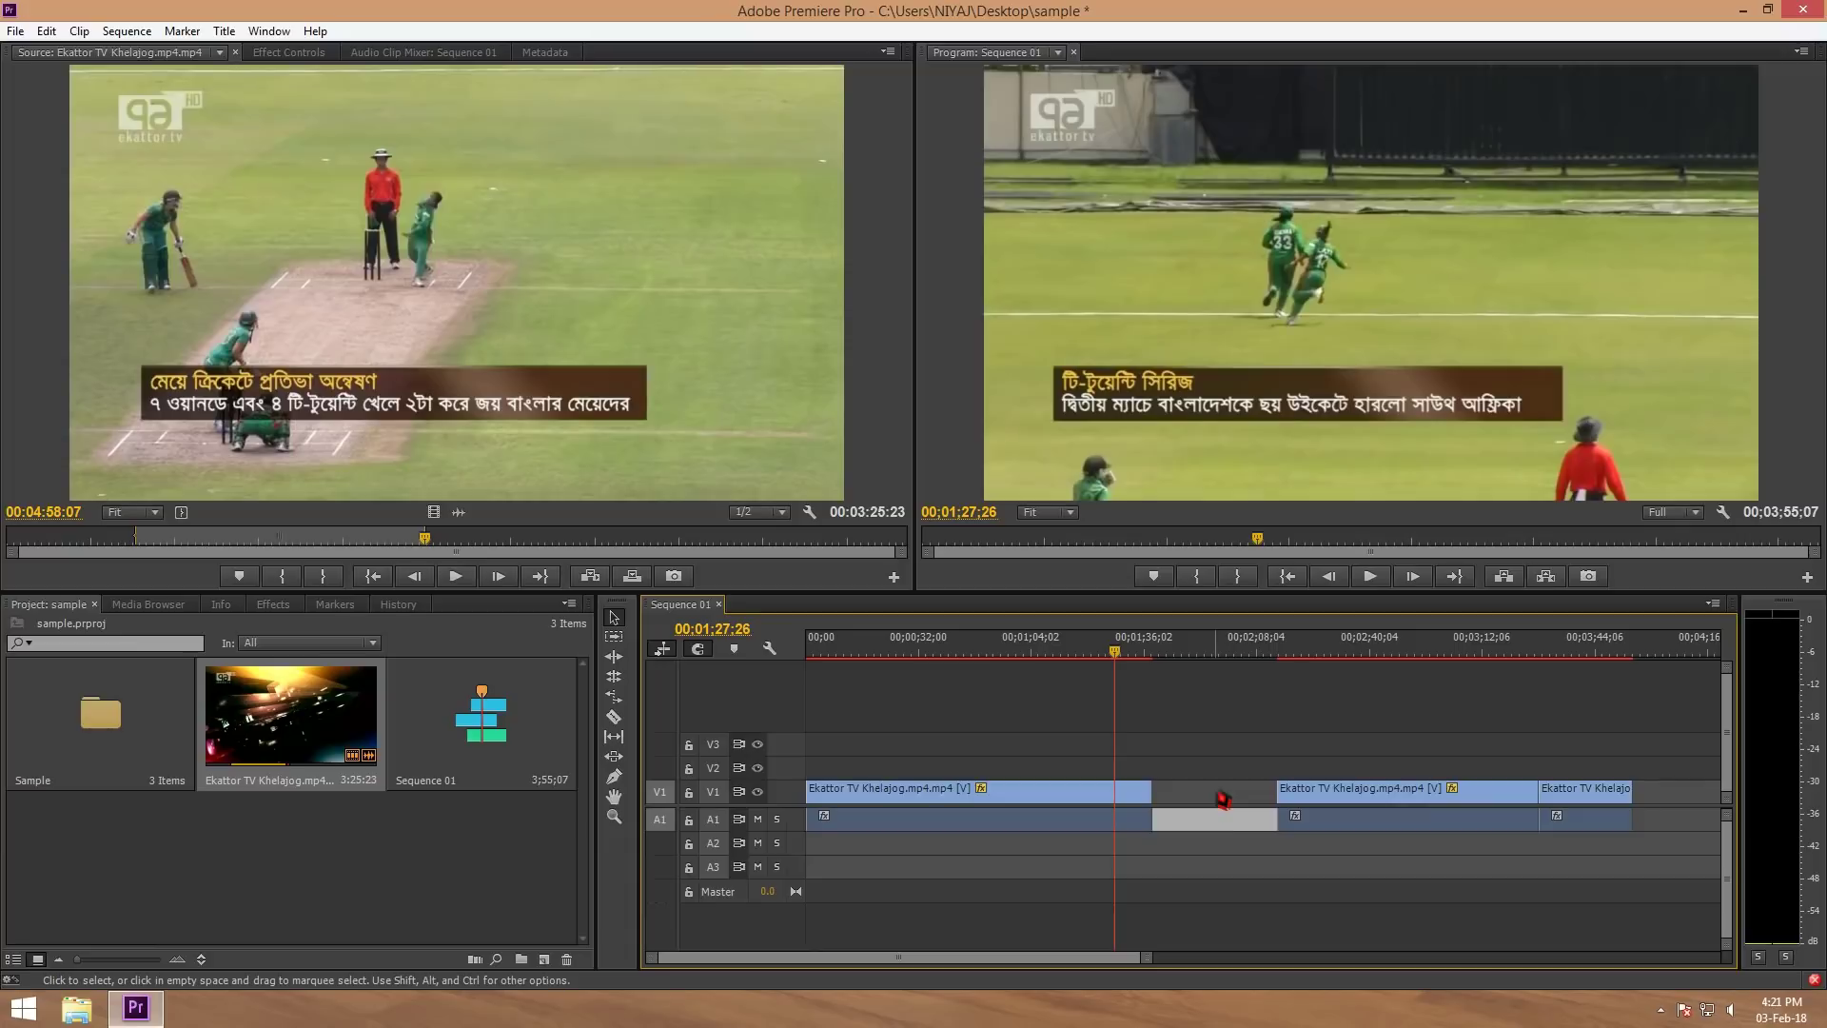
pyautogui.click(1222, 798)
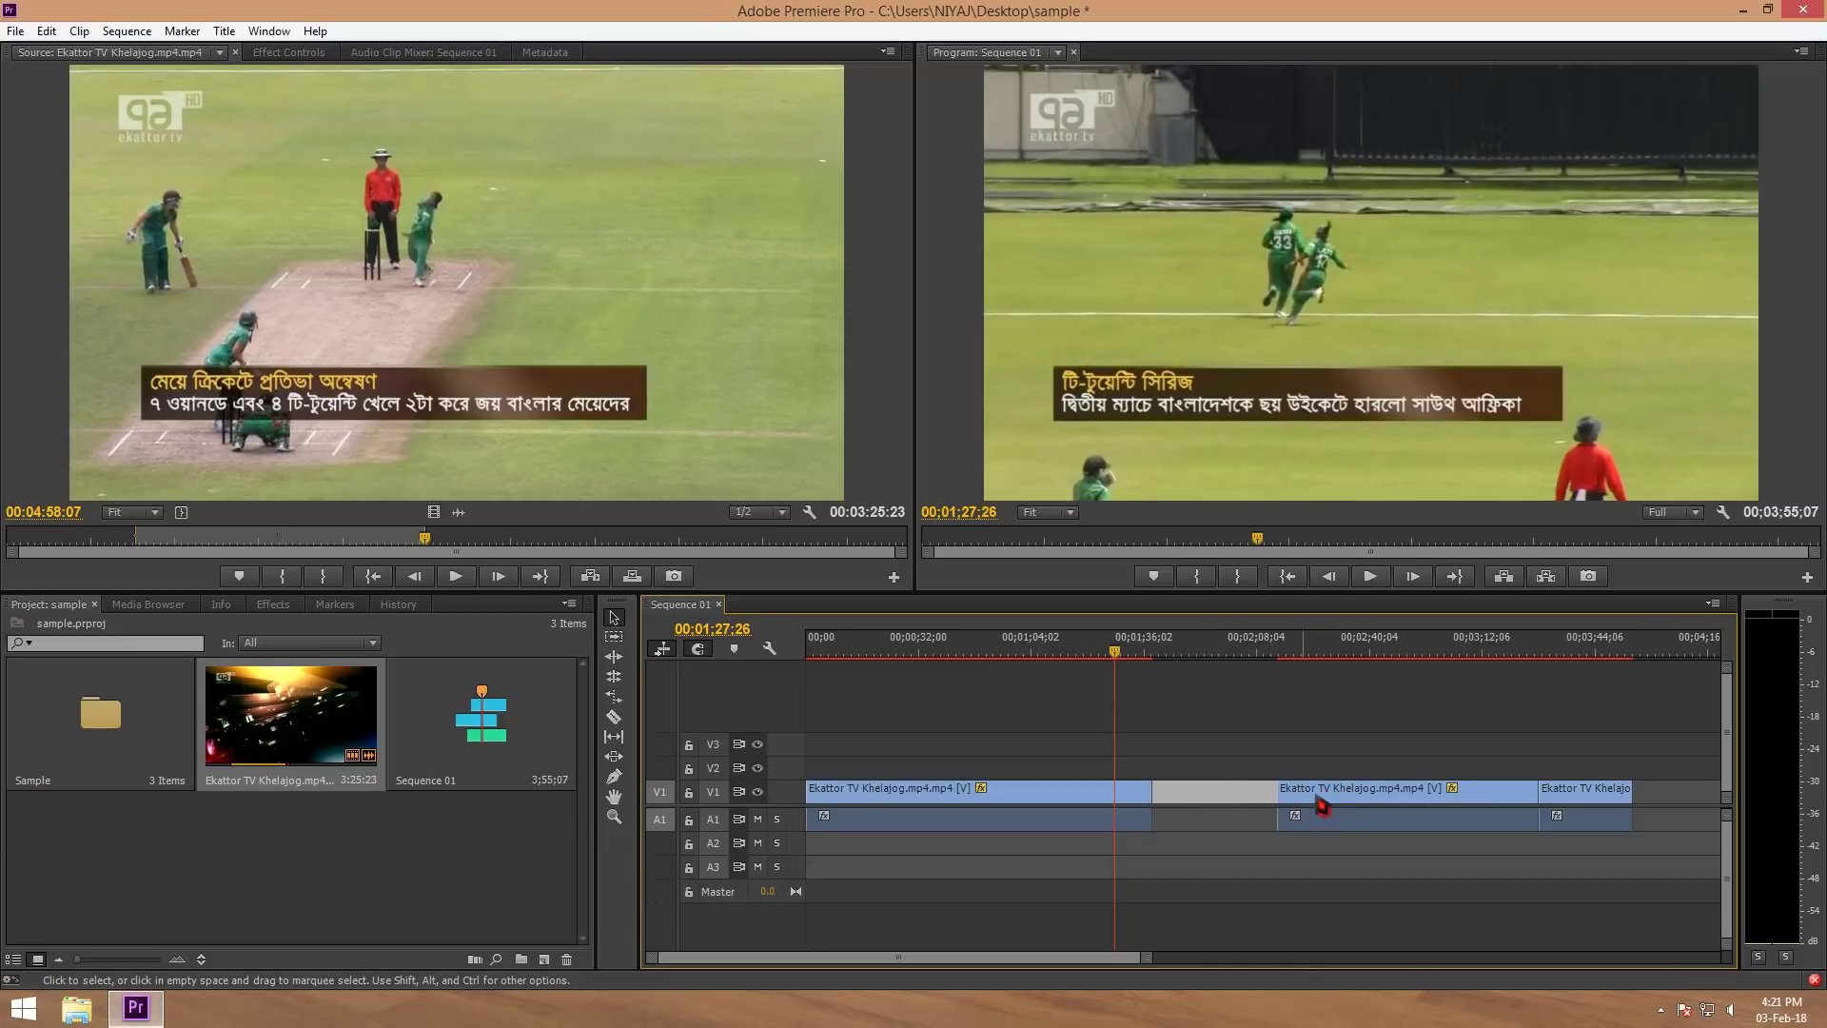
pyautogui.click(1100, 800)
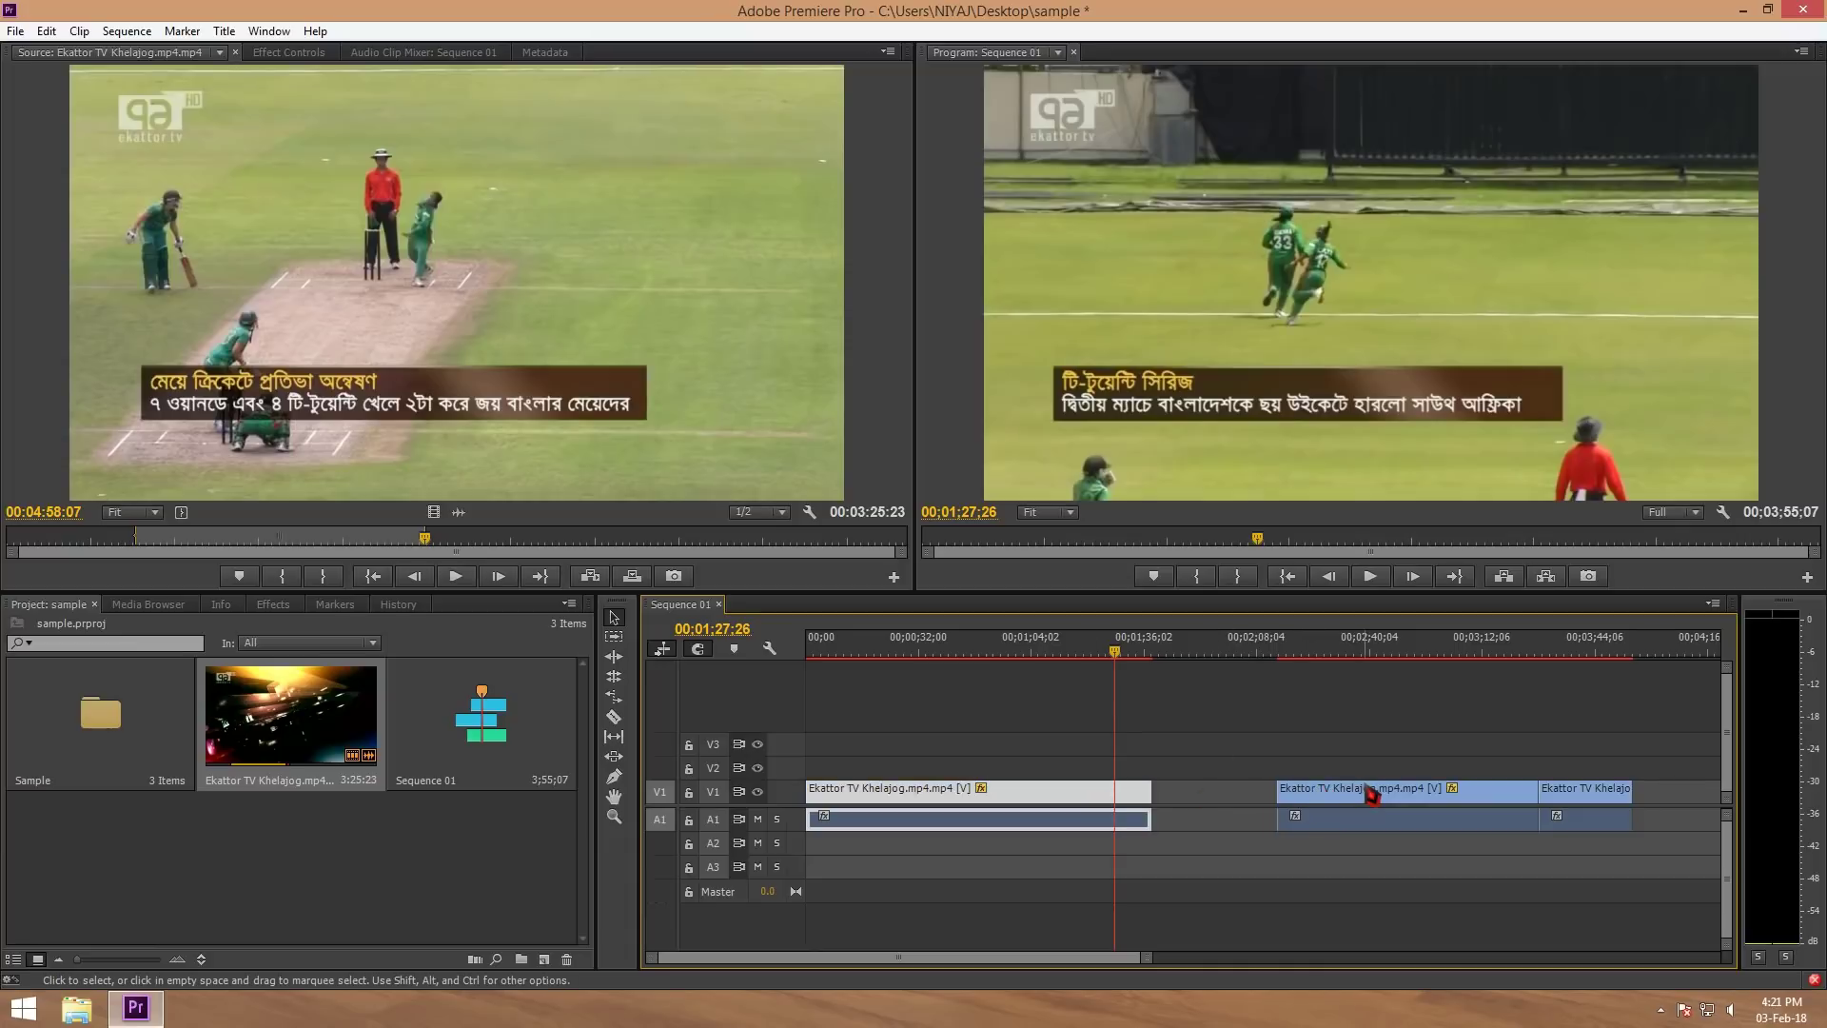
pyautogui.click(1371, 797)
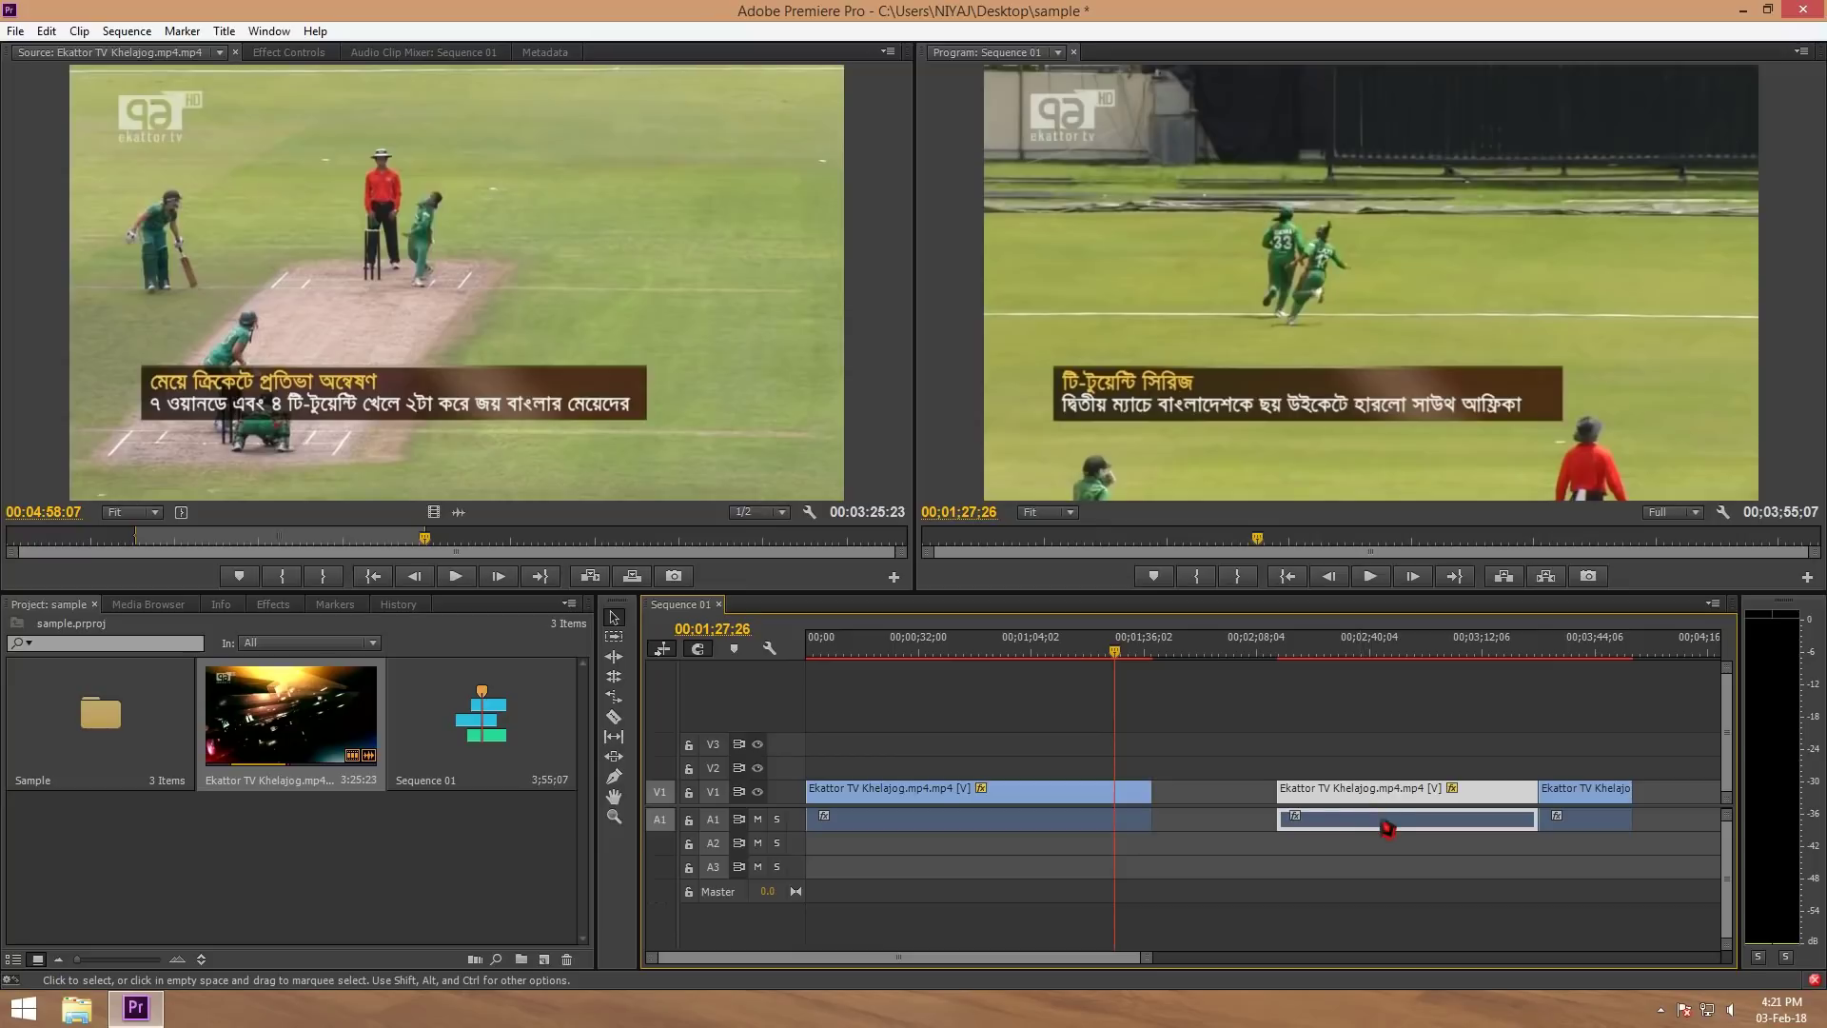
pyautogui.moveTo(1370, 799); pyautogui.dragTo(1212, 795)
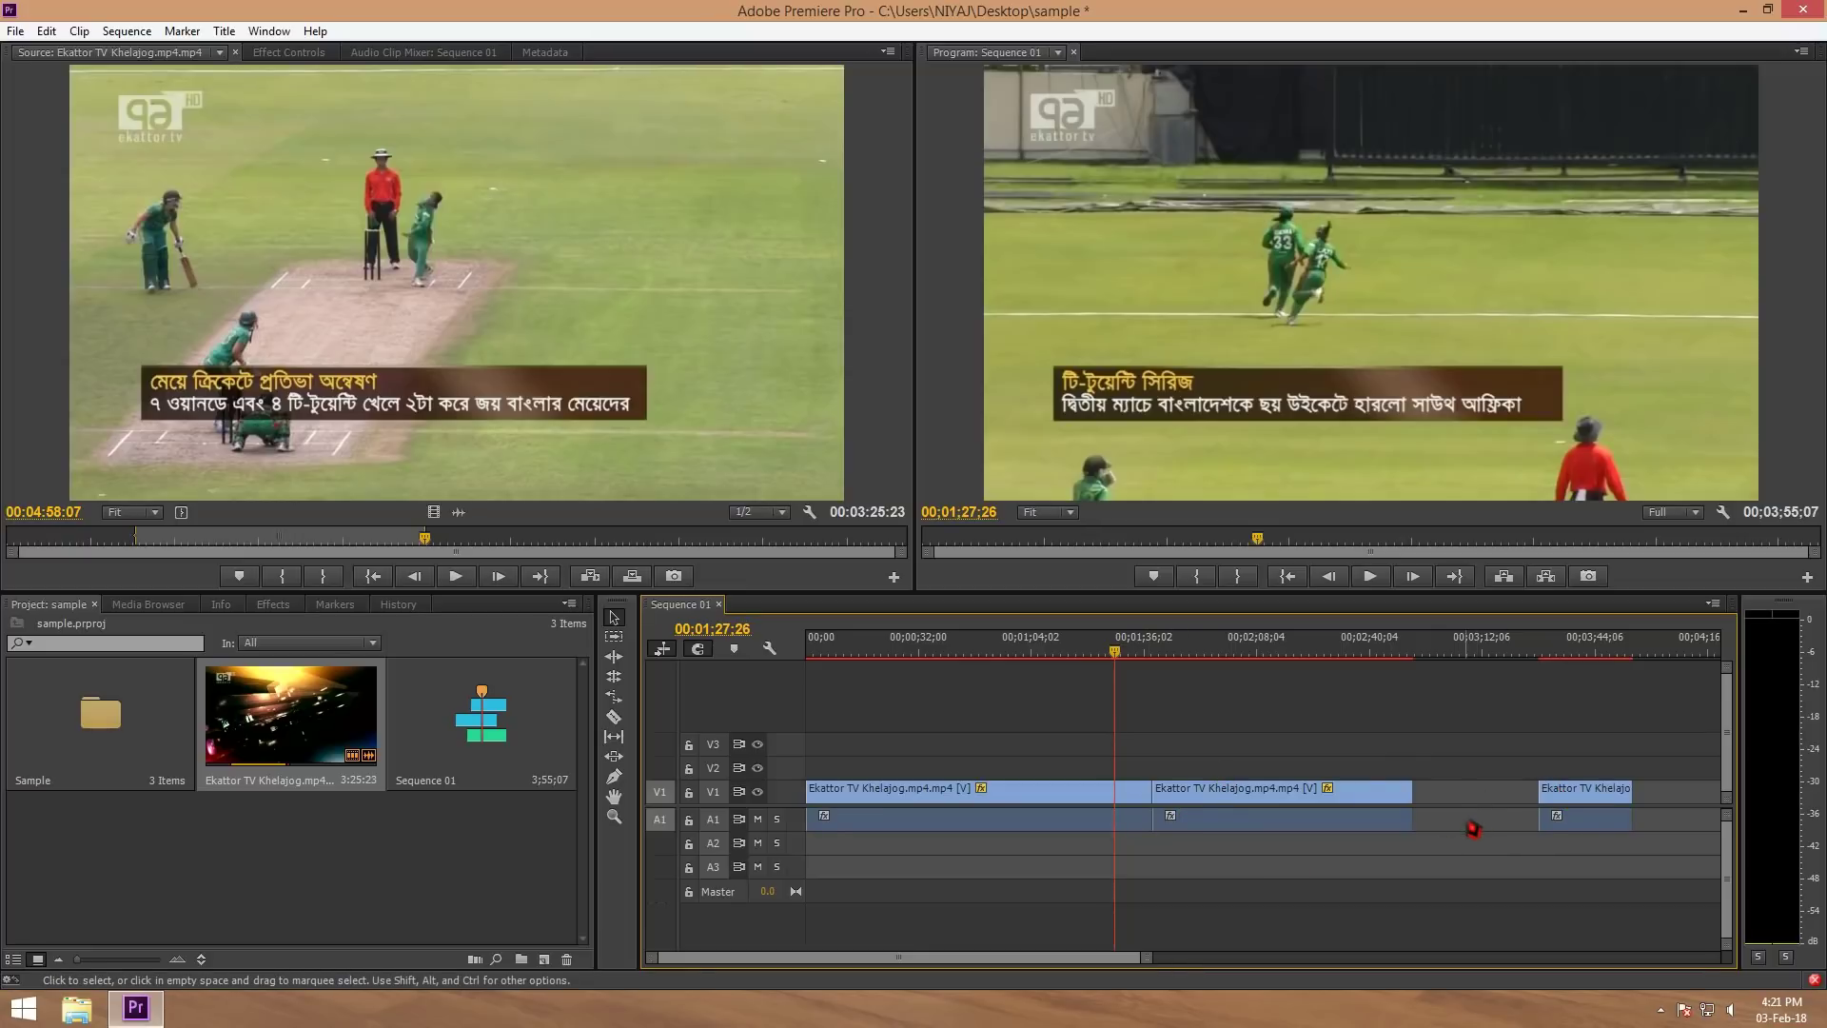
pyautogui.moveTo(1310, 795)
pyautogui.mouseDown()
pyautogui.moveTo(1451, 792)
pyautogui.moveTo(1215, 802)
pyautogui.mouseUp()
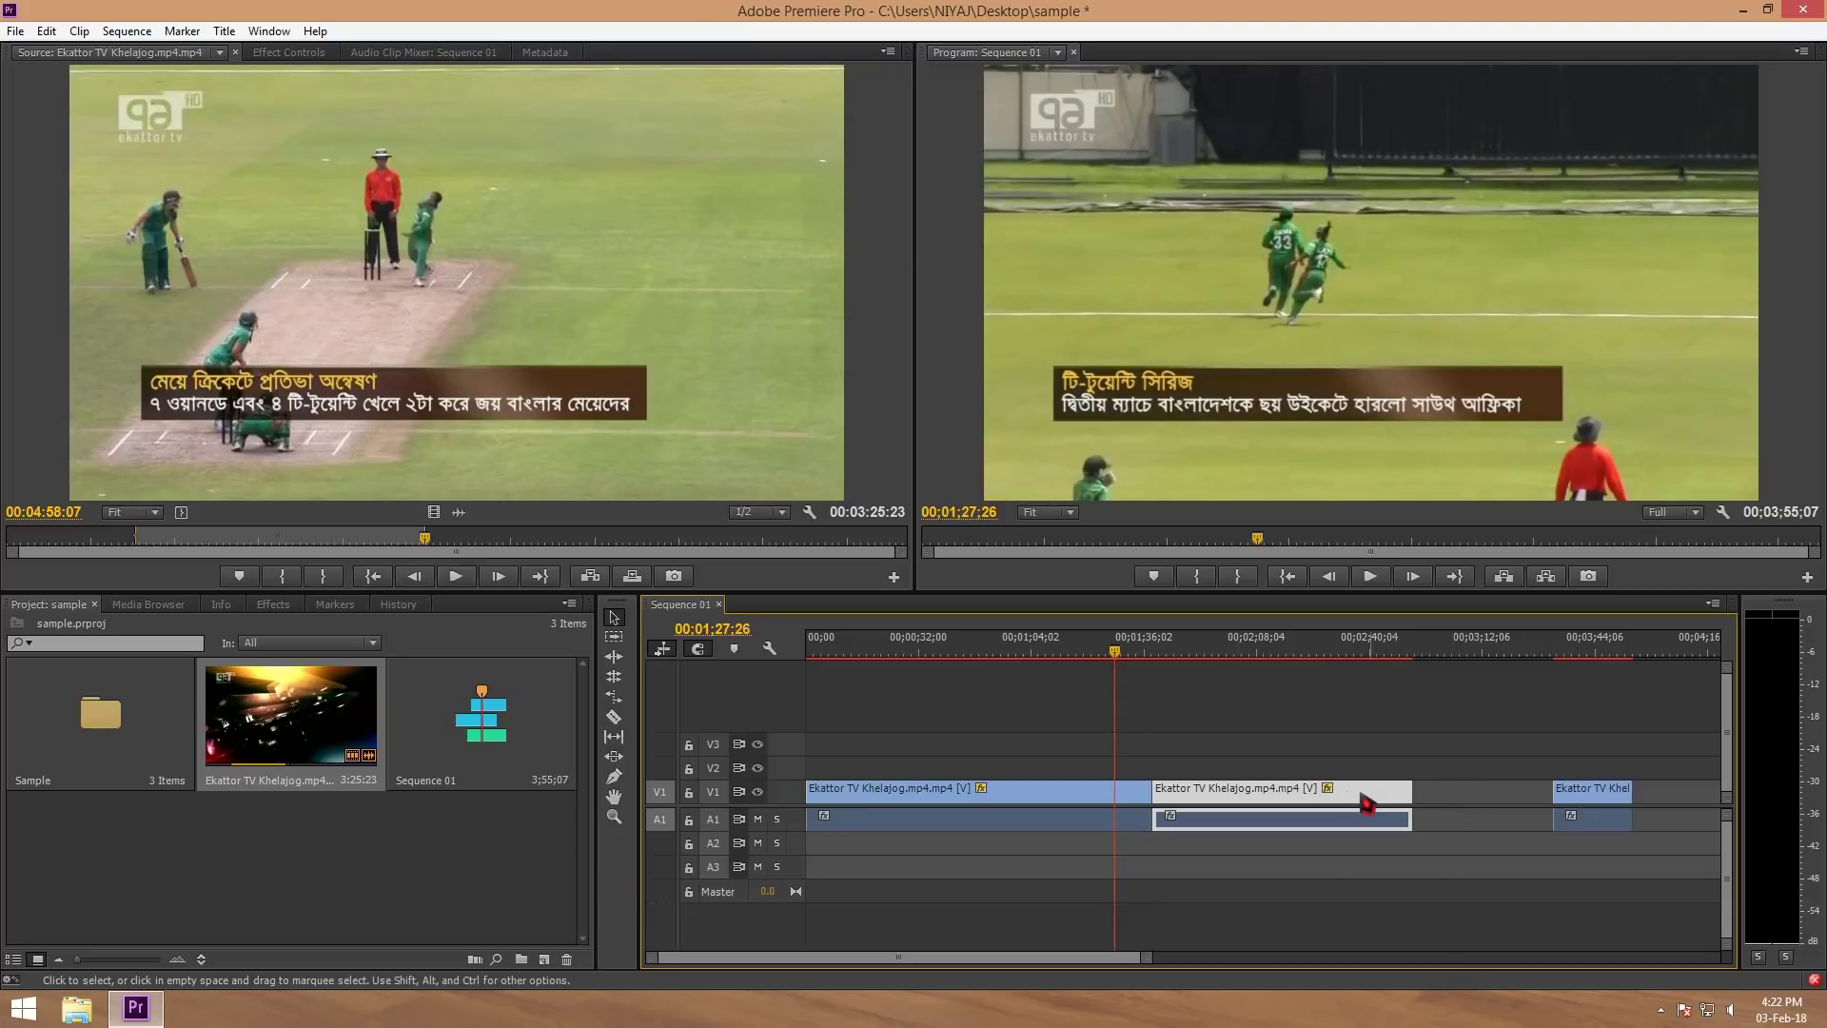
pyautogui.moveTo(1411, 802); pyautogui.dragTo(1477, 783)
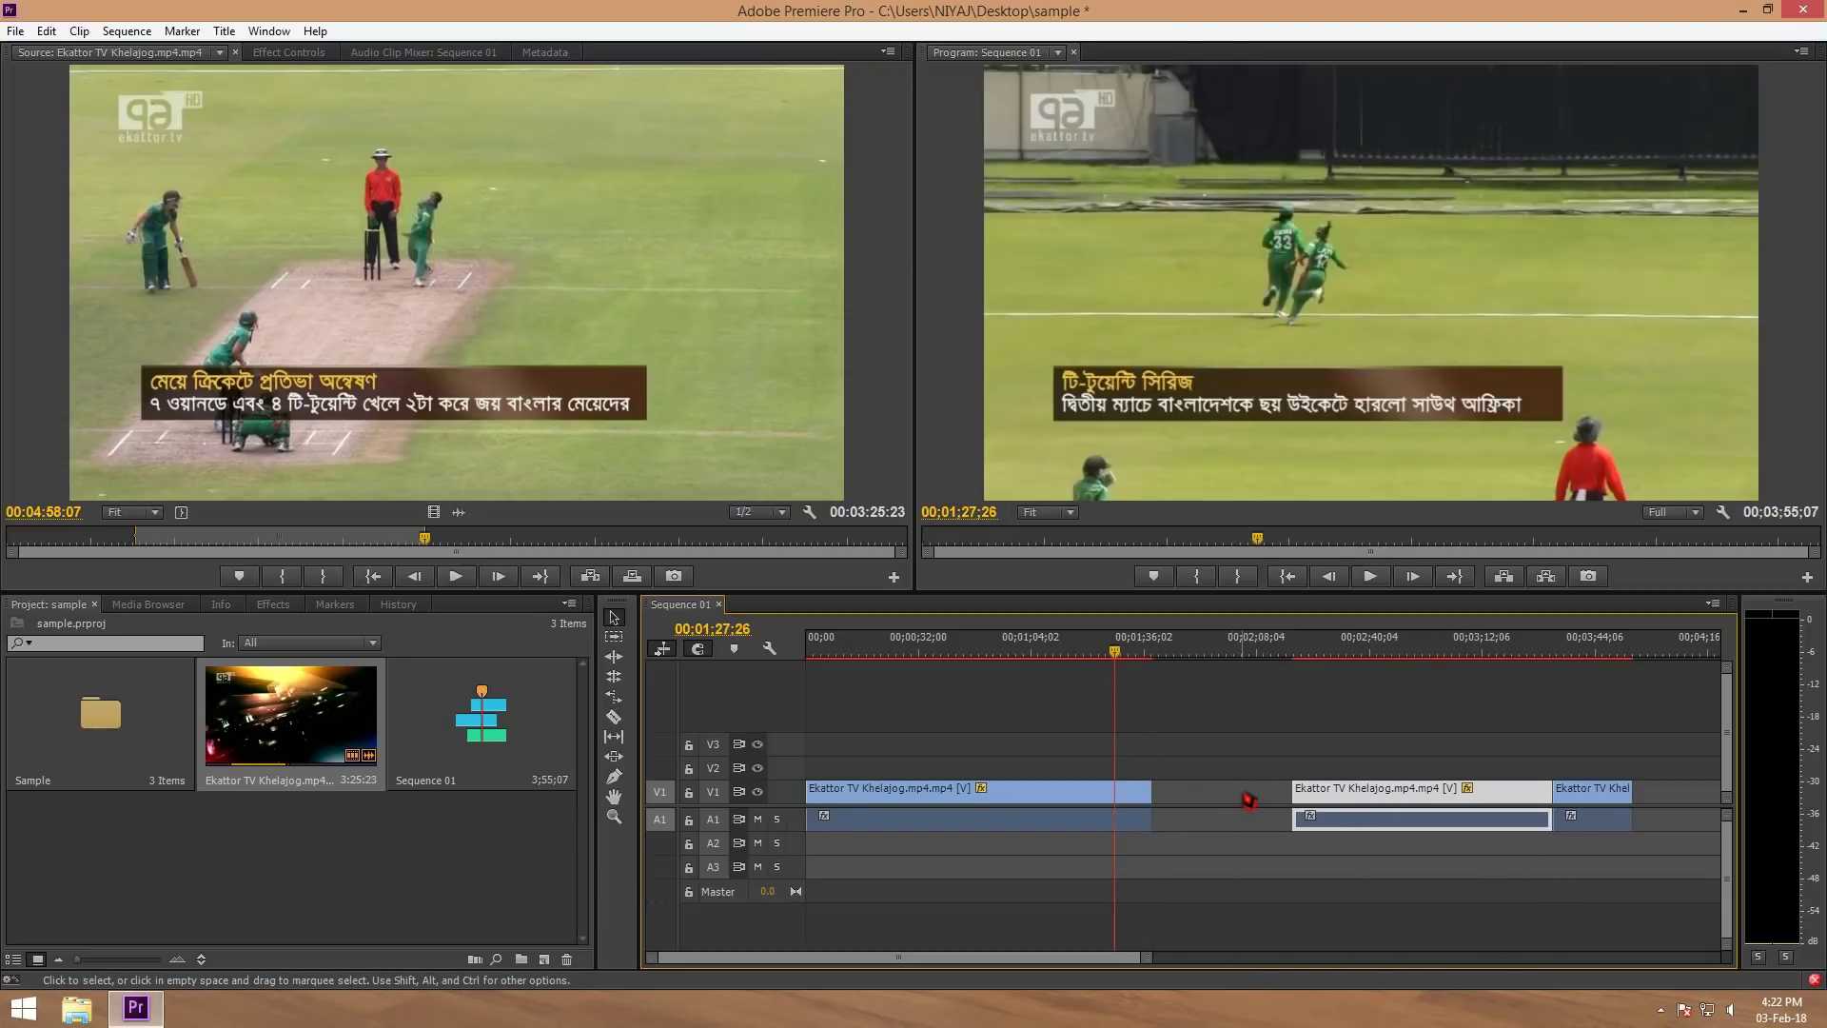
# - Ripple Delete the empty gap after the first piece so the later pieces close up
pyautogui.rightClick(1247, 800)
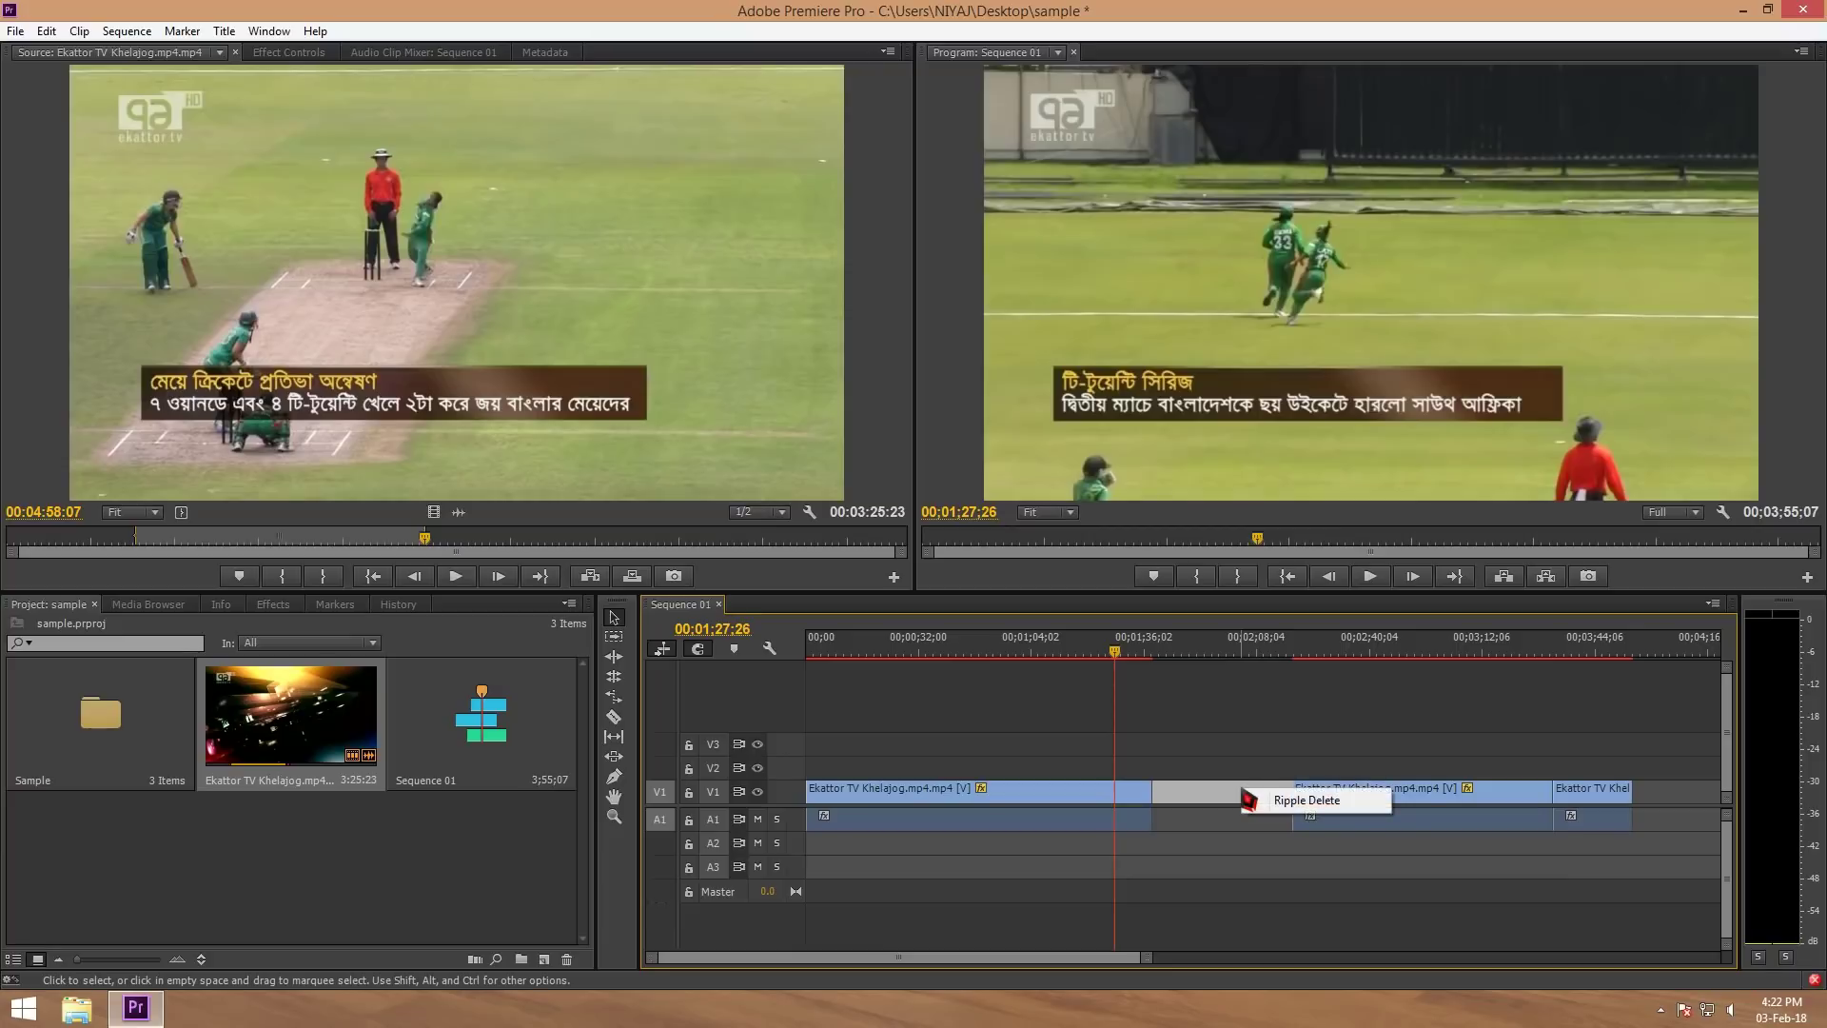
pyautogui.click(1321, 803)
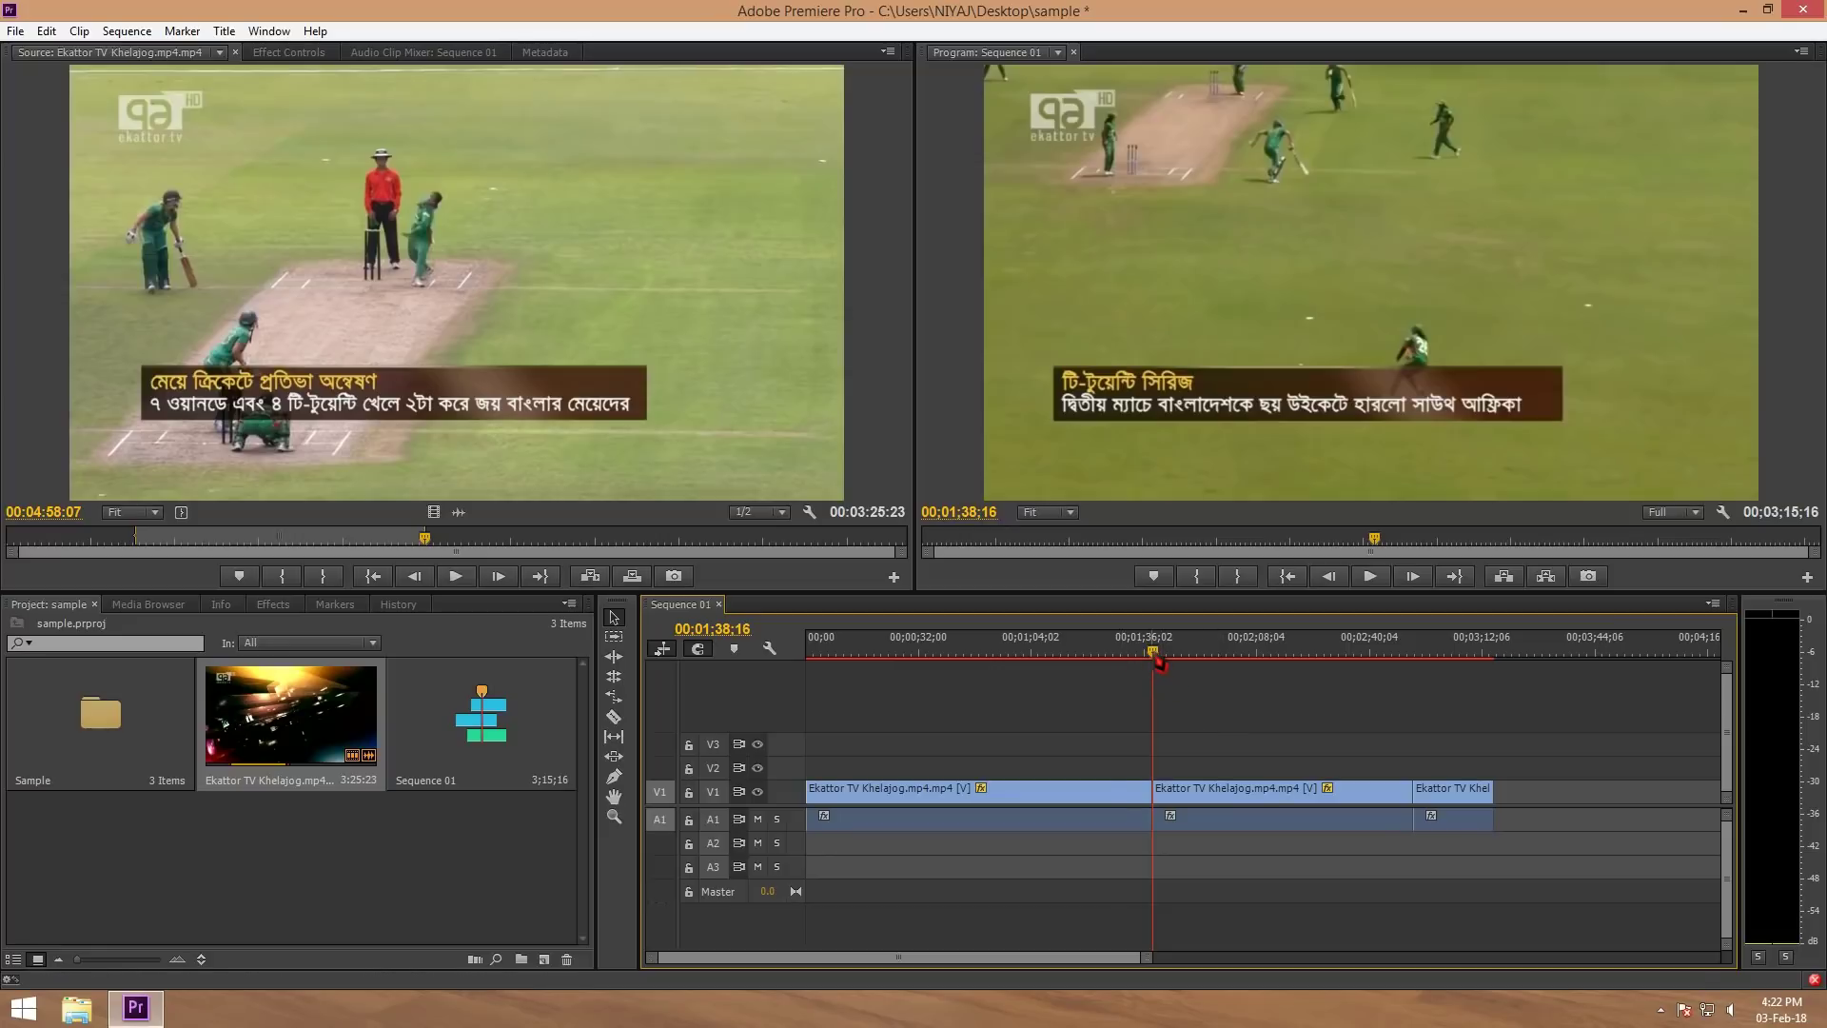
# - Set the playhead to 00:01:25:05 and place the last piece after a small gap
pyautogui.moveTo(1140, 666); pyautogui.dragTo(1106, 672)
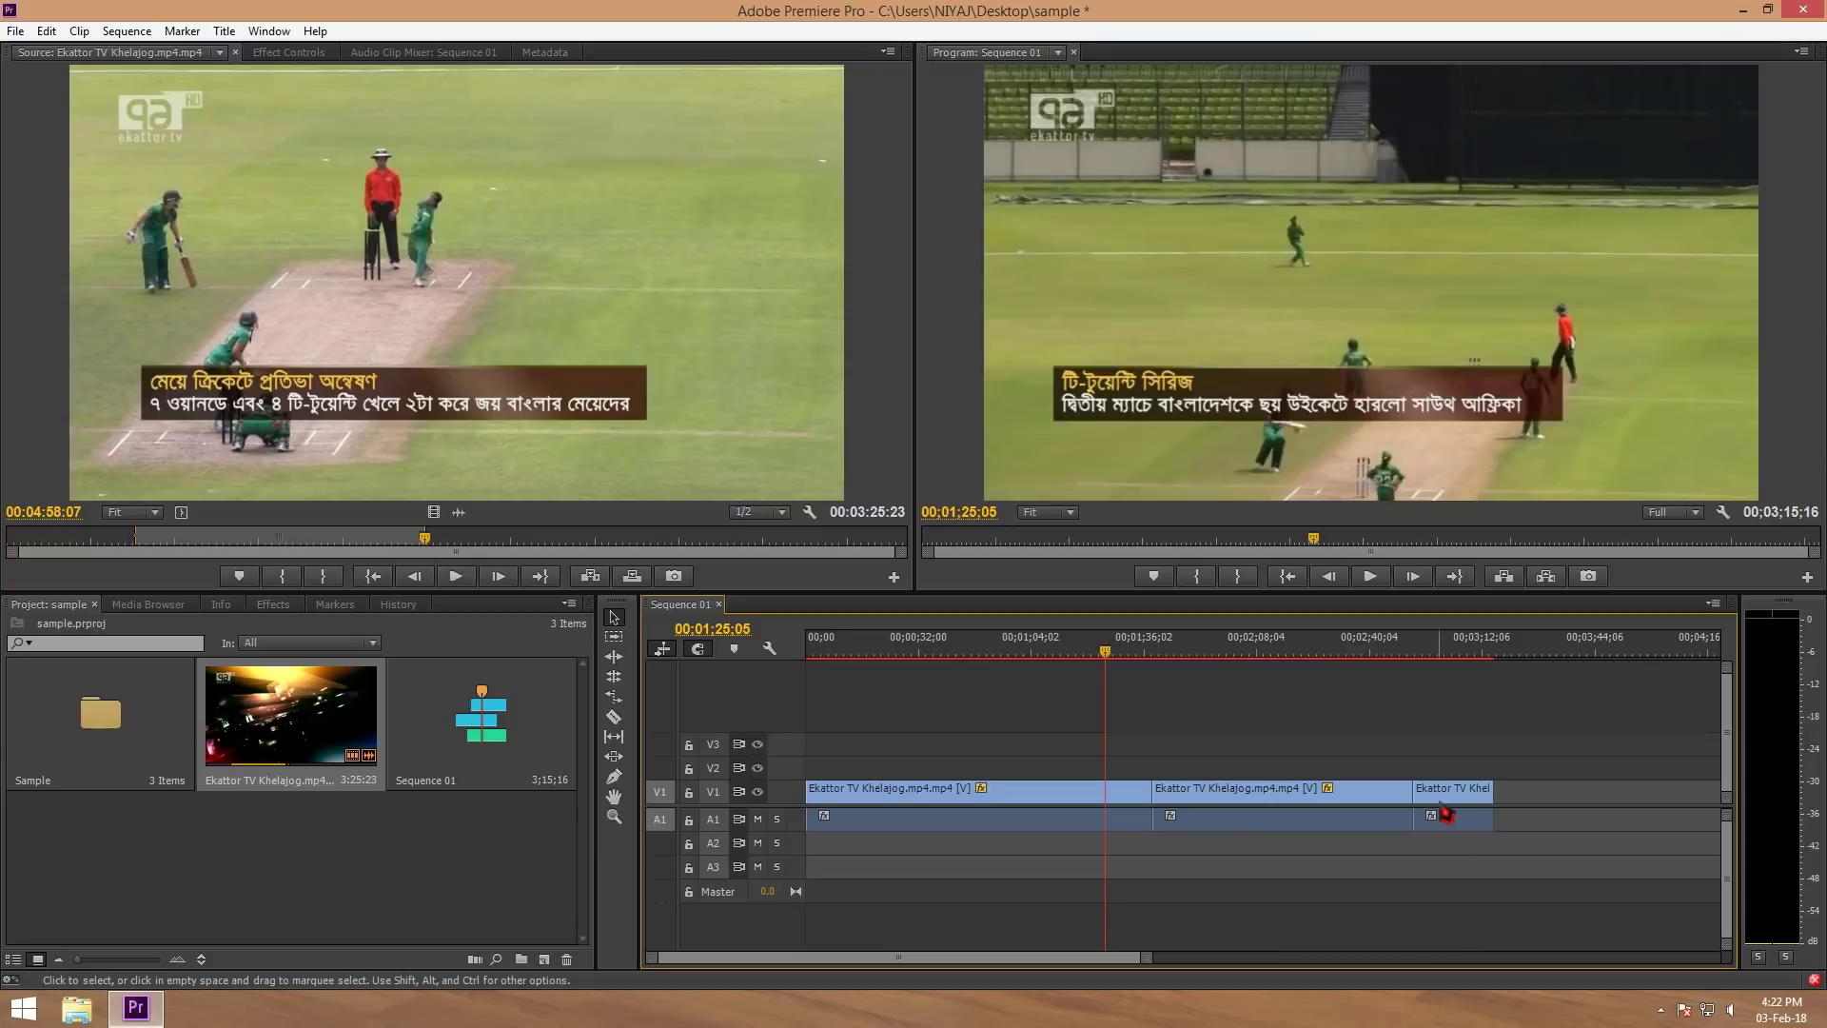
pyautogui.moveTo(1445, 813); pyautogui.dragTo(1578, 809)
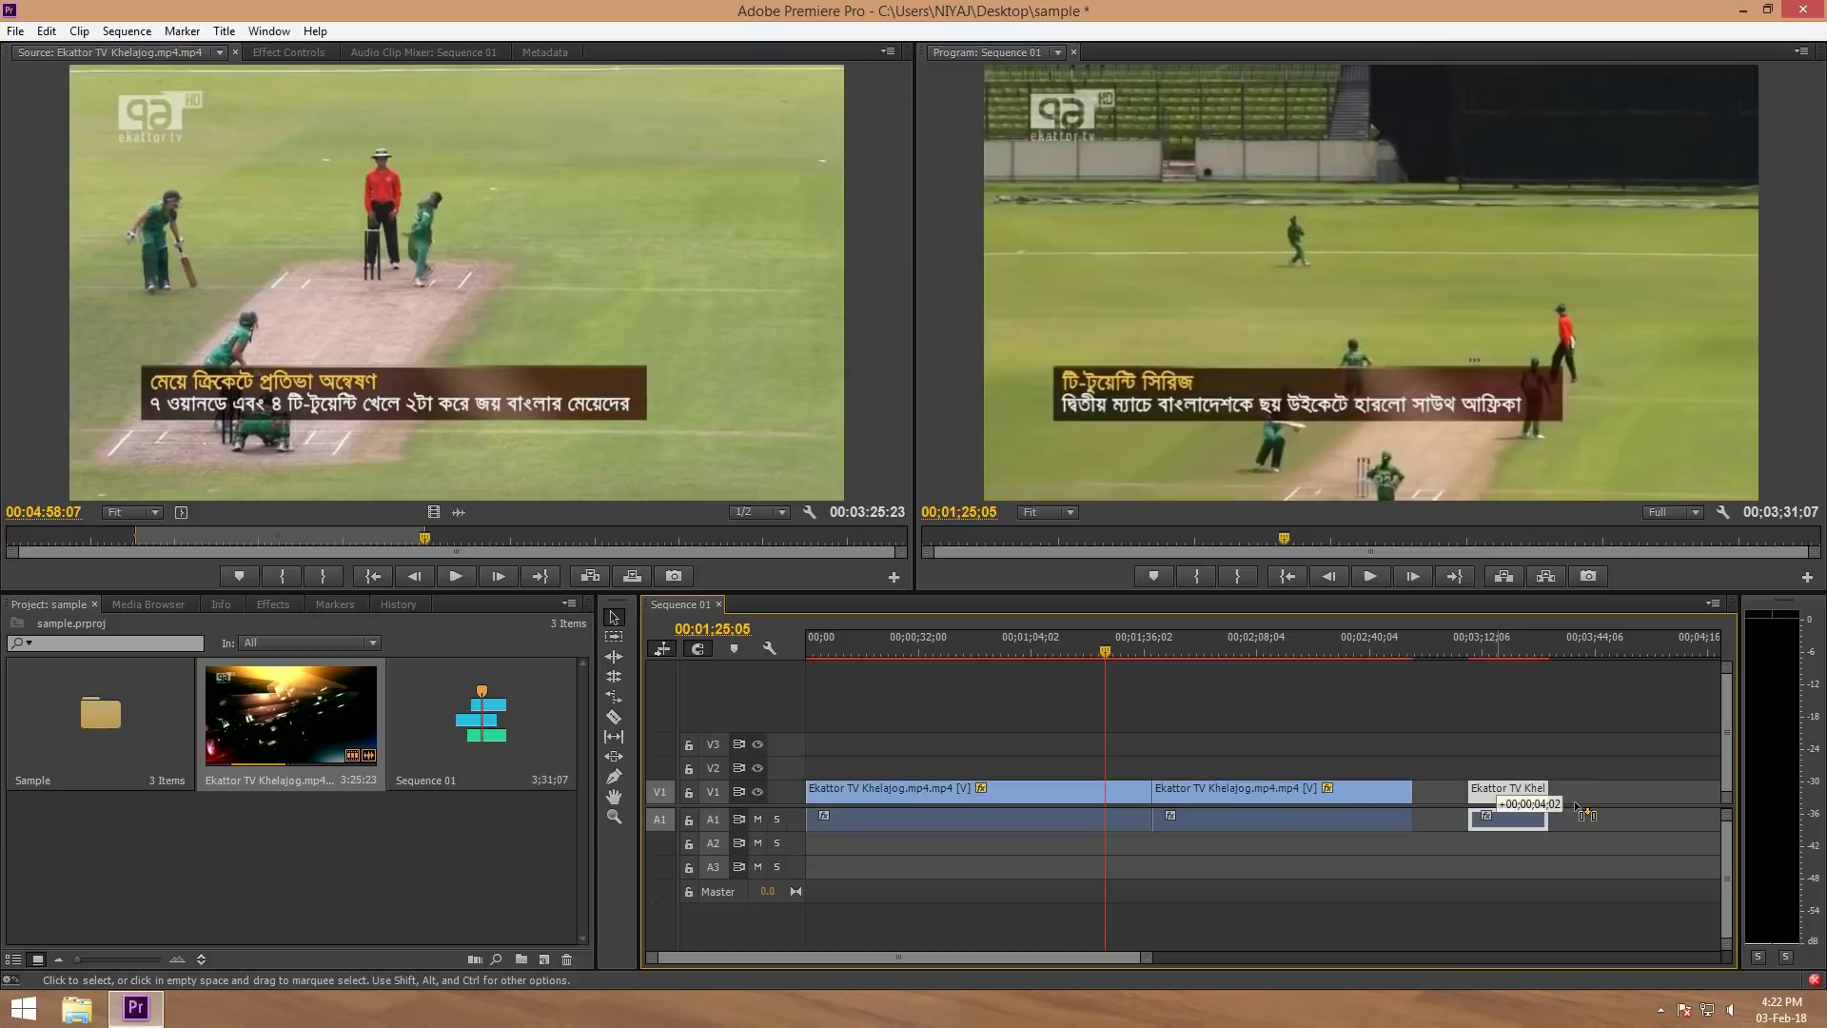
pyautogui.moveTo(1578, 808); pyautogui.dragTo(1471, 807)
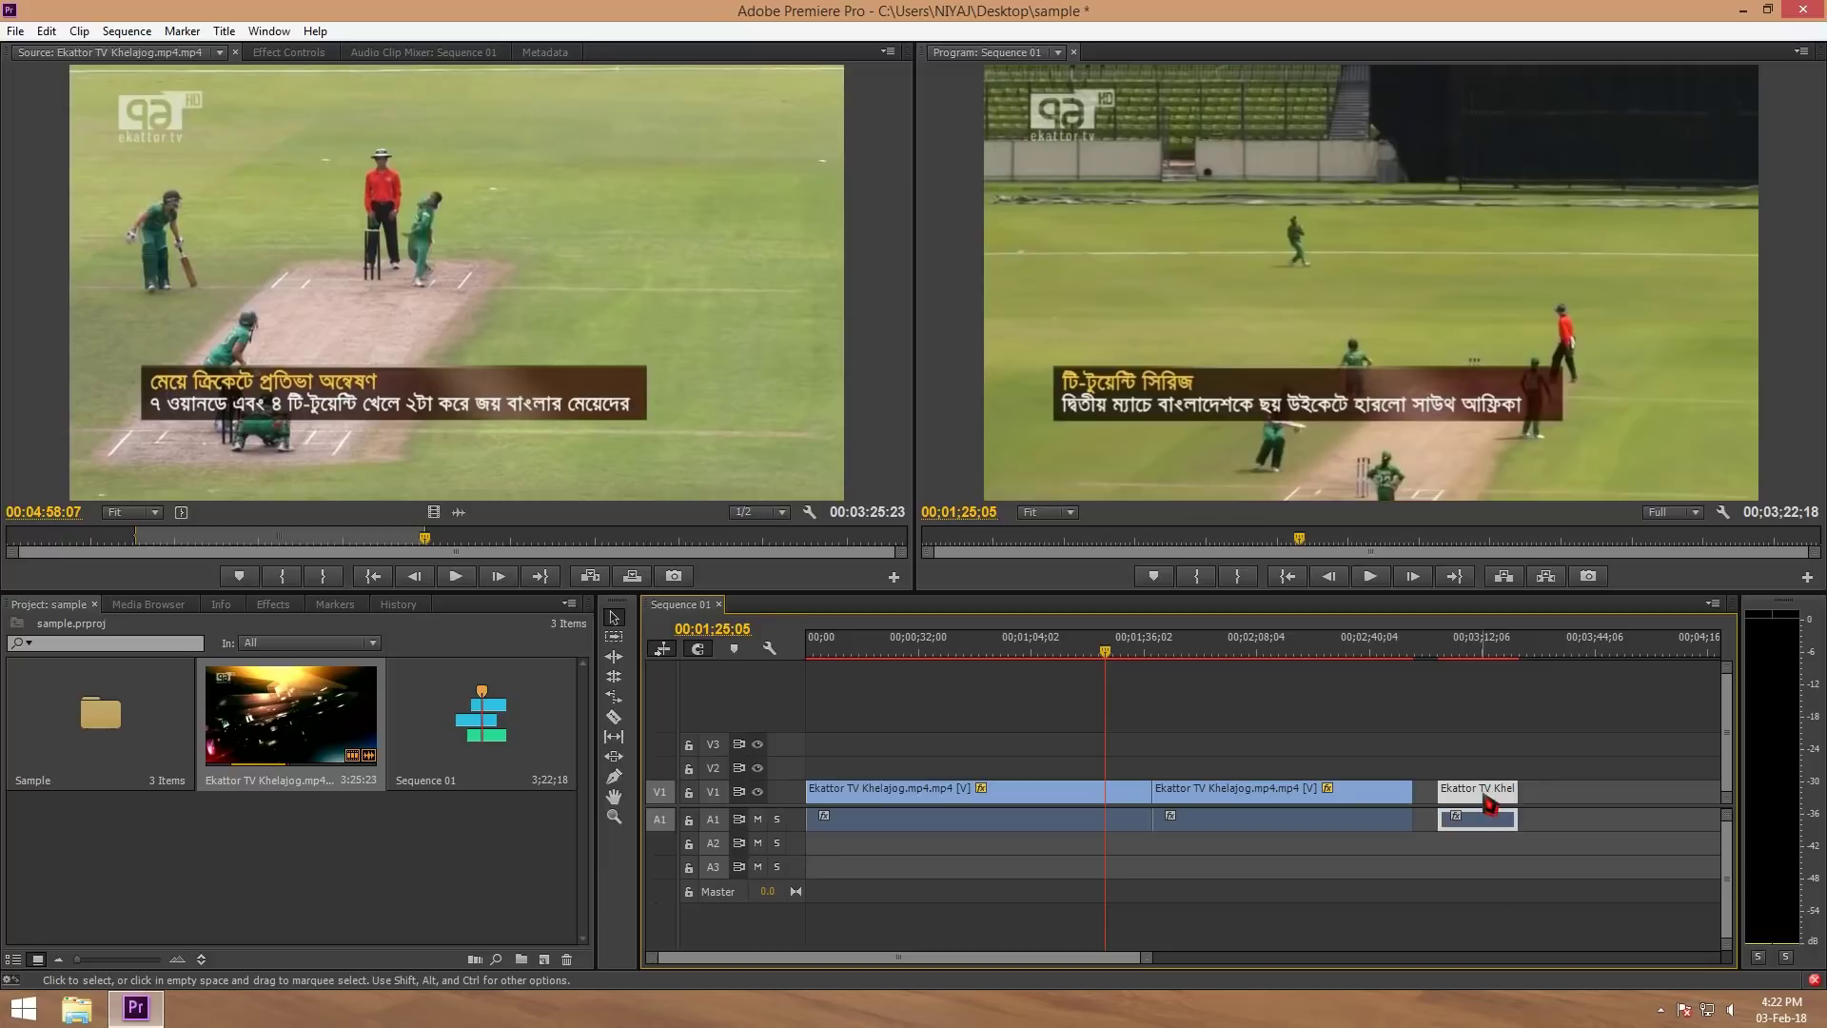
# - Unlink the last piece's video and audio, then link them back together
pyautogui.rightClick(1487, 804)
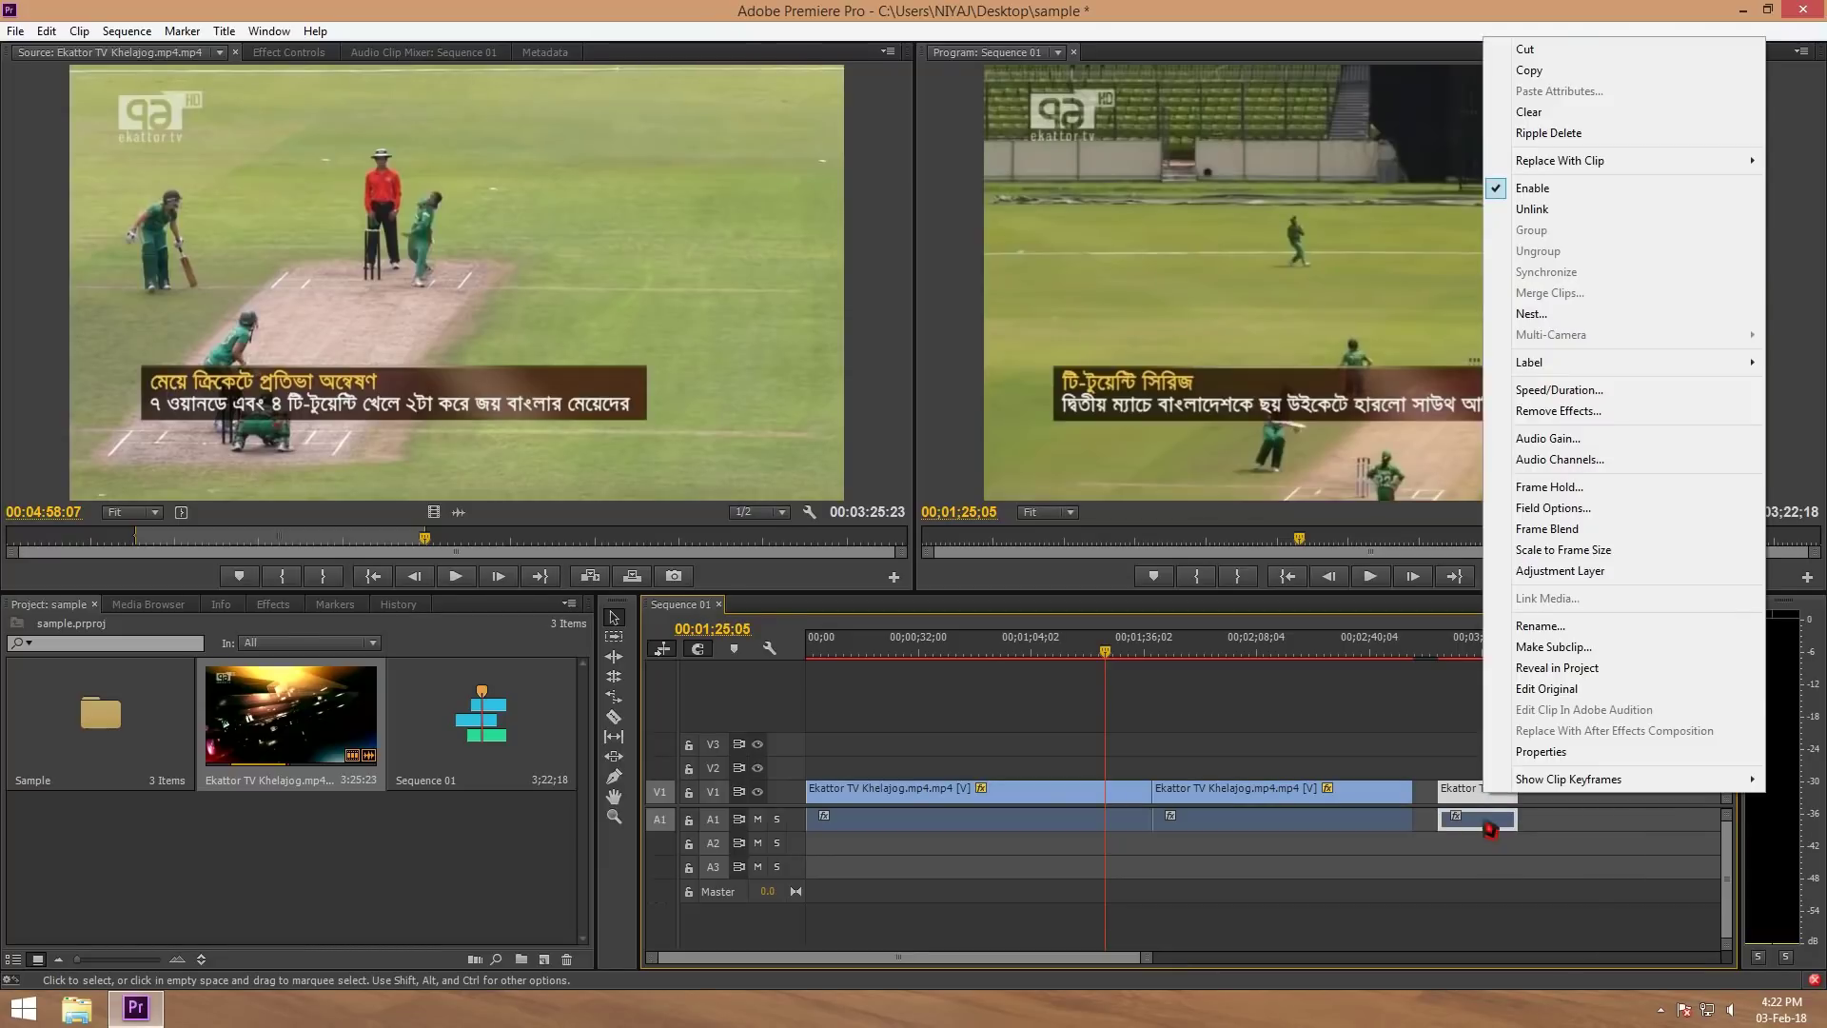
pyautogui.click(1536, 209)
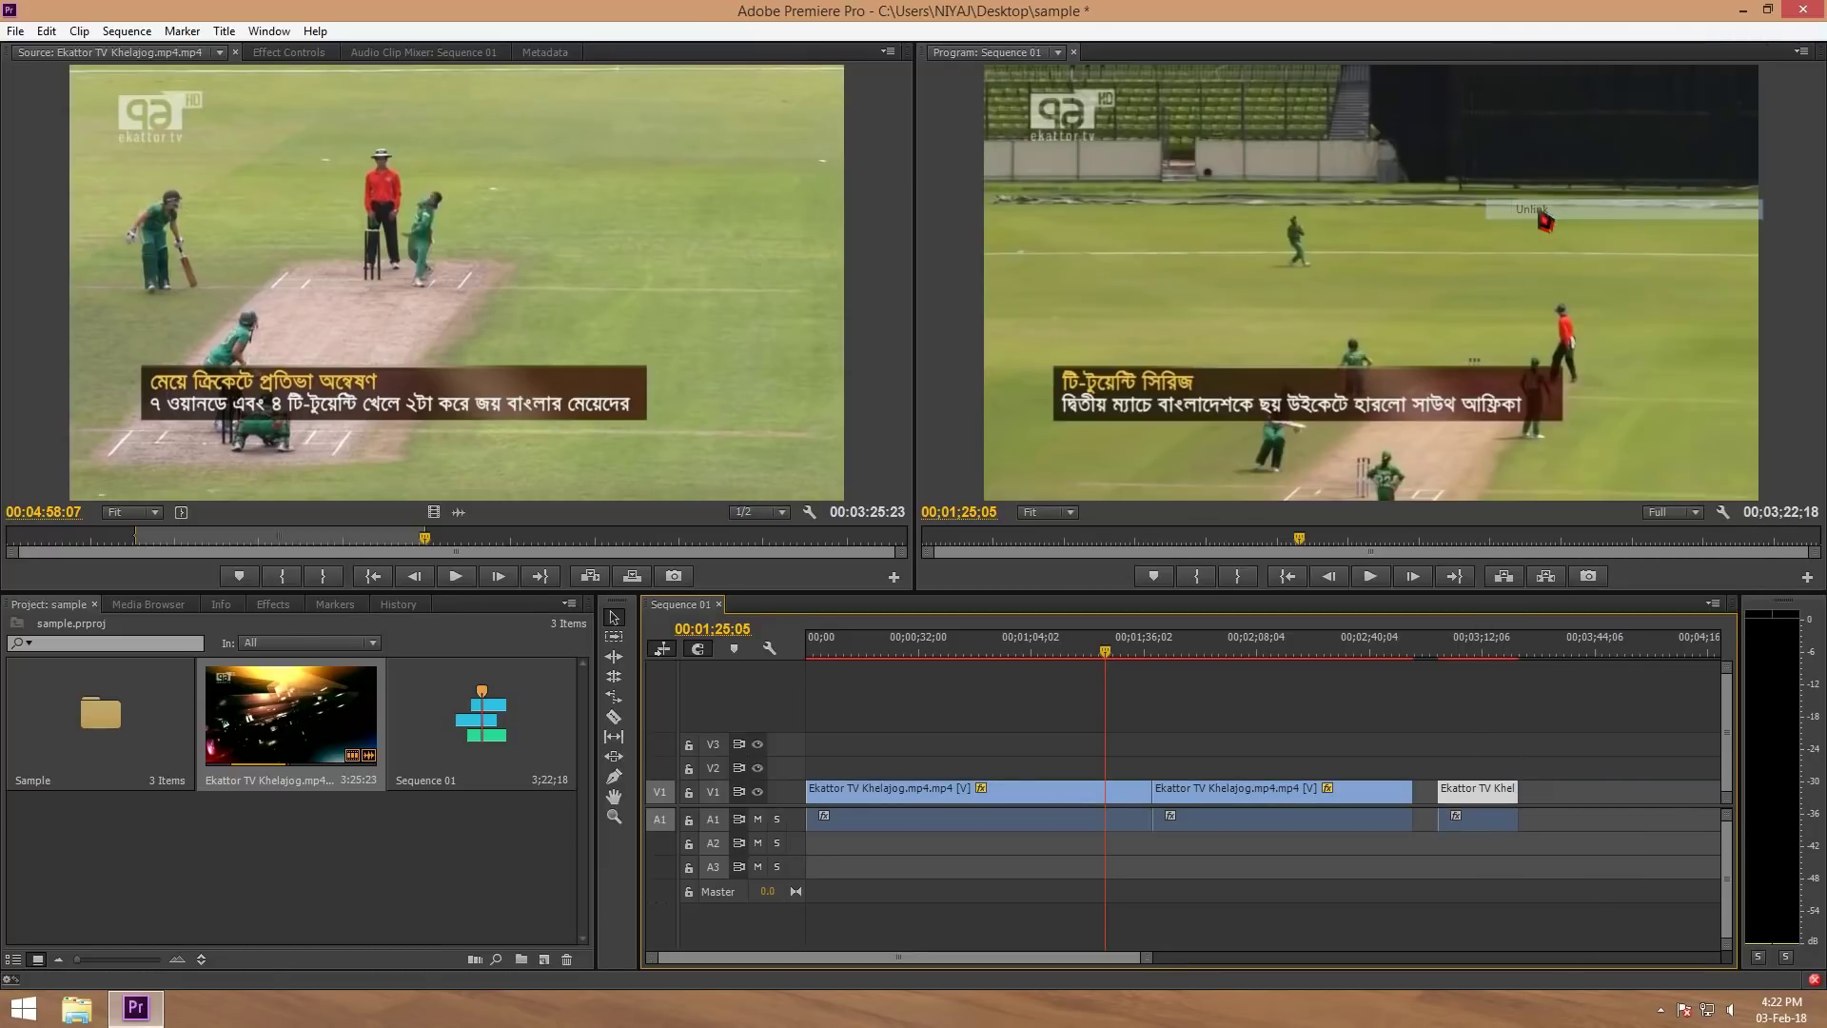
pyautogui.click(1546, 766)
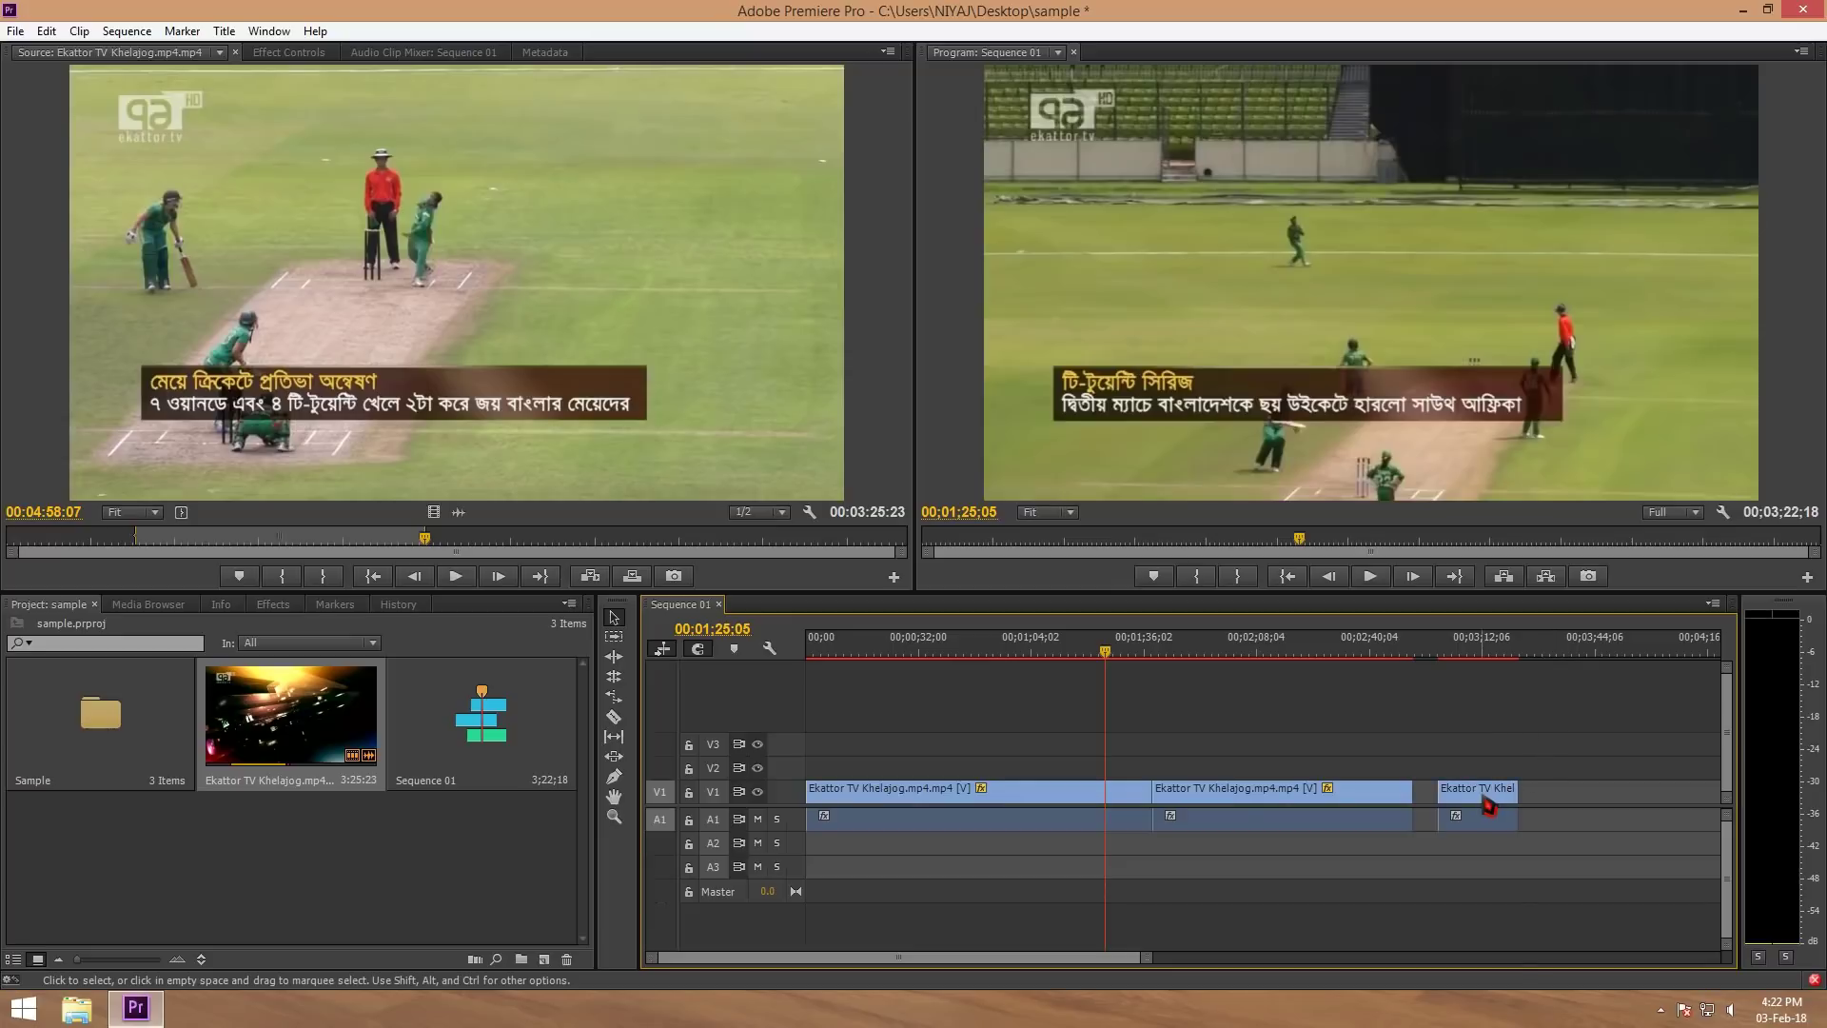
pyautogui.moveTo(1489, 799)
pyautogui.mouseDown()
pyautogui.moveTo(1608, 780)
pyautogui.moveTo(1612, 797)
pyautogui.moveTo(1450, 790)
pyautogui.moveTo(1584, 831)
pyautogui.moveTo(1475, 799)
pyautogui.mouseUp()
pyautogui.click(1548, 742)
pyautogui.click(1498, 816)
pyautogui.rightClick(1487, 809)
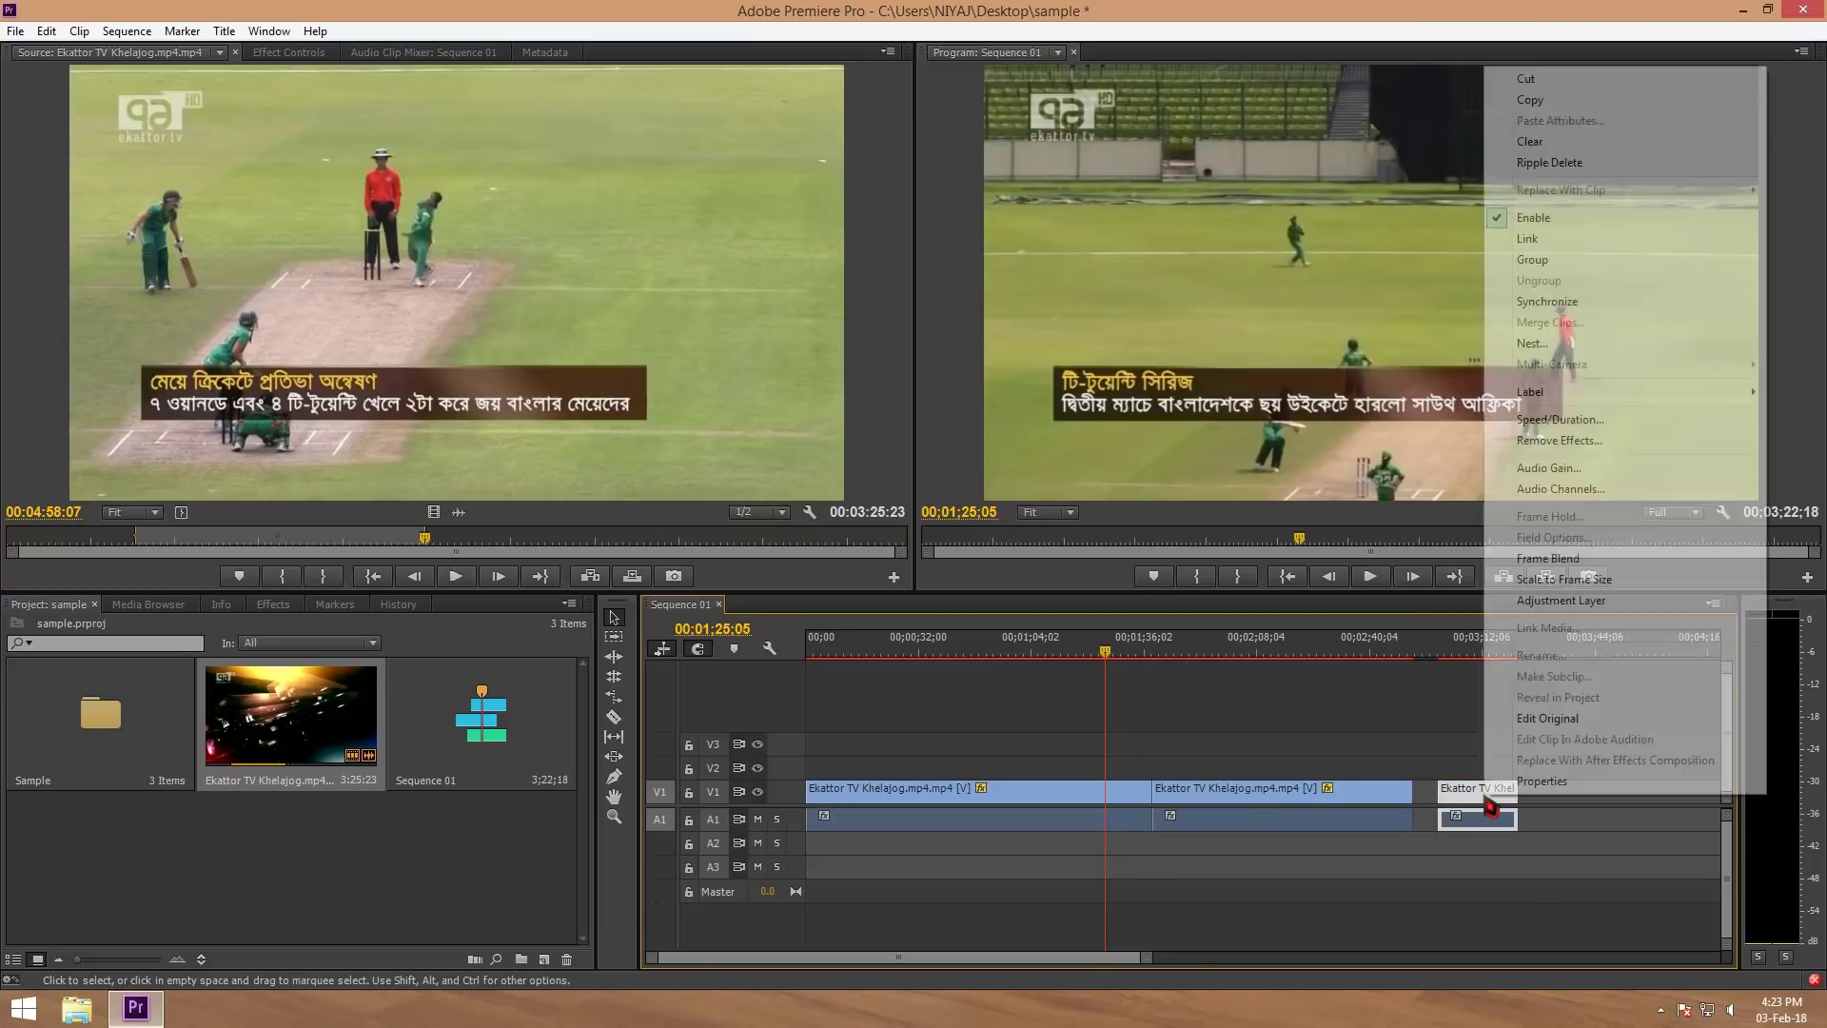
pyautogui.click(1527, 237)
pyautogui.click(1549, 775)
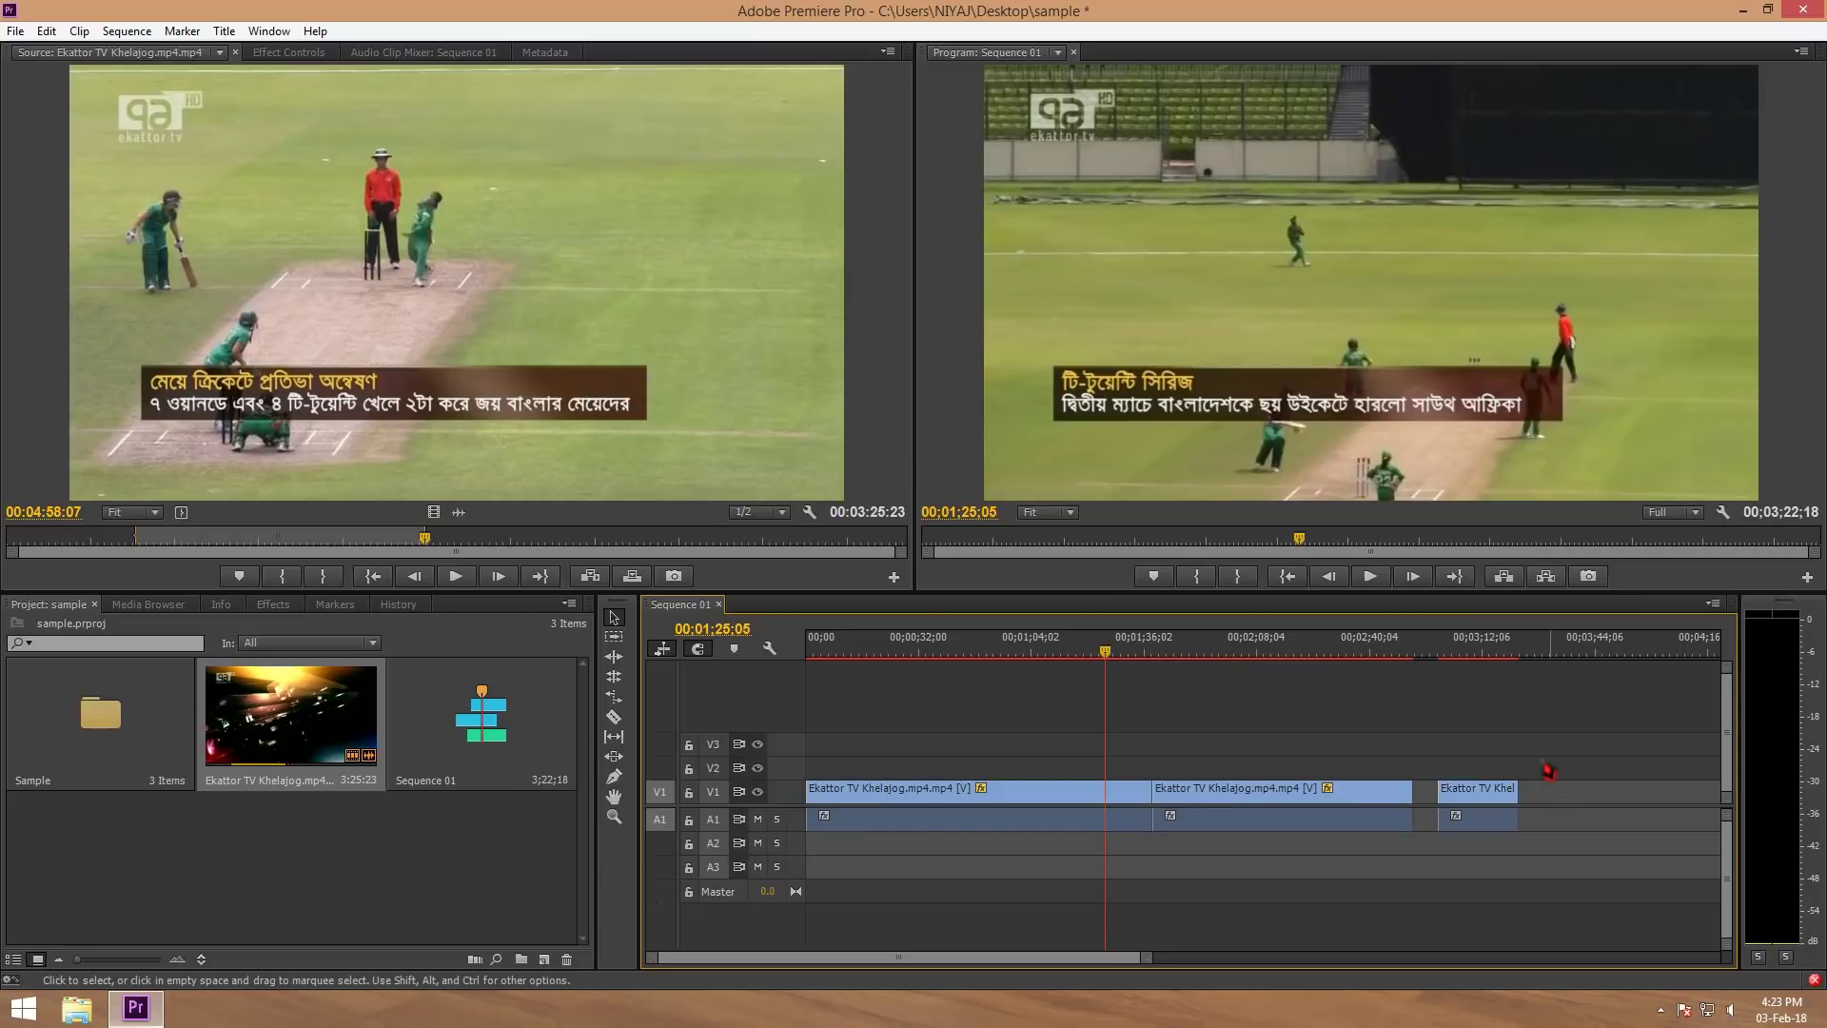
# - Nudge the last cricket piece right, select both V1 clips, and return the playhead to 00:00:34:09
pyautogui.moveTo(1503, 786); pyautogui.dragTo(1532, 824)
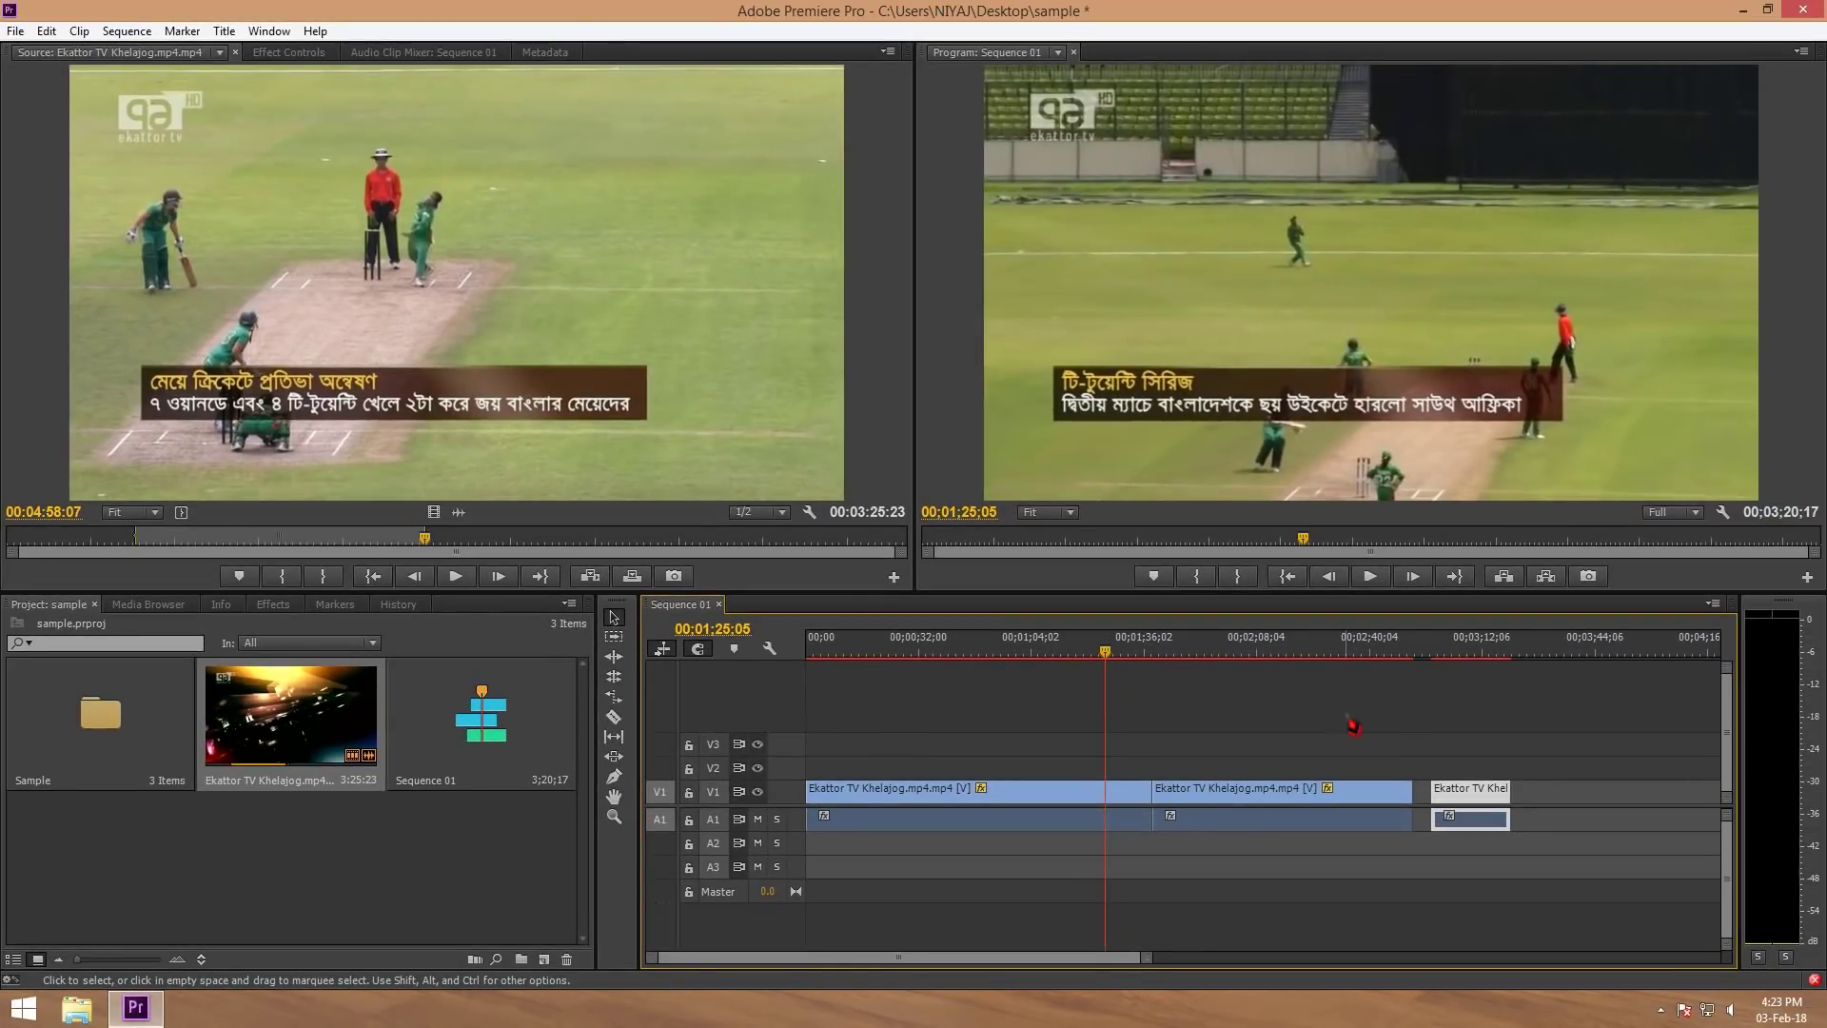
pyautogui.click(1229, 795)
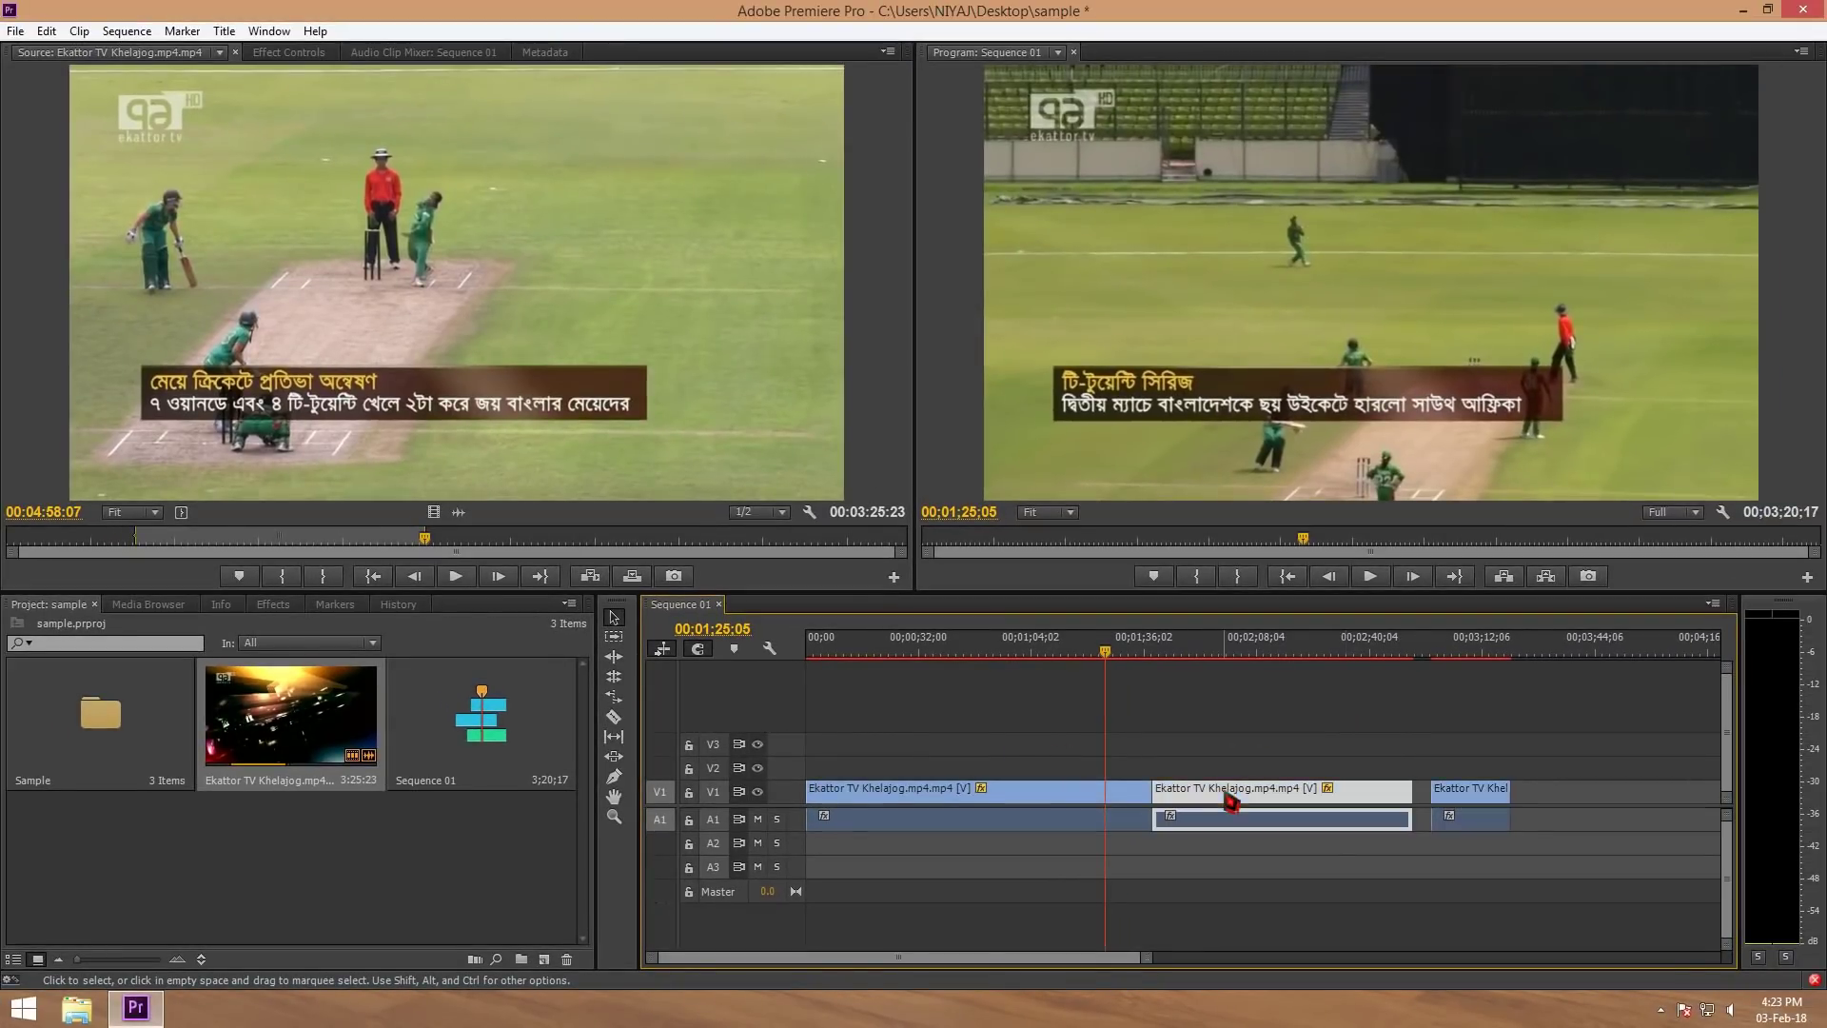
pyautogui.click(1020, 801)
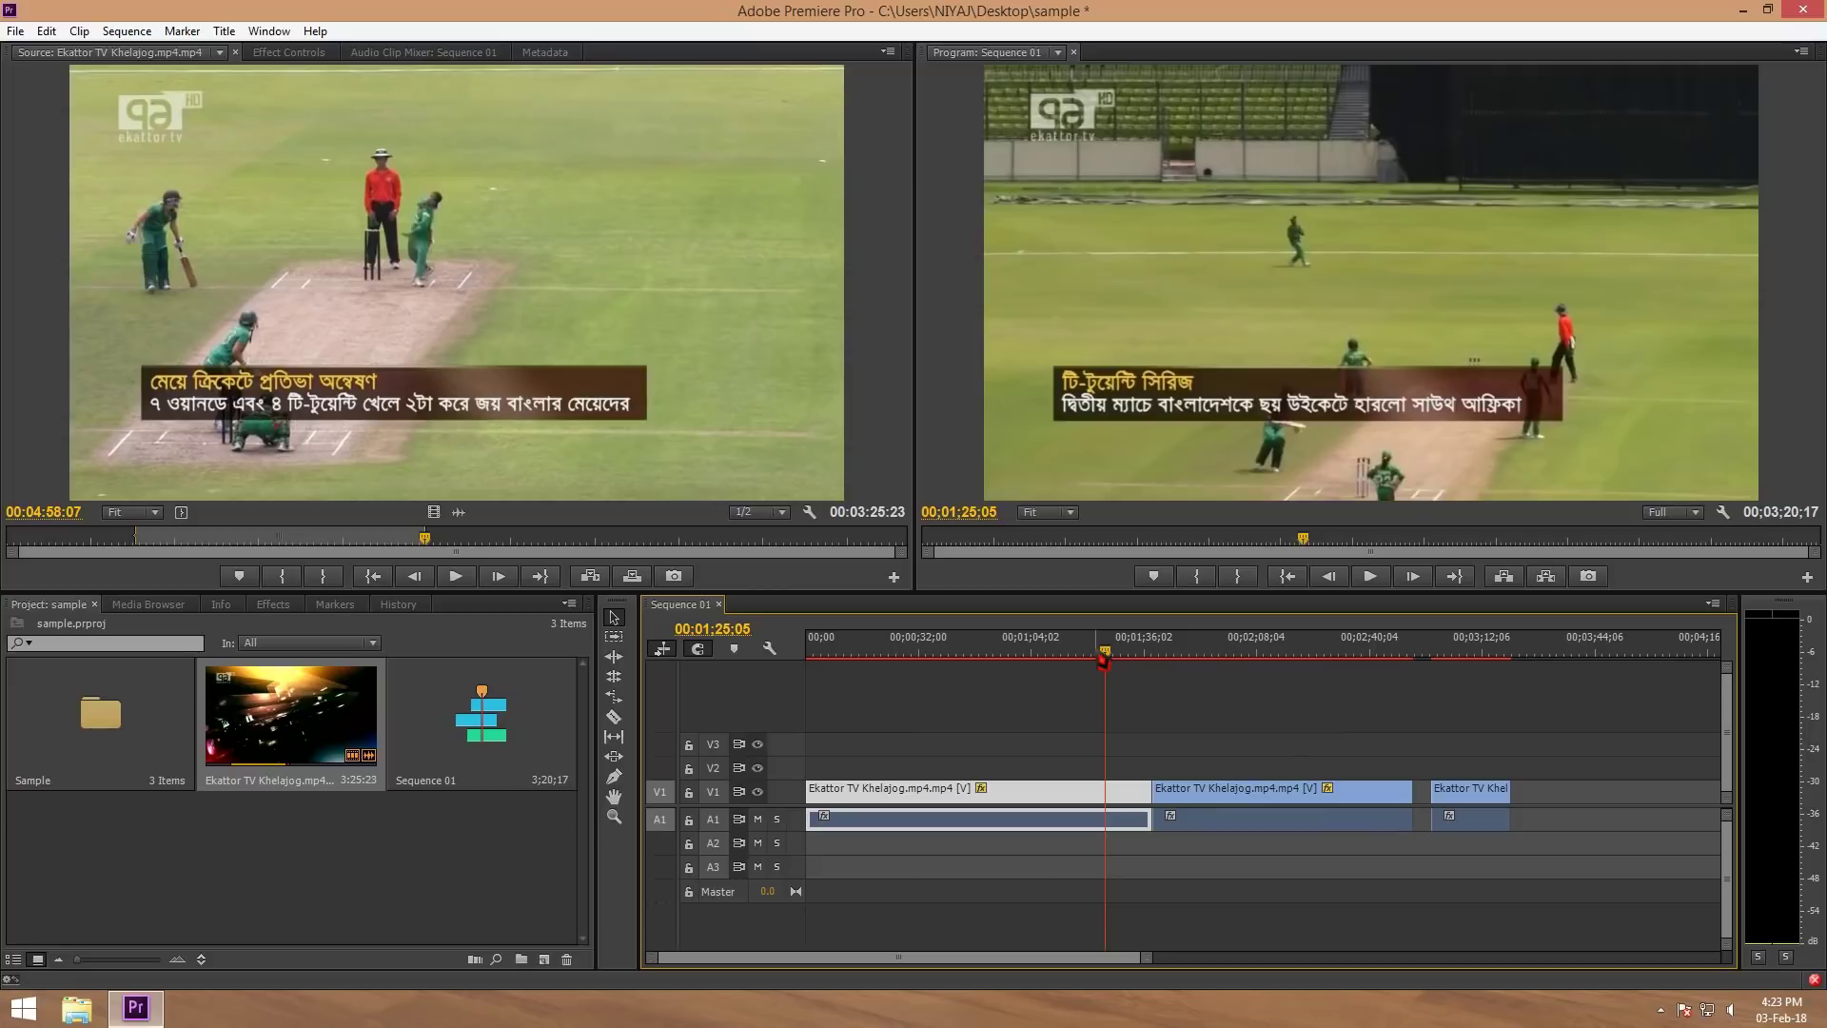
pyautogui.moveTo(1107, 660); pyautogui.dragTo(926, 656)
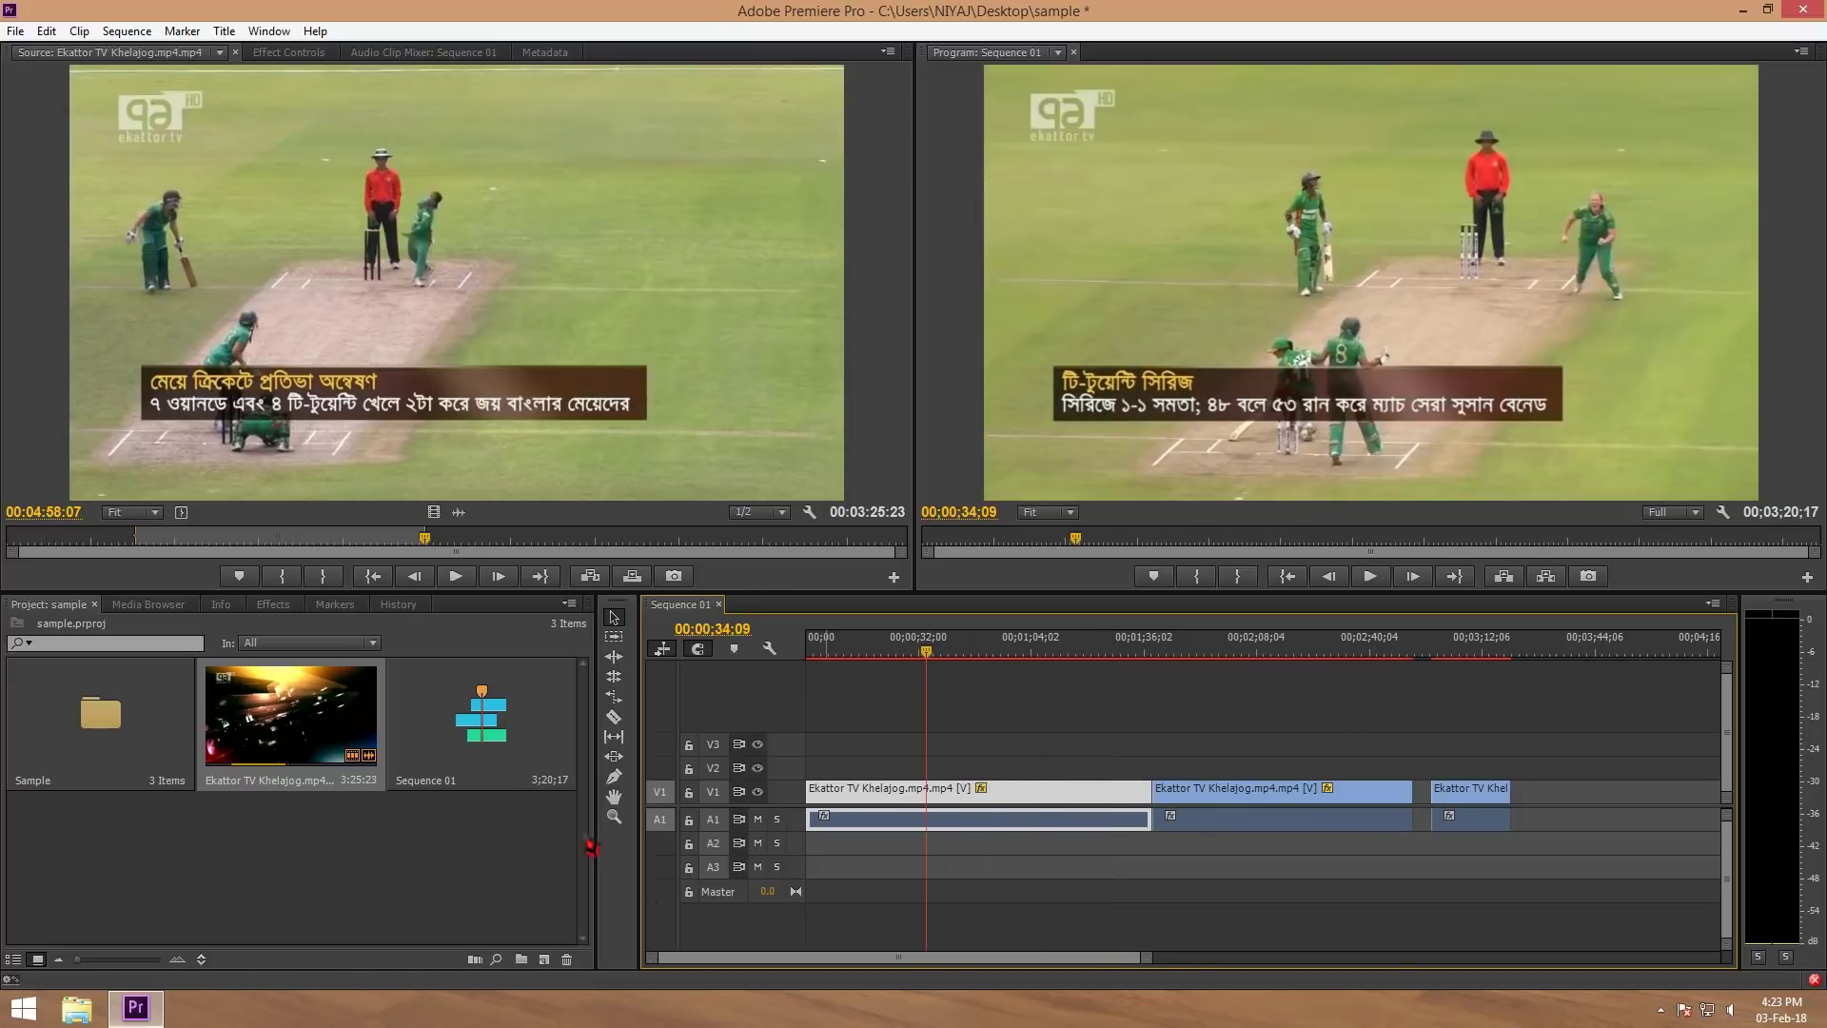
pyautogui.click(395, 888)
# - Drop Logo.png from the Sample bin onto V2 above the Ekattor footage, spanning 00;00;10;08–00;00;15;07
pyautogui.doubleClick(92, 712)
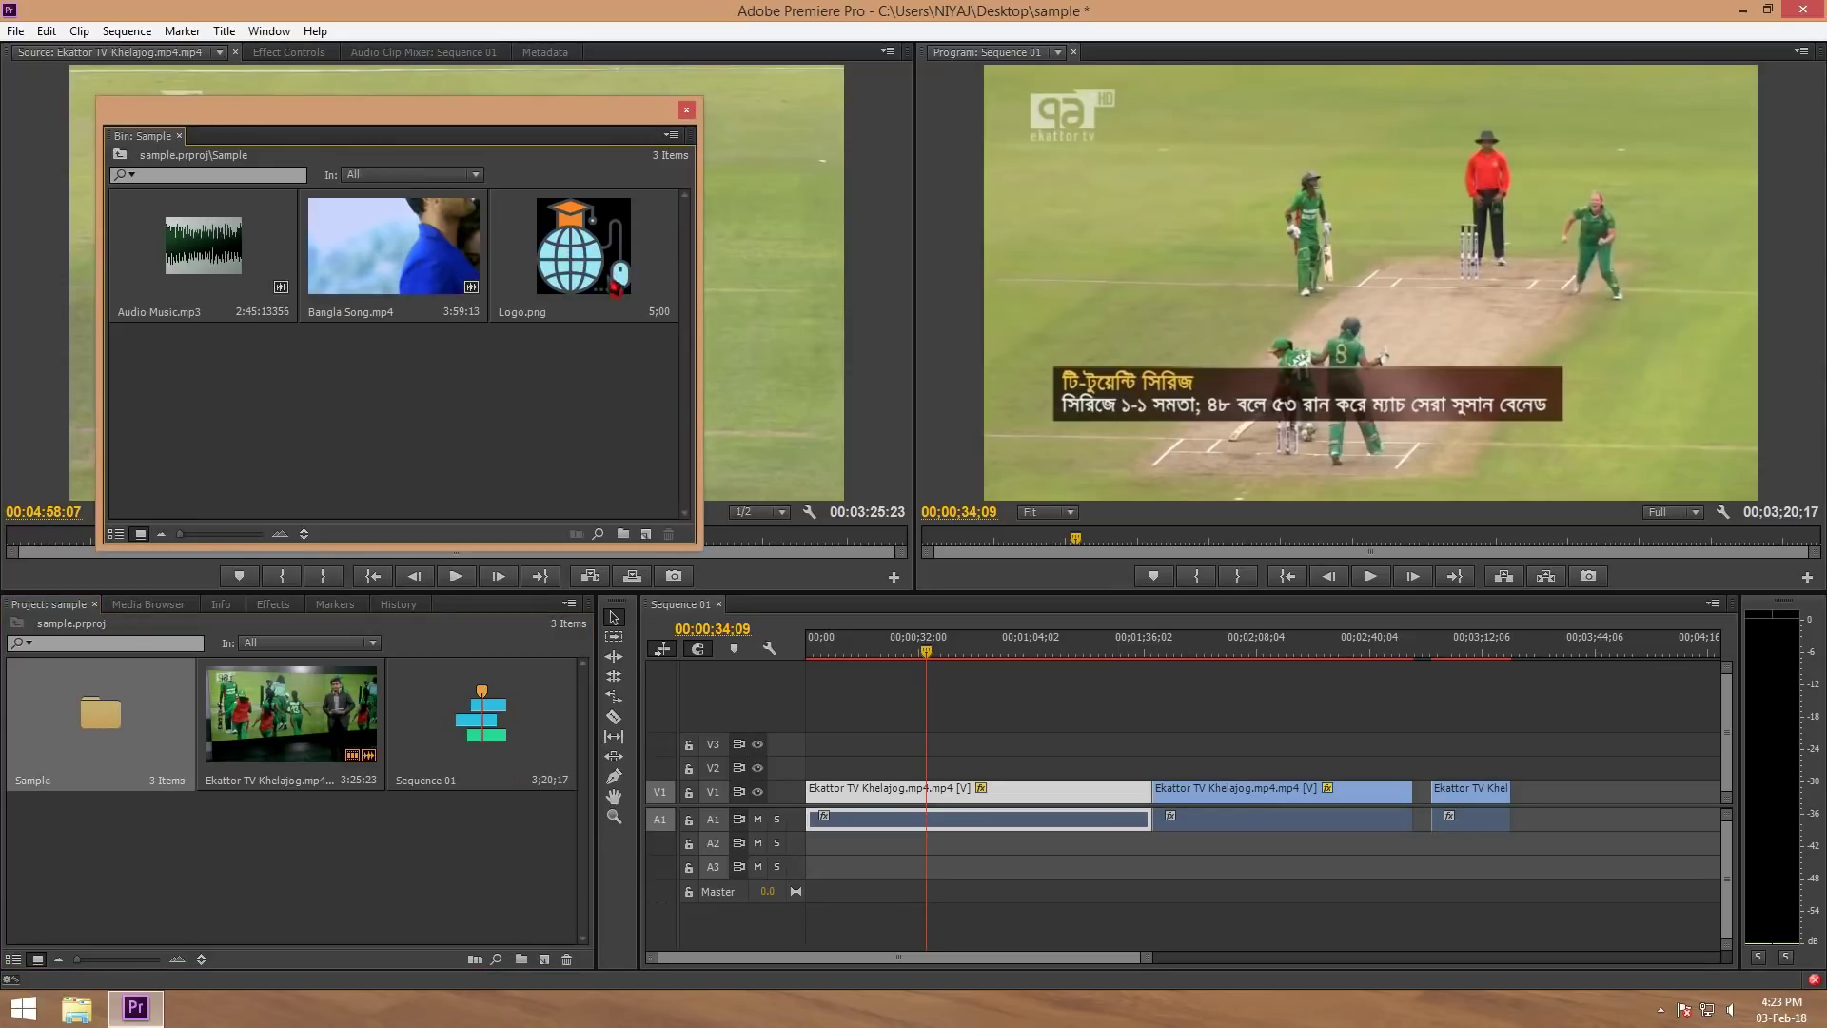
pyautogui.moveTo(566, 273); pyautogui.dragTo(859, 778)
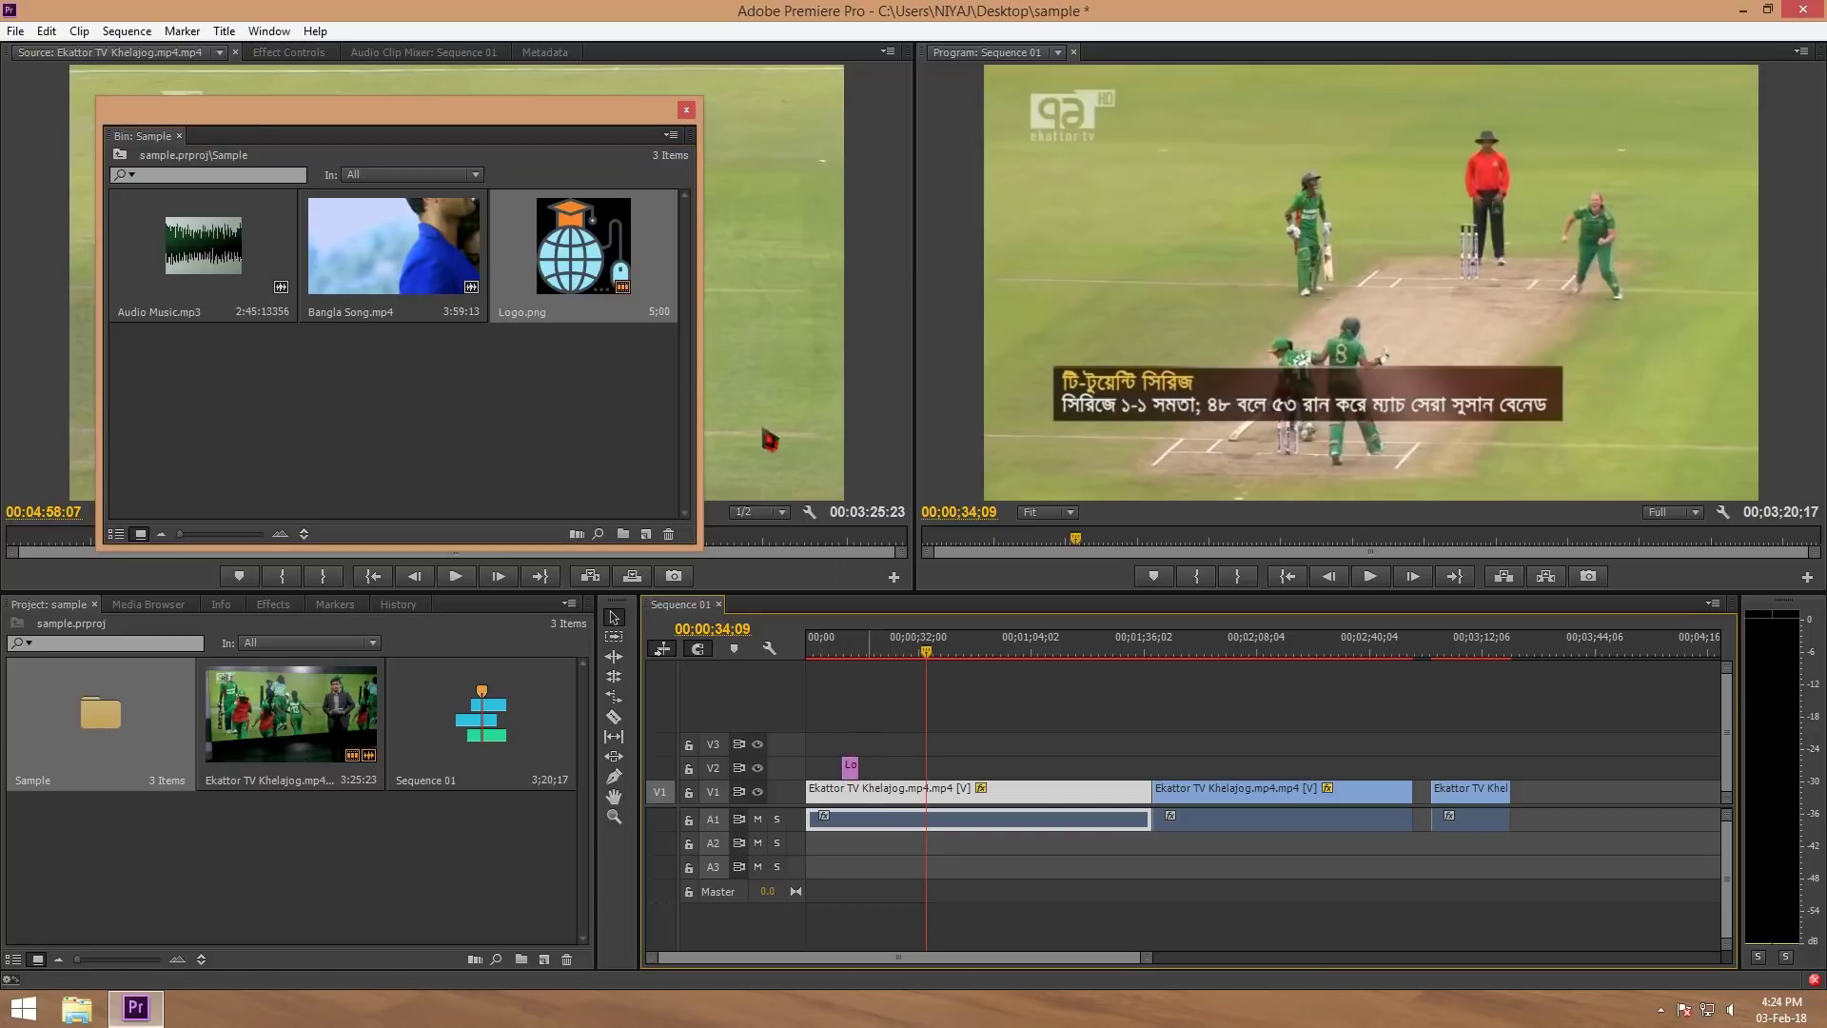
pyautogui.click(689, 112)
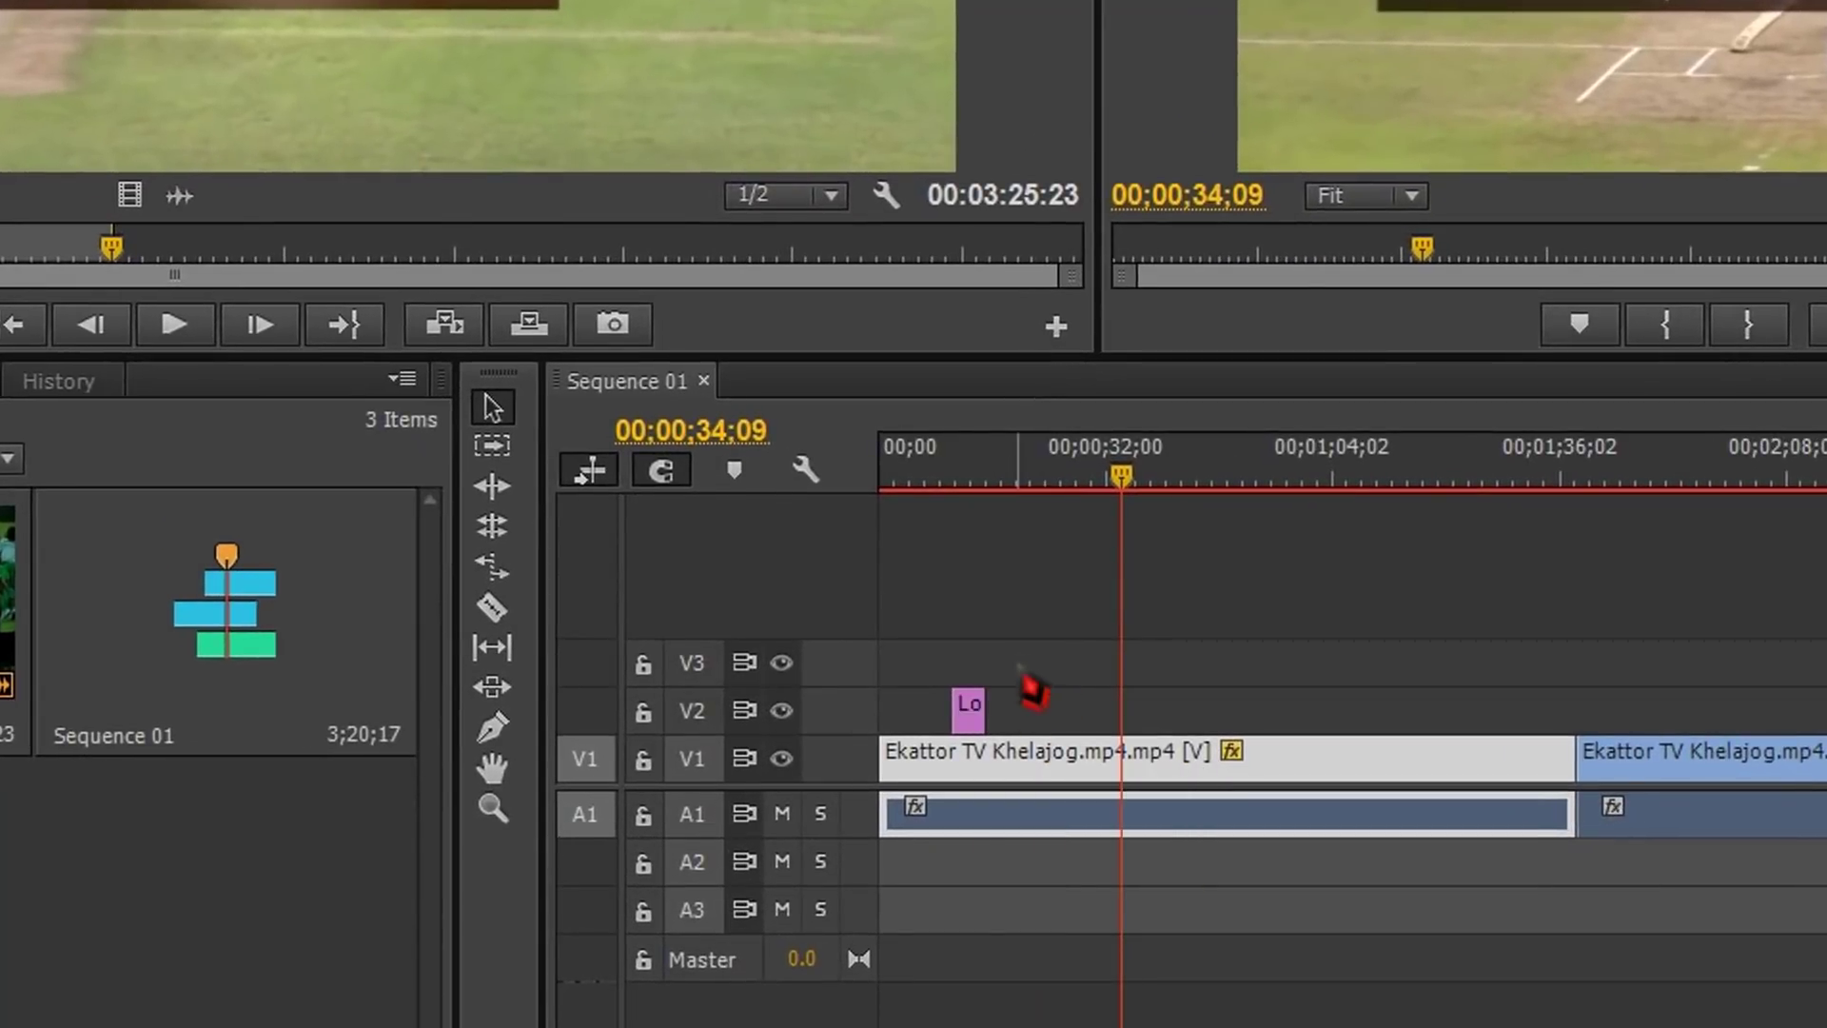
pyautogui.click(971, 708)
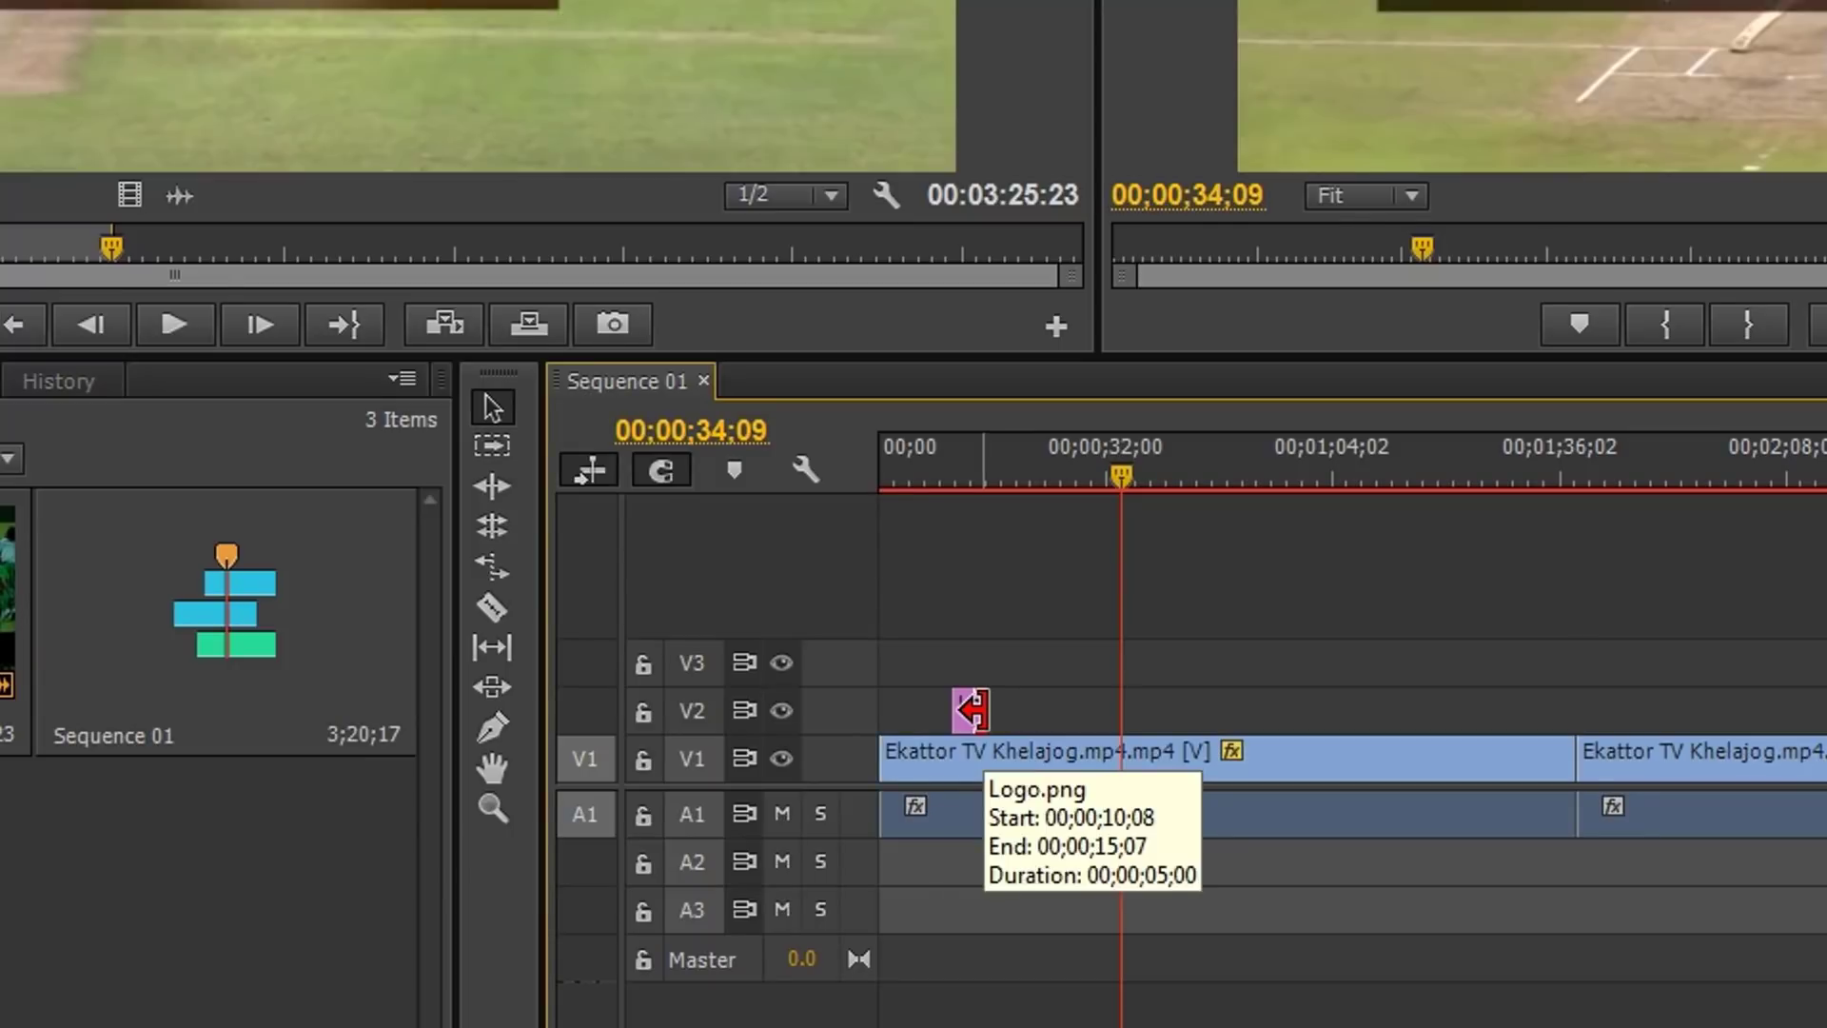
pyautogui.click(975, 718)
pyautogui.click(983, 742)
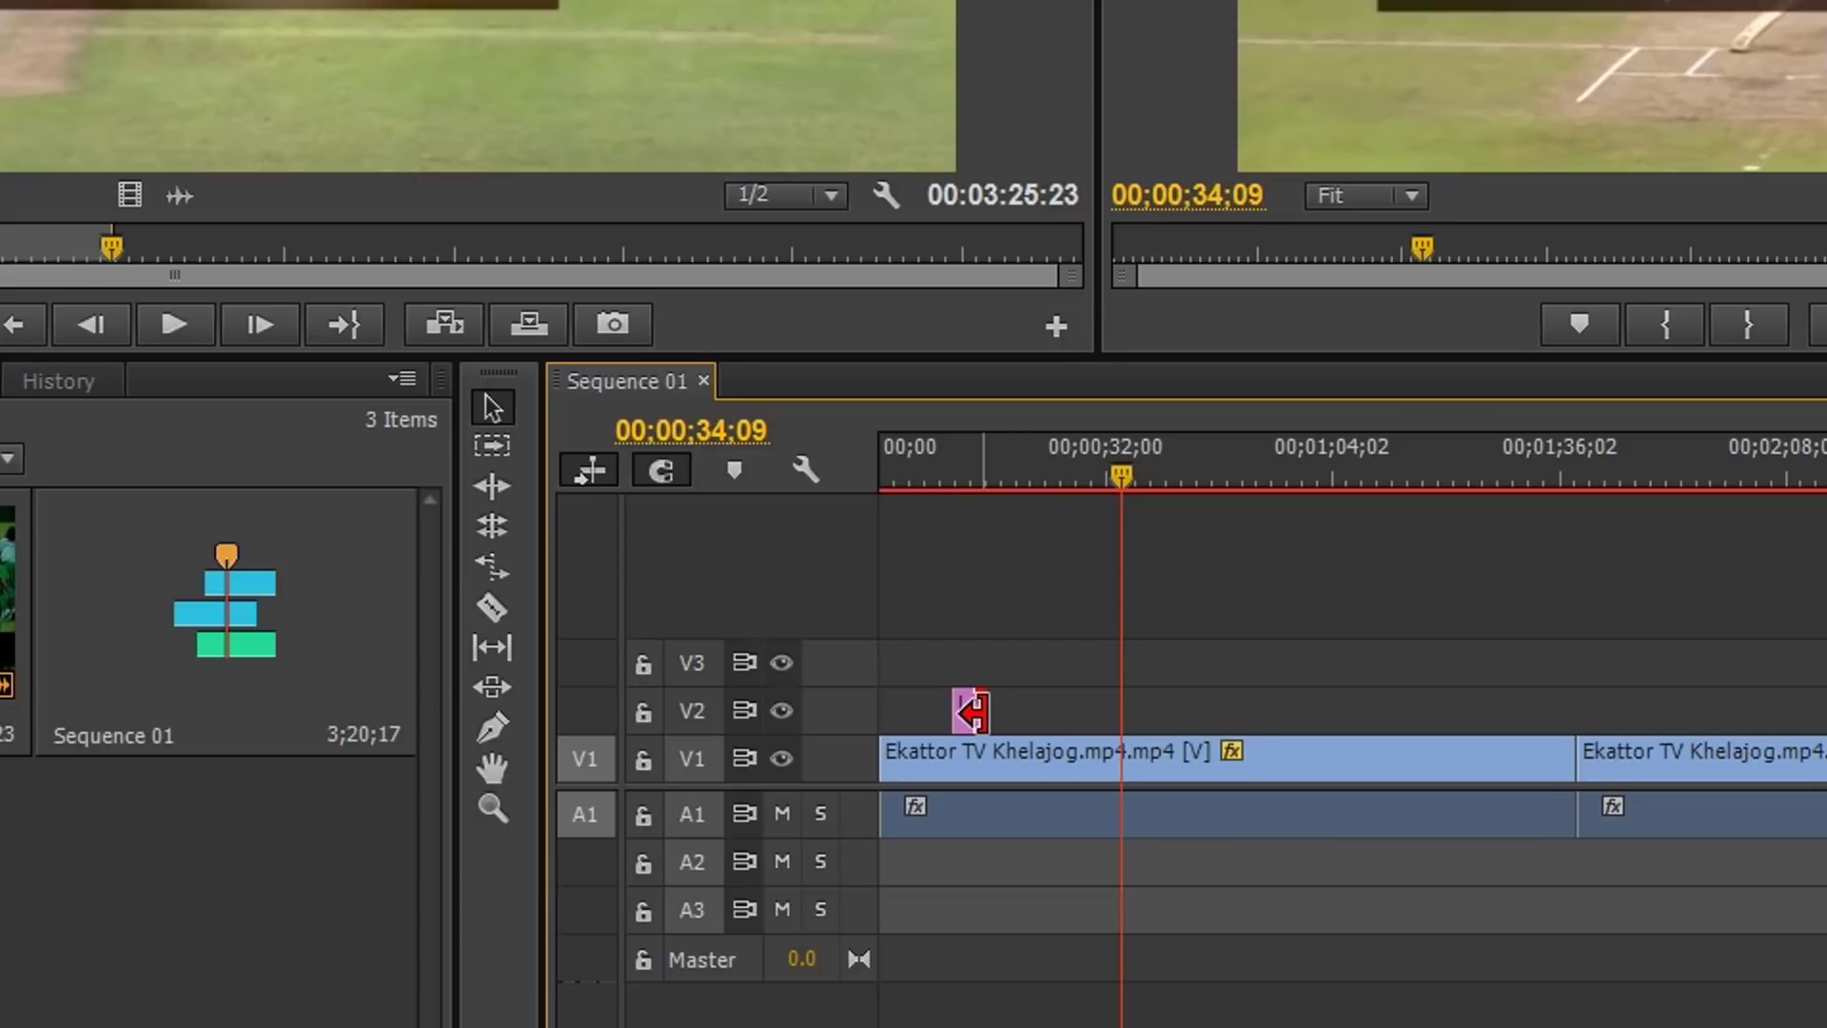
# - Move the logo clip to the V2 start and extend it to 00;02;52;19, the second piece's end
pyautogui.moveTo(980, 708)
pyautogui.mouseDown()
pyautogui.moveTo(1249, 716)
pyautogui.moveTo(1379, 768)
pyautogui.mouseUp()
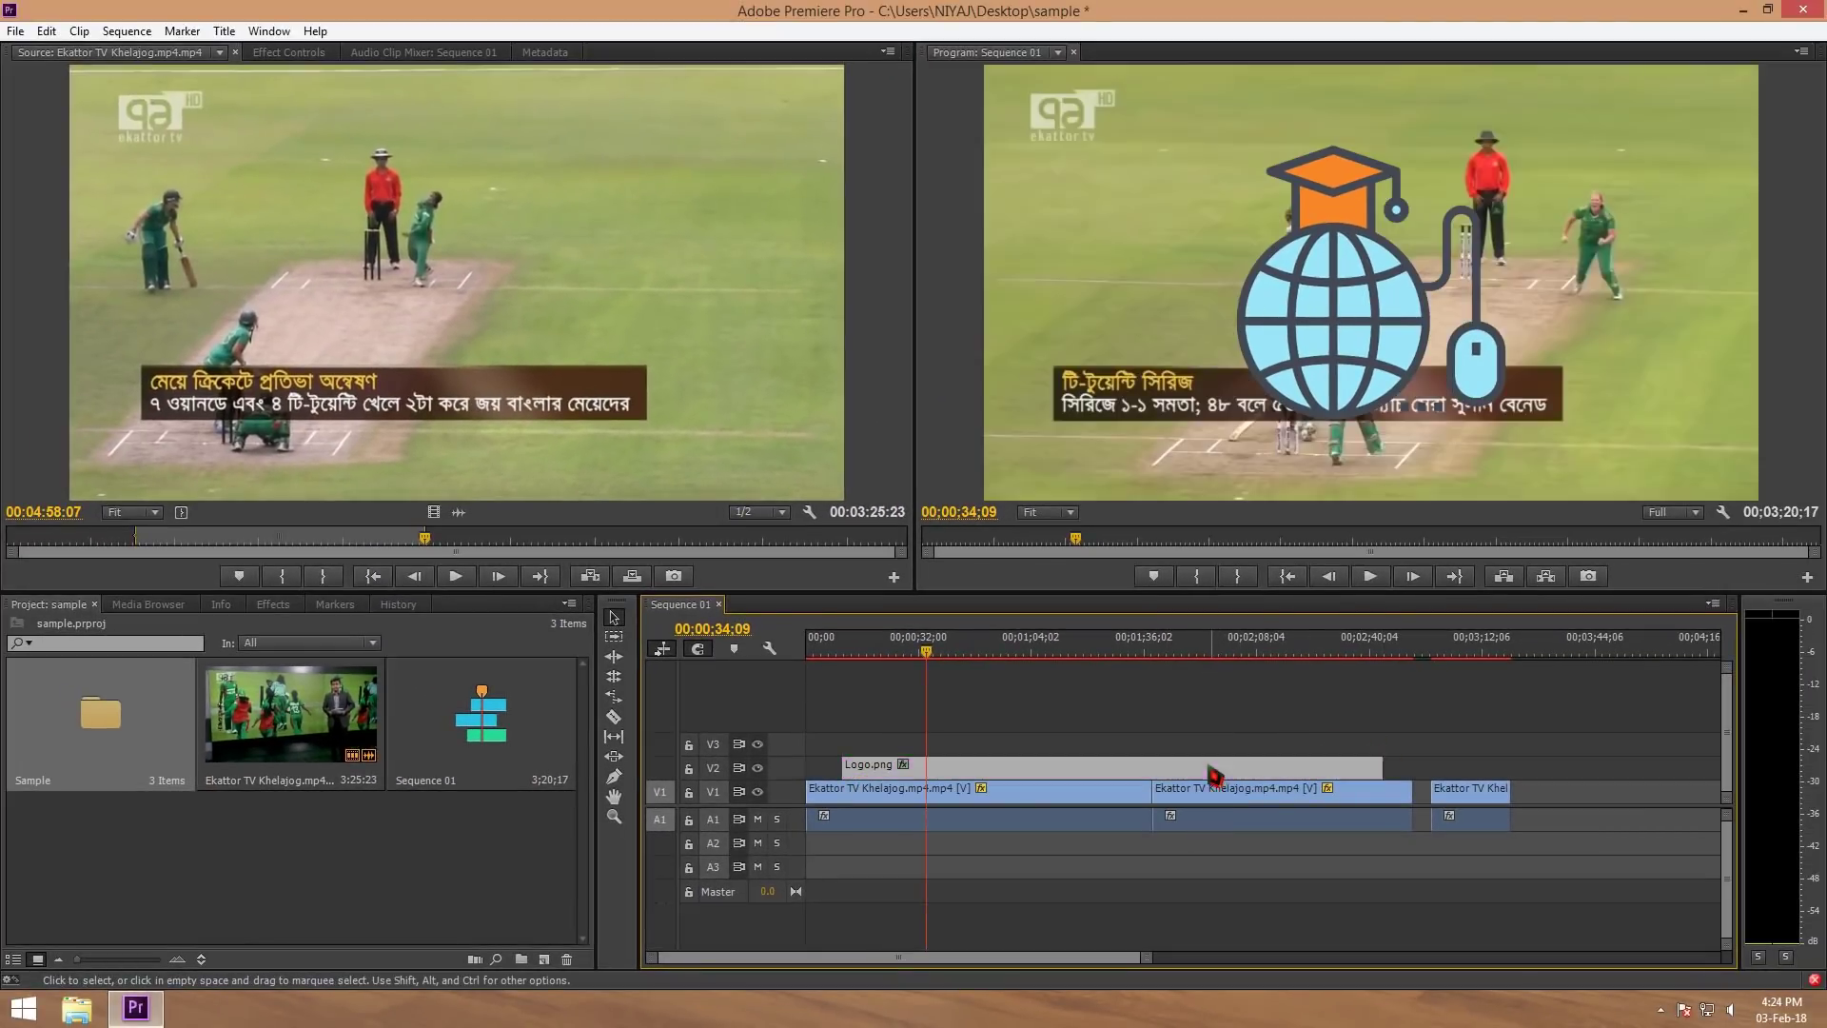
pyautogui.moveTo(1241, 771); pyautogui.dragTo(1124, 754)
pyautogui.click(1108, 743)
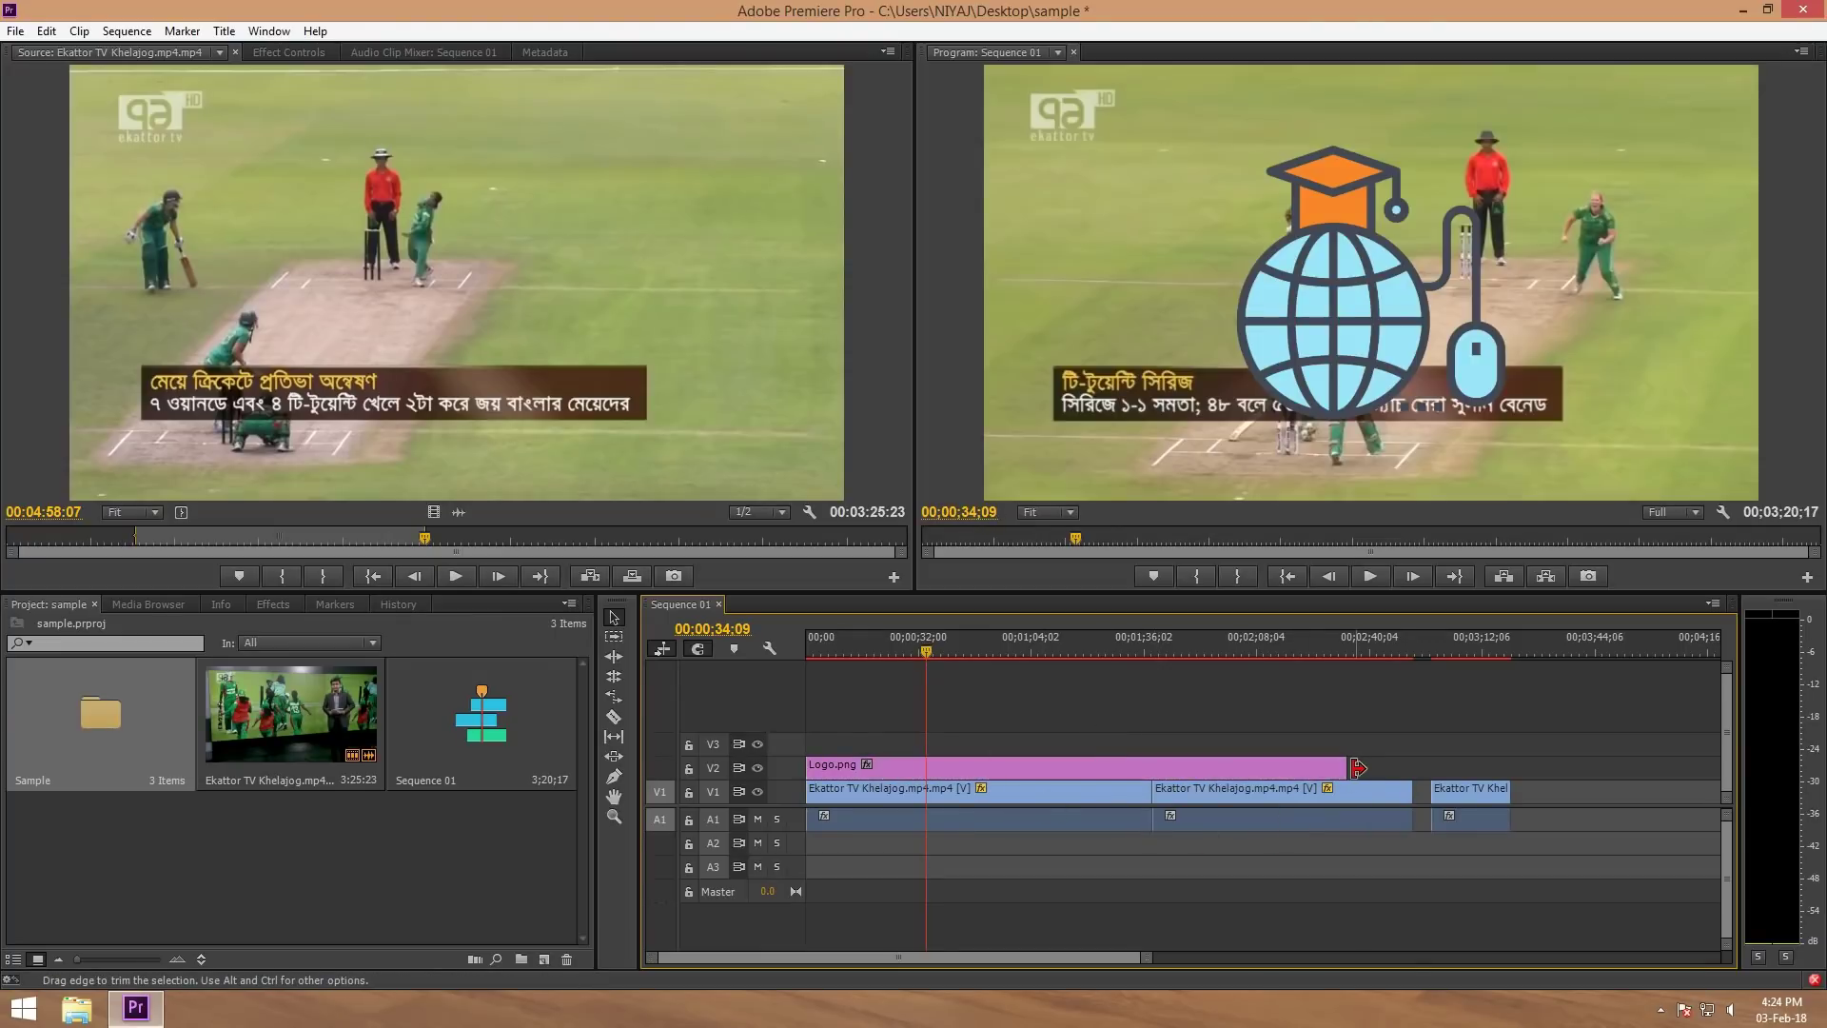
pyautogui.moveTo(1339, 767); pyautogui.dragTo(1053, 766)
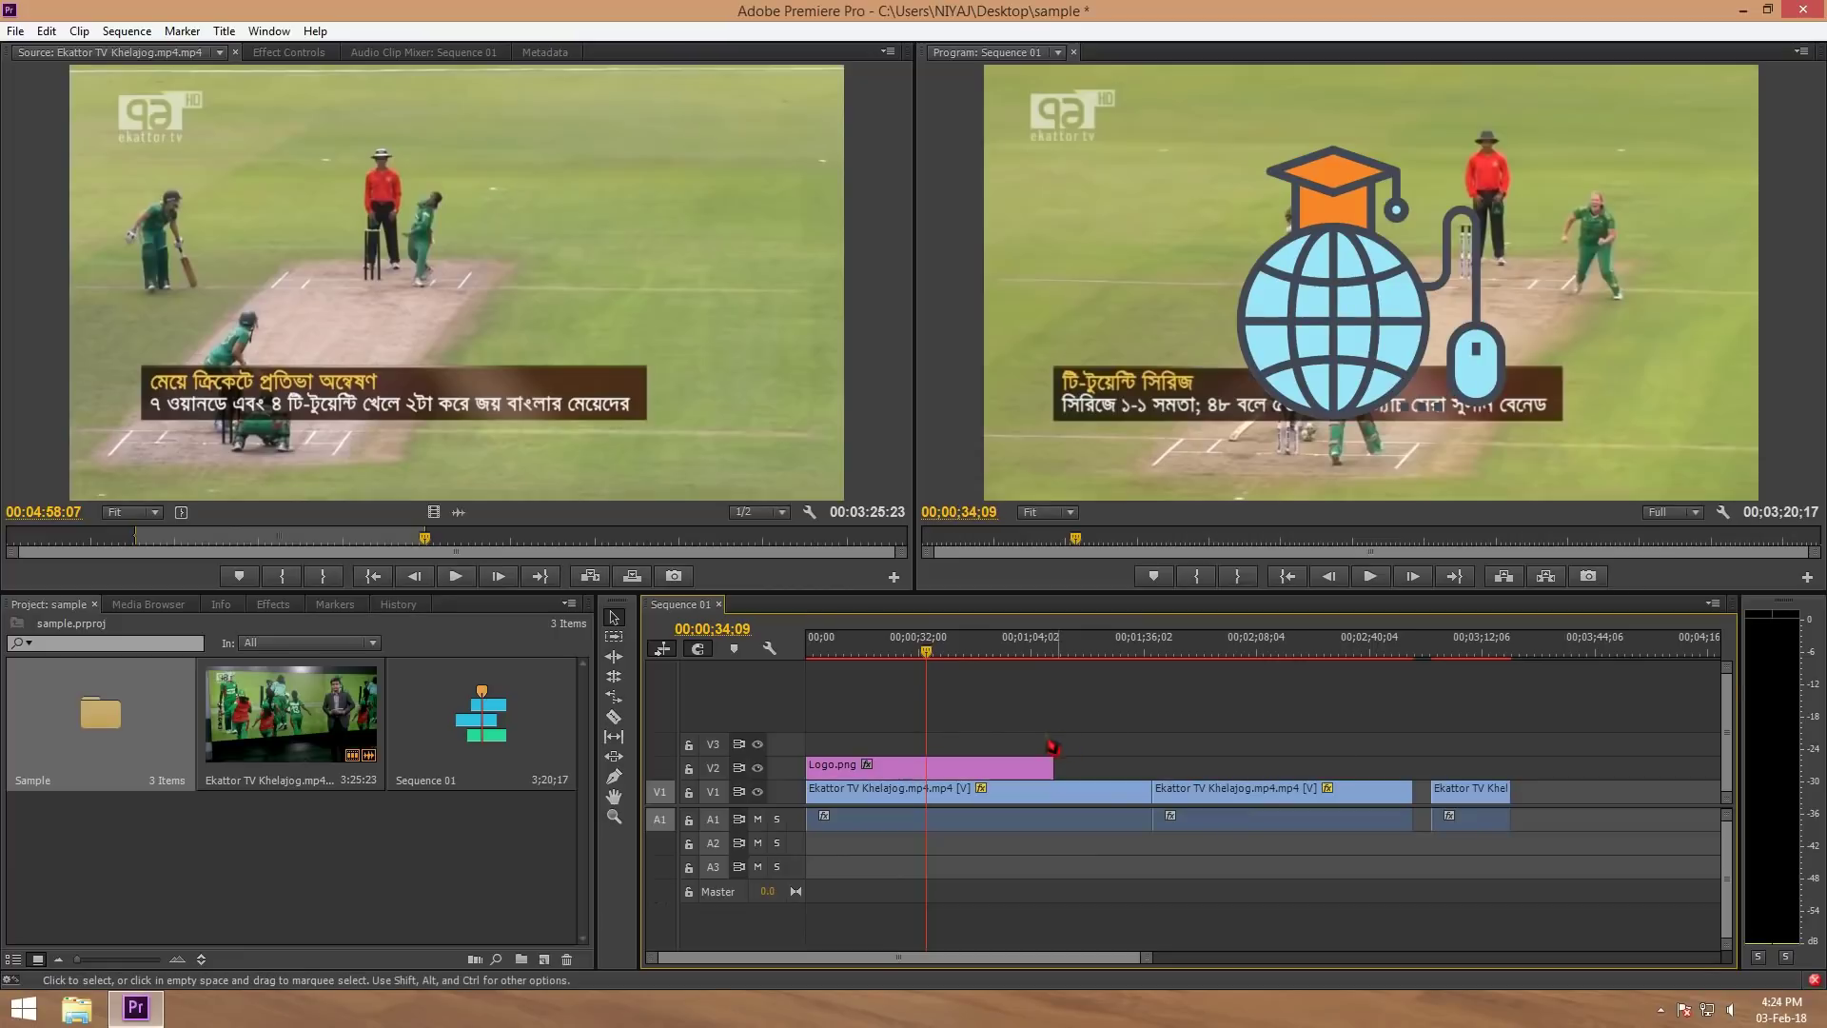
pyautogui.moveTo(910, 667)
pyautogui.mouseDown()
pyautogui.moveTo(1058, 671)
pyautogui.moveTo(1033, 669)
pyautogui.mouseUp()
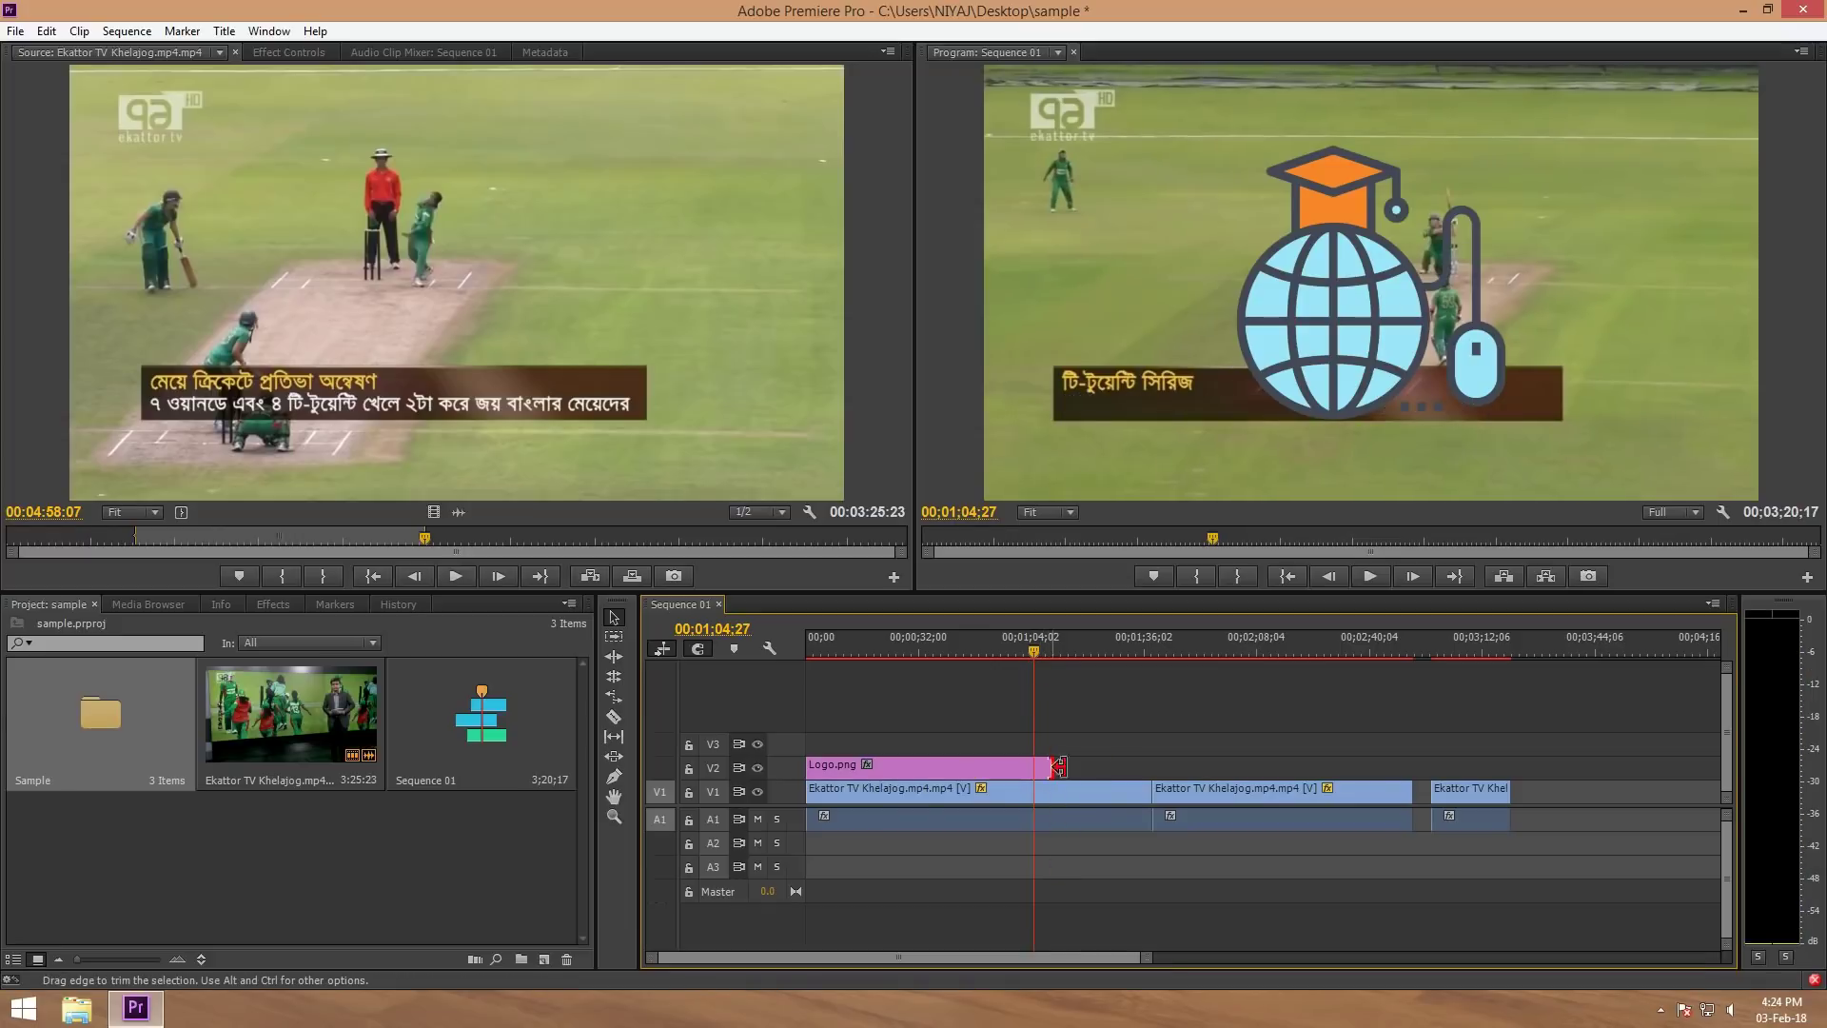
pyautogui.moveTo(1057, 767); pyautogui.dragTo(1404, 748)
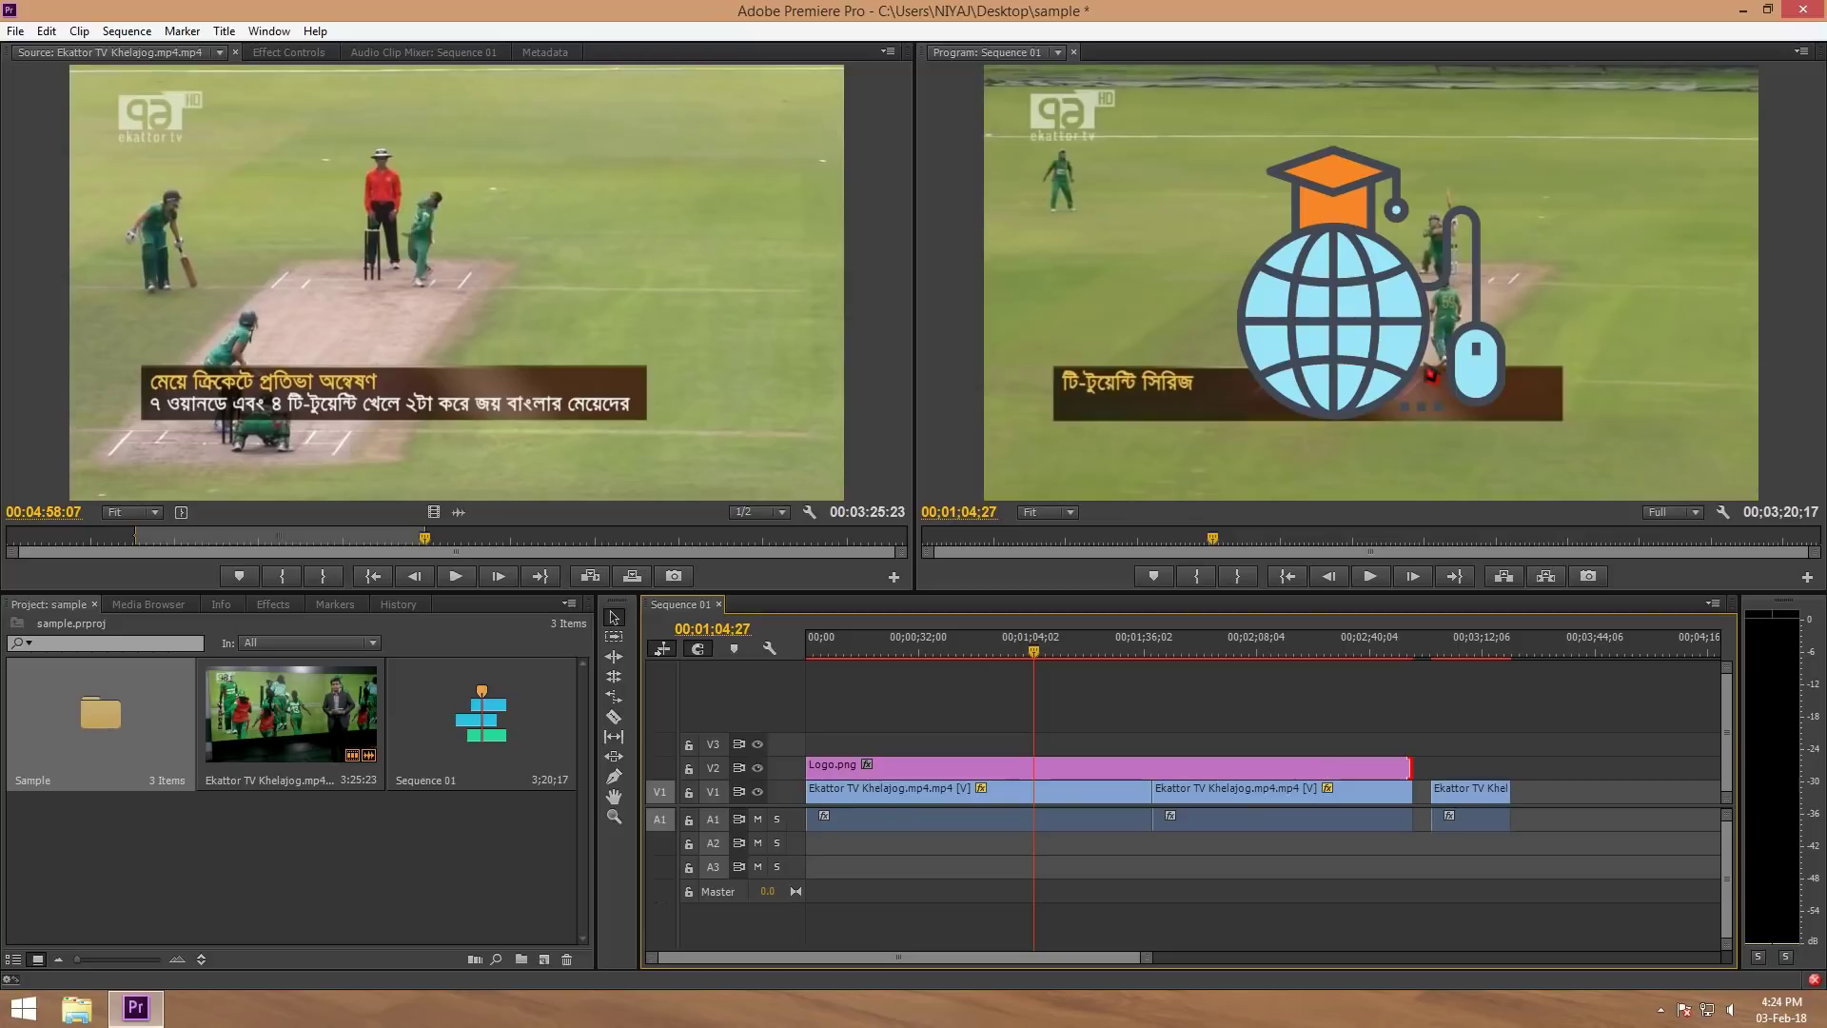
pyautogui.click(1352, 315)
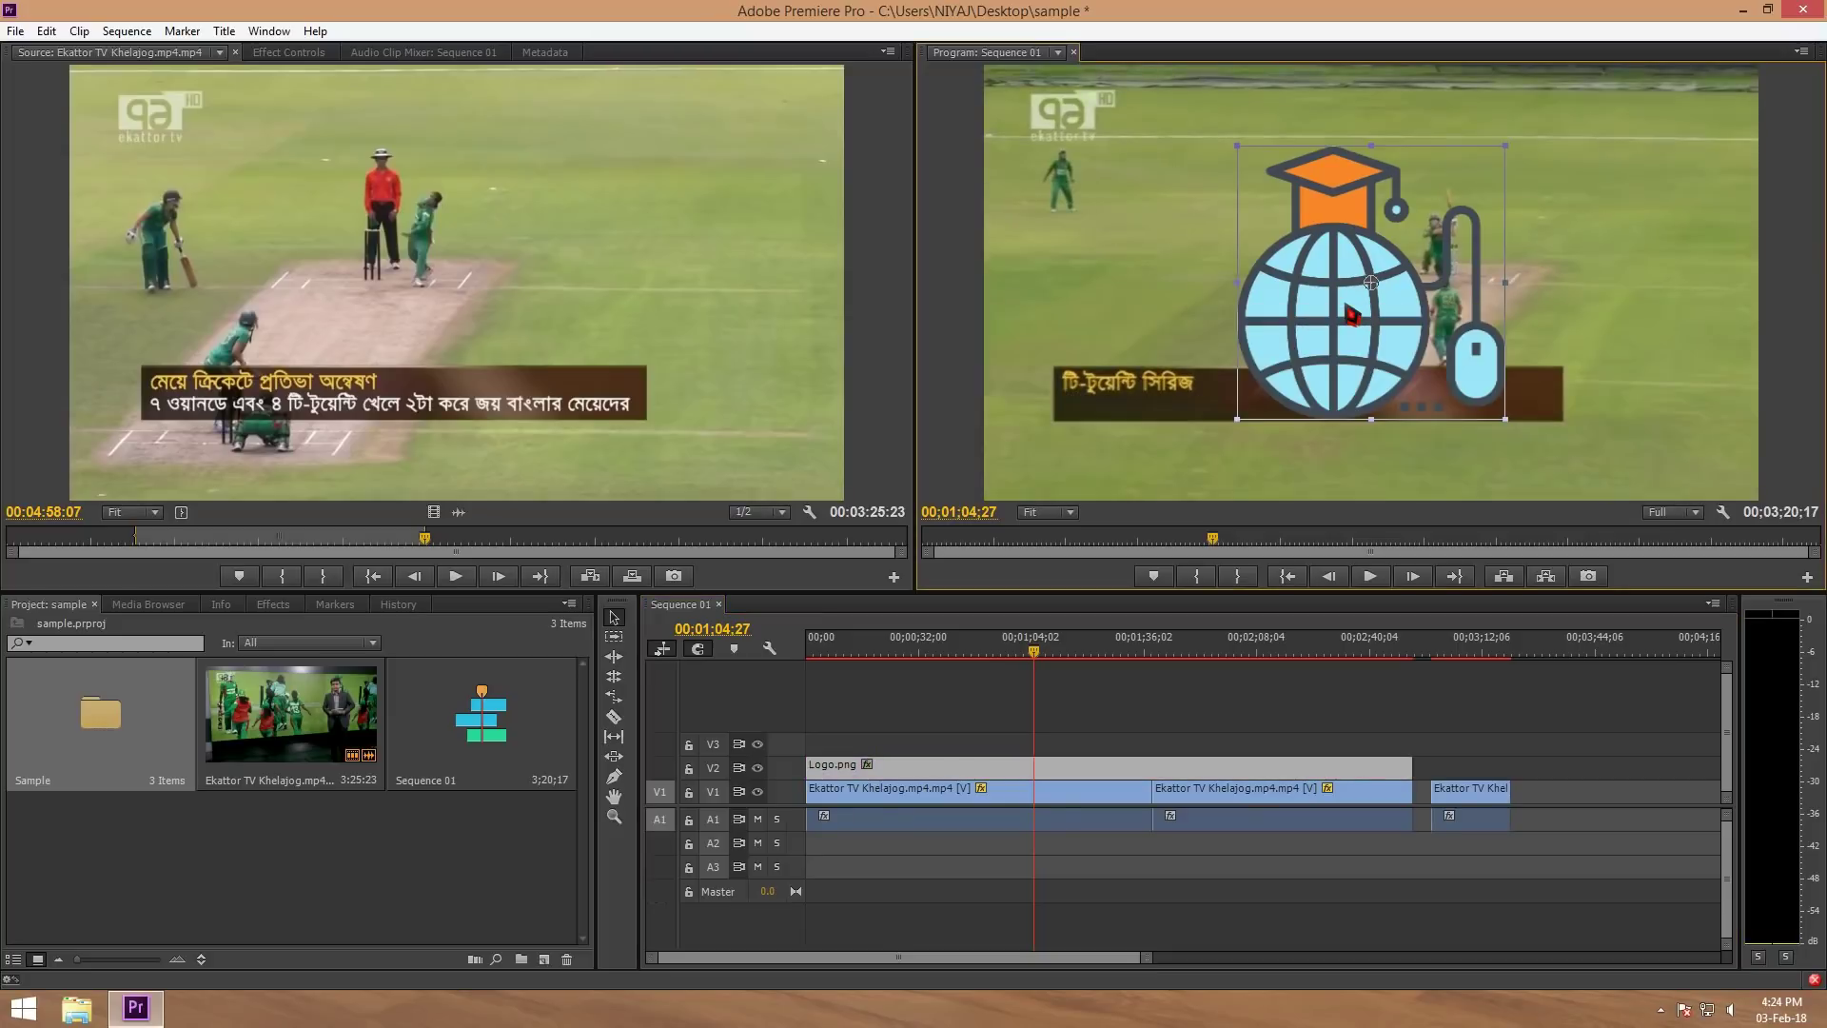
# - Scale the logo down to about 40% and position it in the frame's upper-right corner
pyautogui.moveTo(1352, 315)
pyautogui.mouseDown()
pyautogui.moveTo(1347, 344)
pyautogui.moveTo(1248, 343)
pyautogui.mouseUp()
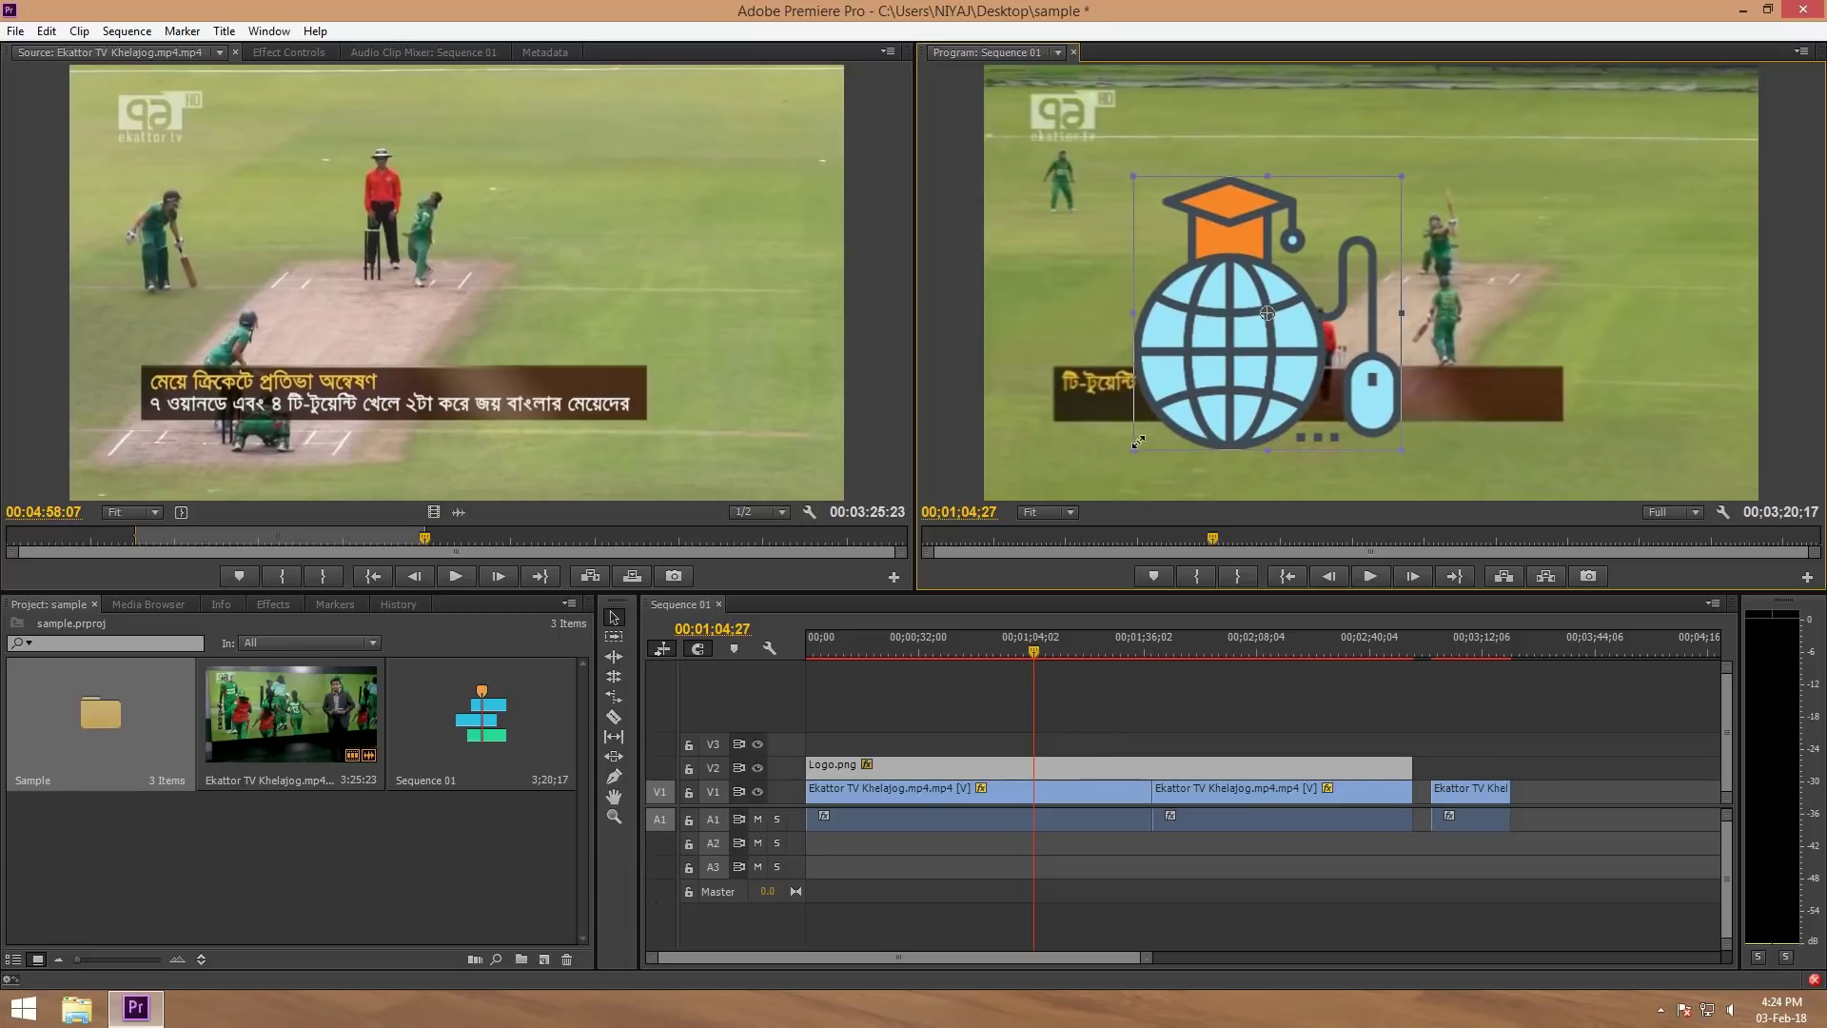
pyautogui.moveTo(1138, 443)
pyautogui.mouseDown()
pyautogui.moveTo(1243, 348)
pyautogui.moveTo(1697, 108)
pyautogui.moveTo(1691, 161)
pyautogui.mouseUp()
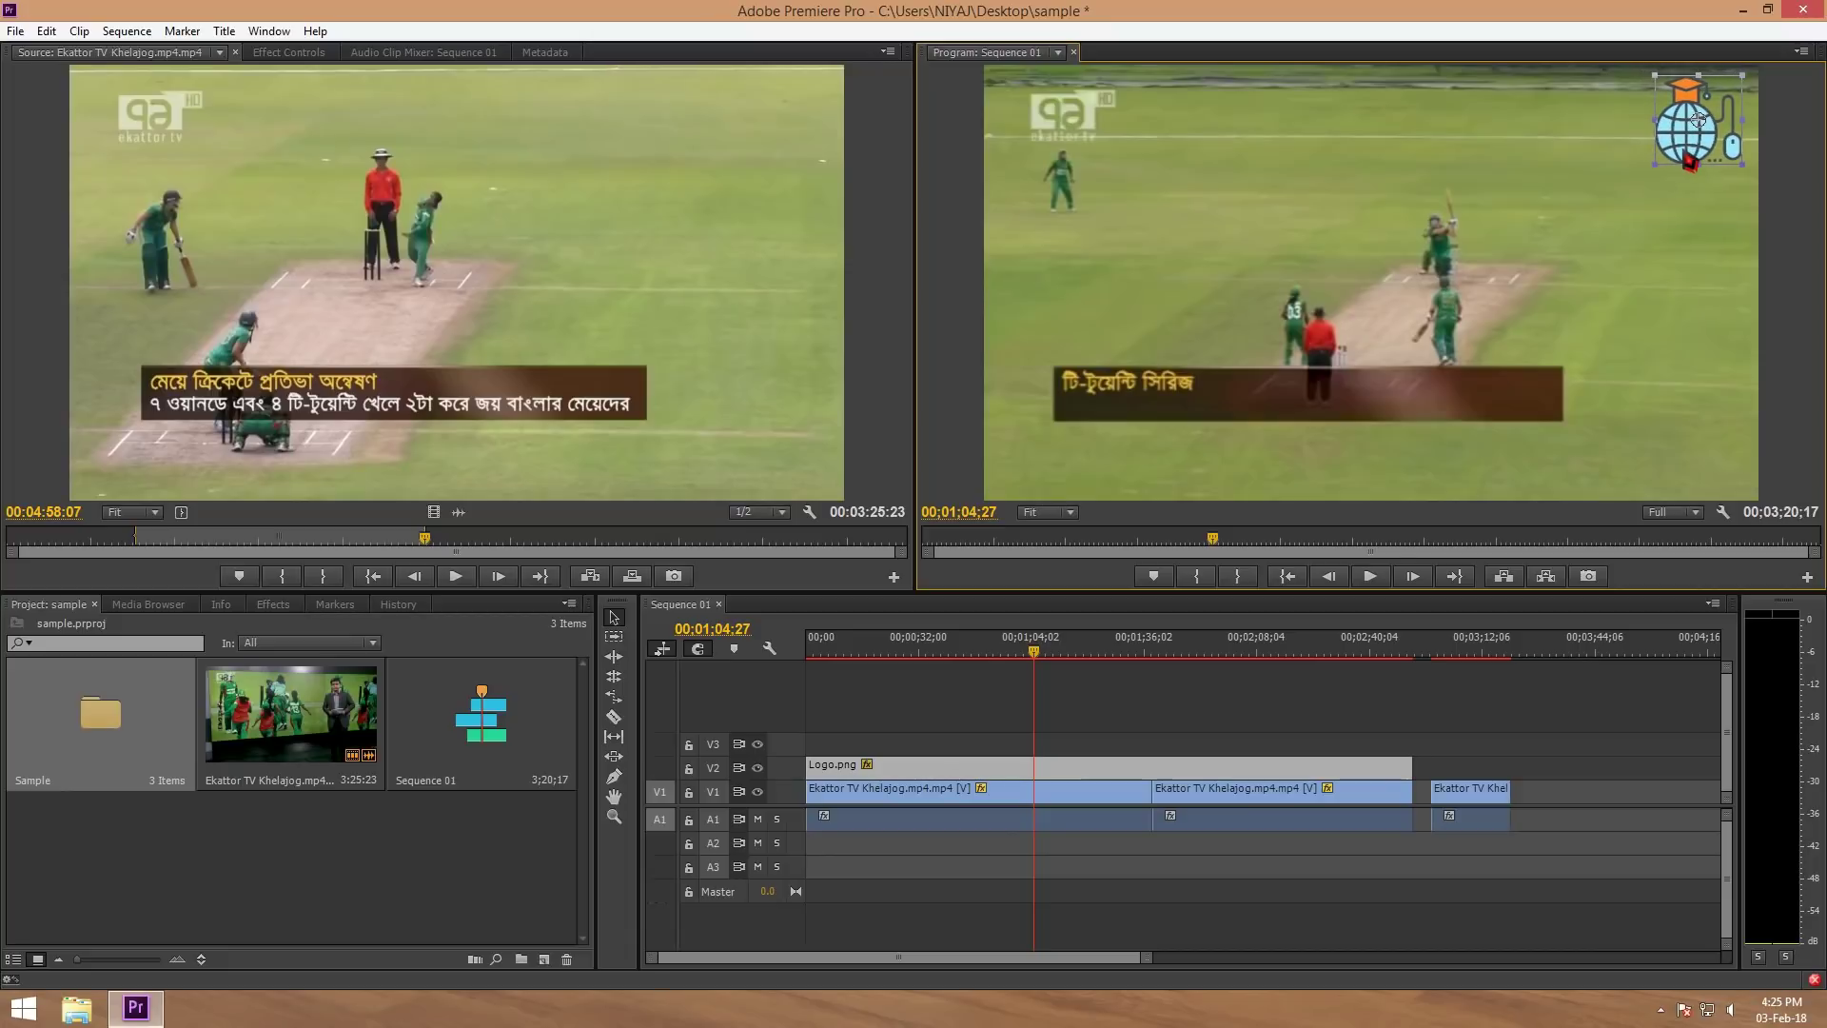
pyautogui.click(1308, 687)
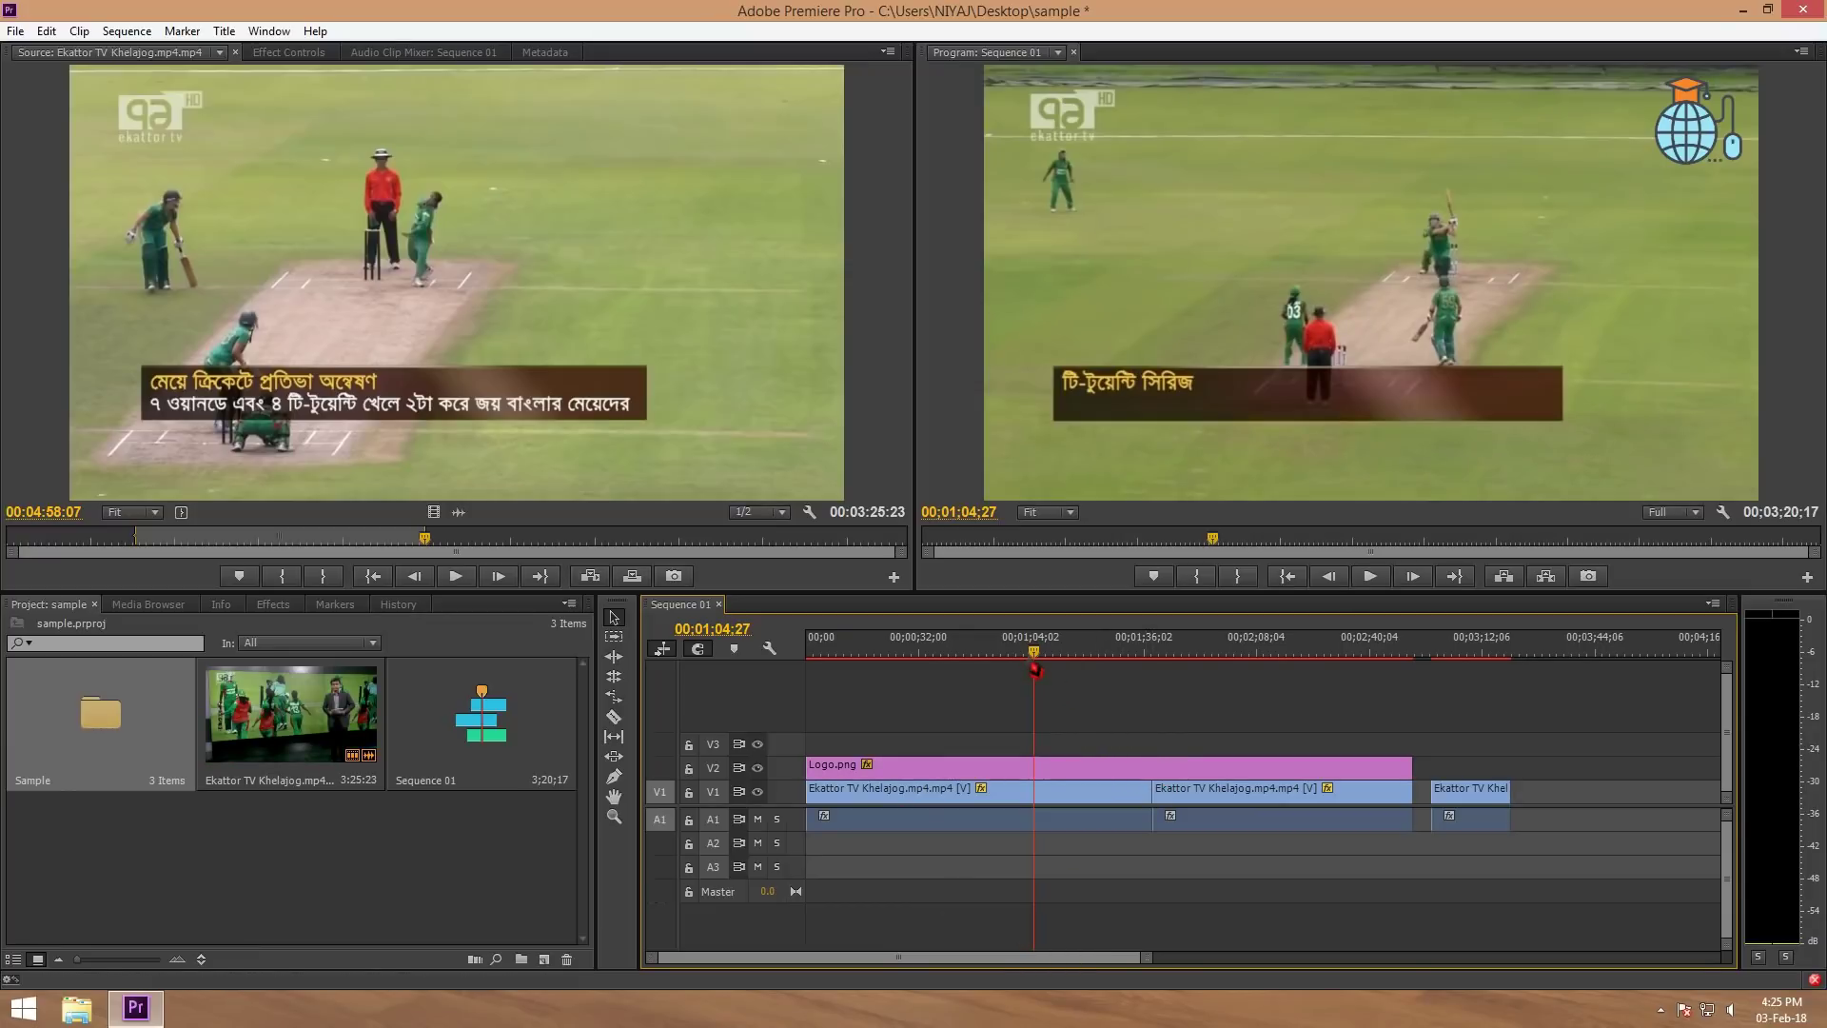
pyautogui.moveTo(1039, 666); pyautogui.dragTo(1012, 682)
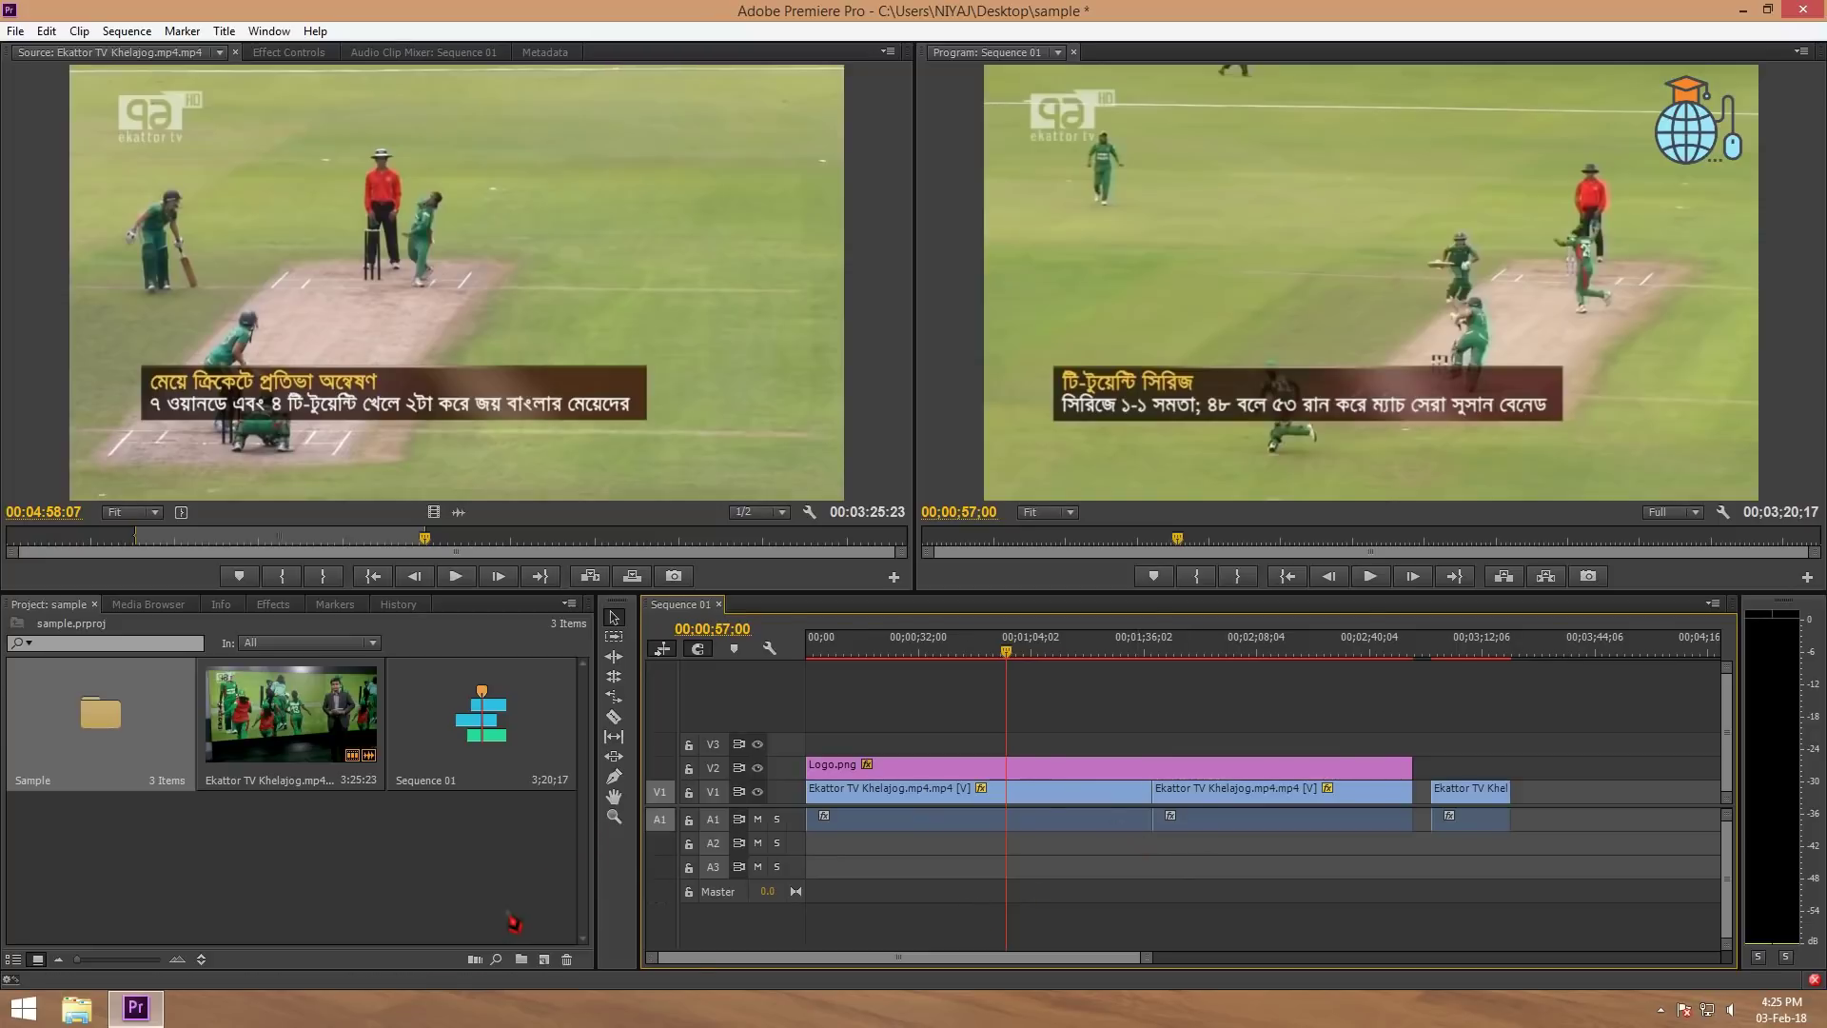
# - Drop Audio Music.mp3 onto A2, slide it to the sequence start, and scrub to preview it
pyautogui.doubleClick(78, 741)
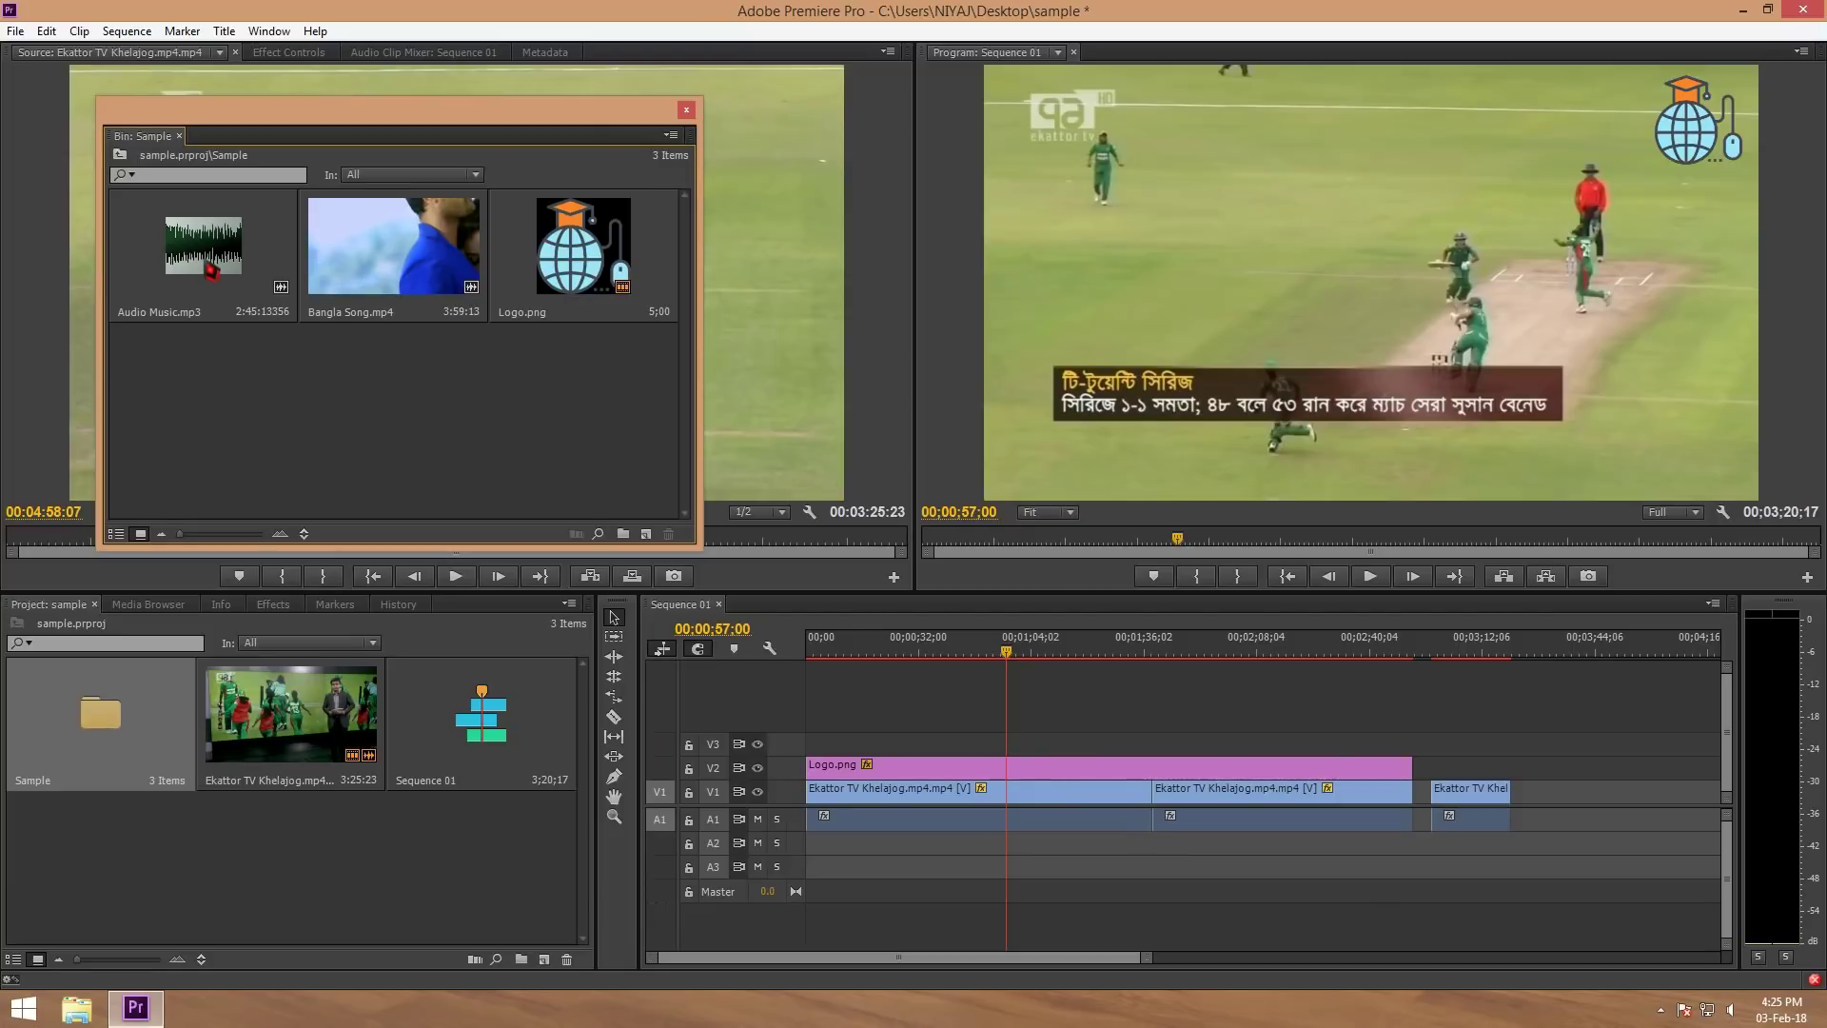
pyautogui.moveTo(205, 265)
pyautogui.mouseDown()
pyautogui.moveTo(877, 868)
pyautogui.moveTo(848, 843)
pyautogui.mouseUp()
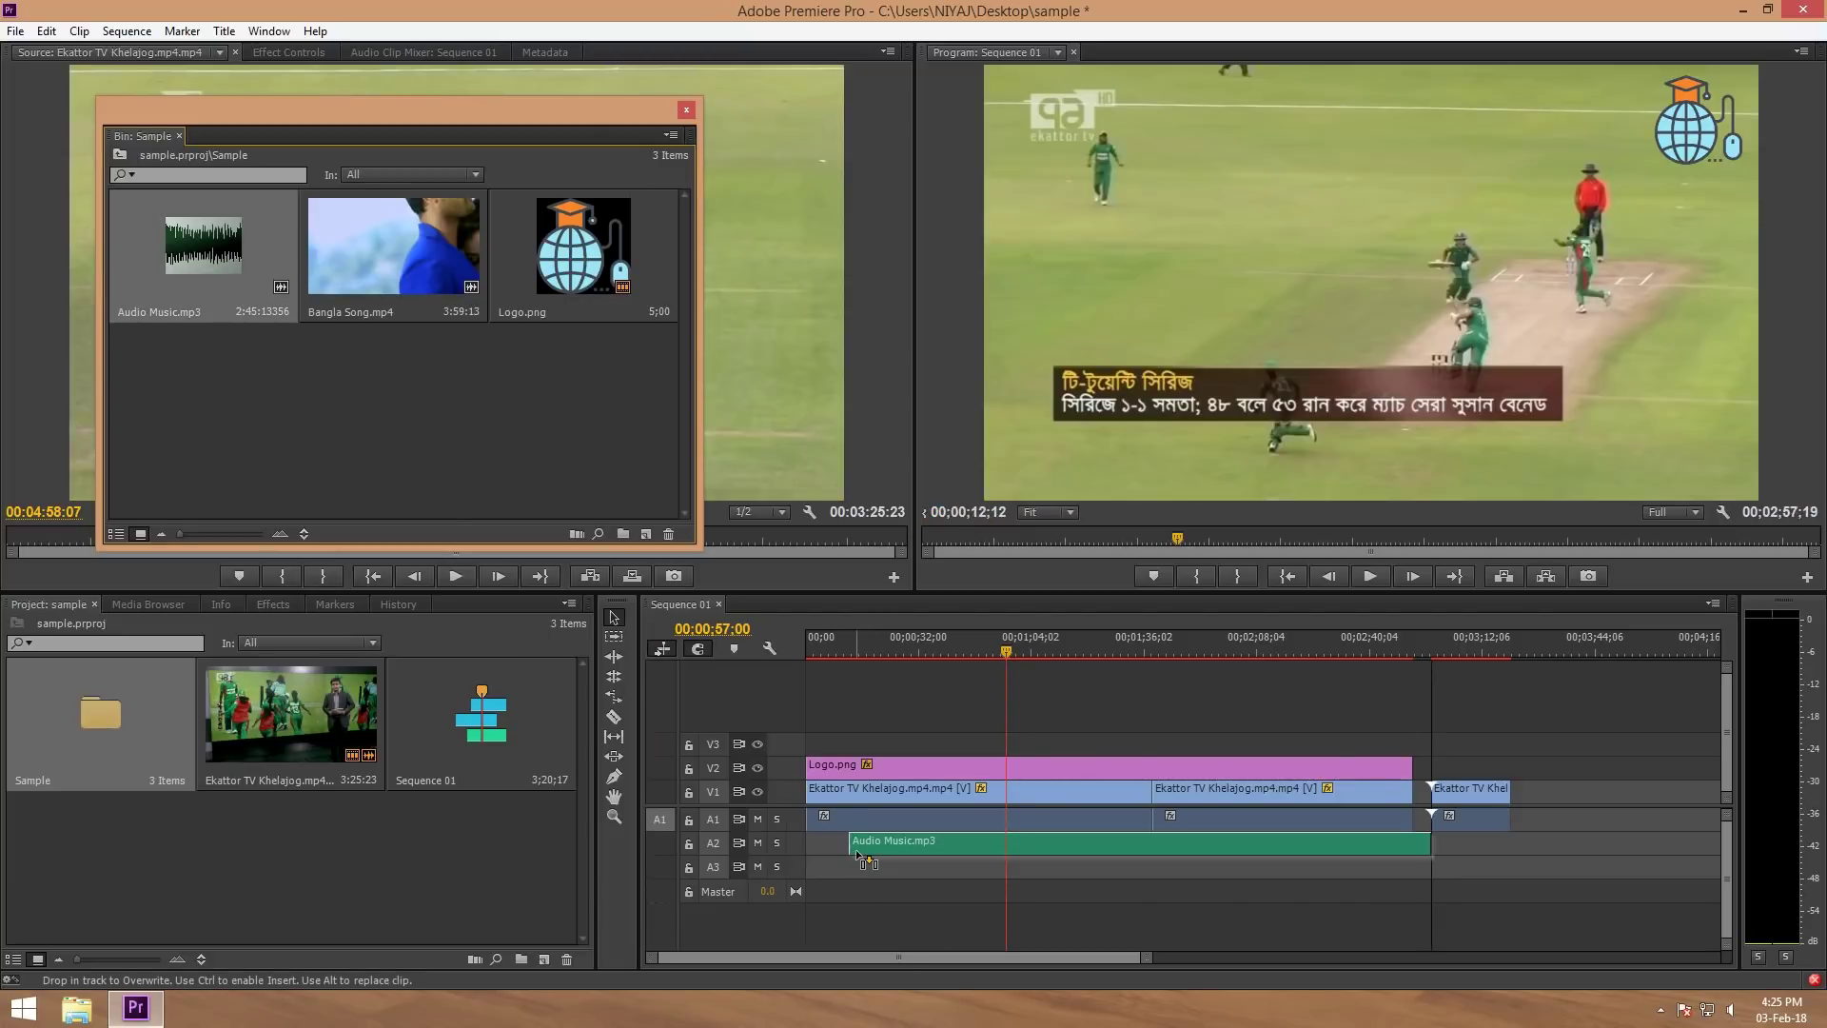
pyautogui.click(686, 111)
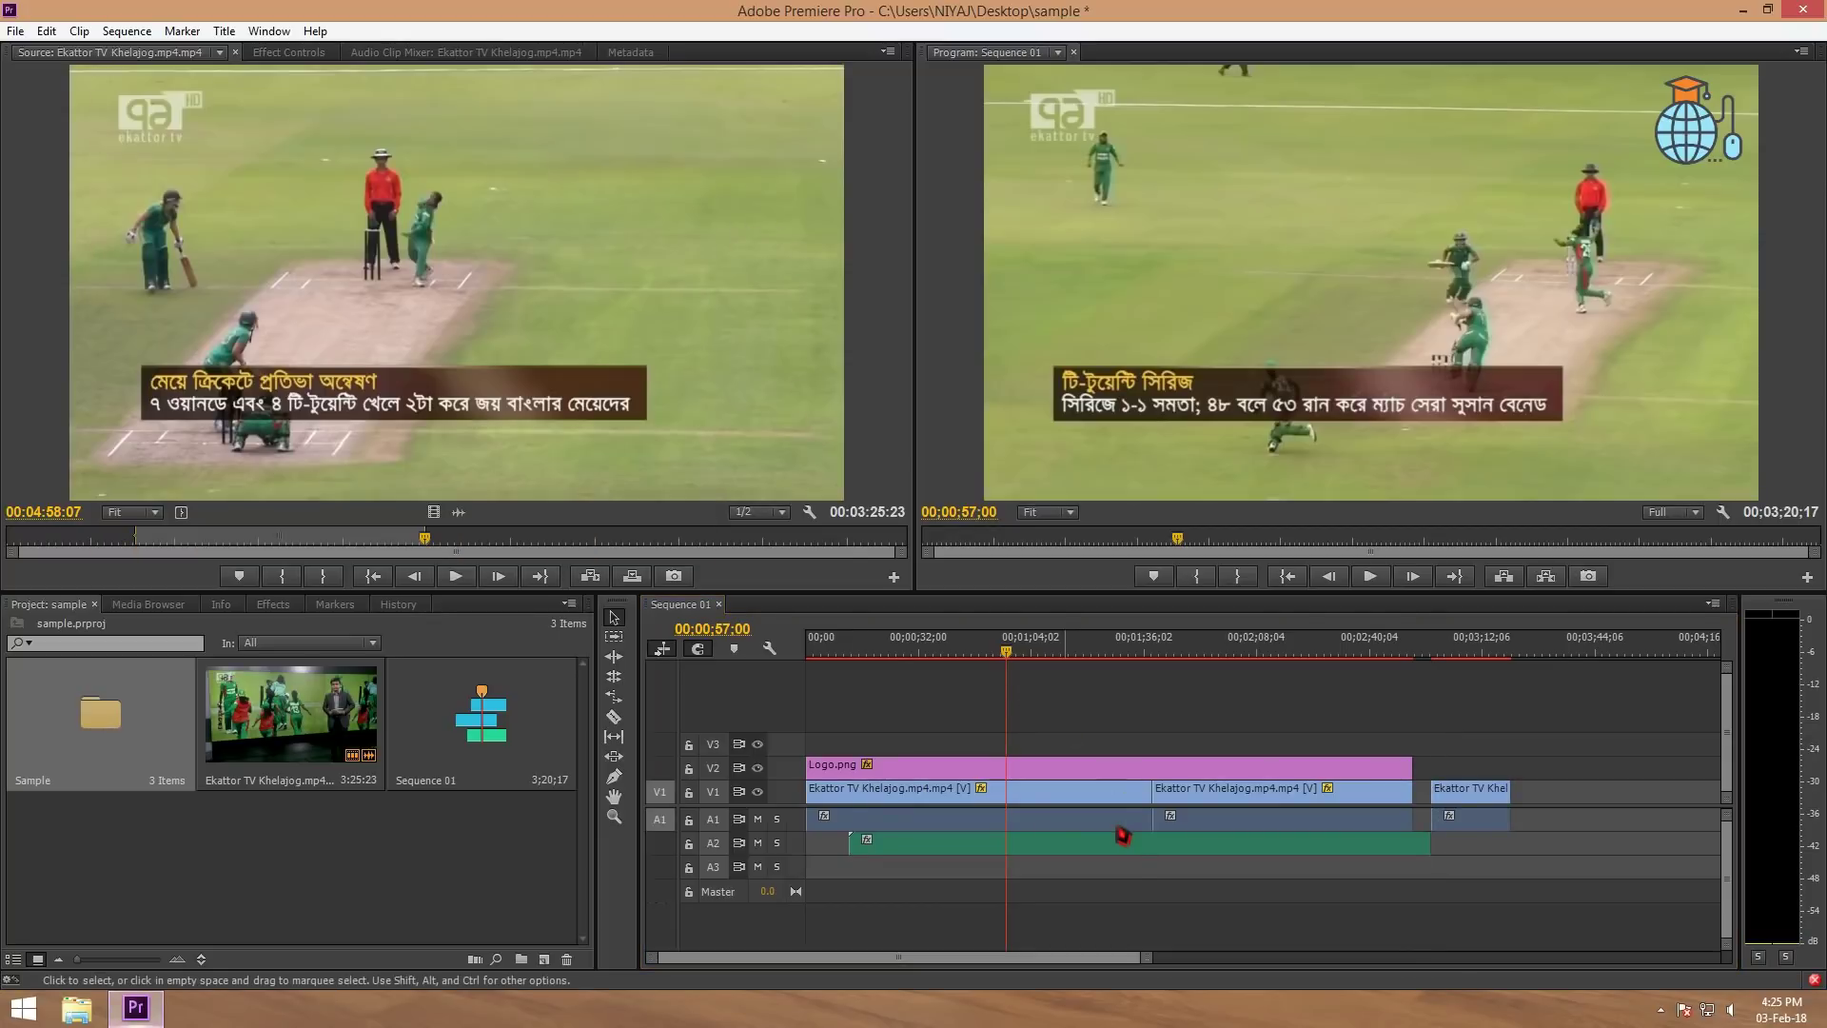
pyautogui.moveTo(1157, 856); pyautogui.dragTo(1083, 851)
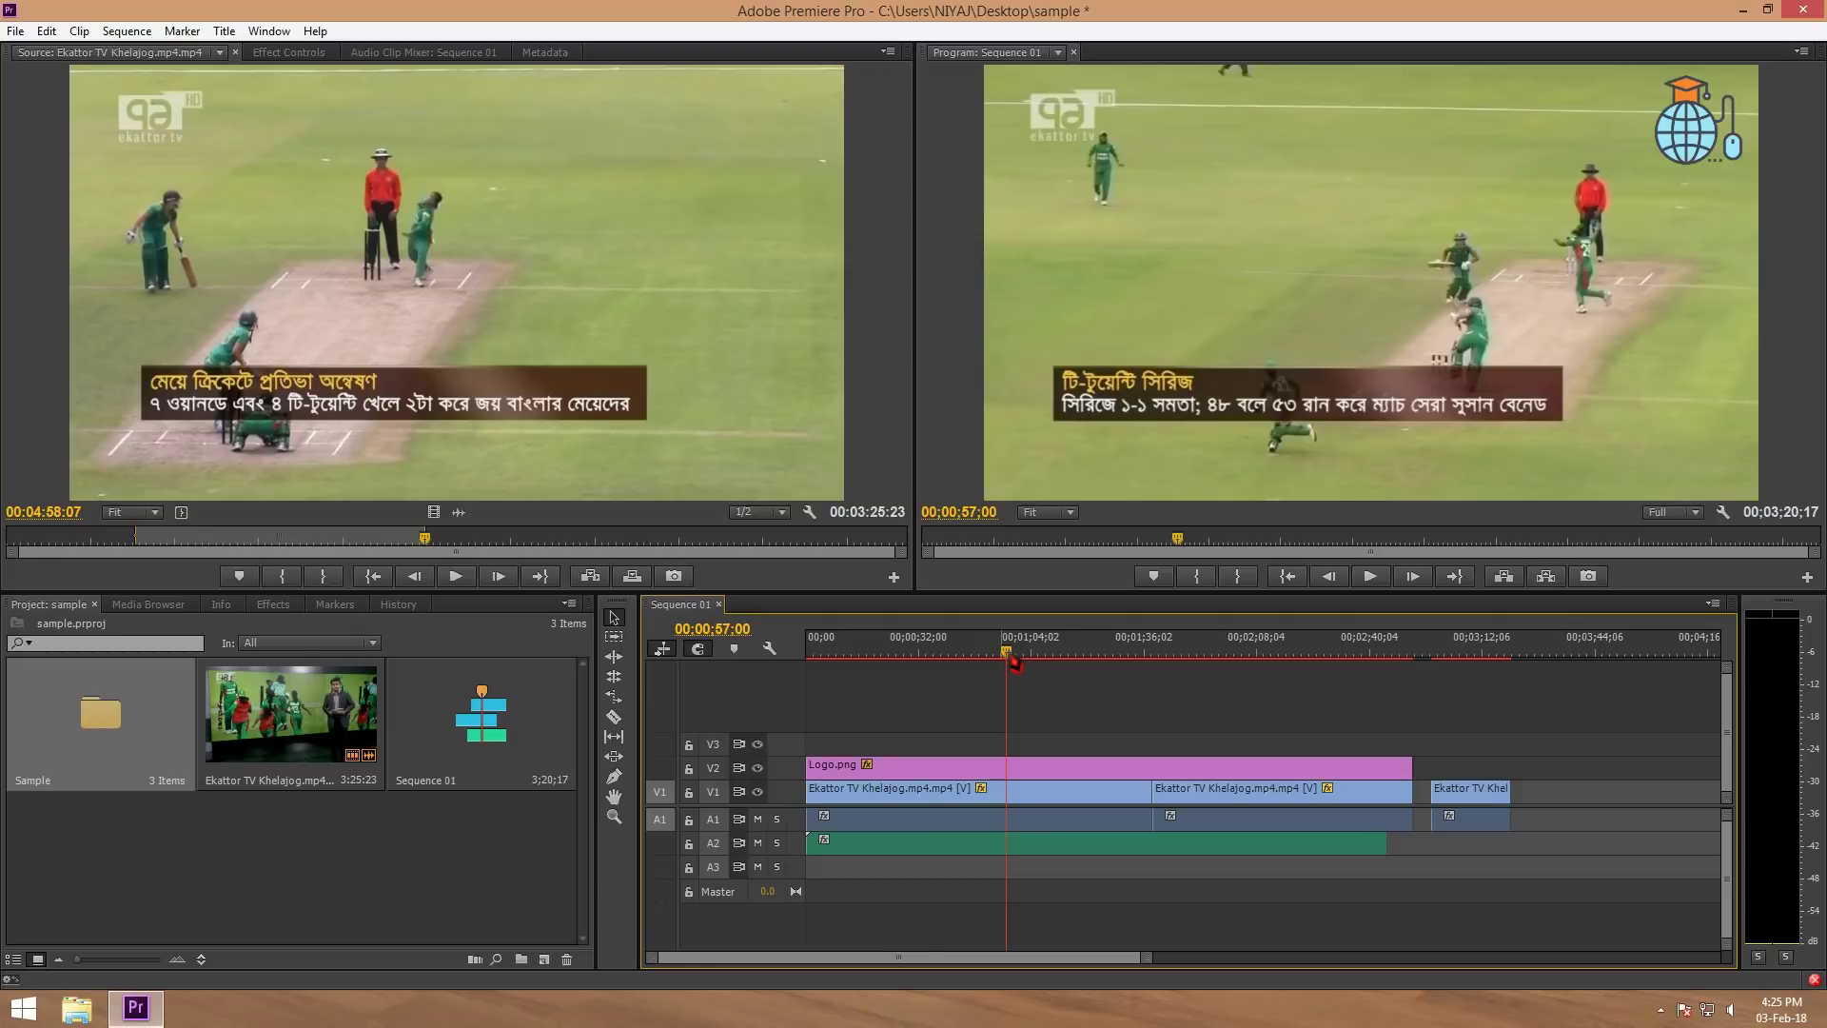
pyautogui.moveTo(1066, 670); pyautogui.dragTo(1011, 683)
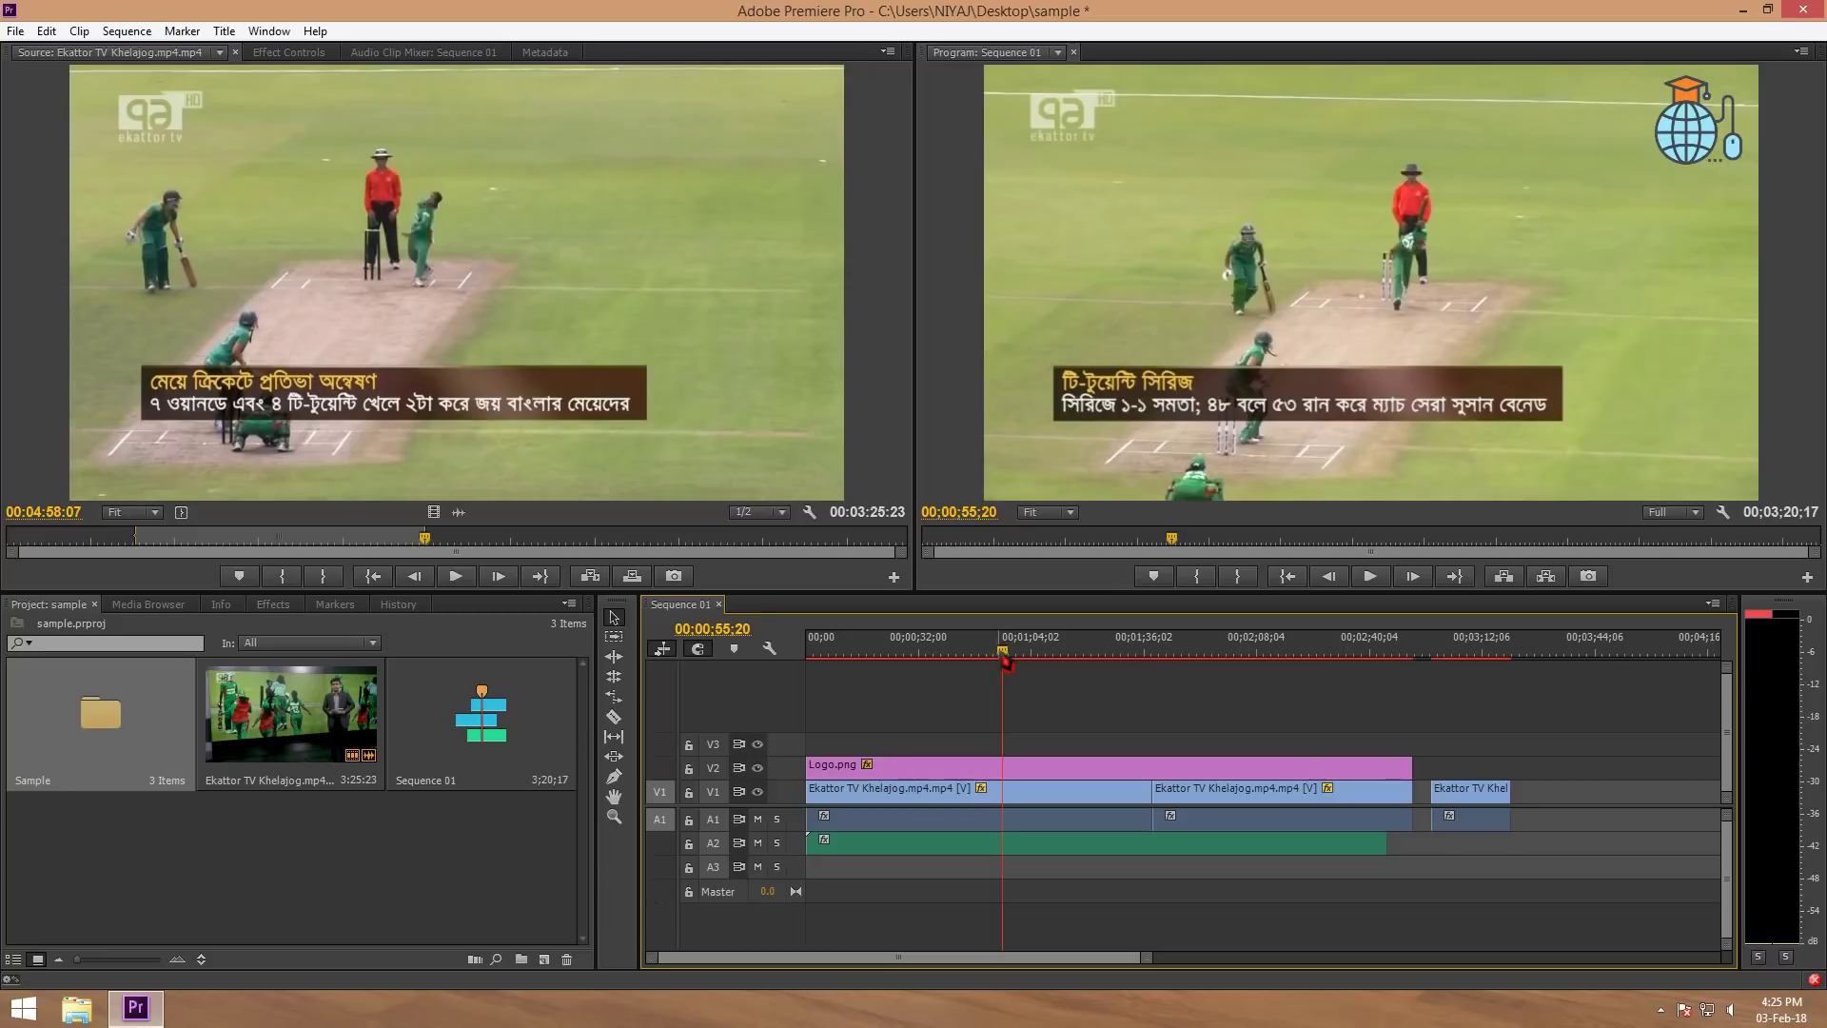
pyautogui.moveTo(1007, 663)
pyautogui.mouseDown()
pyautogui.moveTo(1090, 678)
pyautogui.moveTo(916, 666)
pyautogui.mouseUp()
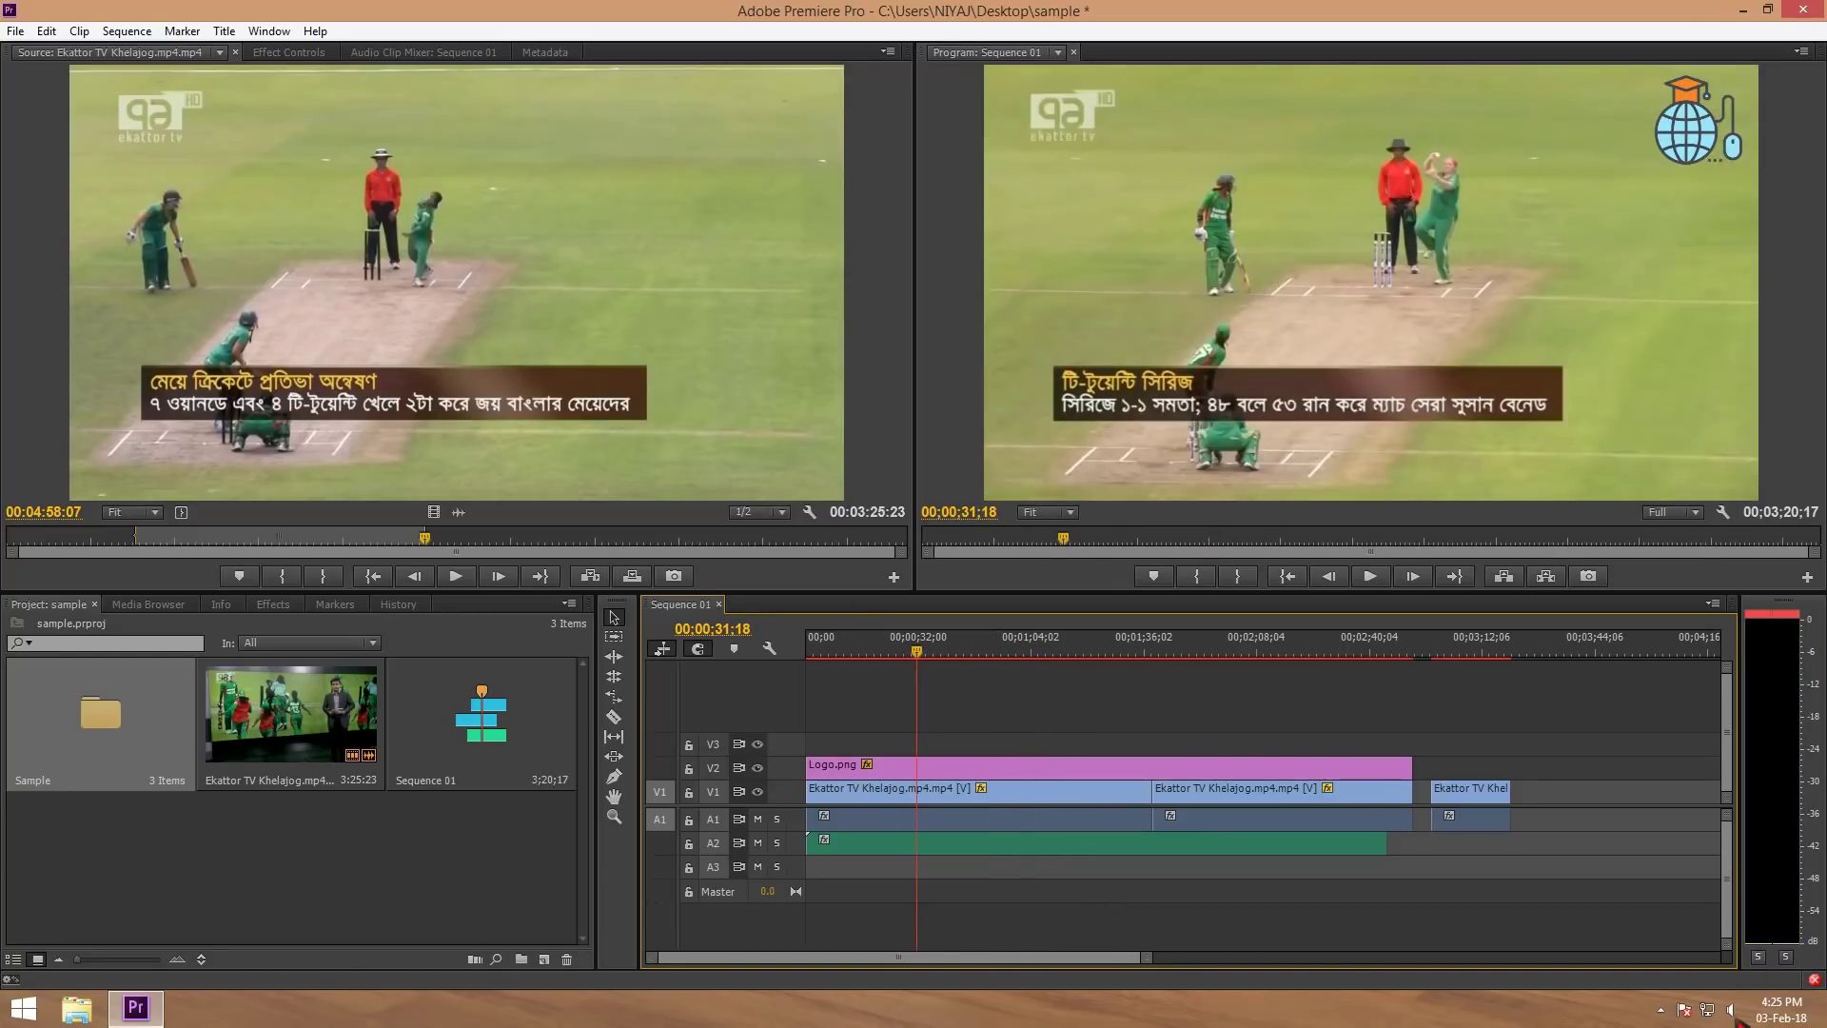
pyautogui.click(1731, 1010)
pyautogui.moveTo(1733, 866); pyautogui.dragTo(1733, 857)
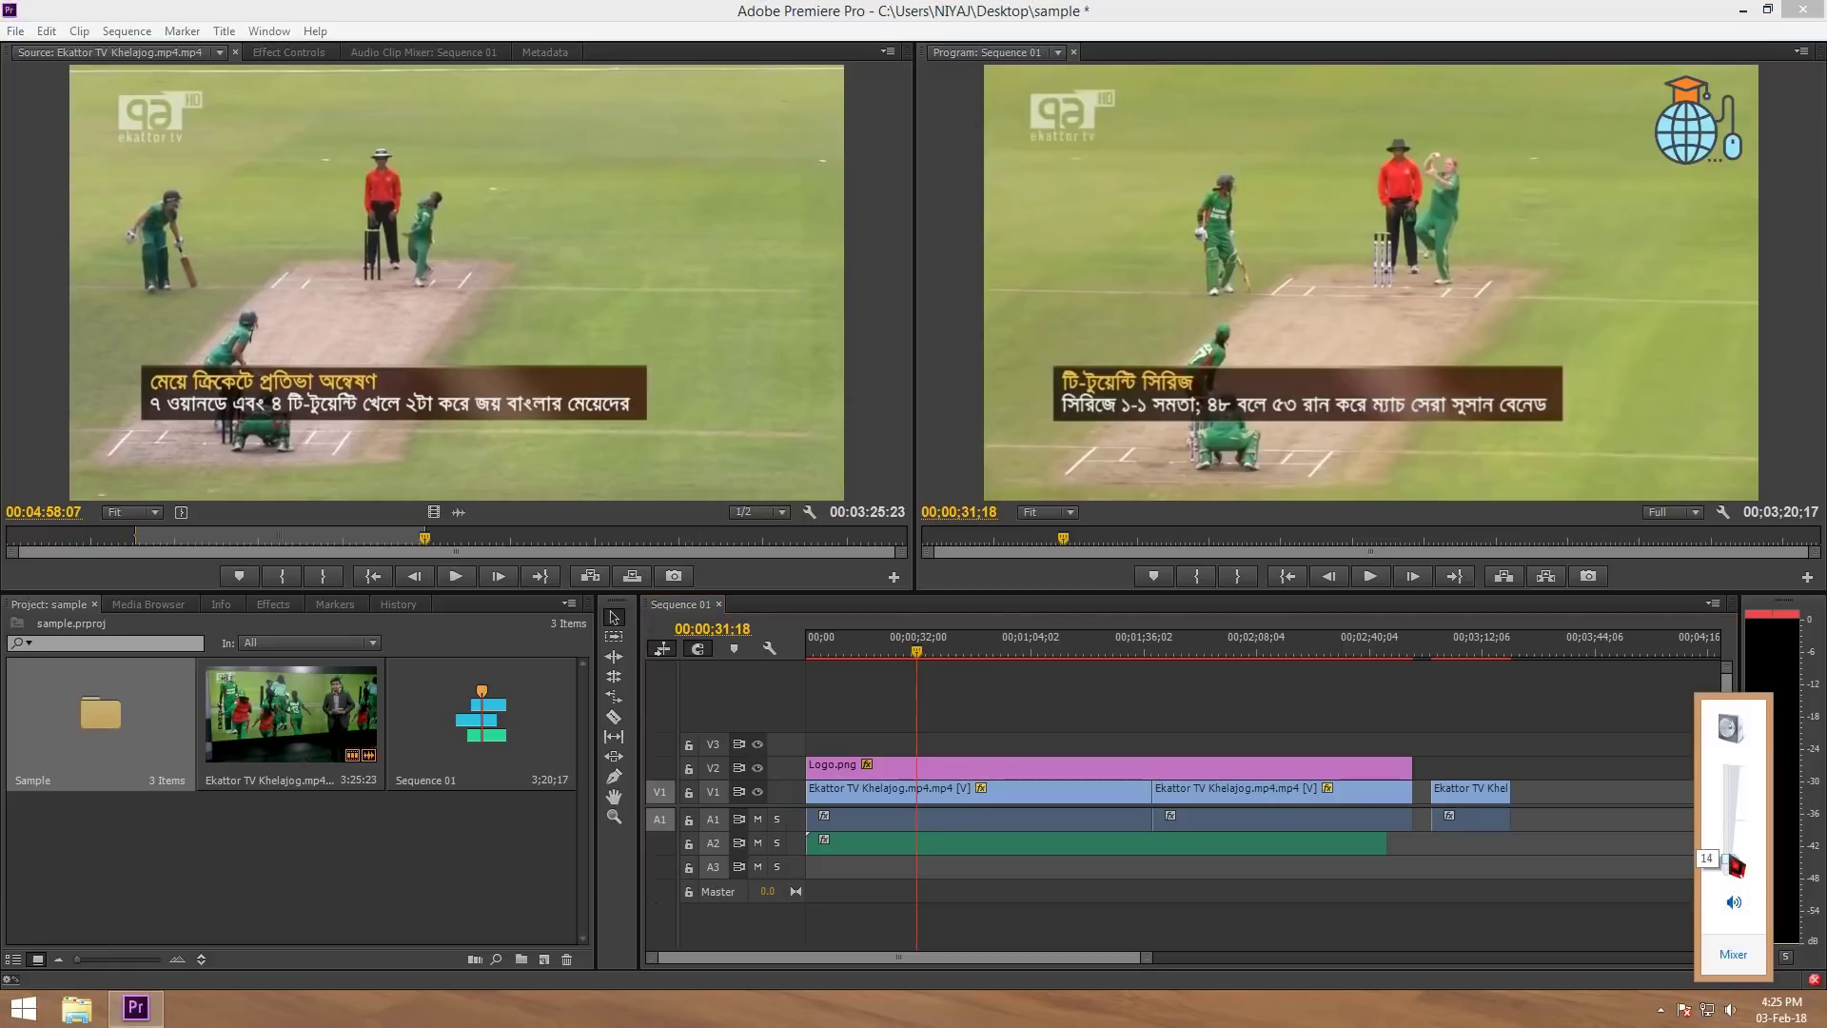
pyautogui.click(1078, 928)
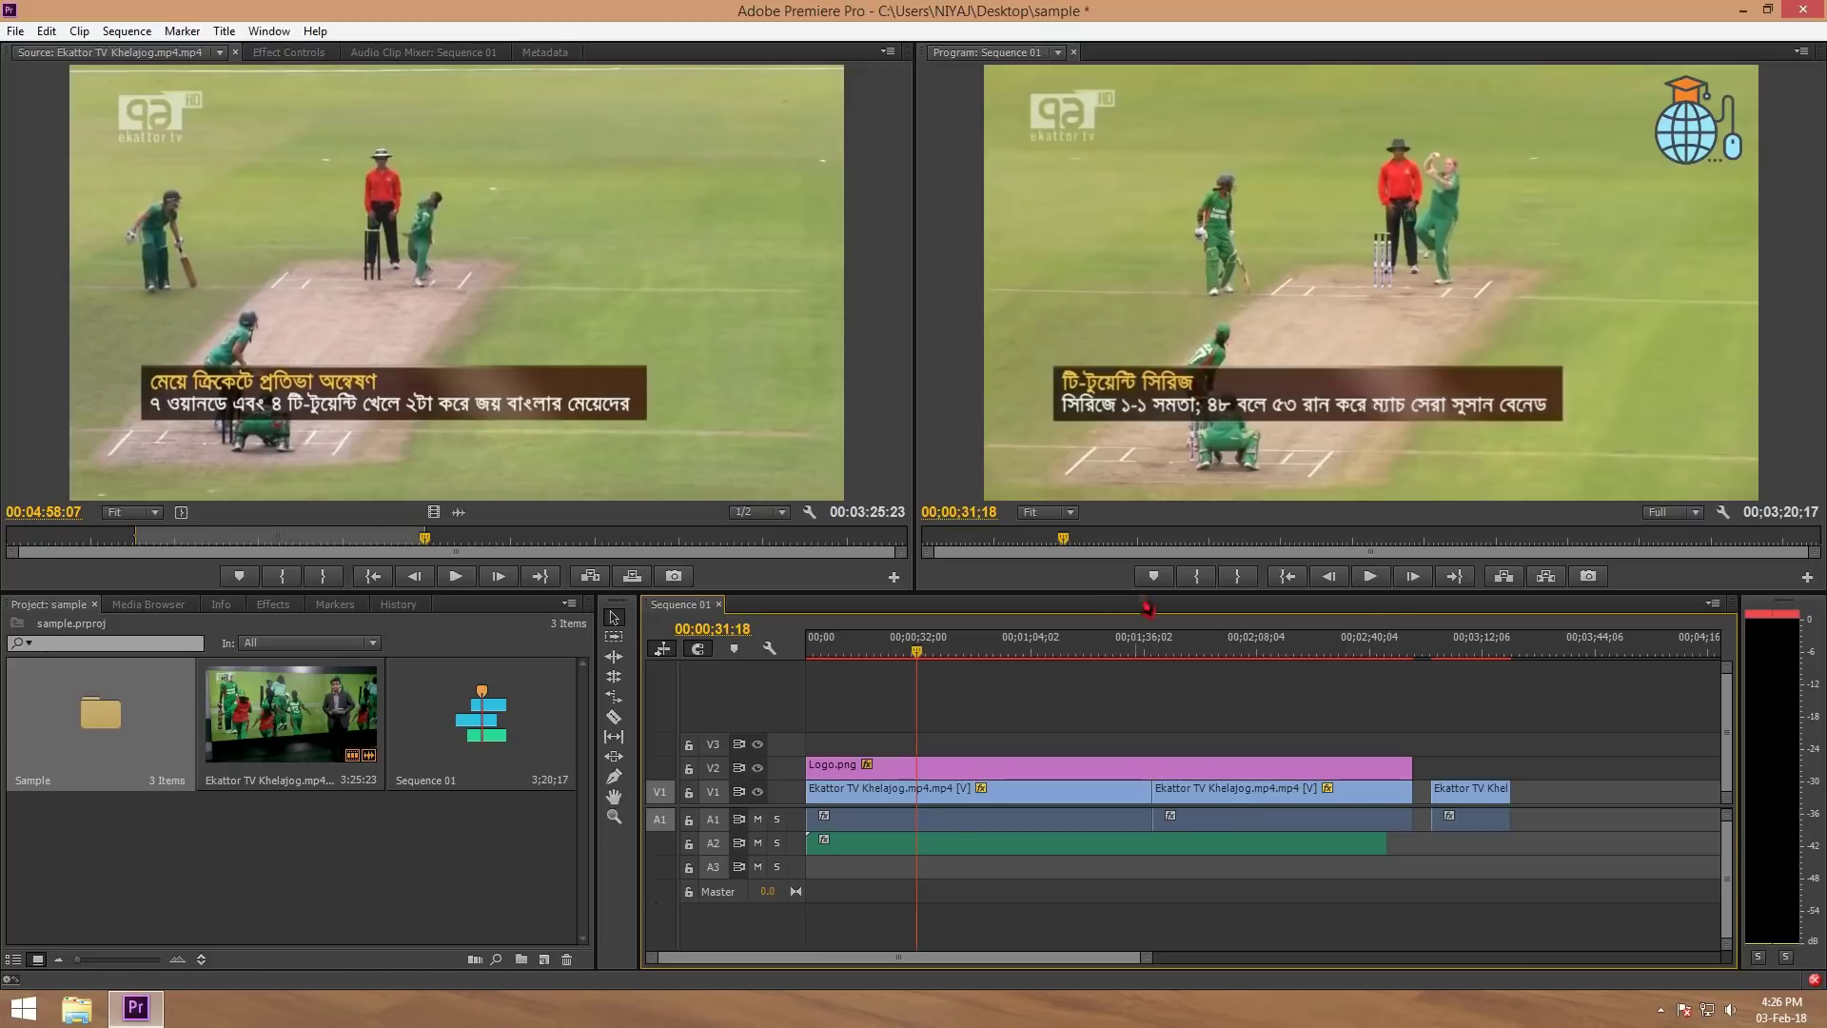
pyautogui.click(1370, 577)
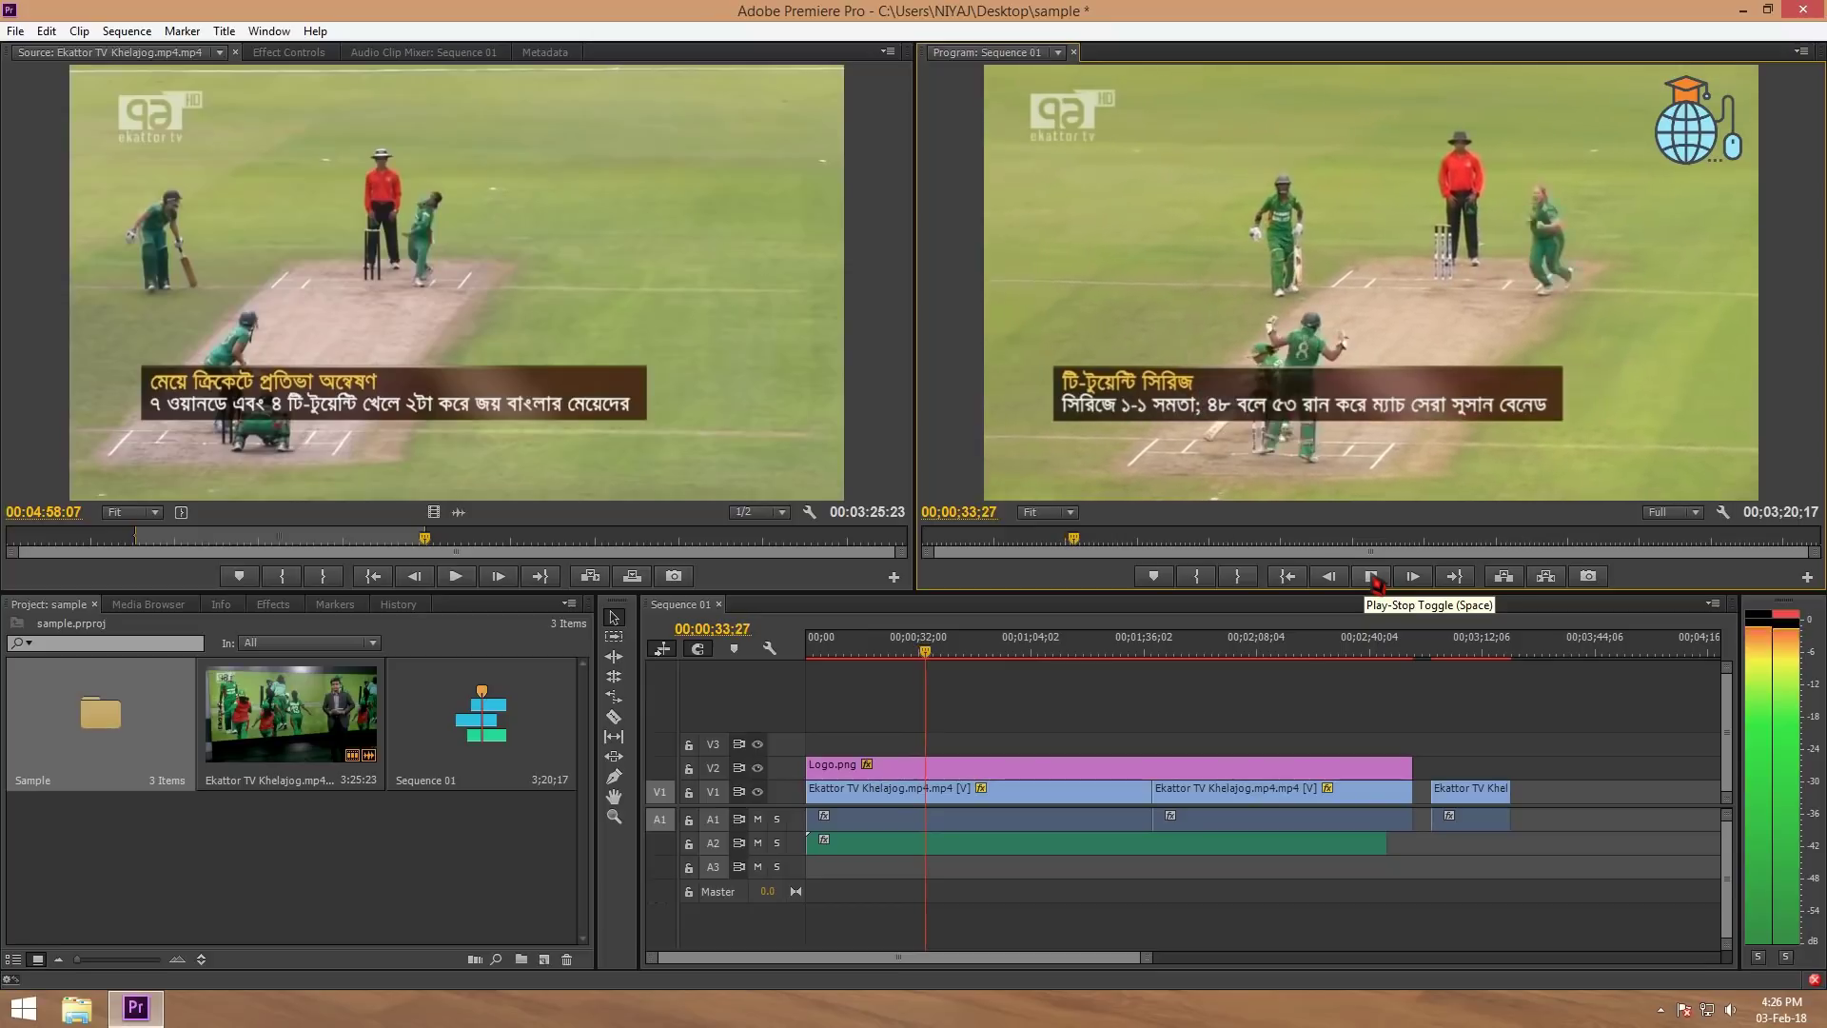
pyautogui.click(1371, 577)
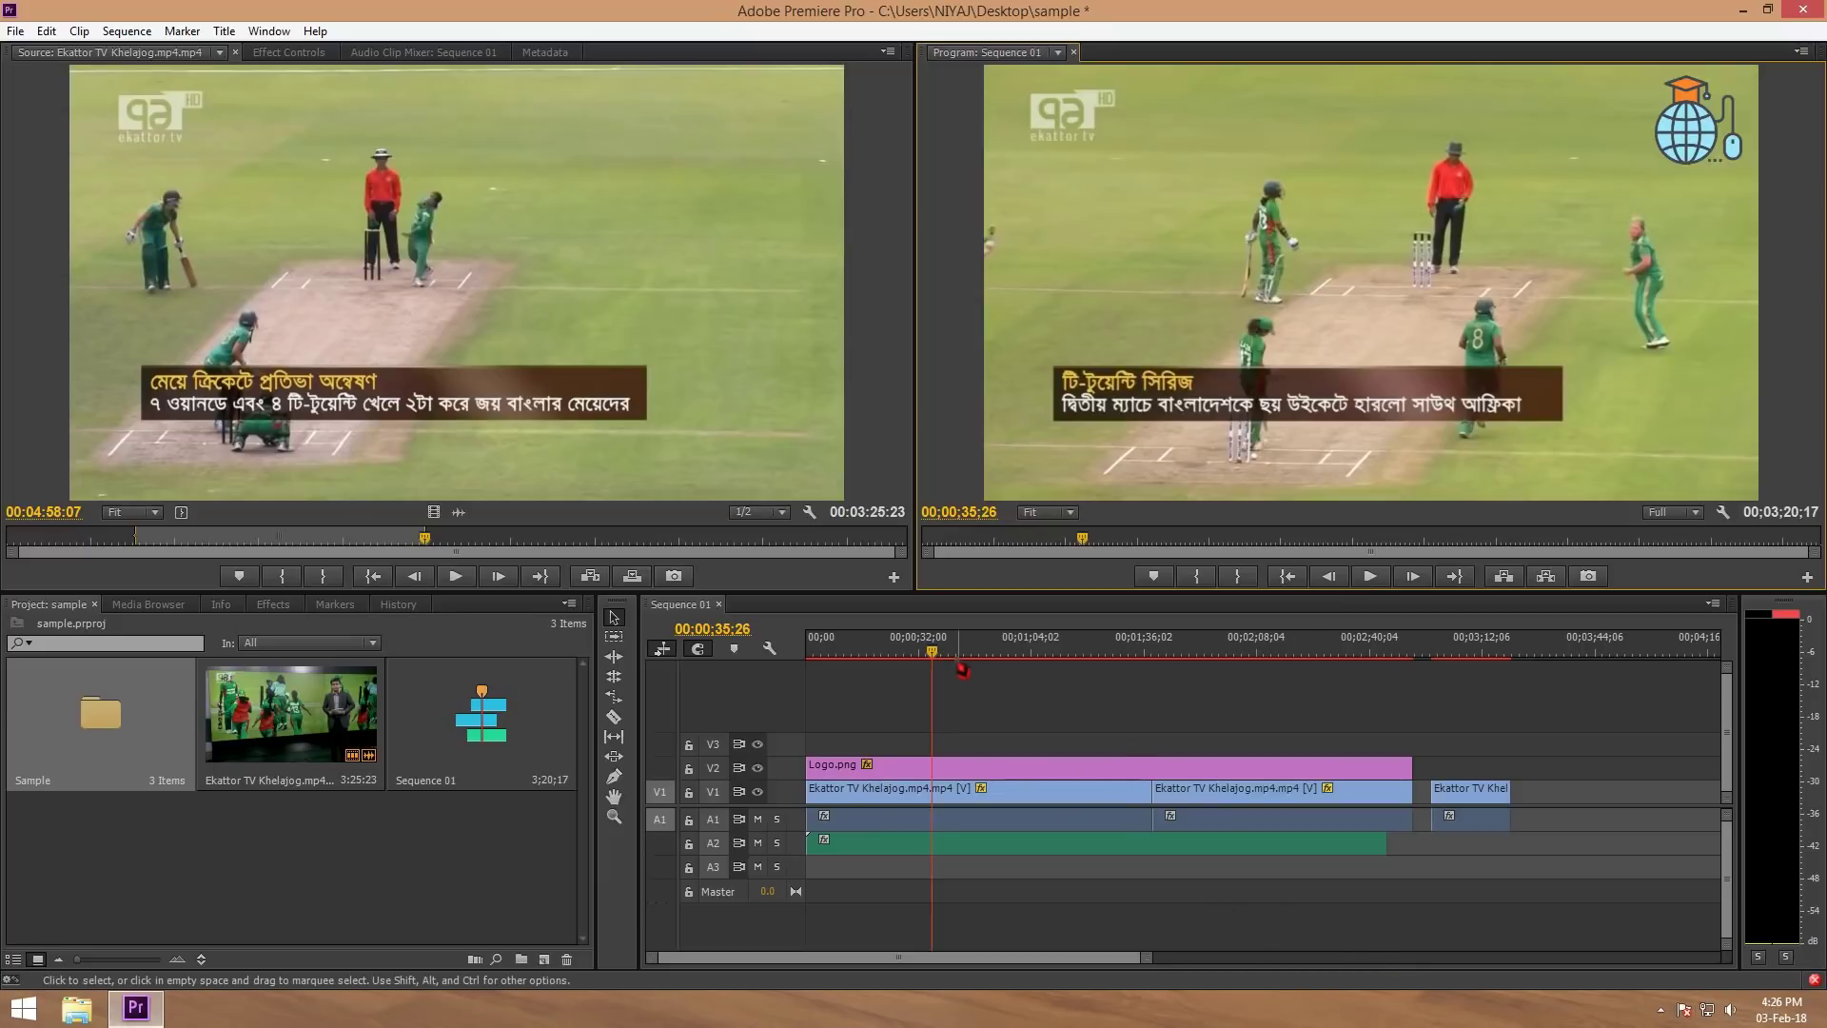
pyautogui.moveTo(928, 652)
pyautogui.mouseDown()
pyautogui.moveTo(894, 661)
pyautogui.moveTo(1068, 666)
pyautogui.mouseUp()
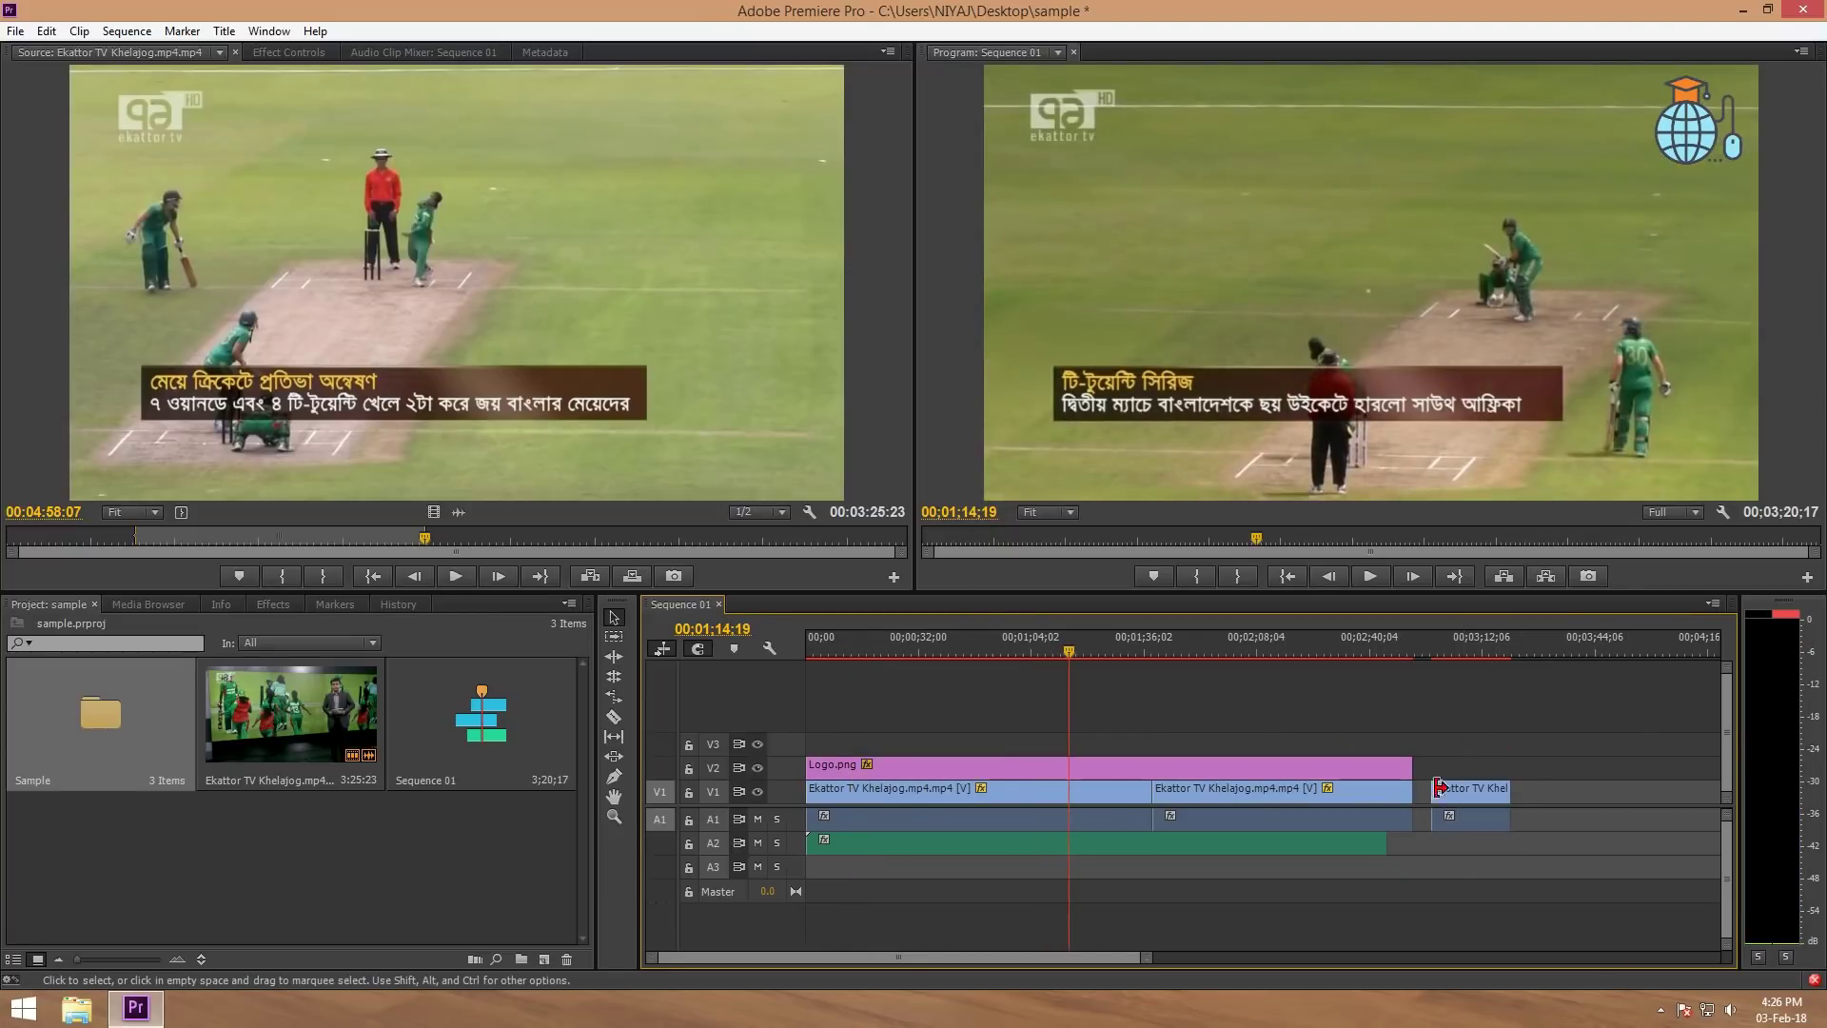
pyautogui.click(1337, 850)
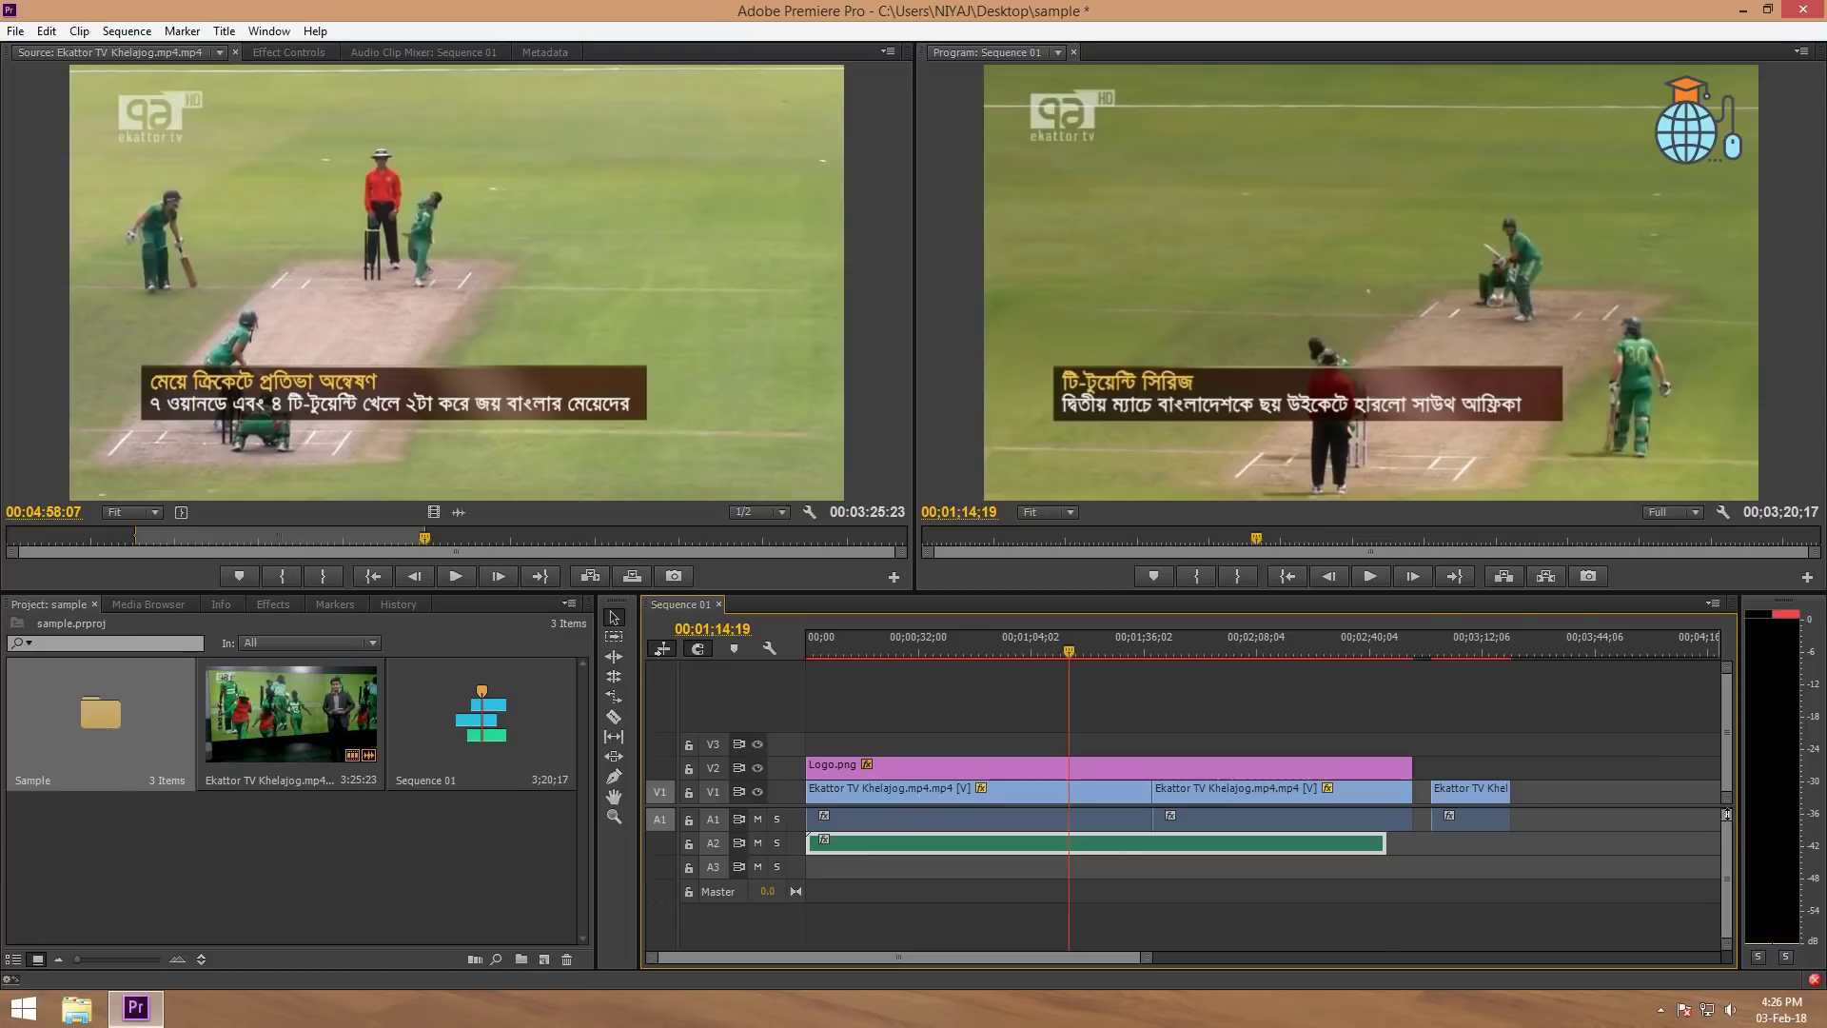
# - Enlarge the V1, A1 and A2 track heights so thumbnails and left/right waveforms are visible
pyautogui.moveTo(1727, 814)
pyautogui.mouseDown()
pyautogui.moveTo(1724, 775)
pyautogui.moveTo(1731, 863)
pyautogui.mouseUp()
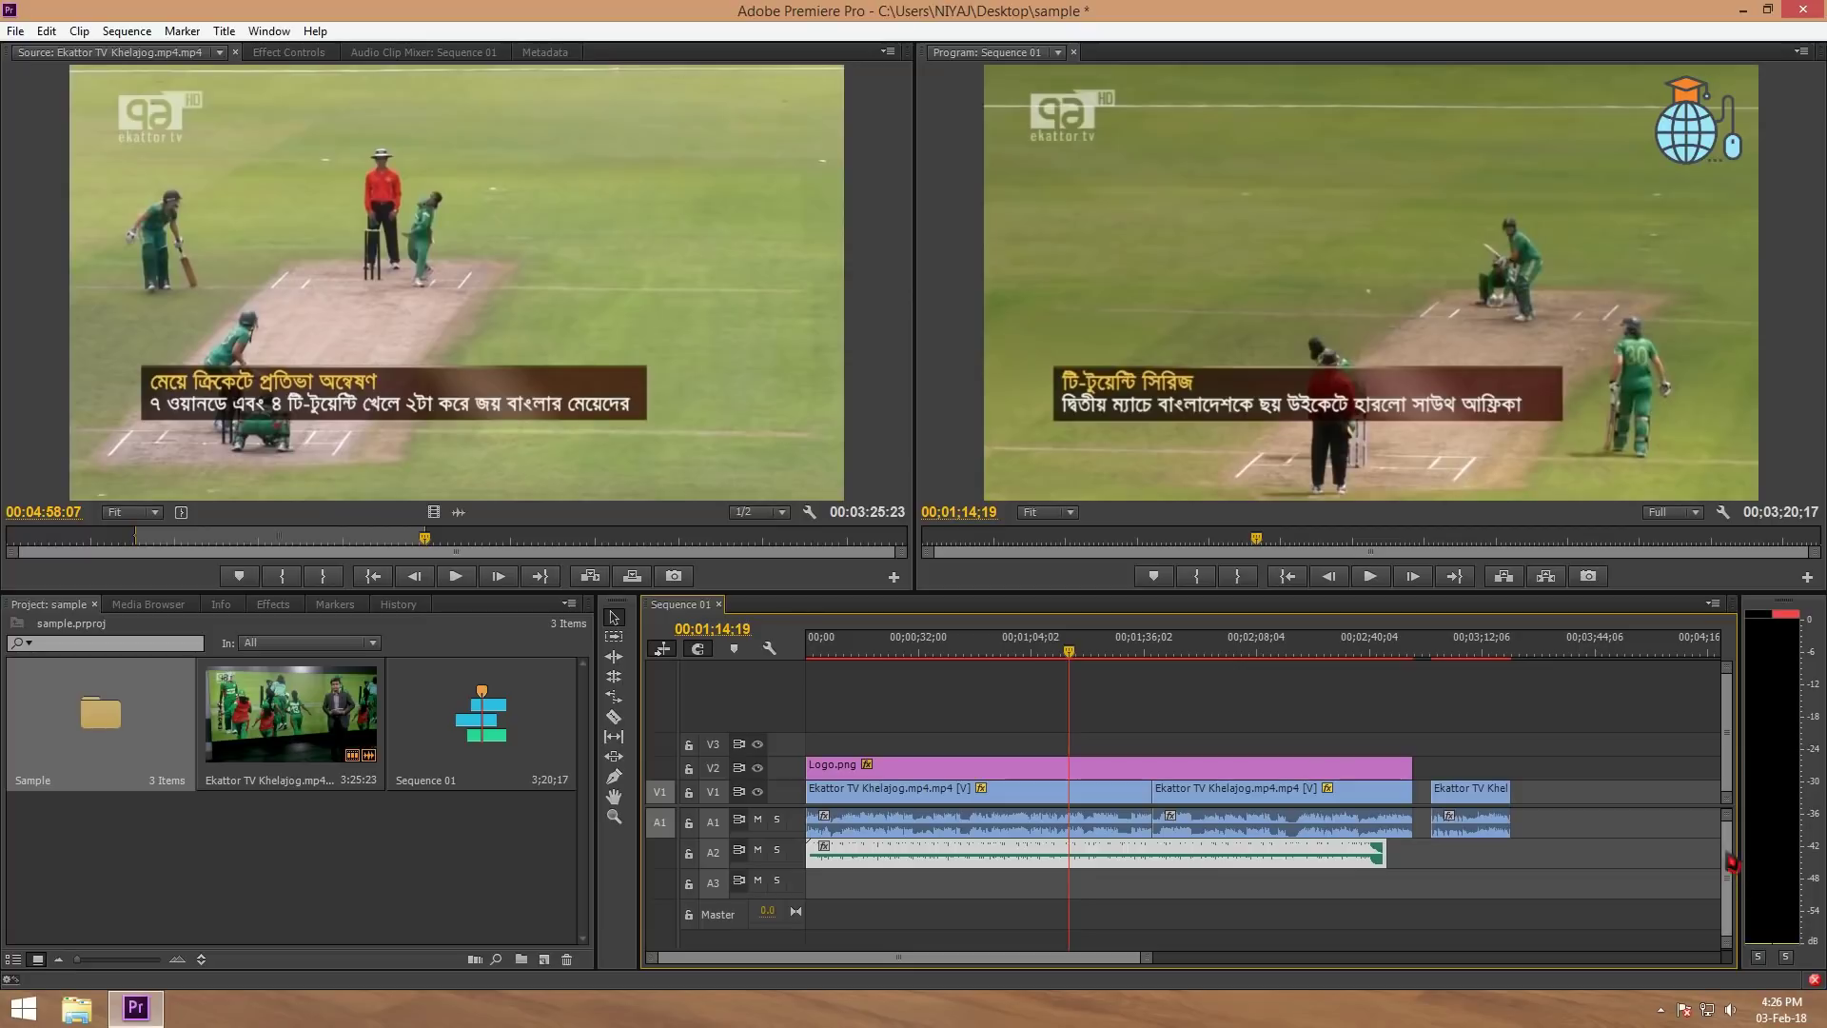
pyautogui.click(1727, 723)
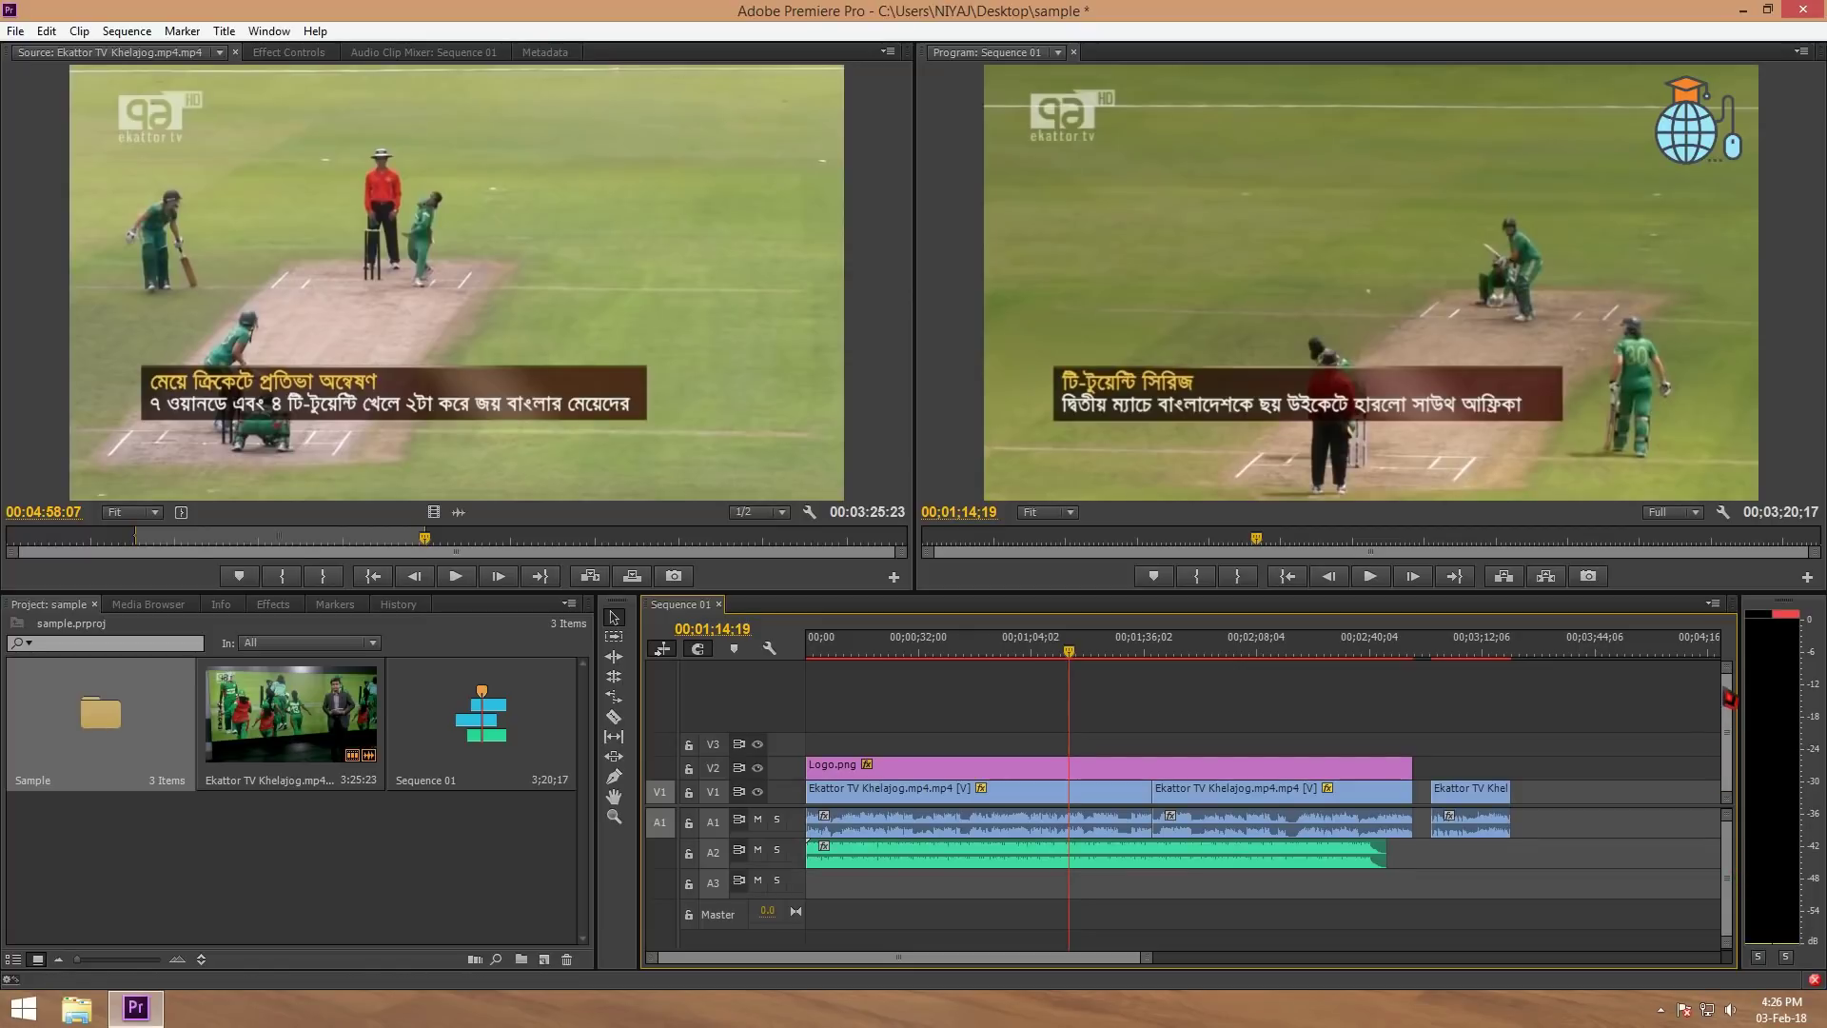
pyautogui.moveTo(1728, 699); pyautogui.dragTo(1727, 640)
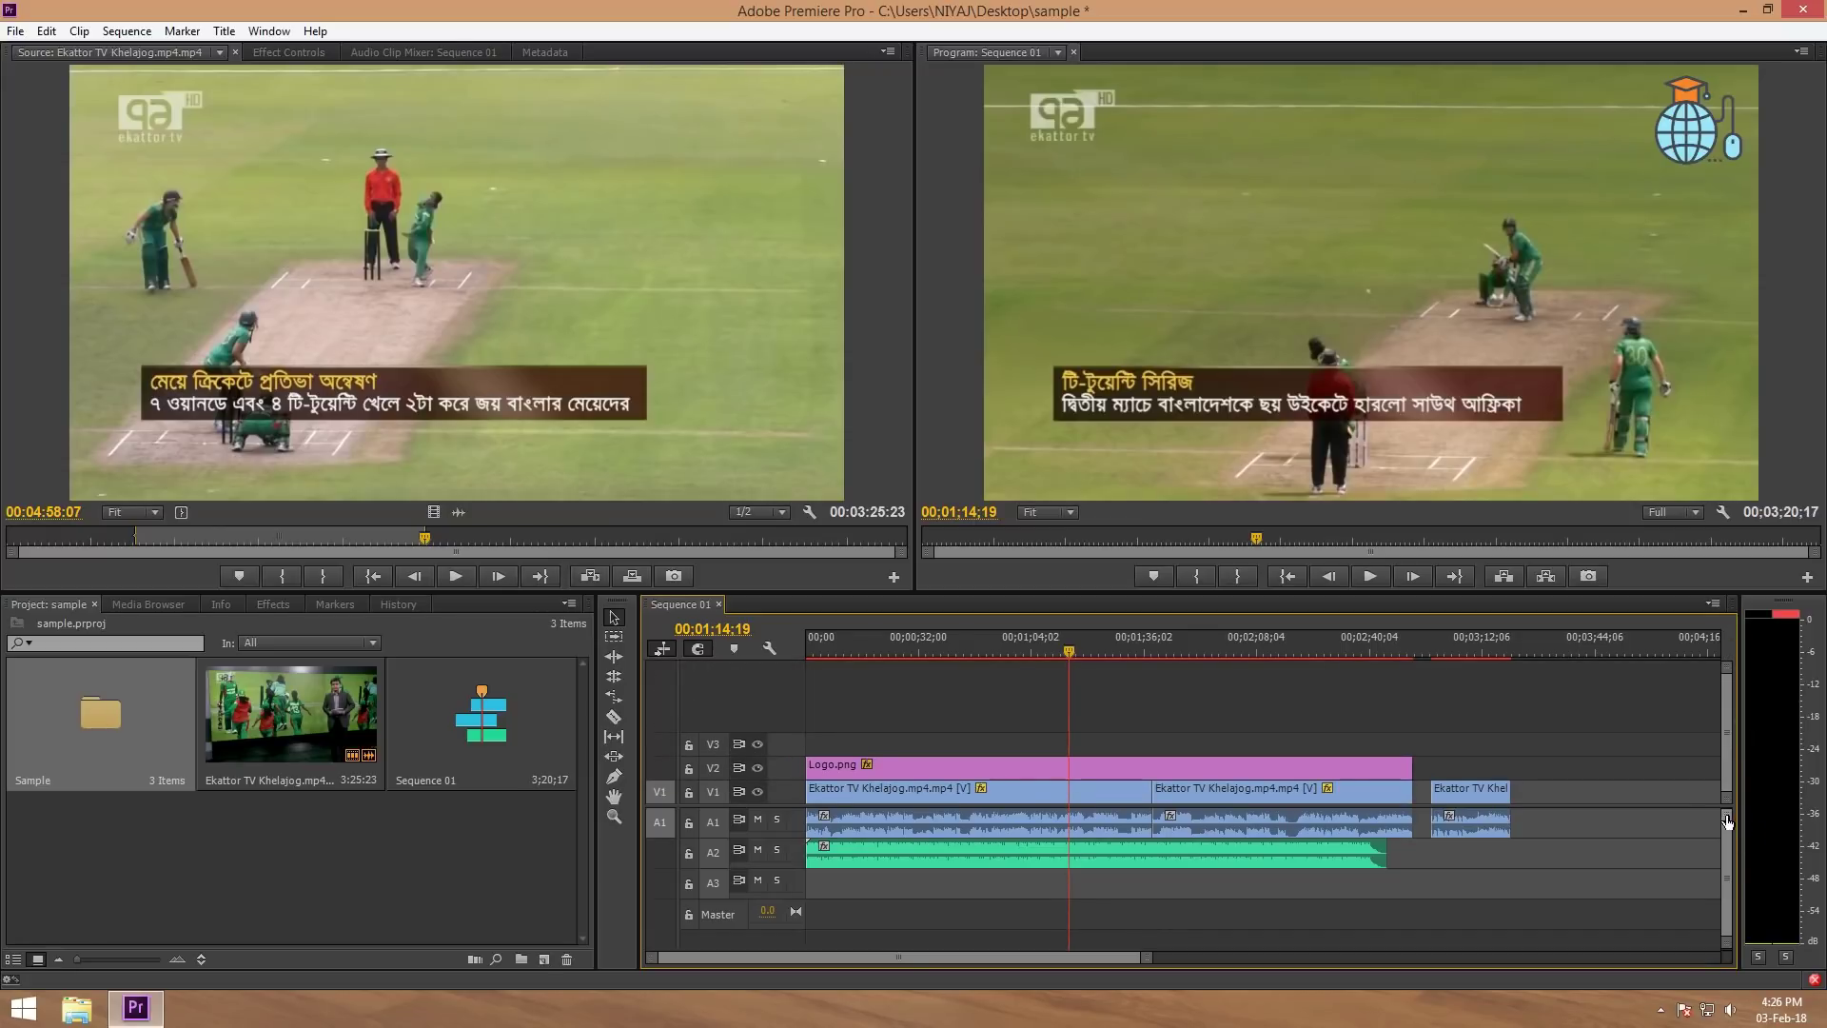
pyautogui.moveTo(1727, 822); pyautogui.dragTo(1727, 839)
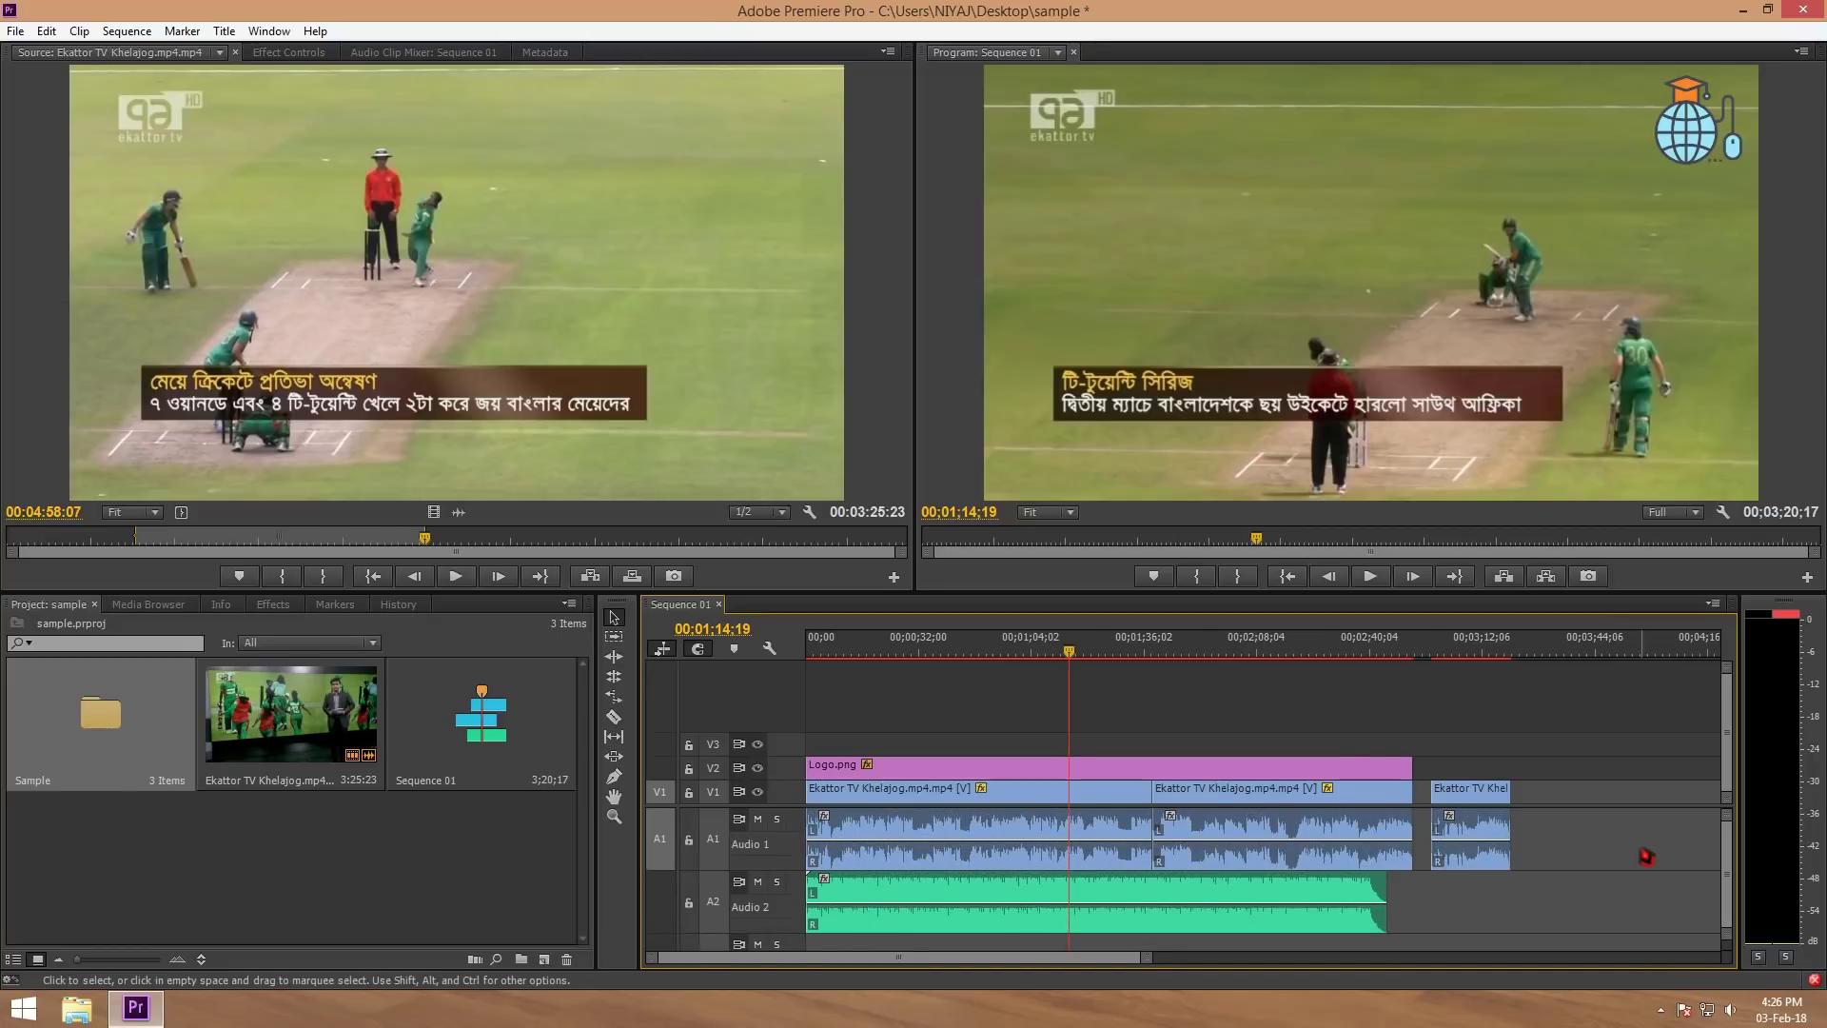
pyautogui.scroll(-2, 1646, 856)
pyautogui.scroll(1, 1646, 857)
pyautogui.moveTo(1729, 885); pyautogui.dragTo(1729, 847)
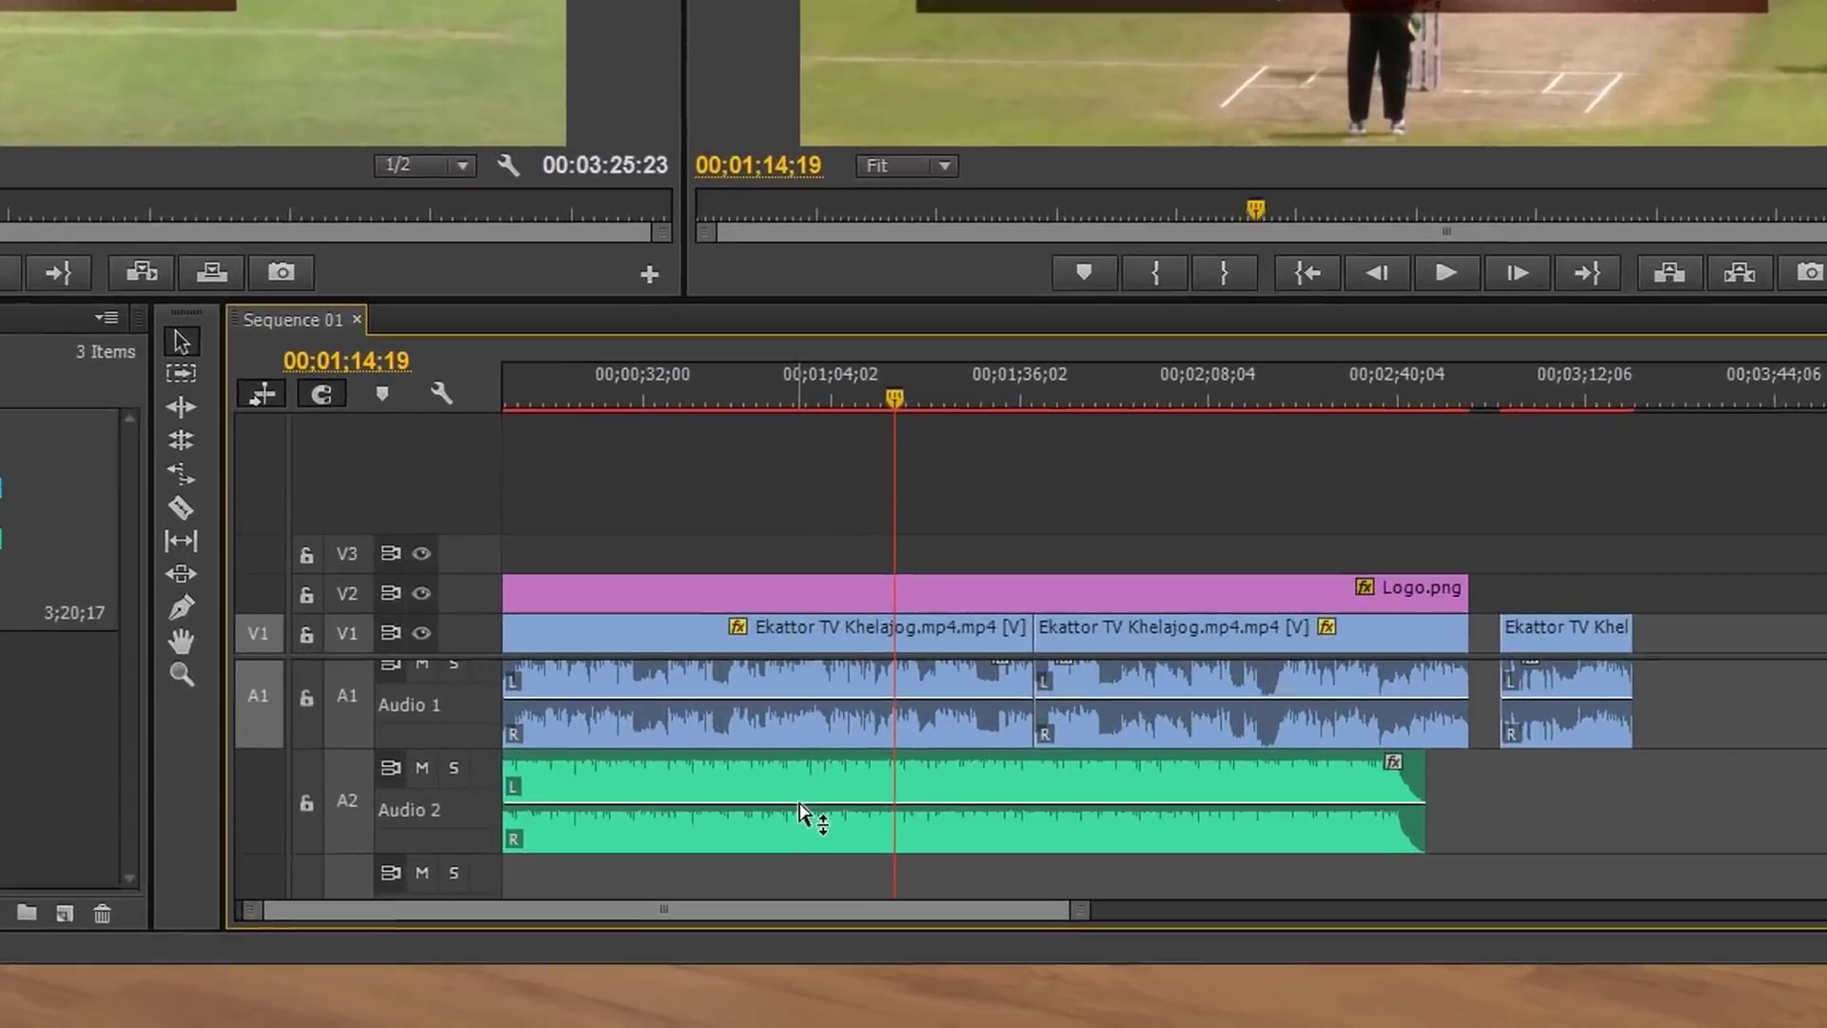
# - Drag the A2 music clip's volume band down to about -21.58 dB
pyautogui.click(985, 896)
pyautogui.moveTo(687, 752)
pyautogui.mouseDown()
pyautogui.moveTo(686, 705)
pyautogui.moveTo(687, 767)
pyautogui.mouseUp()
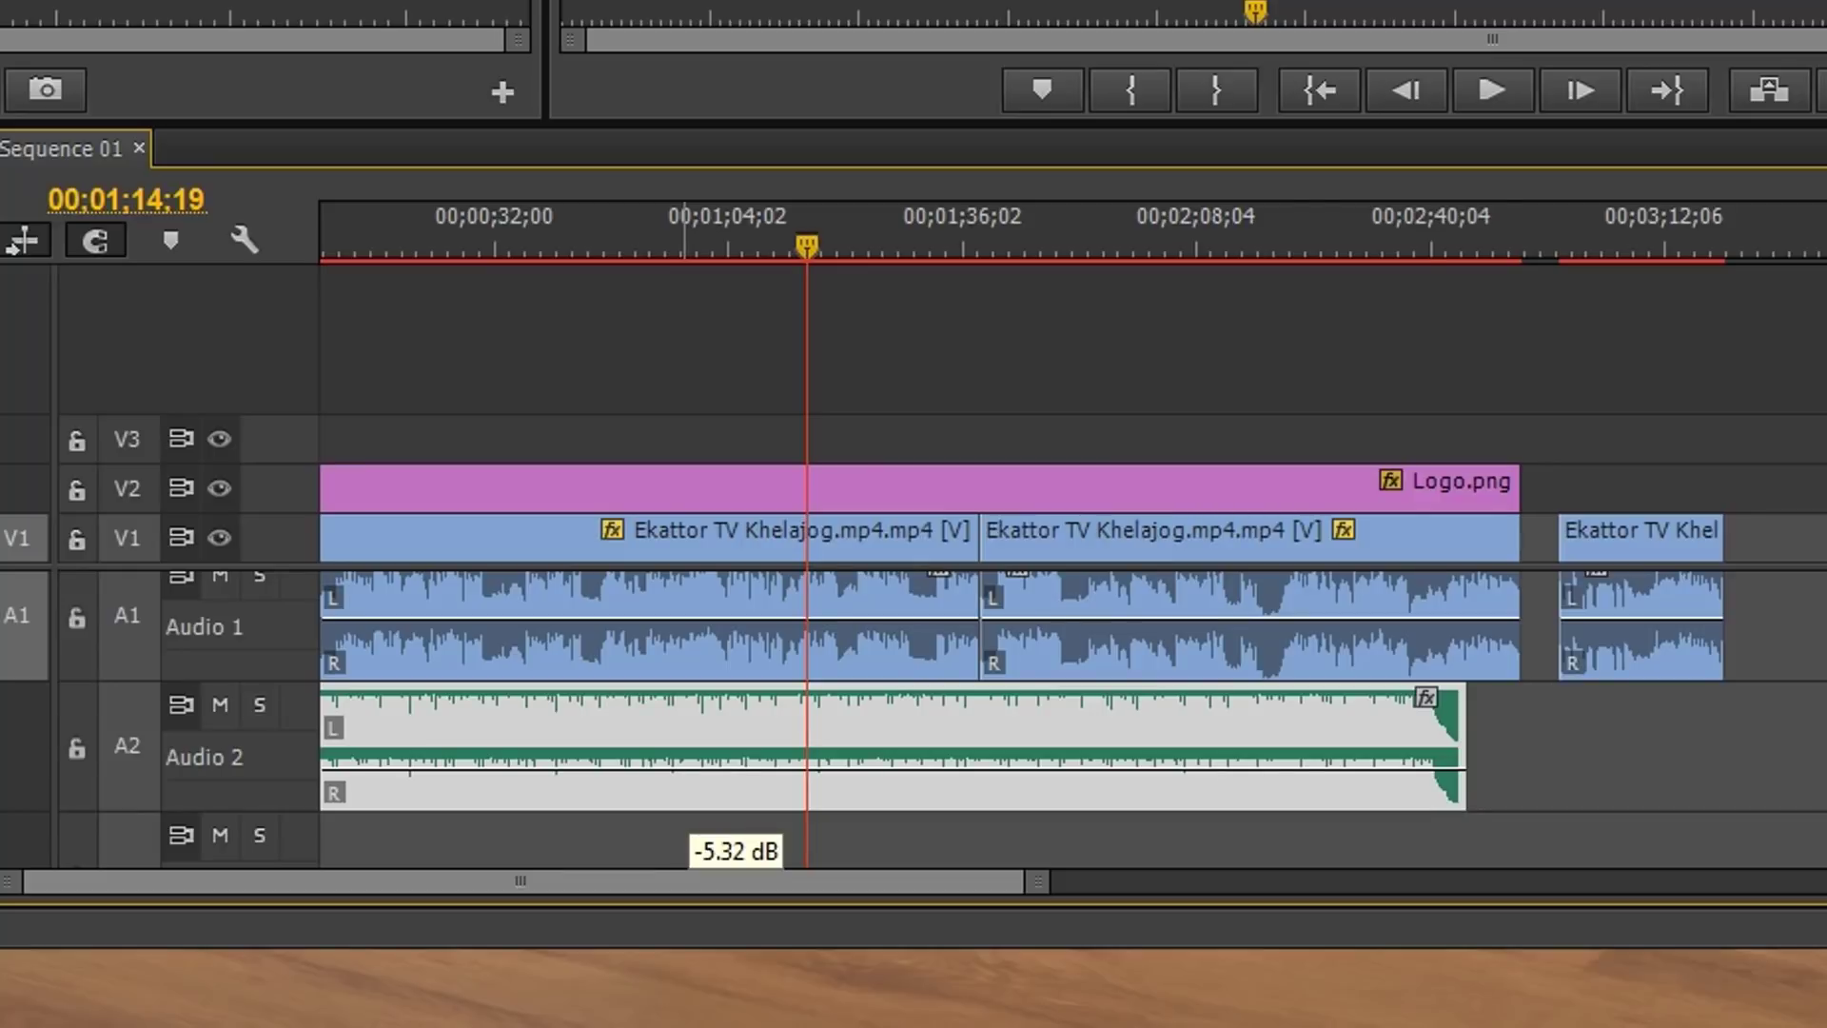
pyautogui.moveTo(687, 766); pyautogui.dragTo(687, 783)
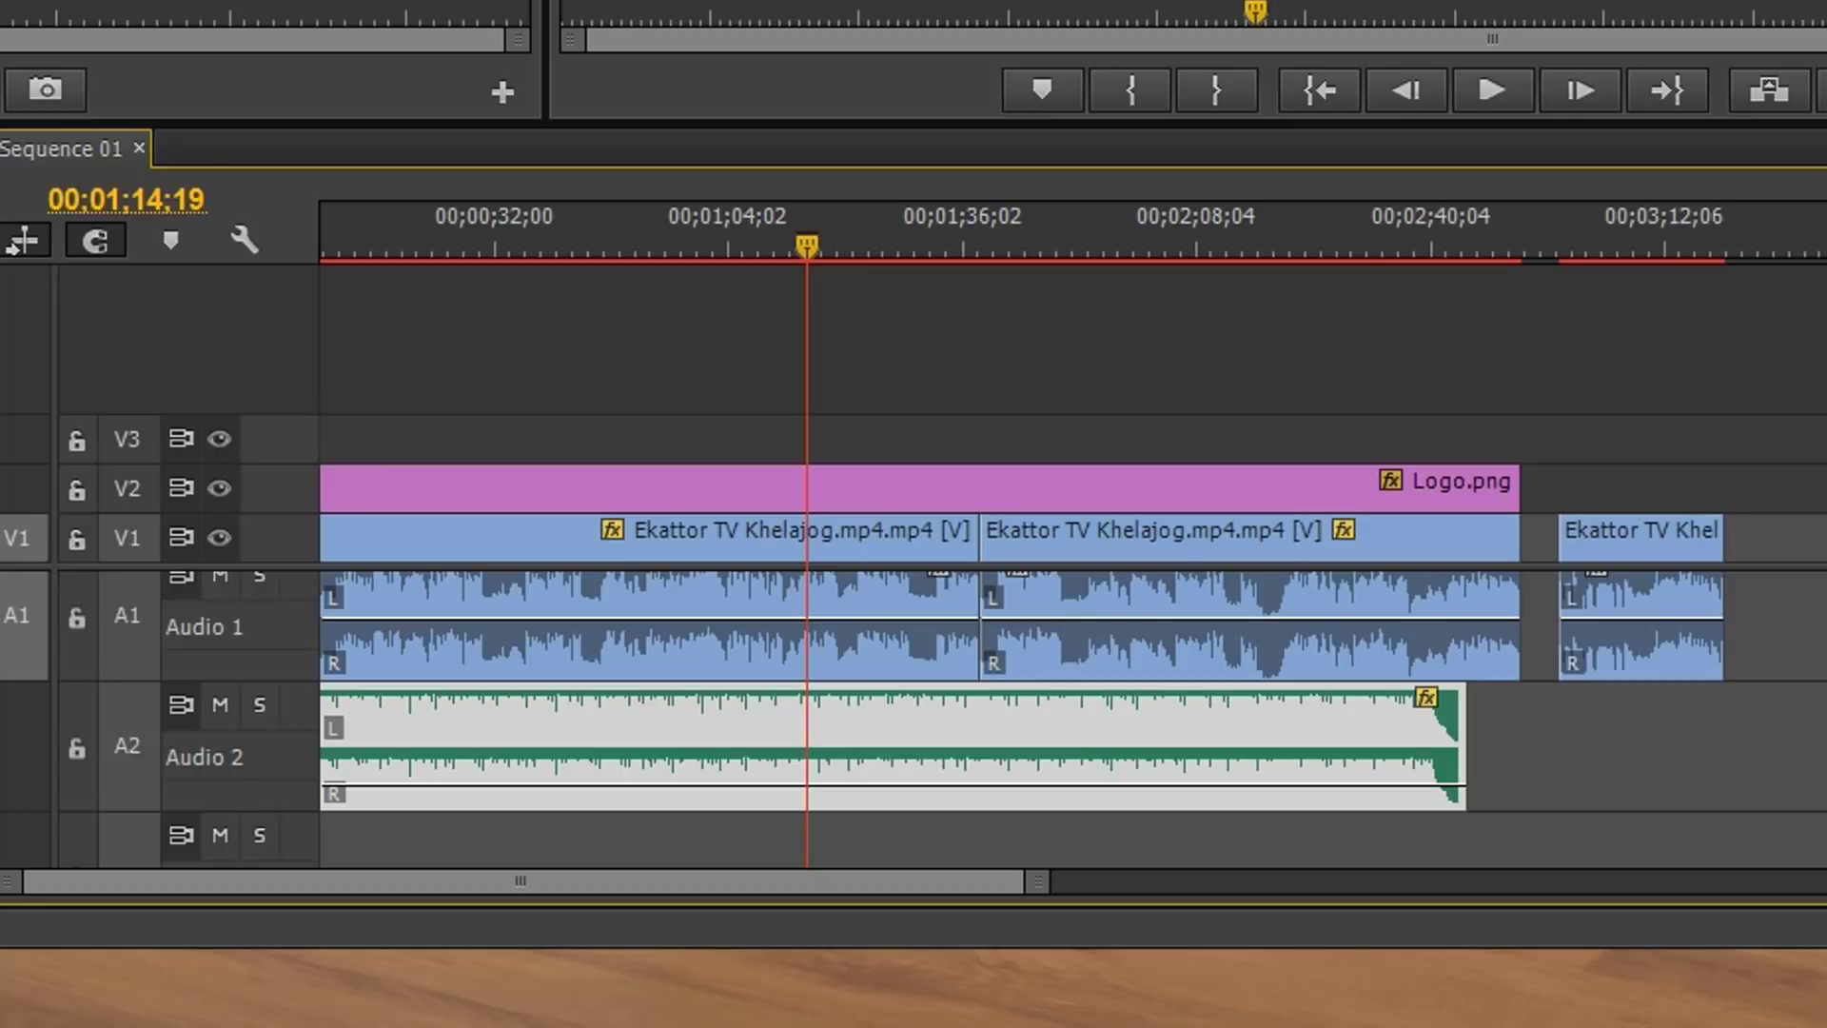
pyautogui.hotkey('shift', '5')
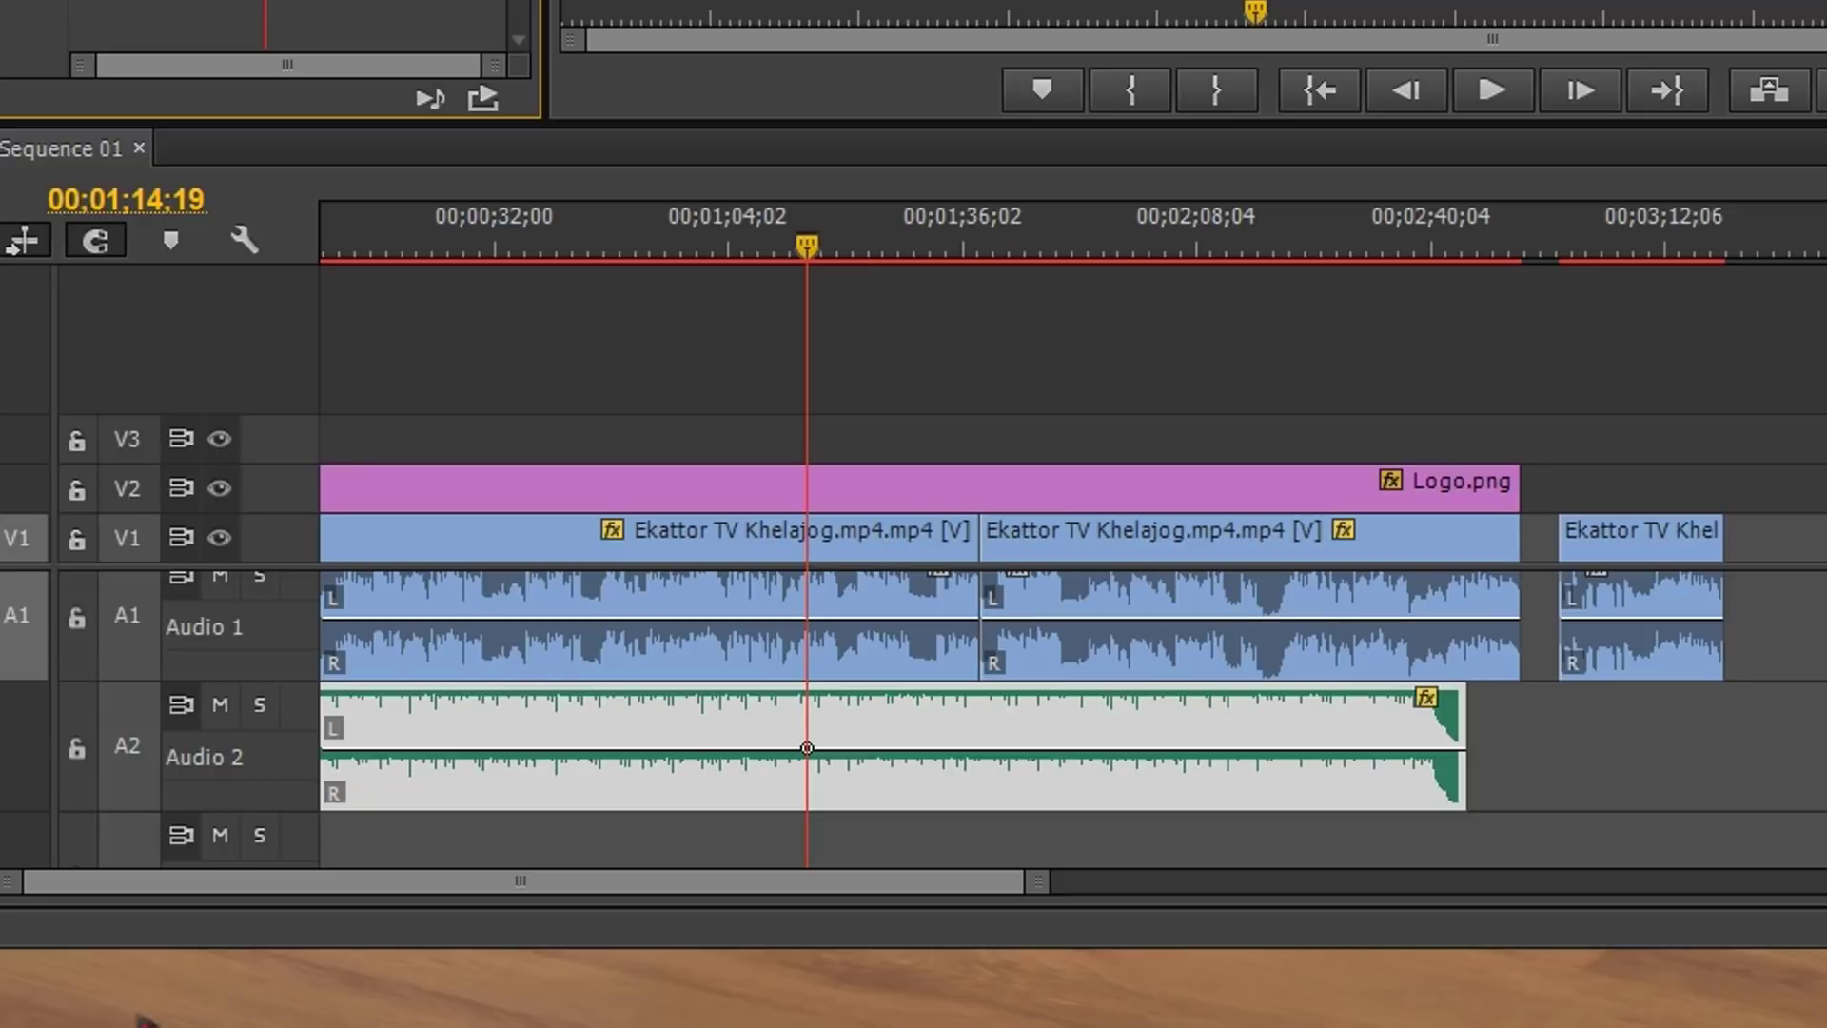
# - Drop the music volume to minimum, then add a keyframe near 01;35 raising it
pyautogui.moveTo(807, 748); pyautogui.dragTo(807, 791)
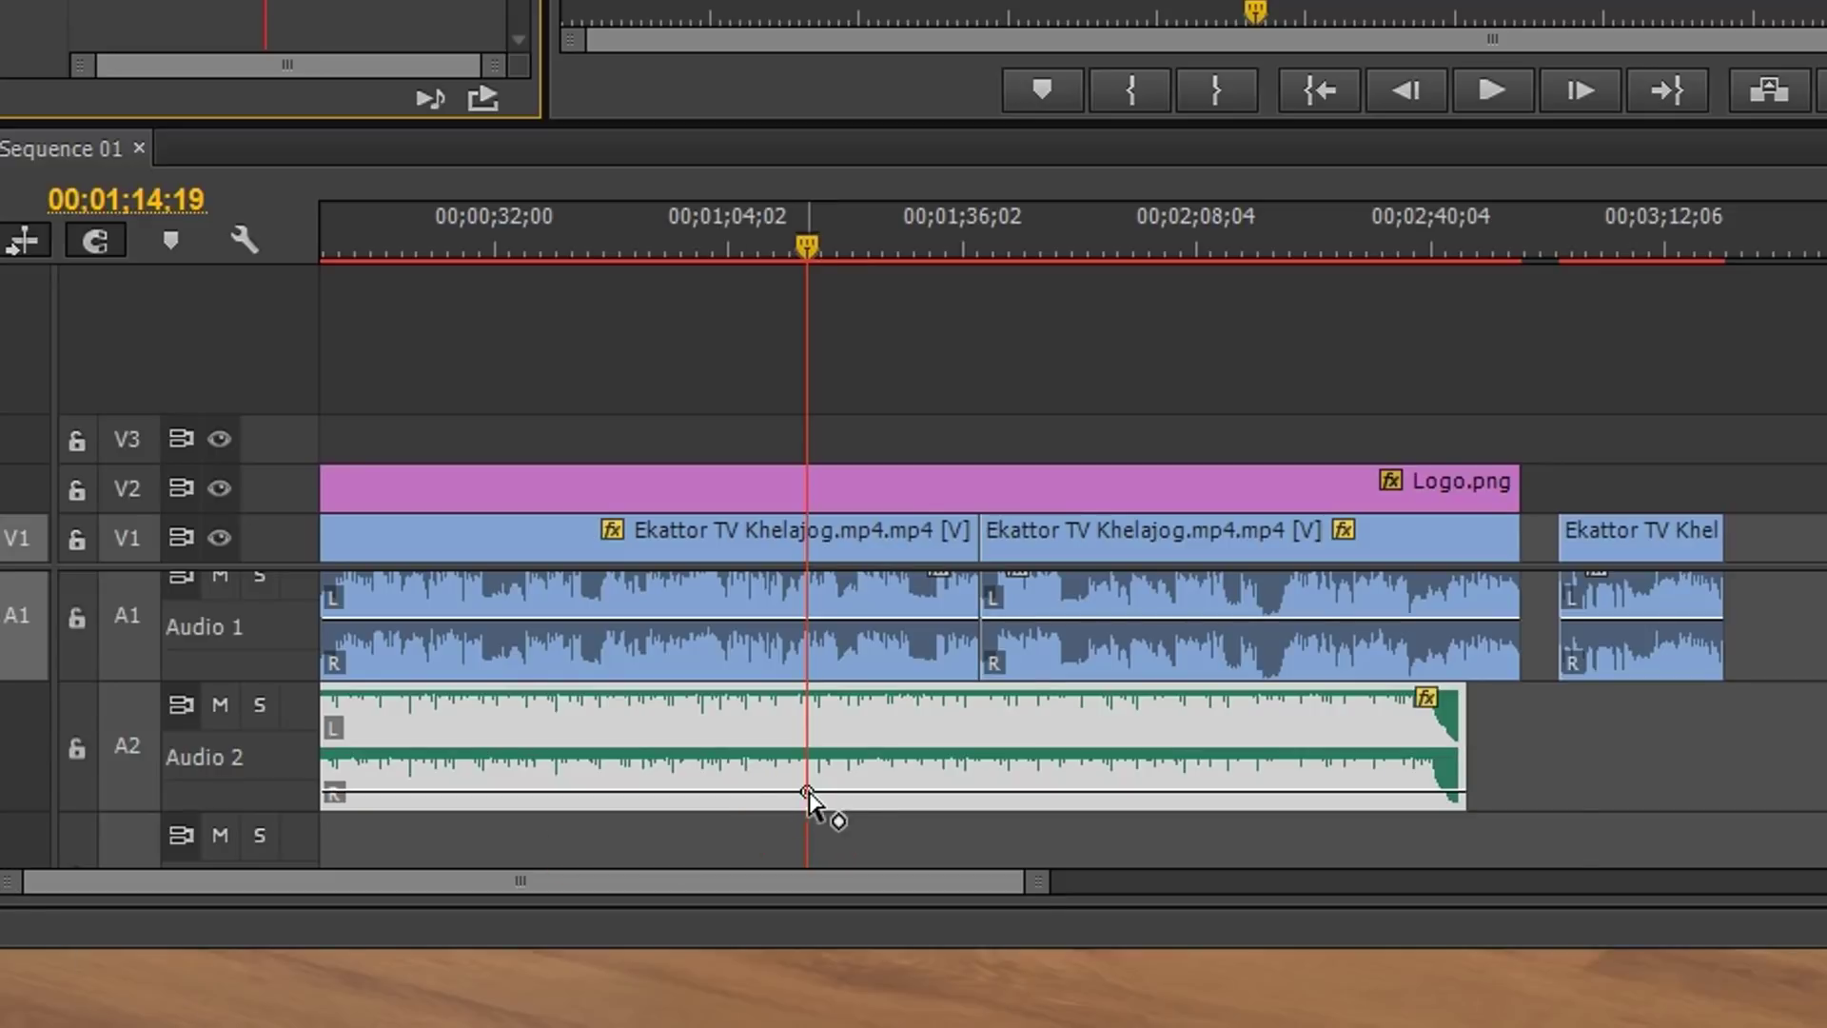
pyautogui.click(818, 833)
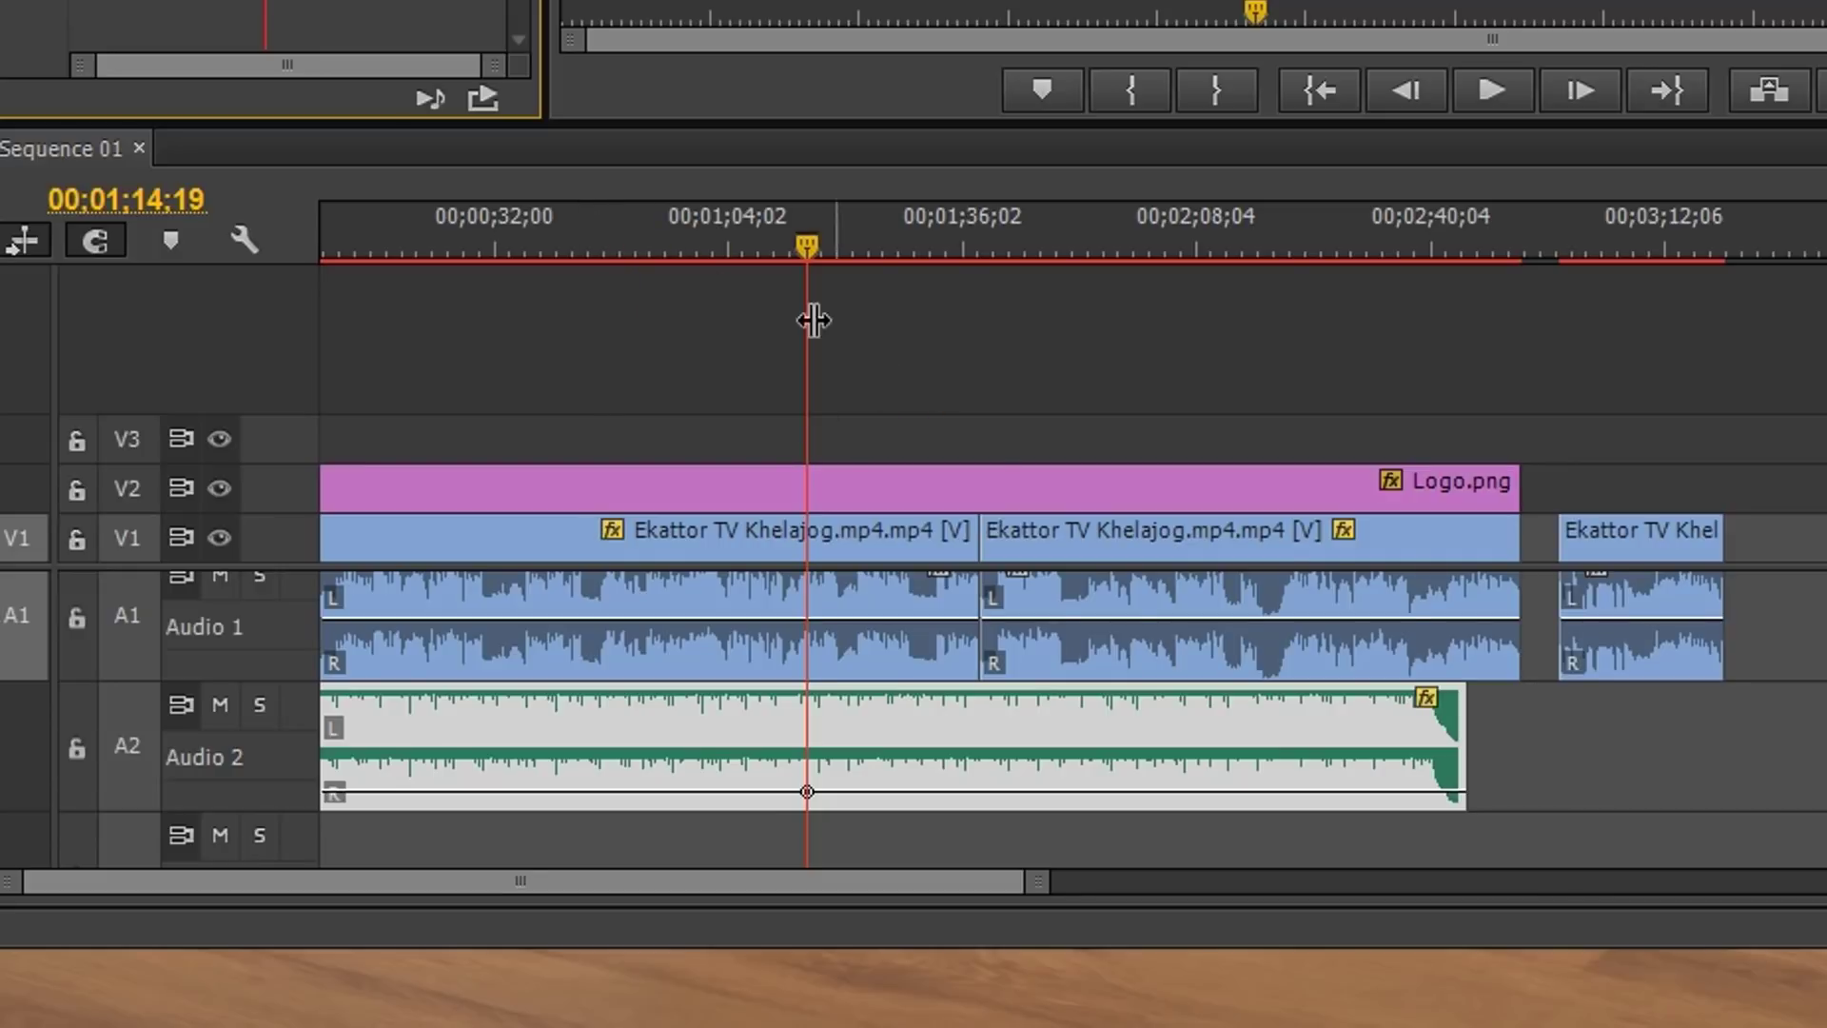
pyautogui.moveTo(808, 276); pyautogui.dragTo(959, 344)
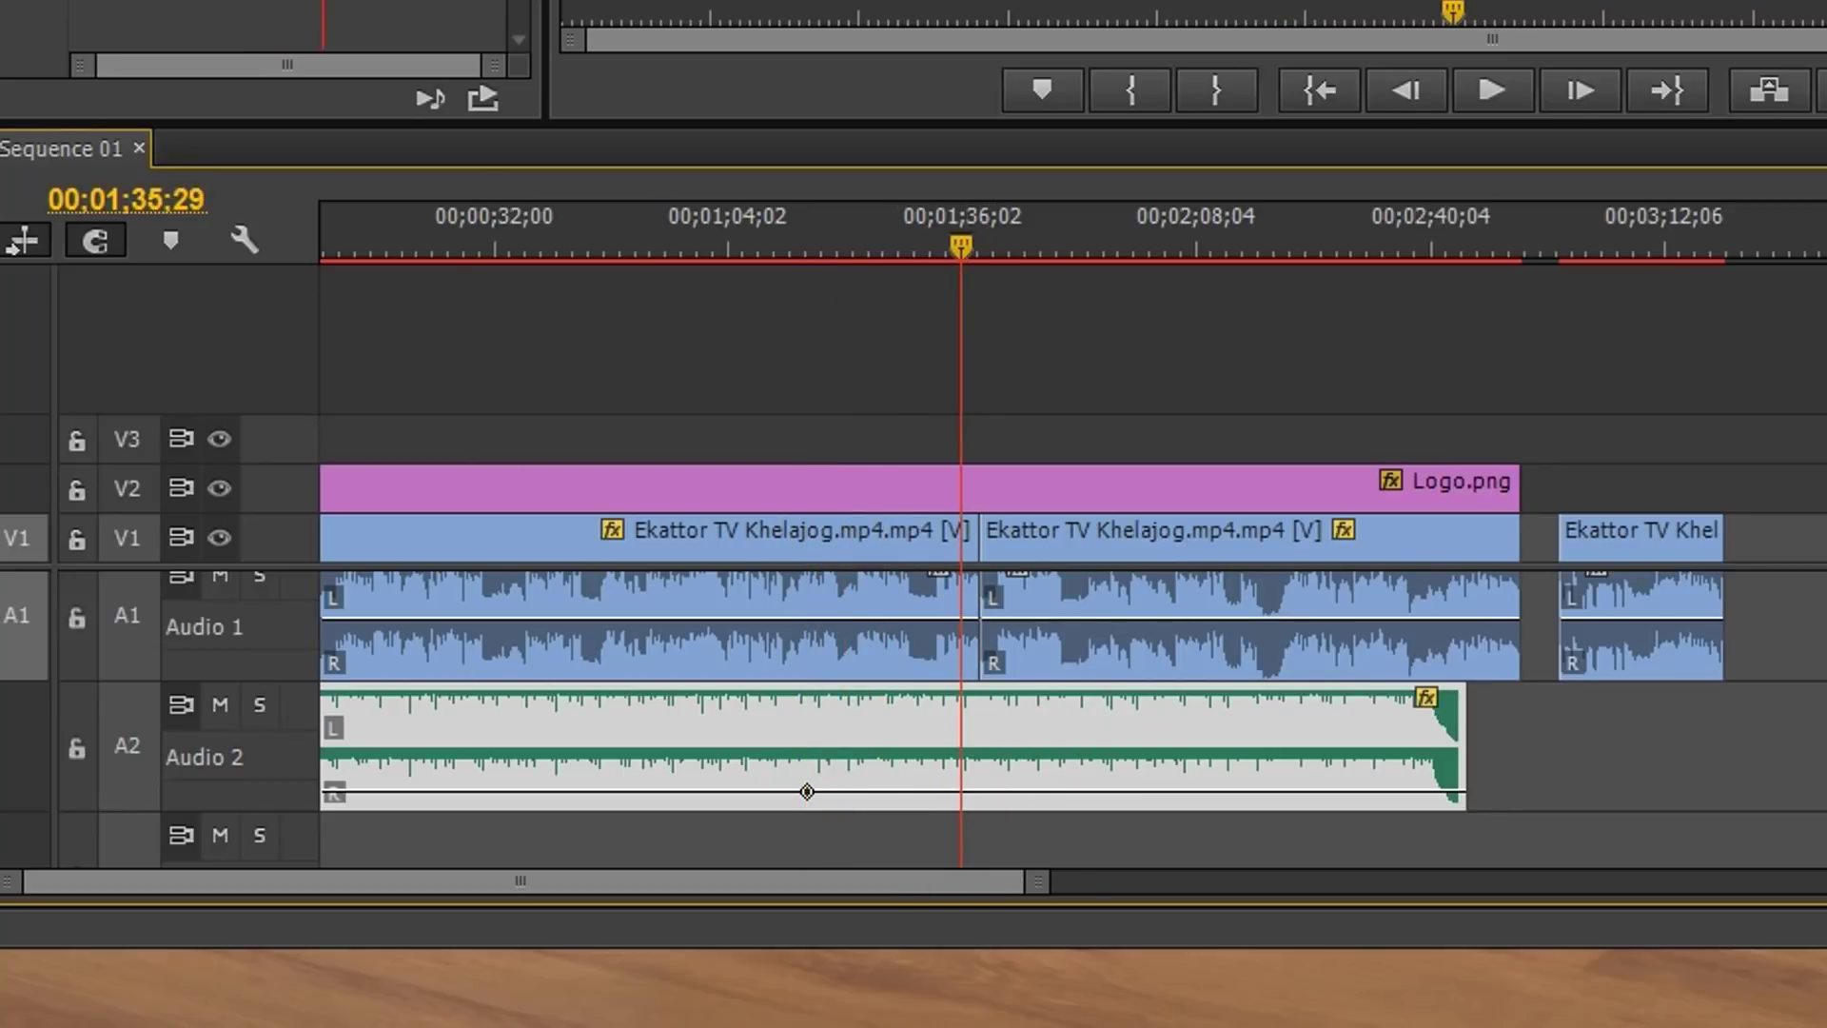
pyautogui.hotkey('shift', '2')
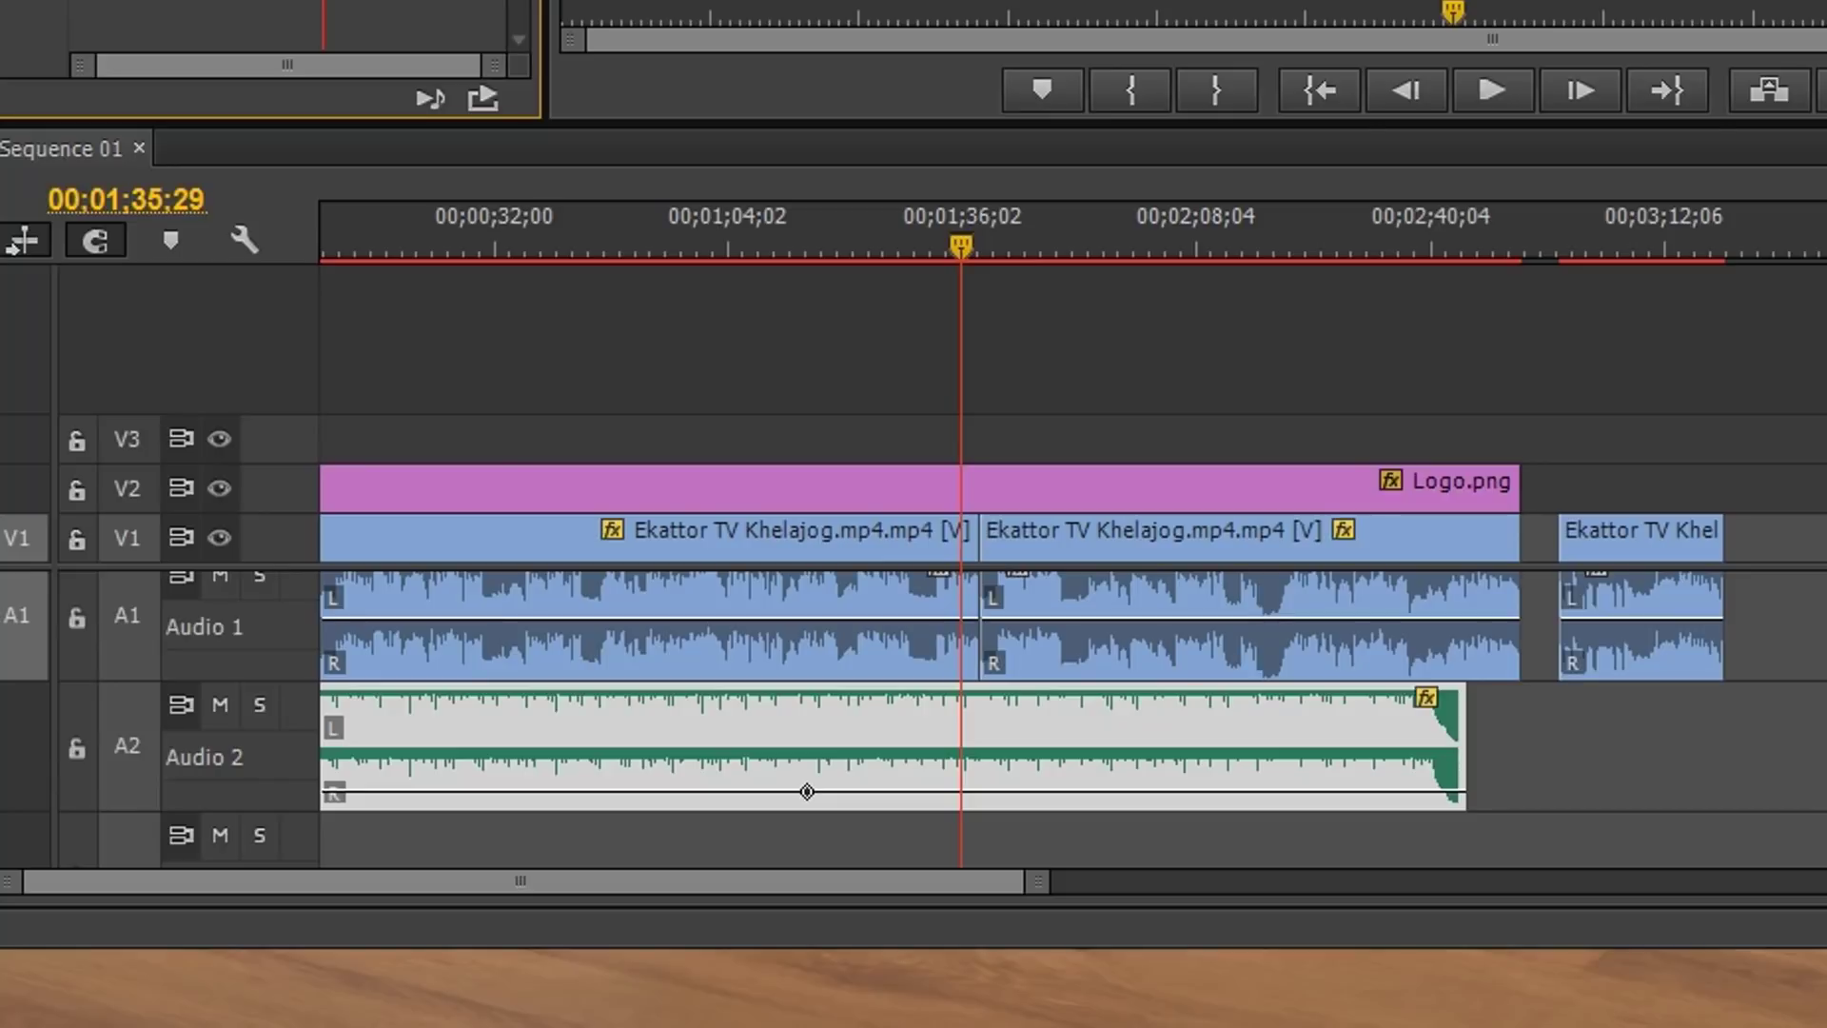
pyautogui.moveTo(961, 791); pyautogui.dragTo(961, 748)
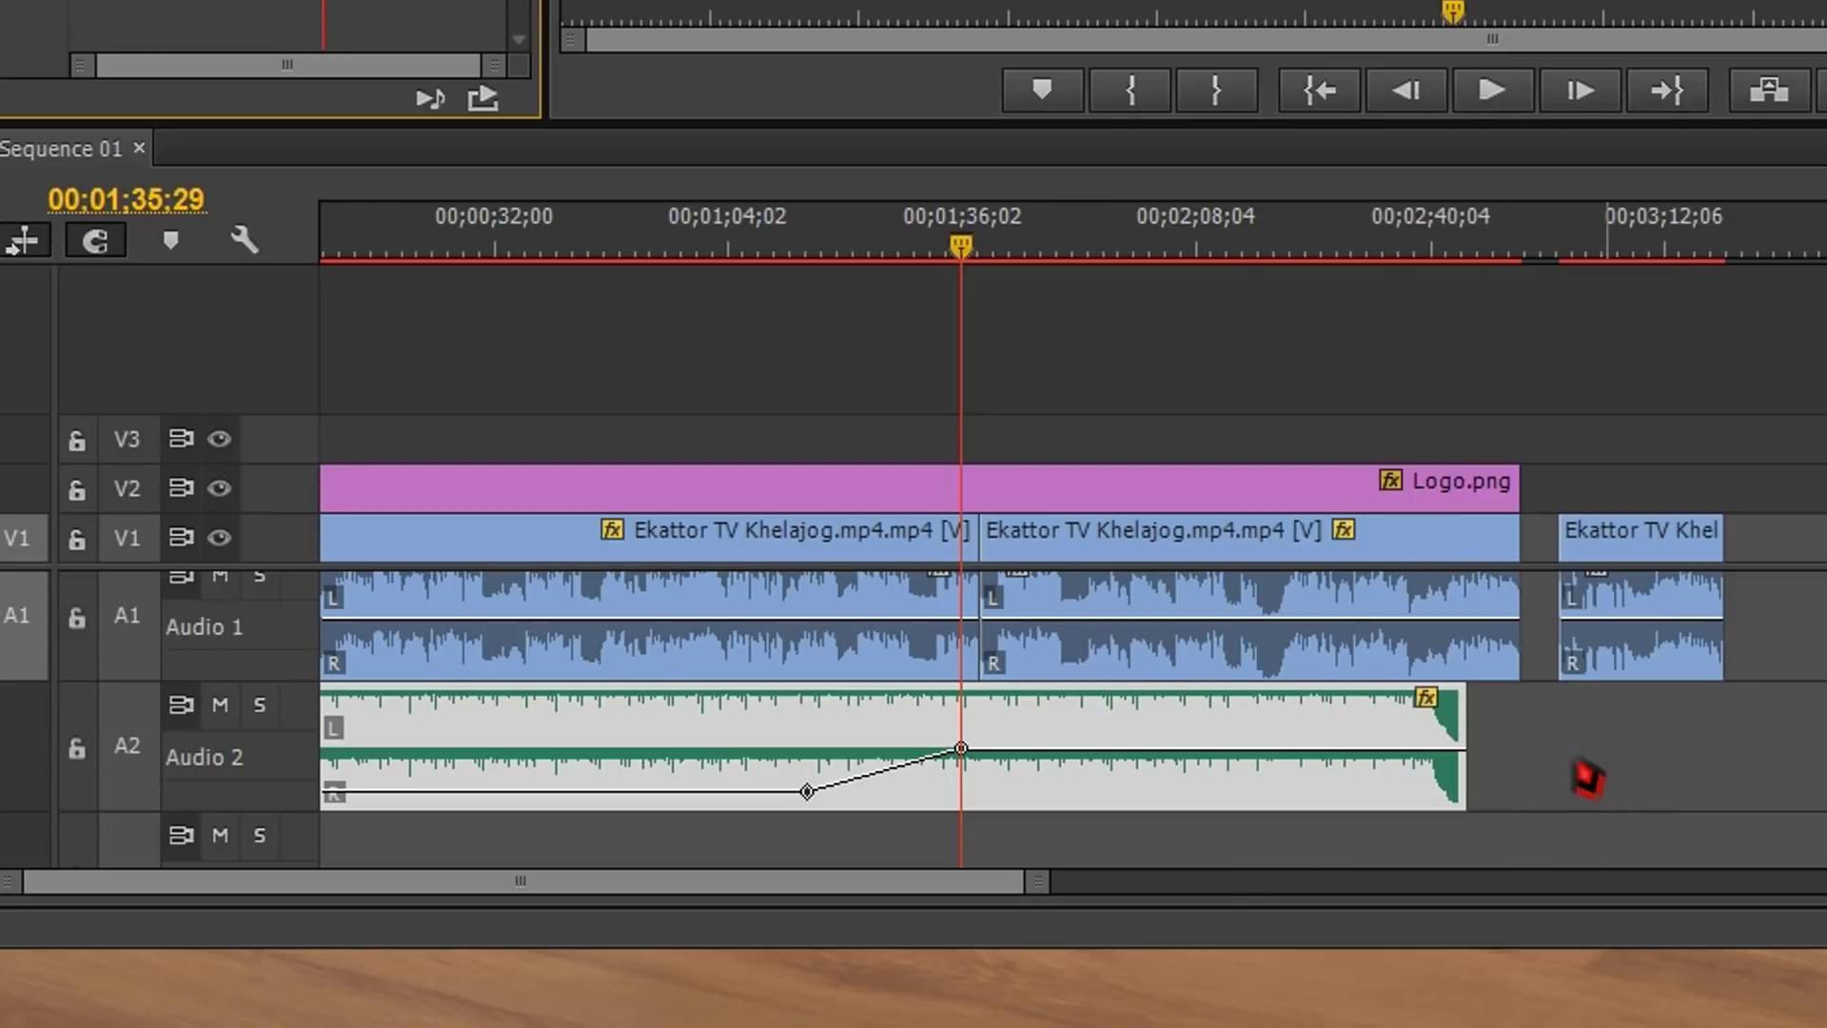
# - Add a keyframe at 01;43;16 that dips the music volume back down
pyautogui.moveTo(956, 280); pyautogui.dragTo(1016, 281)
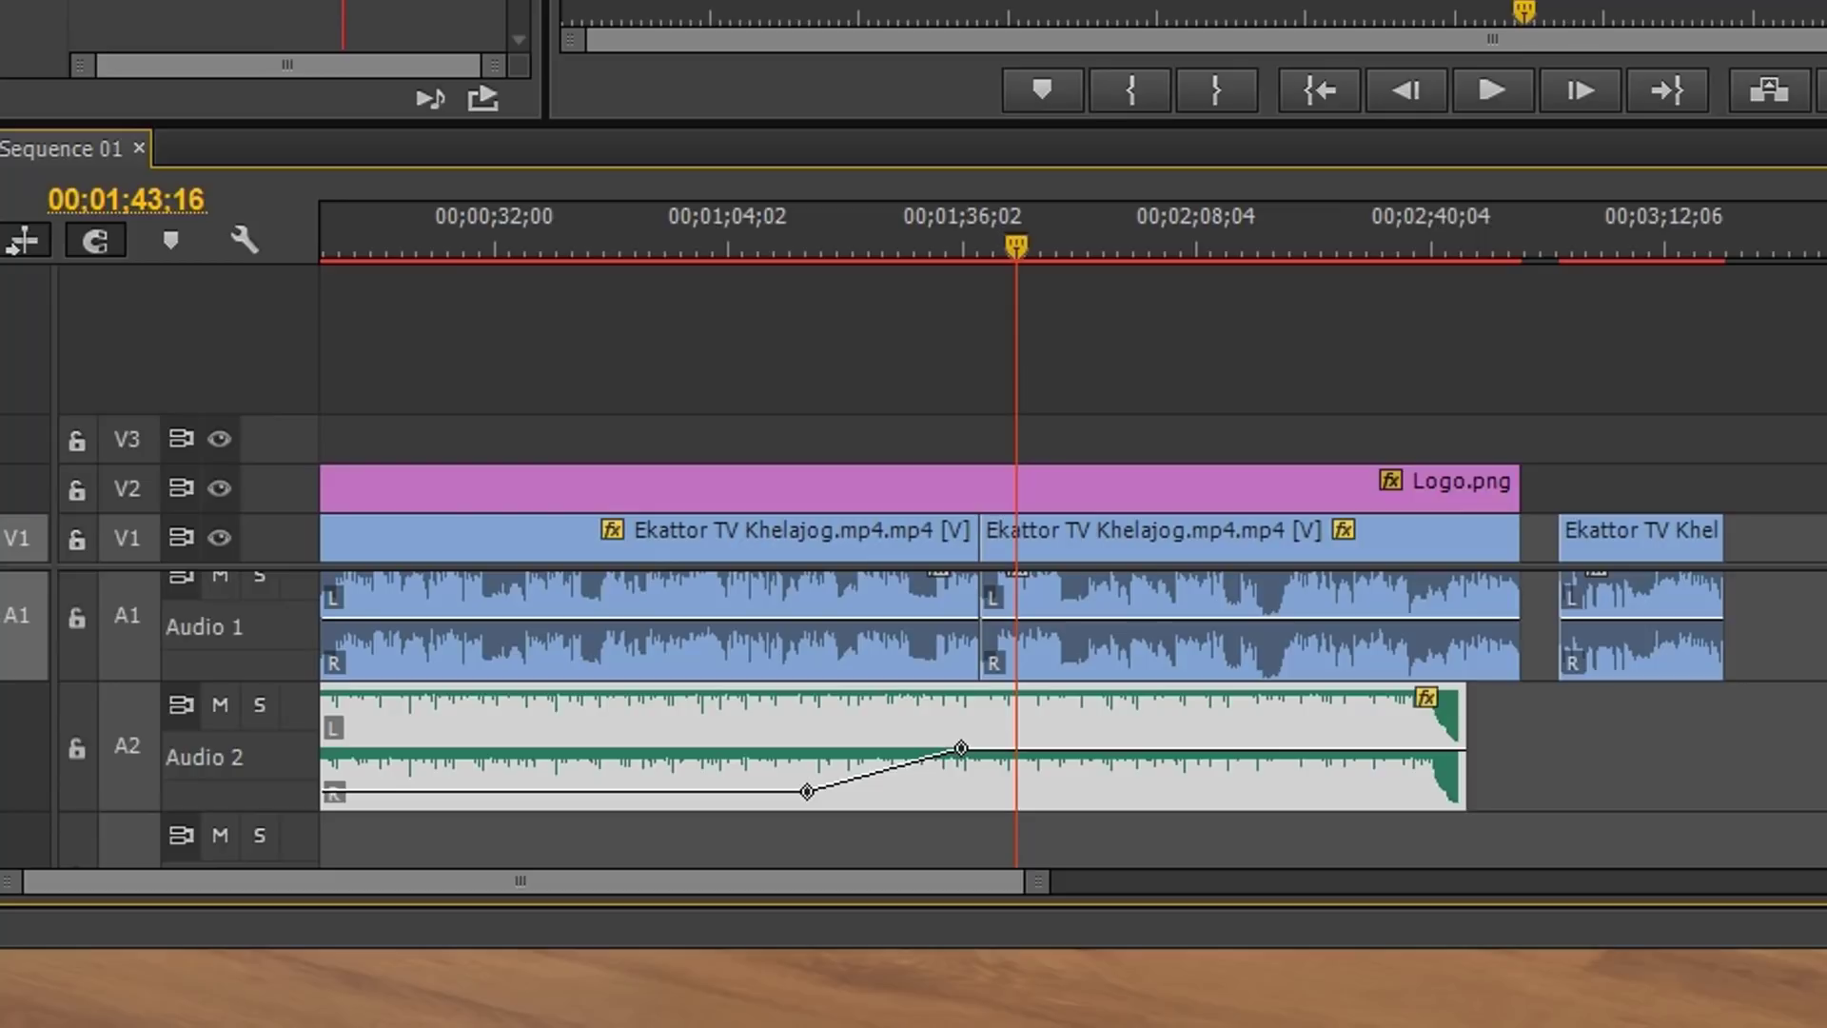
pyautogui.hotkey('shift', '2')
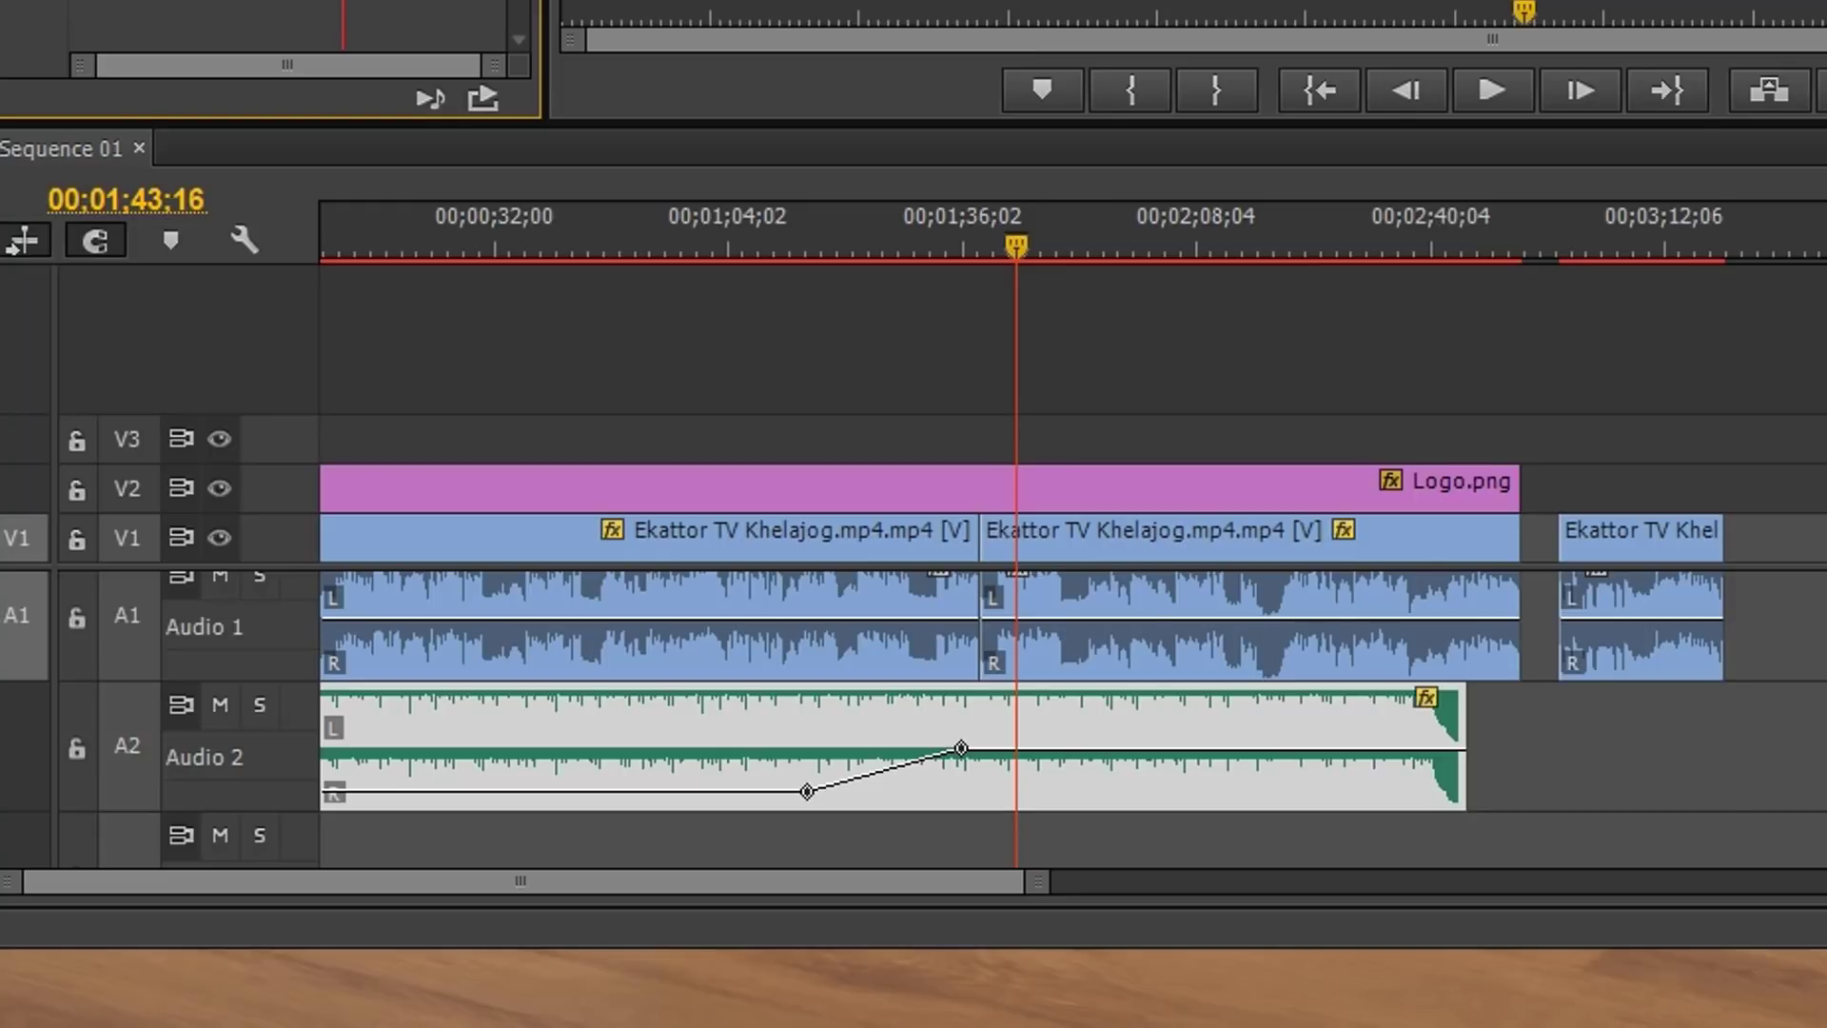
pyautogui.moveTo(1016, 749); pyautogui.dragTo(1016, 793)
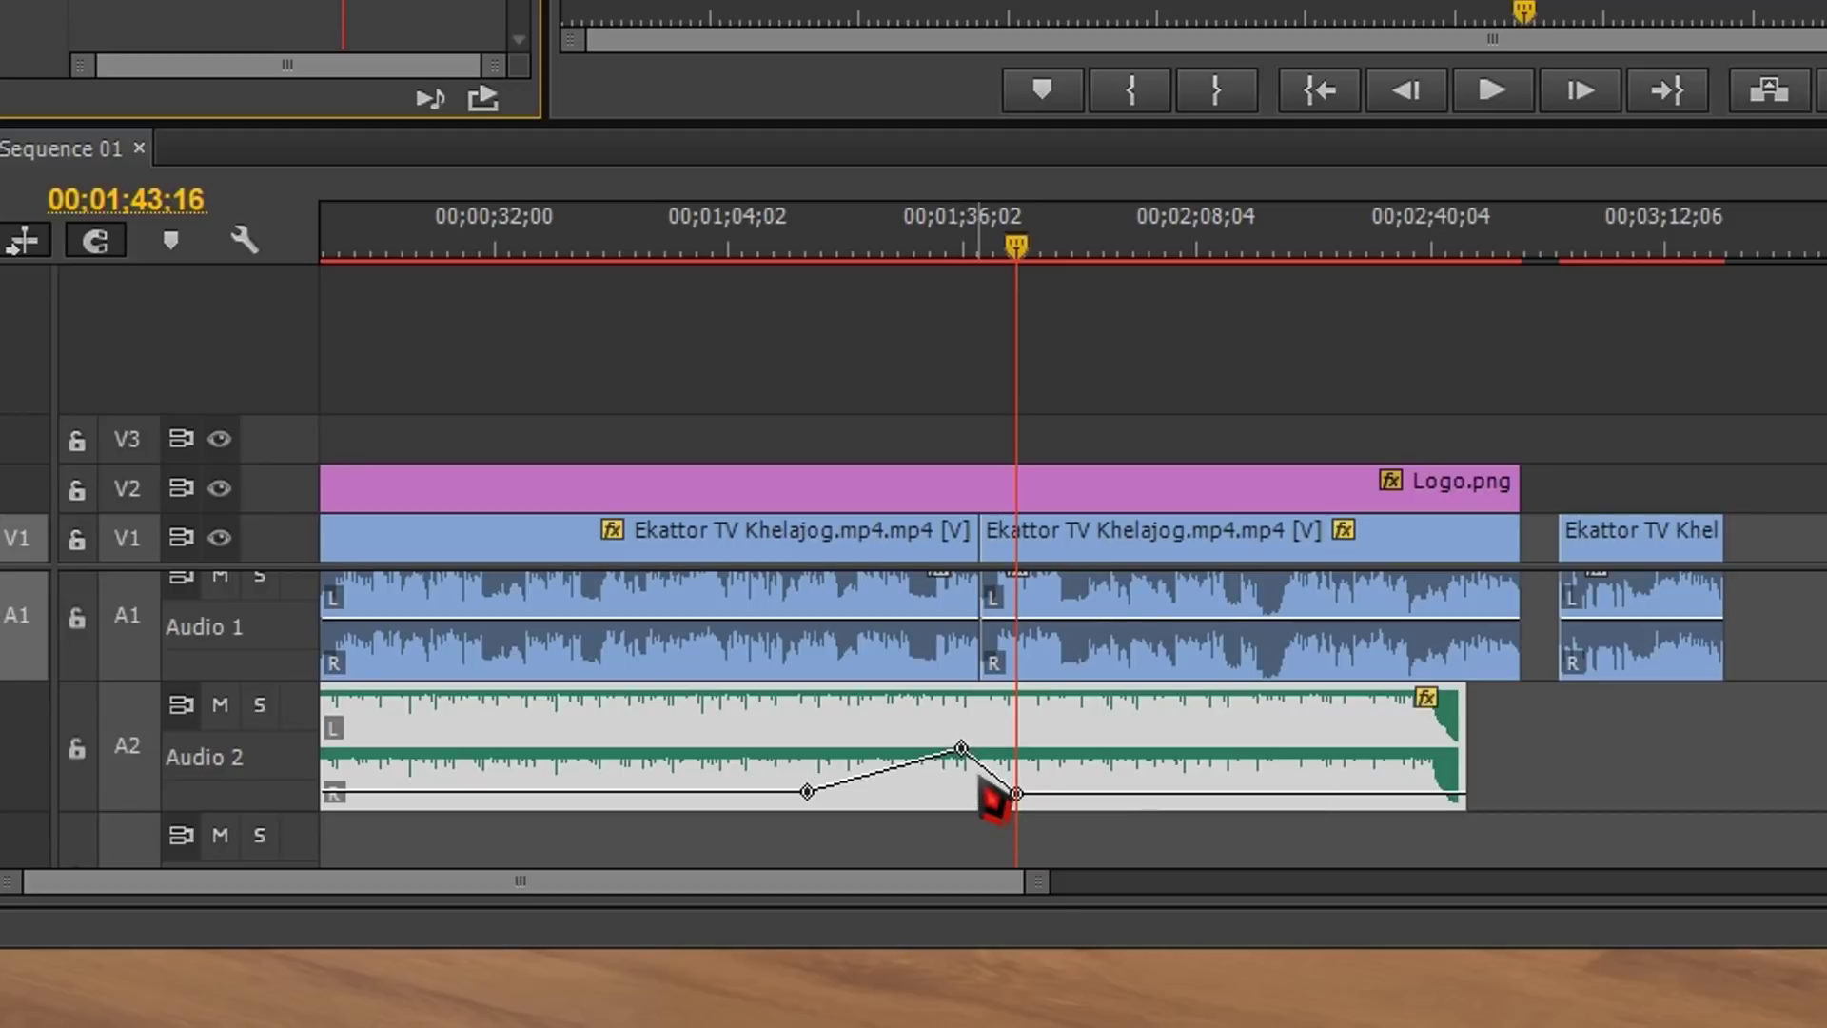
# - Undo the rise and dip keyframes, play back to check, and collapse the audio tracks
pyautogui.hotkey('ctrl', 'z')
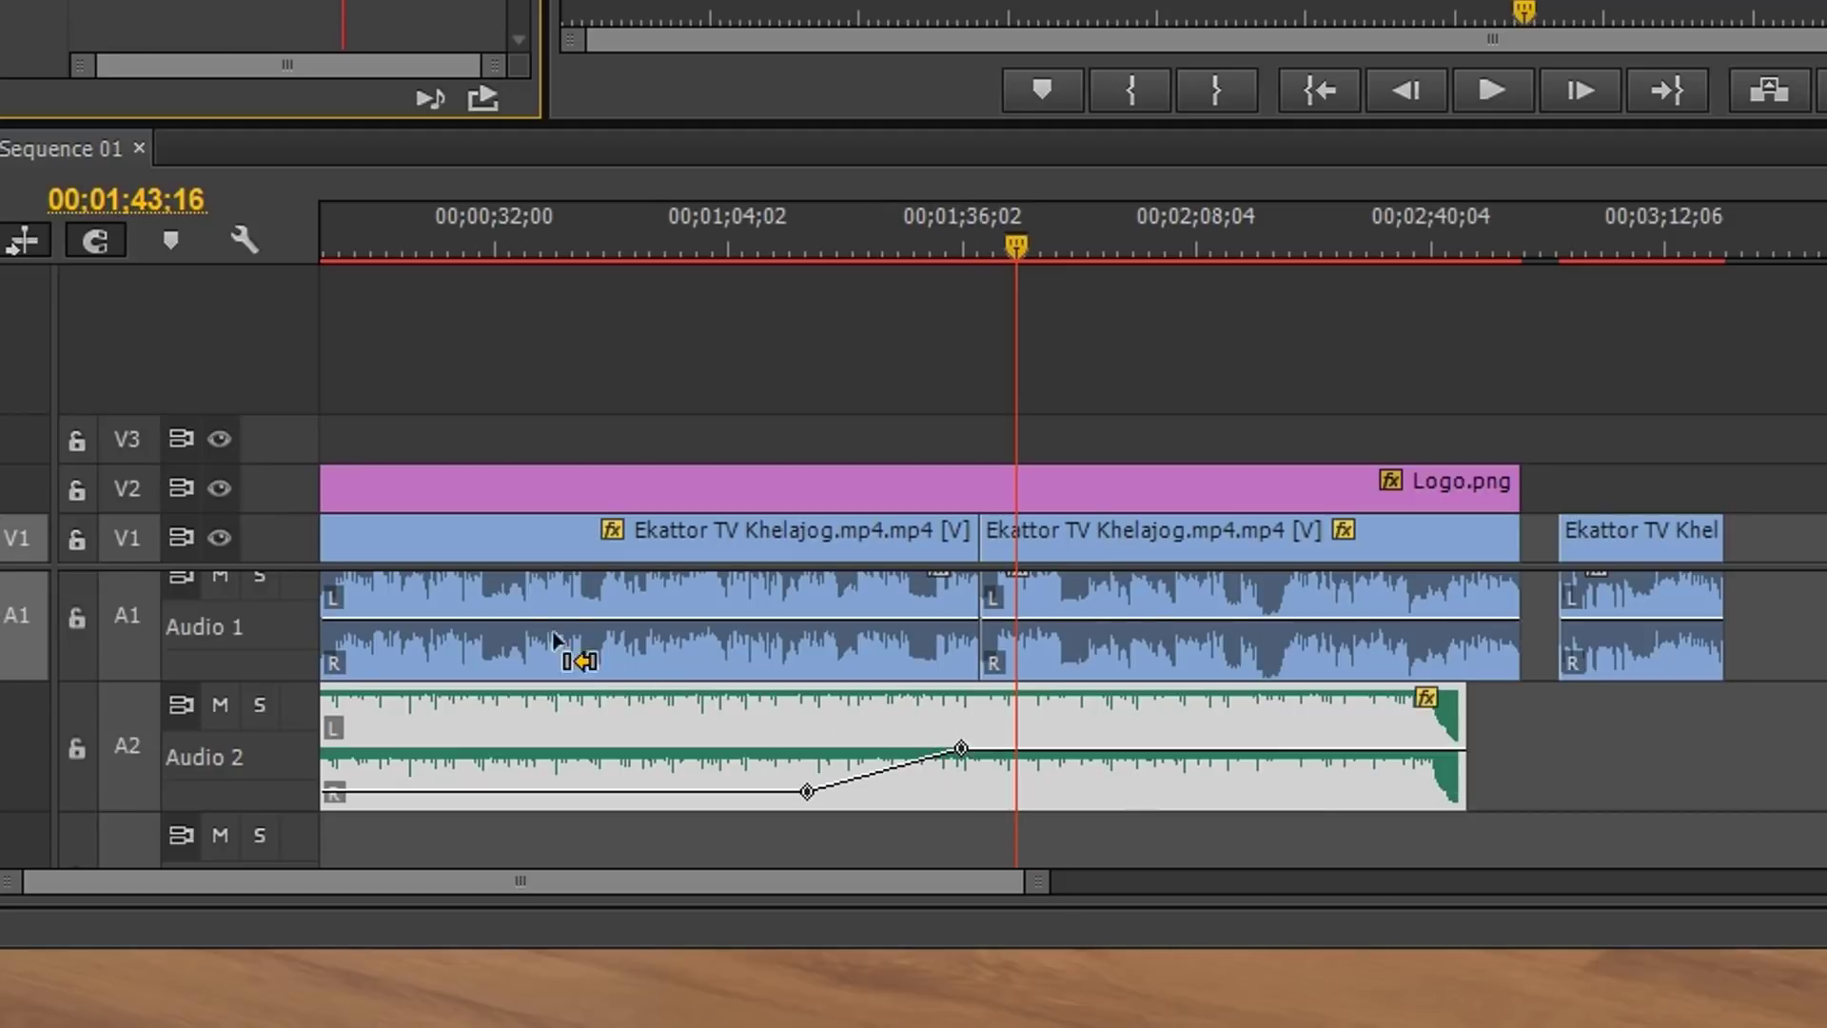
pyautogui.hotkey('ctrl', 'z')
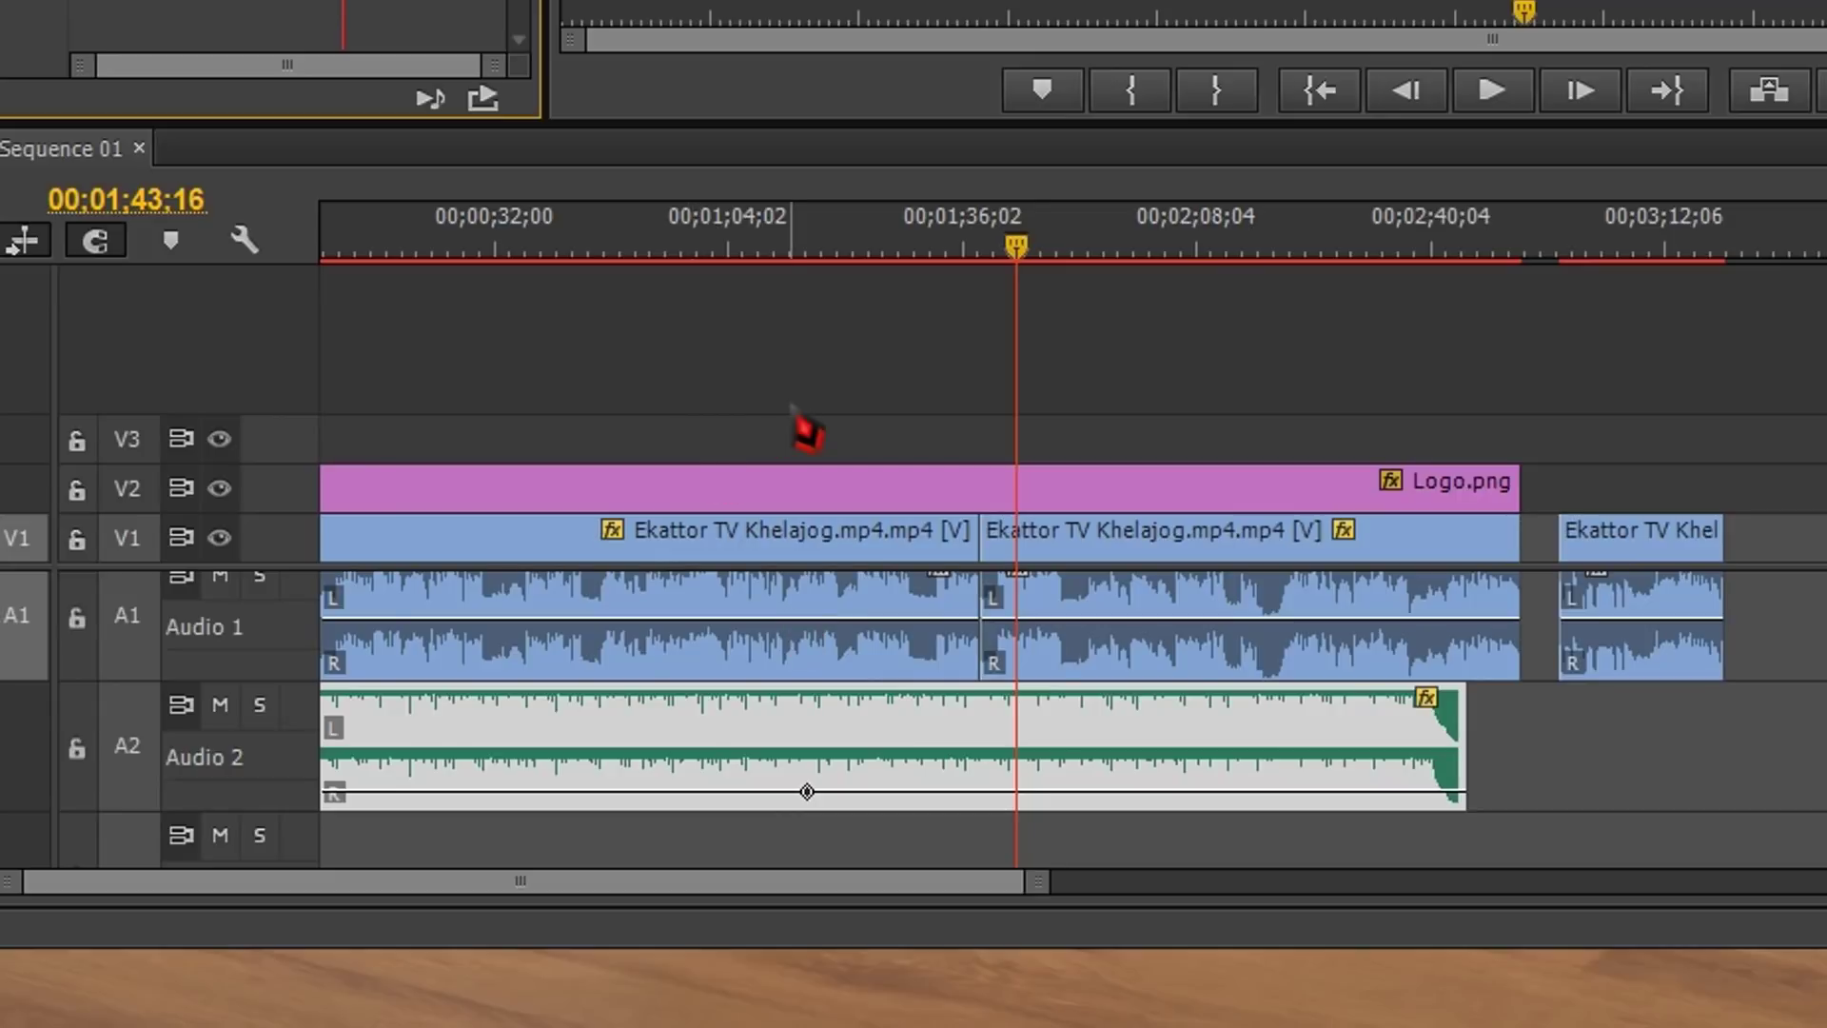
pyautogui.press('space')
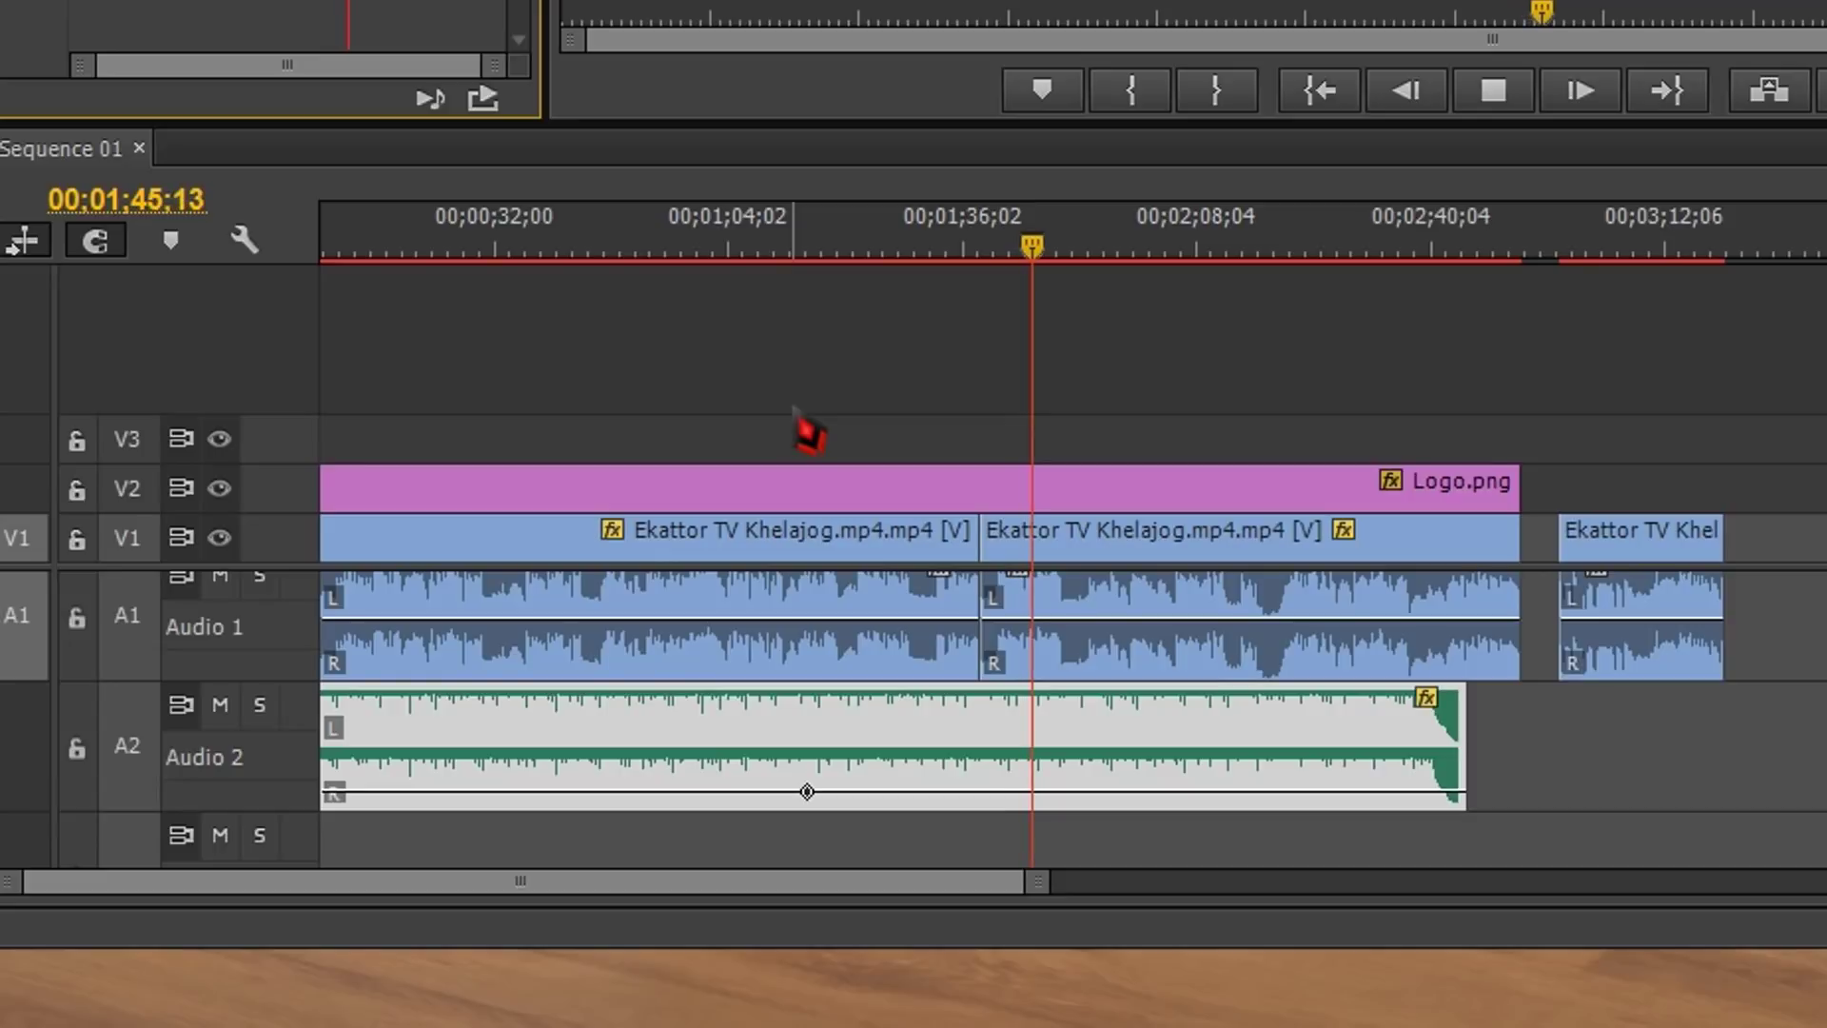
pyautogui.press('space')
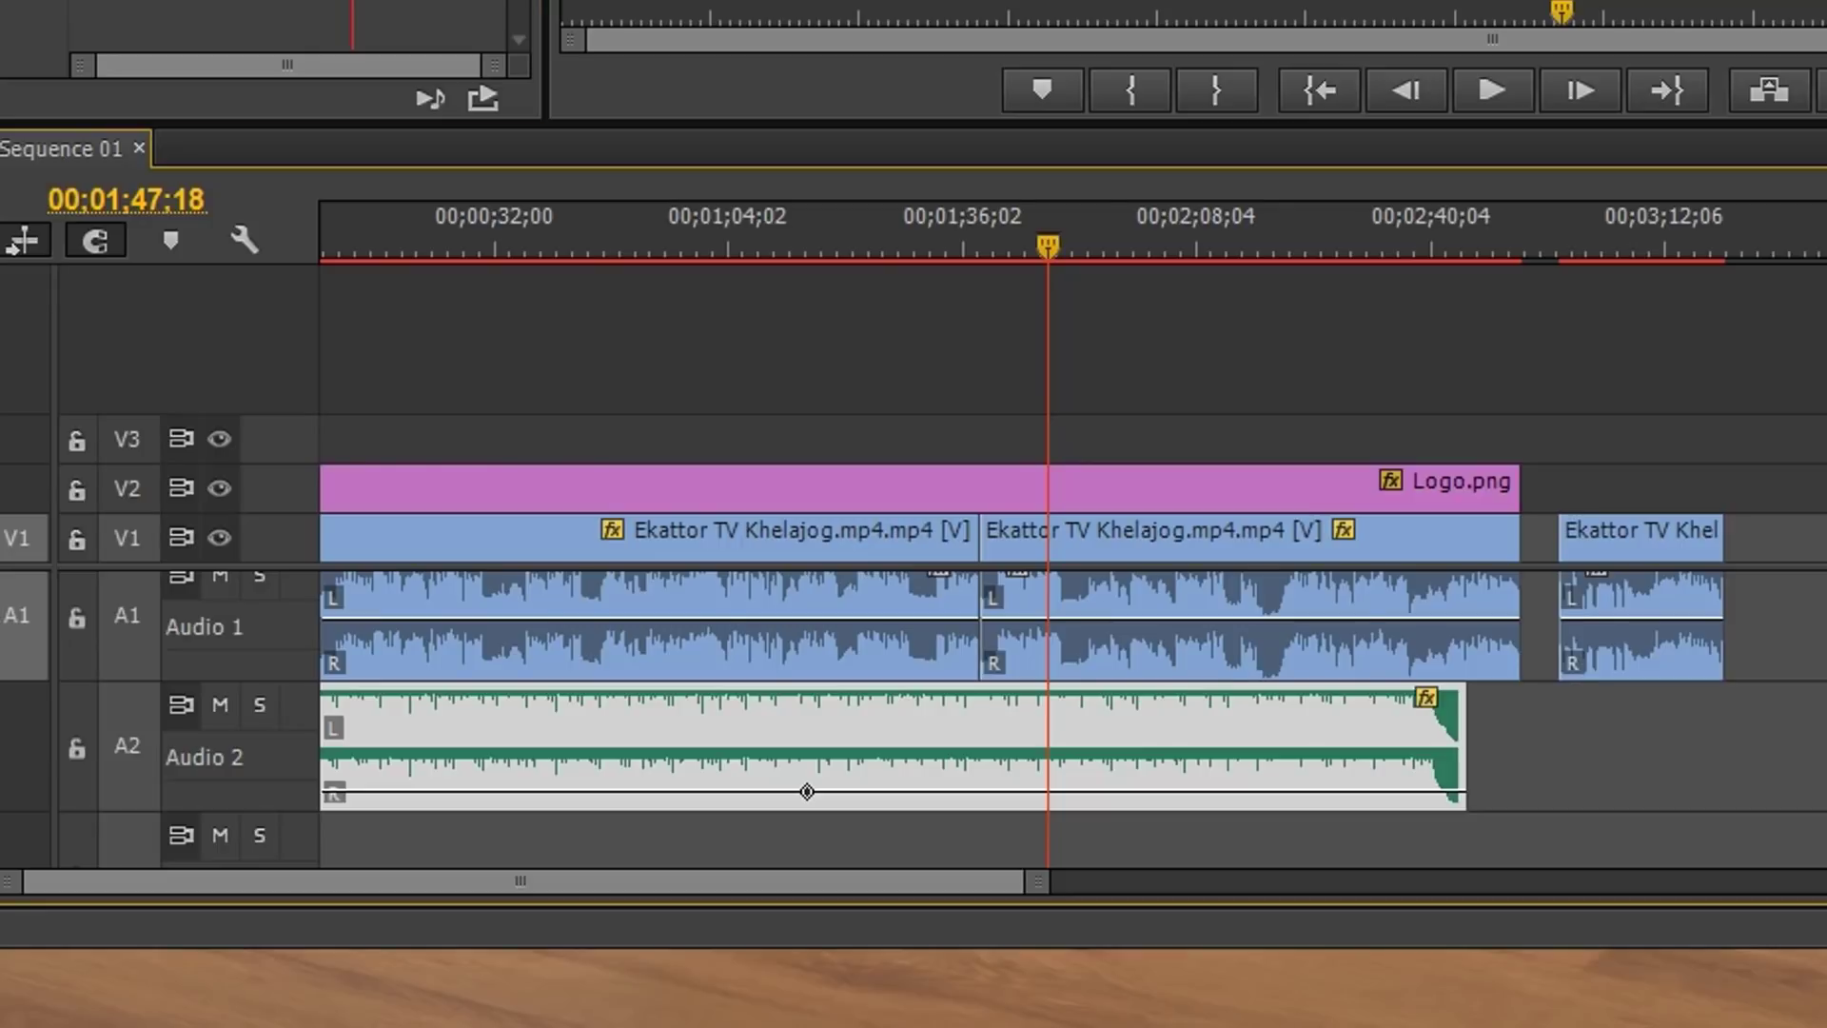
pyautogui.hotkey('shift', '=')
pyautogui.hotkey('shift', '-')
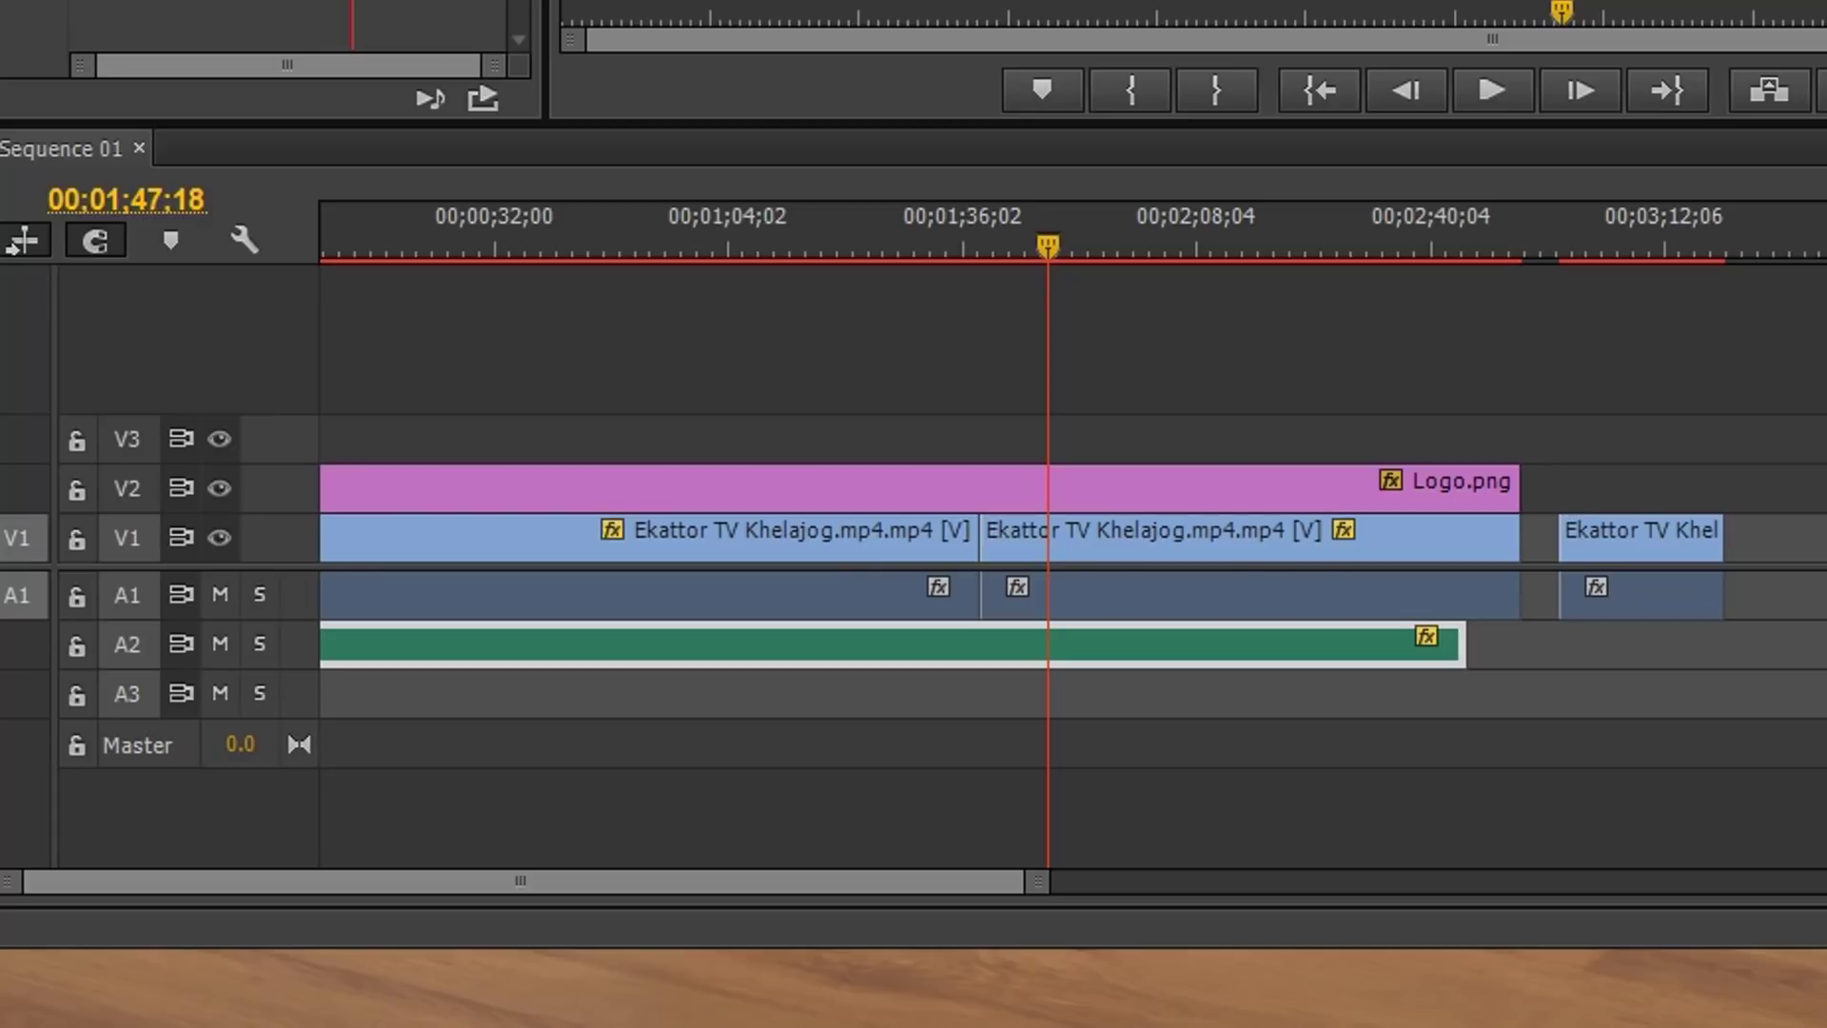
pyautogui.click(980, 798)
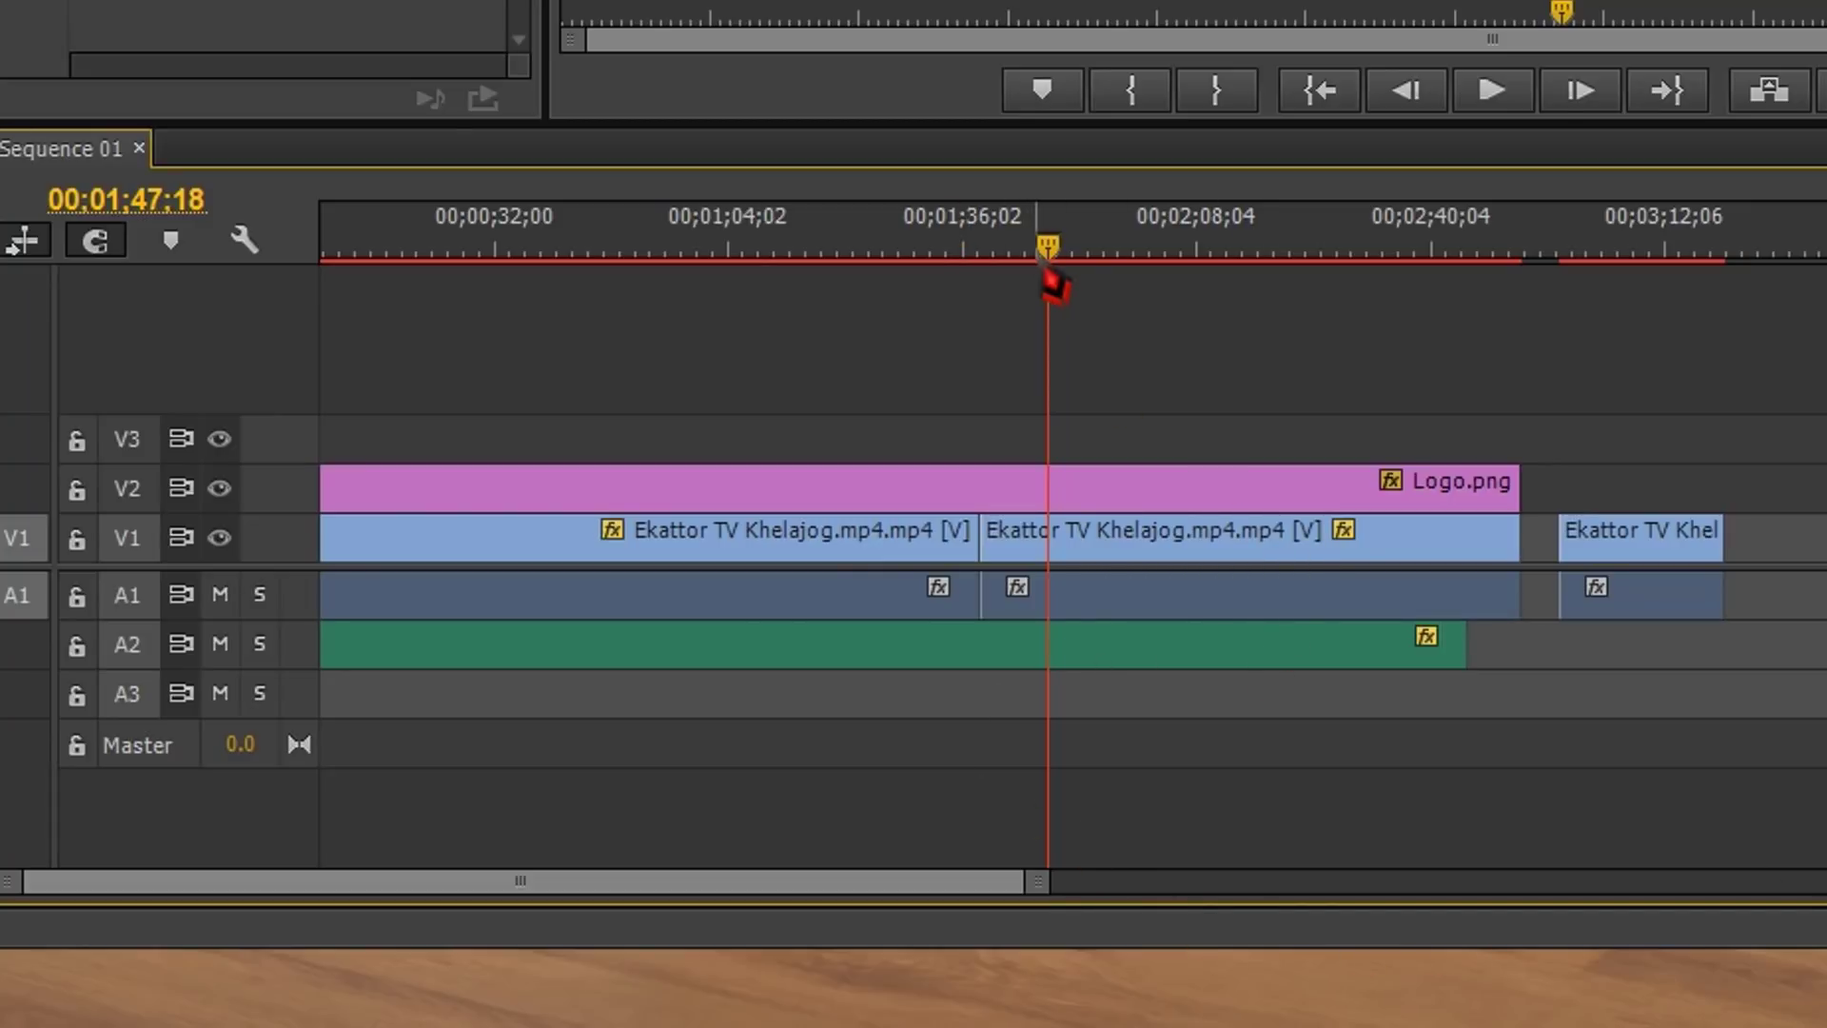
pyautogui.moveTo(1046, 253)
pyautogui.mouseDown()
pyautogui.moveTo(845, 318)
pyautogui.moveTo(863, 339)
pyautogui.mouseUp()
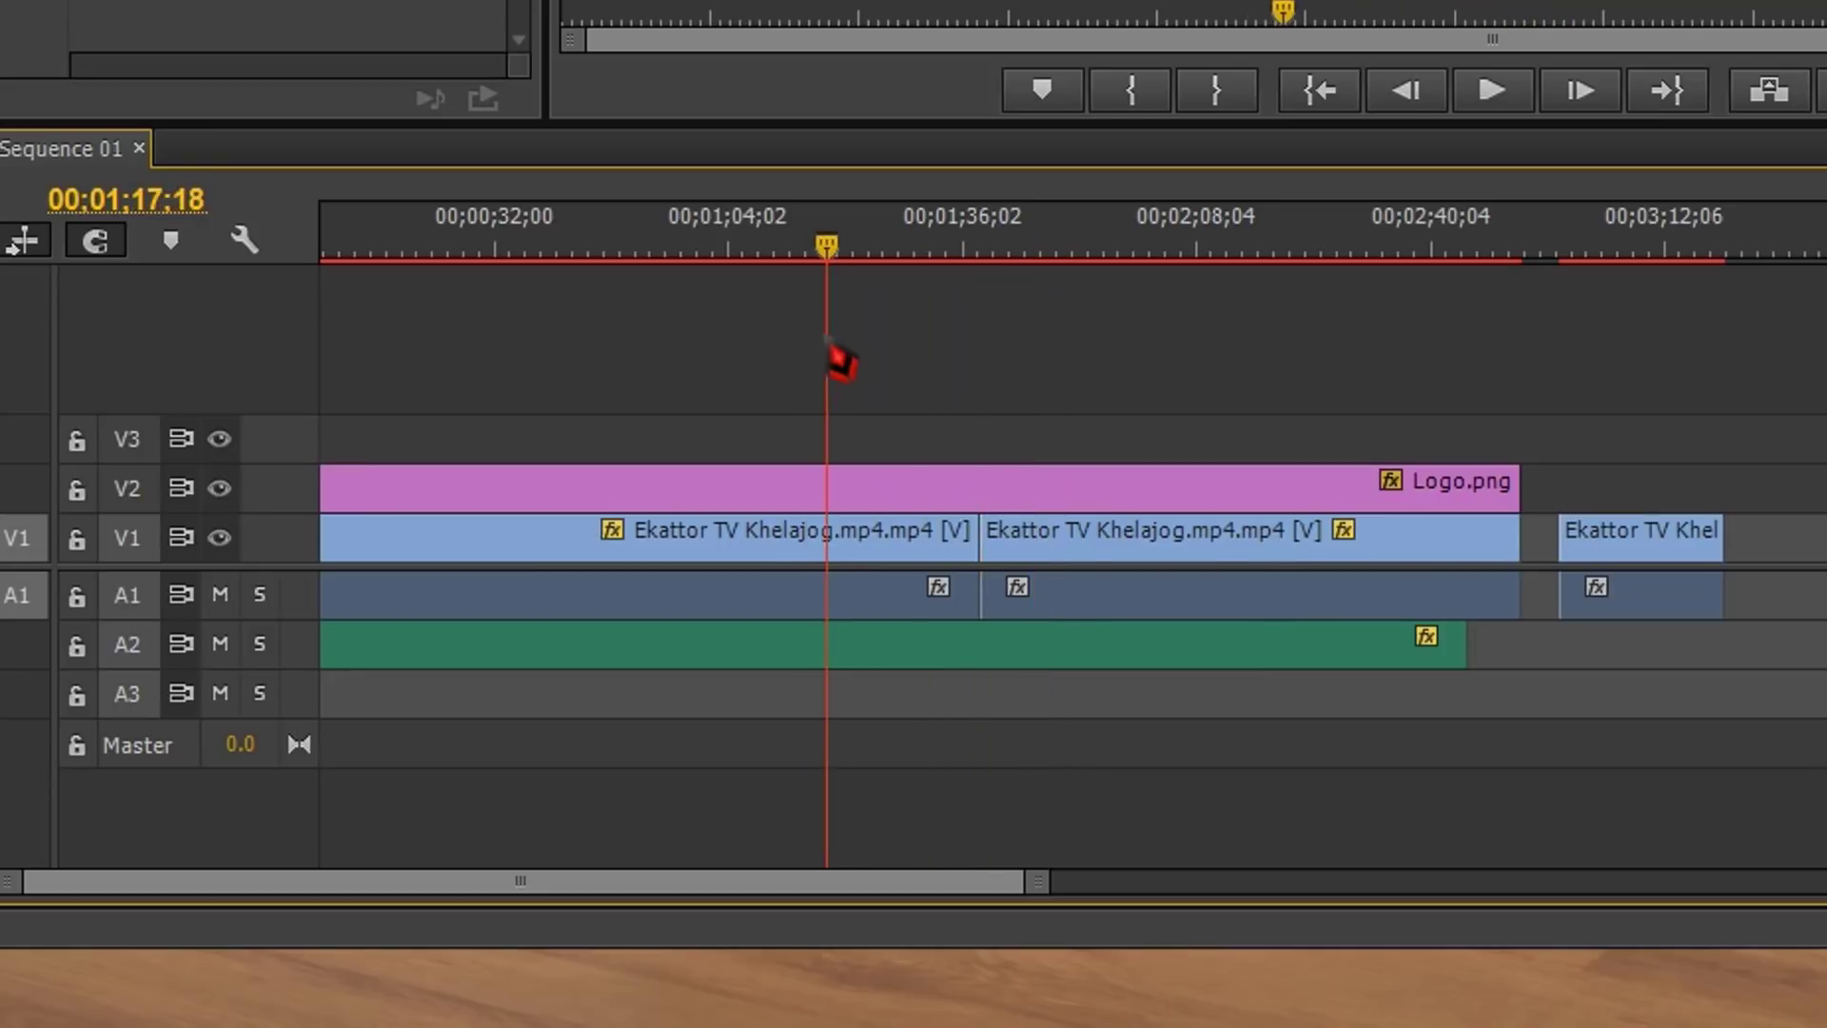